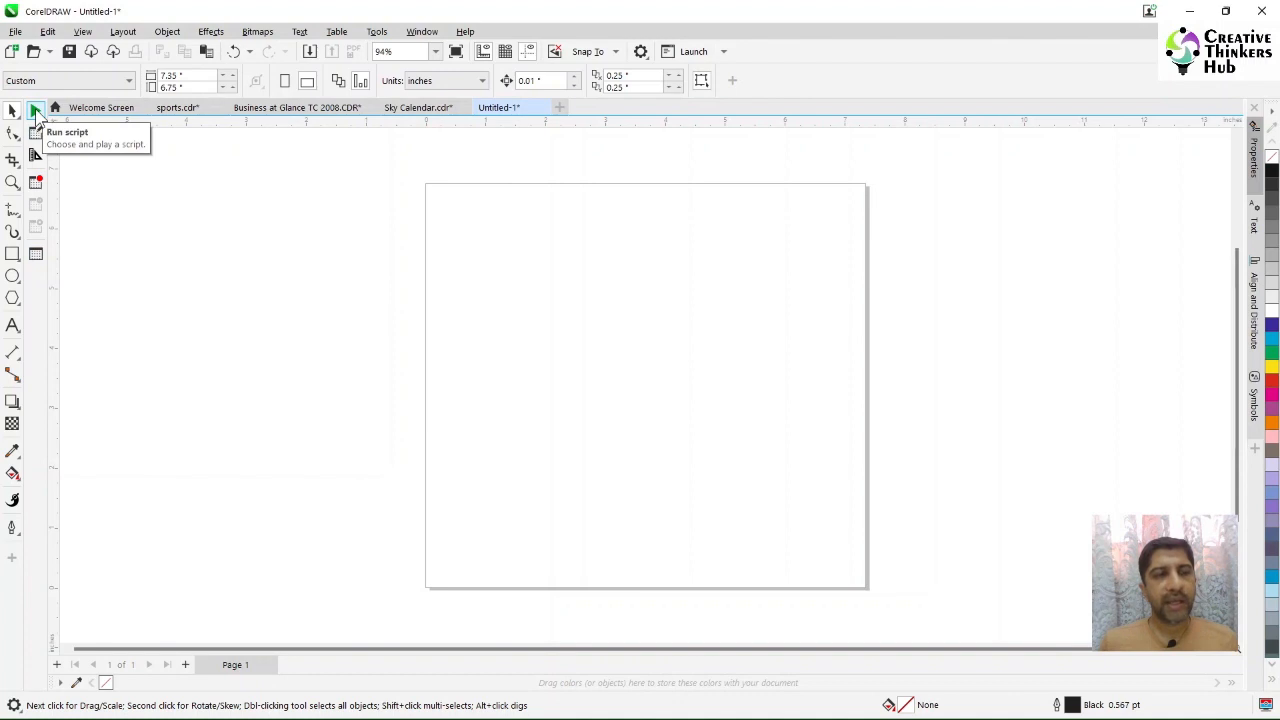
Step: Run the Wizard.CreateCalendar macro from the CalendarWizard project
left_click(35, 110)
left_click(636, 424)
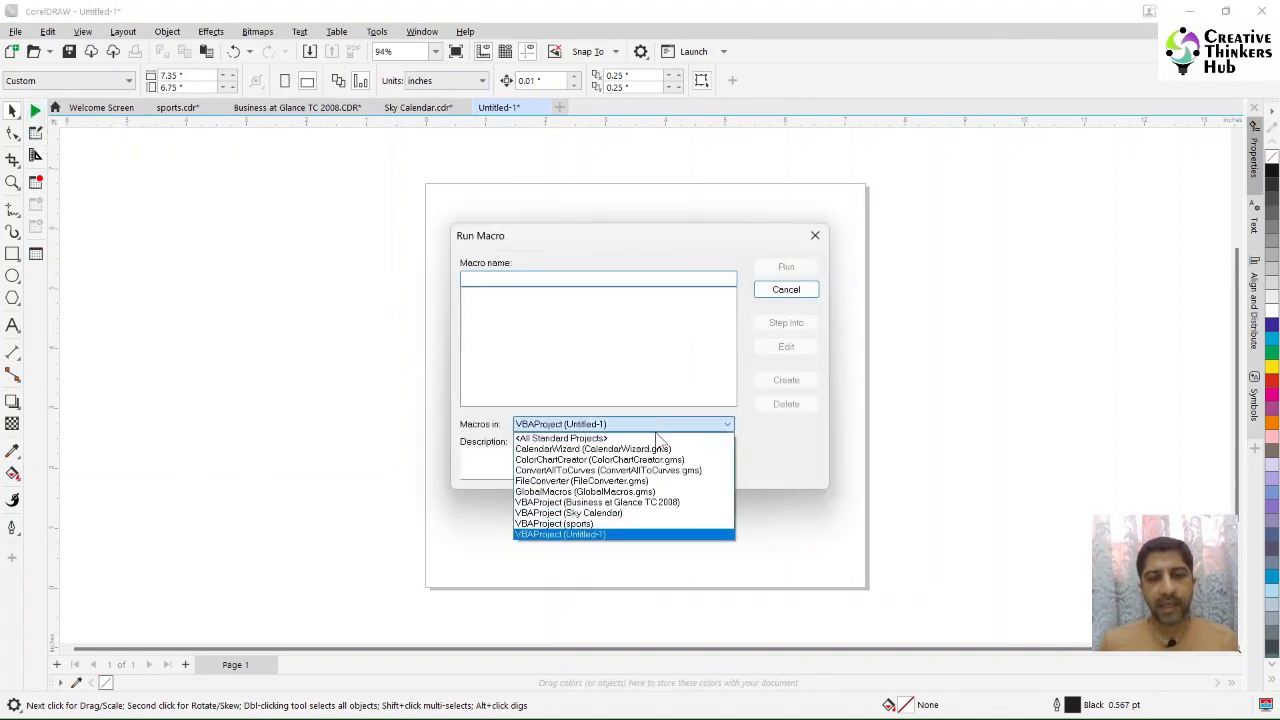
left_click(645, 450)
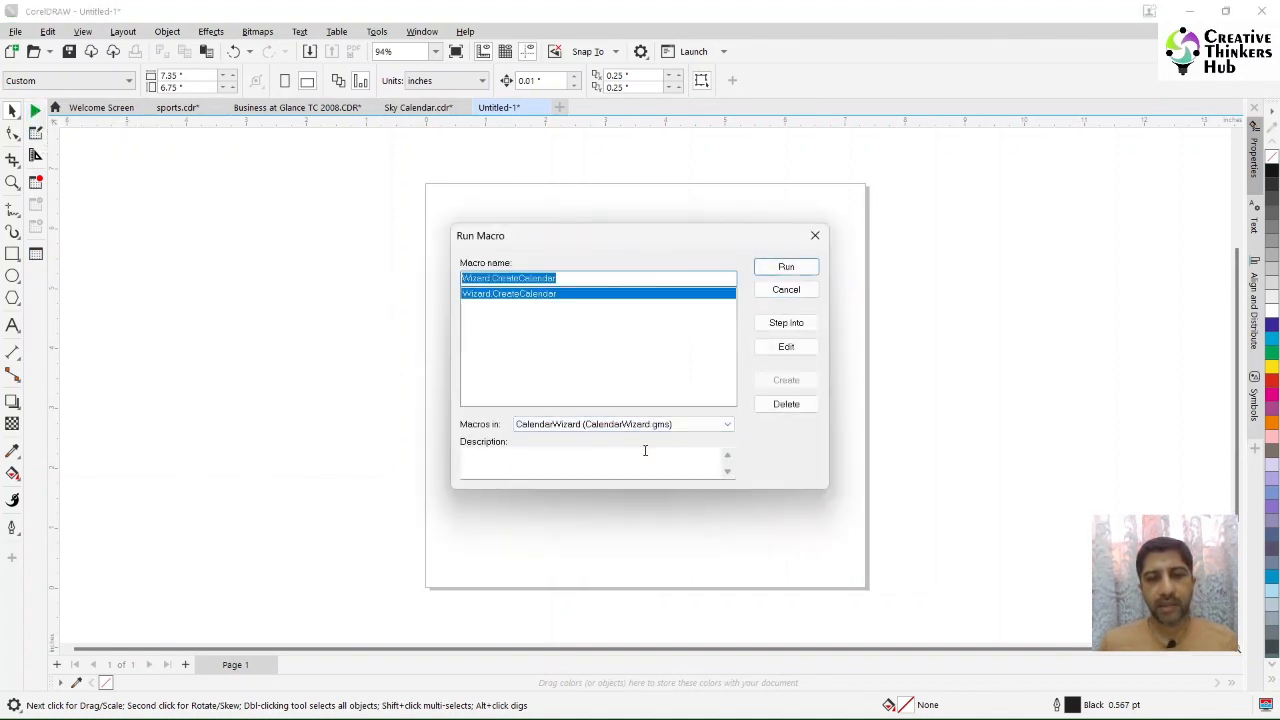
left_click(788, 268)
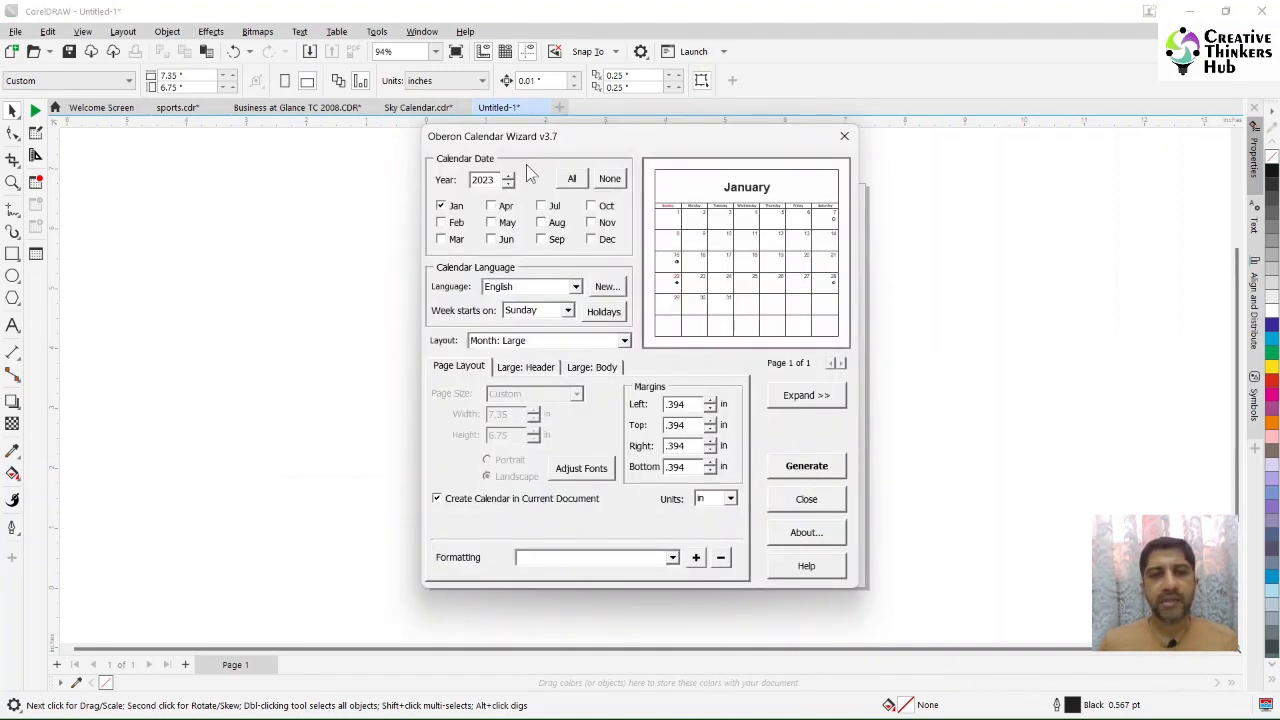
Step: Set the calendar year to 2024 and choose the Month: Large + 2 Small layout
left_click(508, 176)
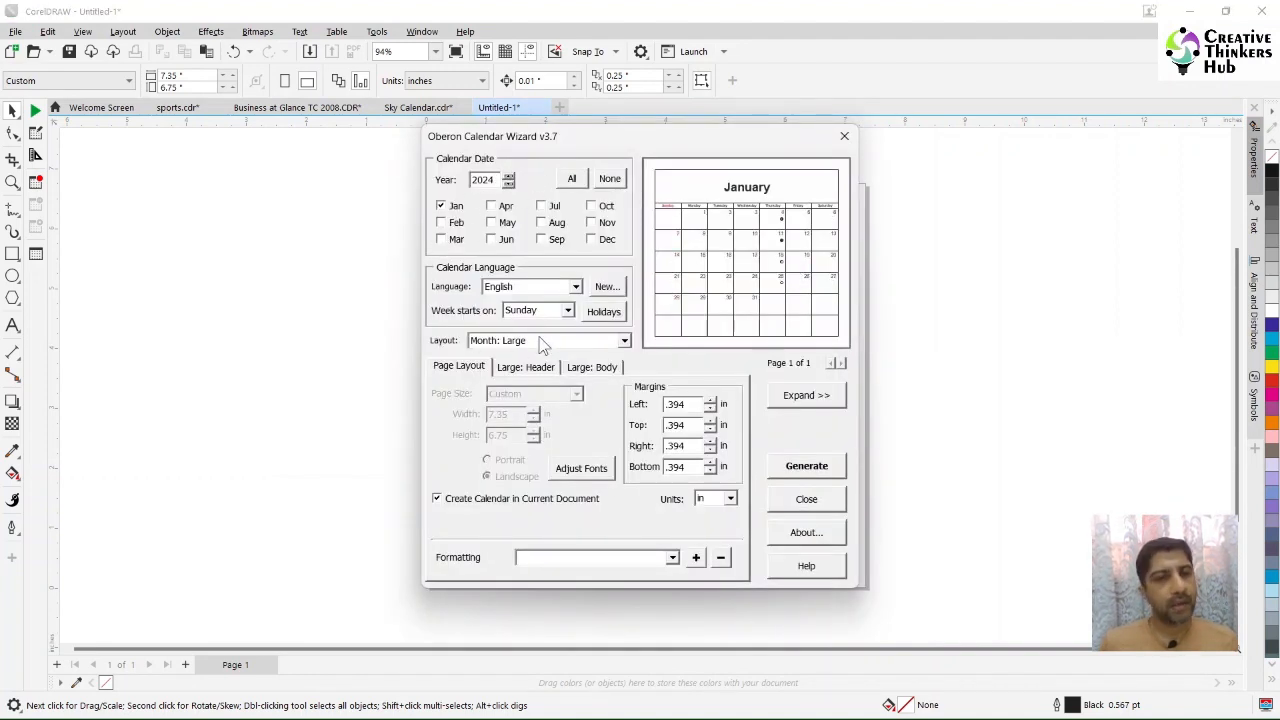
left_click(545, 341)
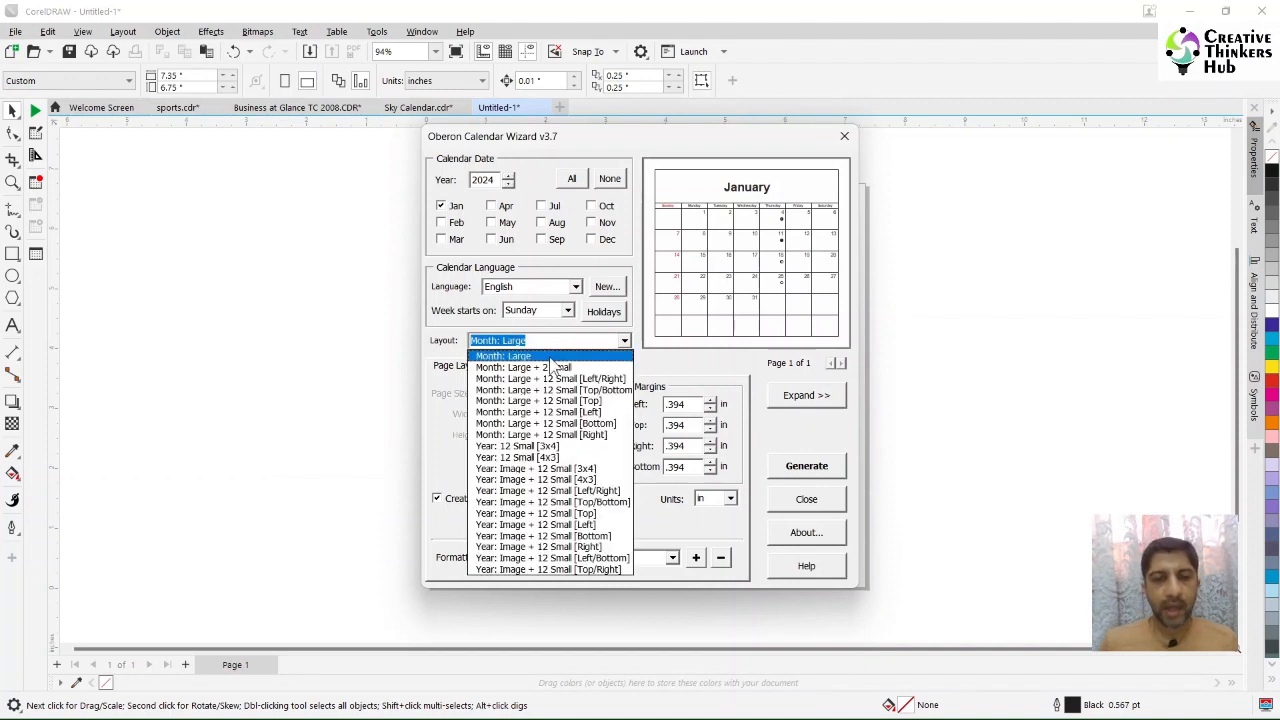
left_click(552, 368)
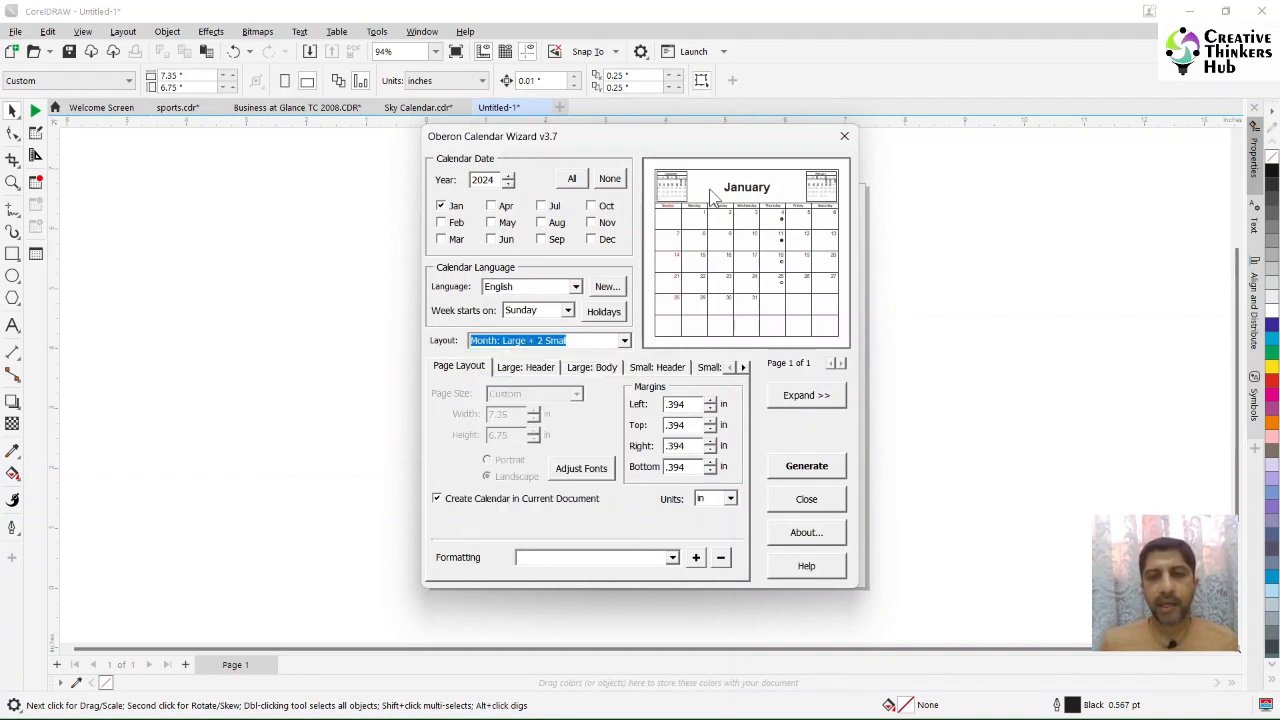
Step: Generate the calendar in the current document and close the calendar wizard
left_click(798, 472)
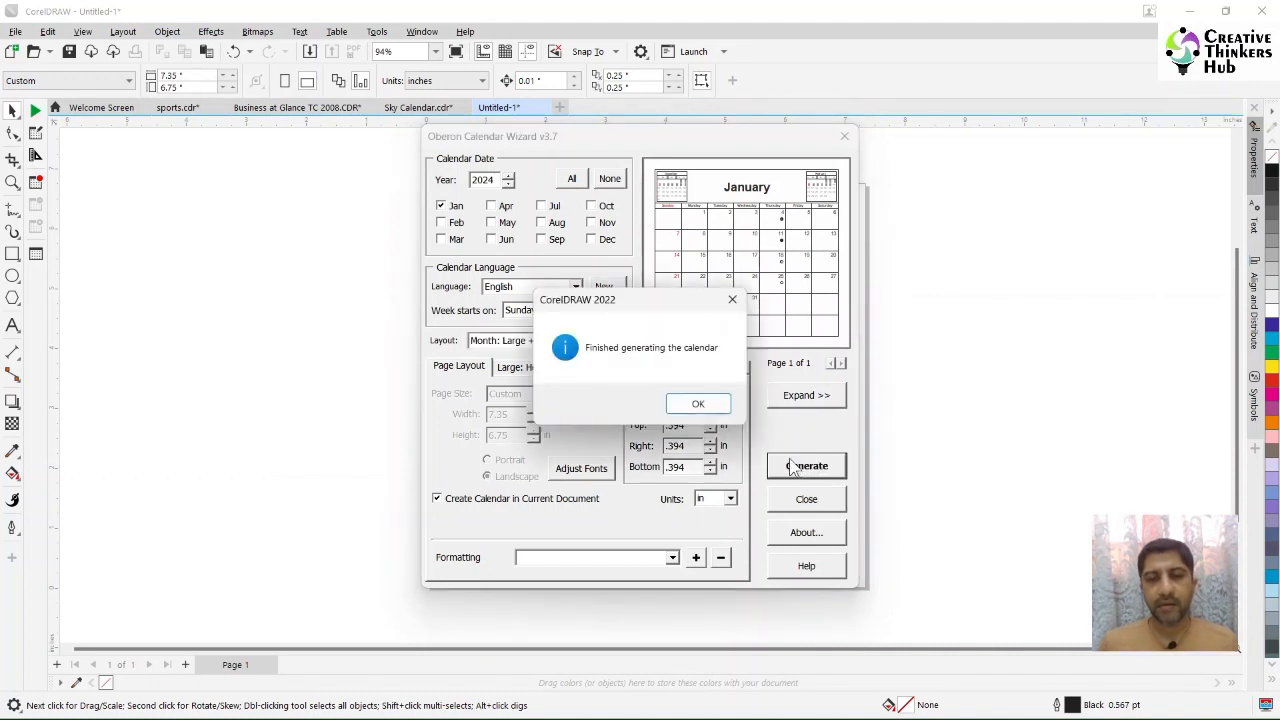
left_click(698, 403)
left_click(844, 136)
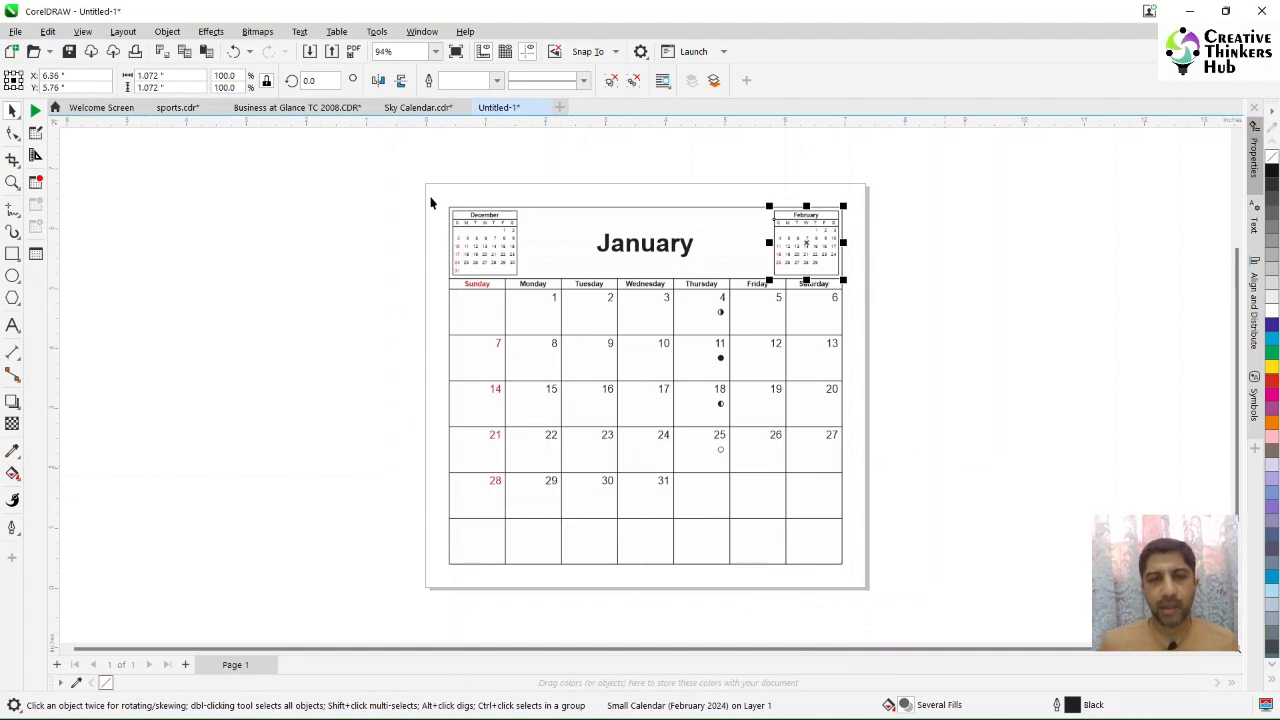
Step: Select all calendar objects and move them off the page to the right
left_click_drag(416, 187, 942, 575)
left_click_drag(645, 387, 1088, 393)
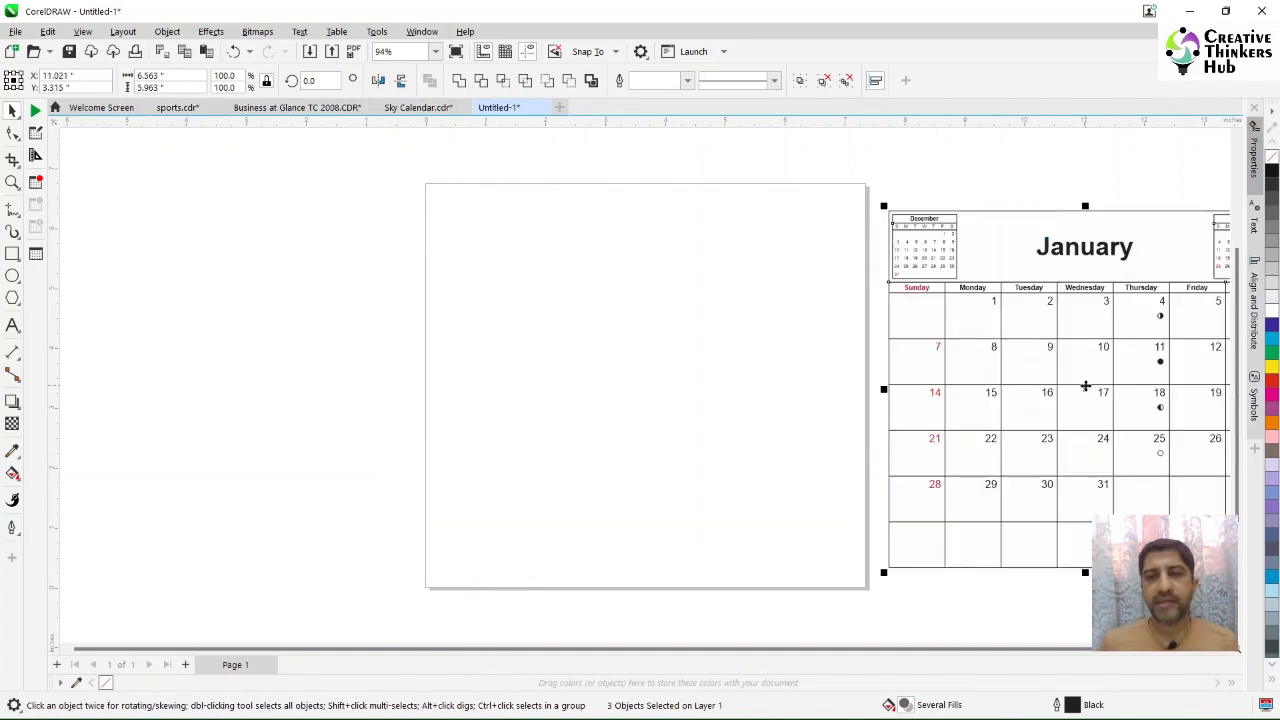
Step: Add the text 2024 on the page with the Text tool
left_click(330, 381)
left_click(12, 325)
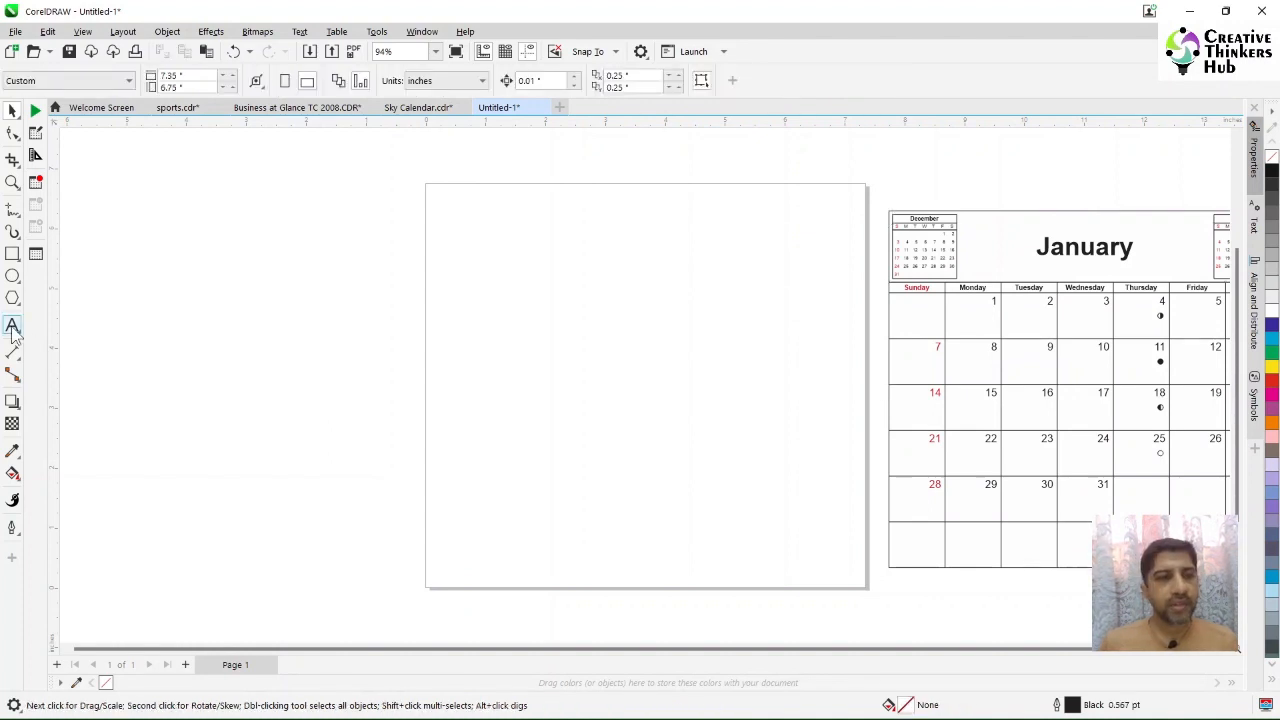
left_click(507, 330)
type("20")
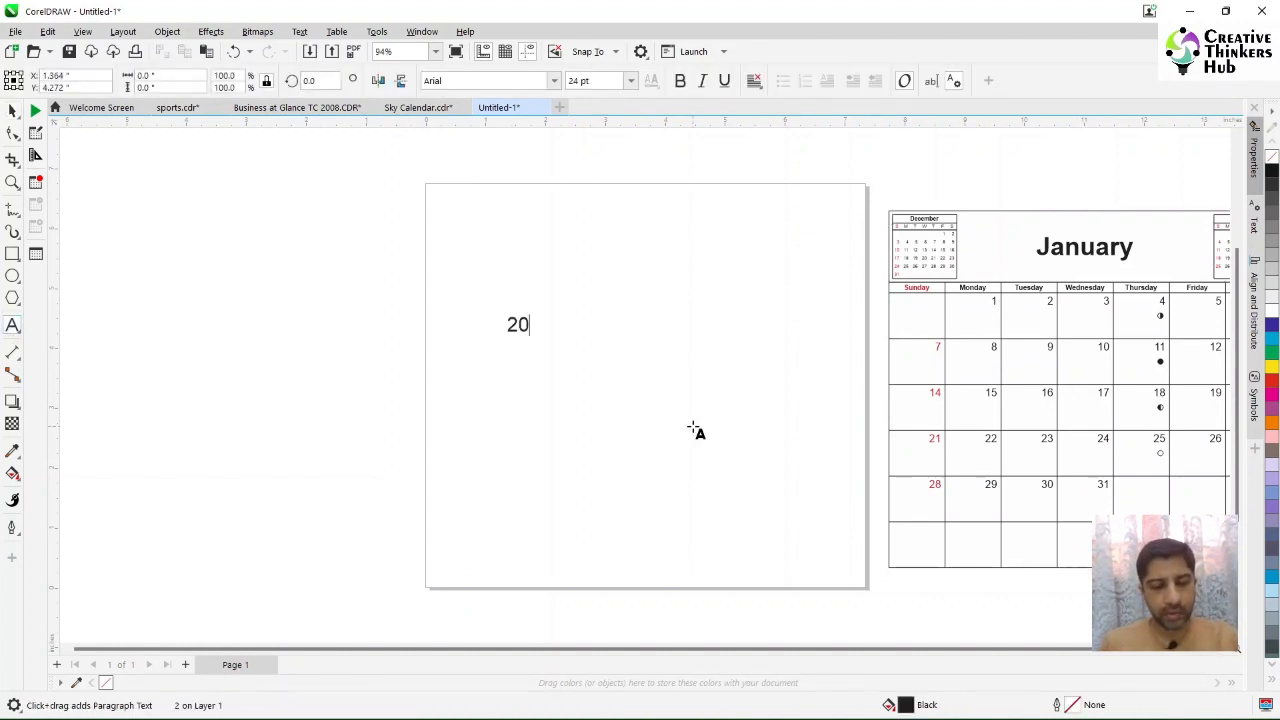
type("24")
Step: Move the 2024 text next to the January title of the calendar
left_click(12, 110)
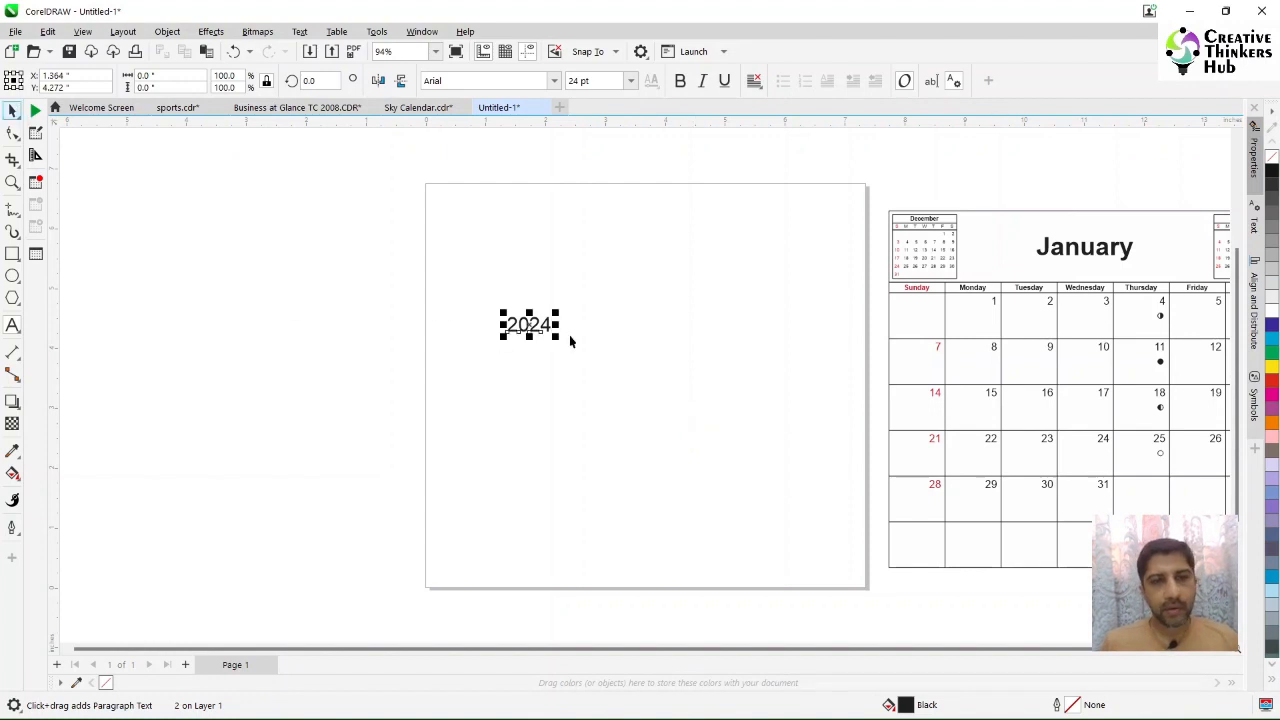
left_click_drag(533, 325, 1177, 236)
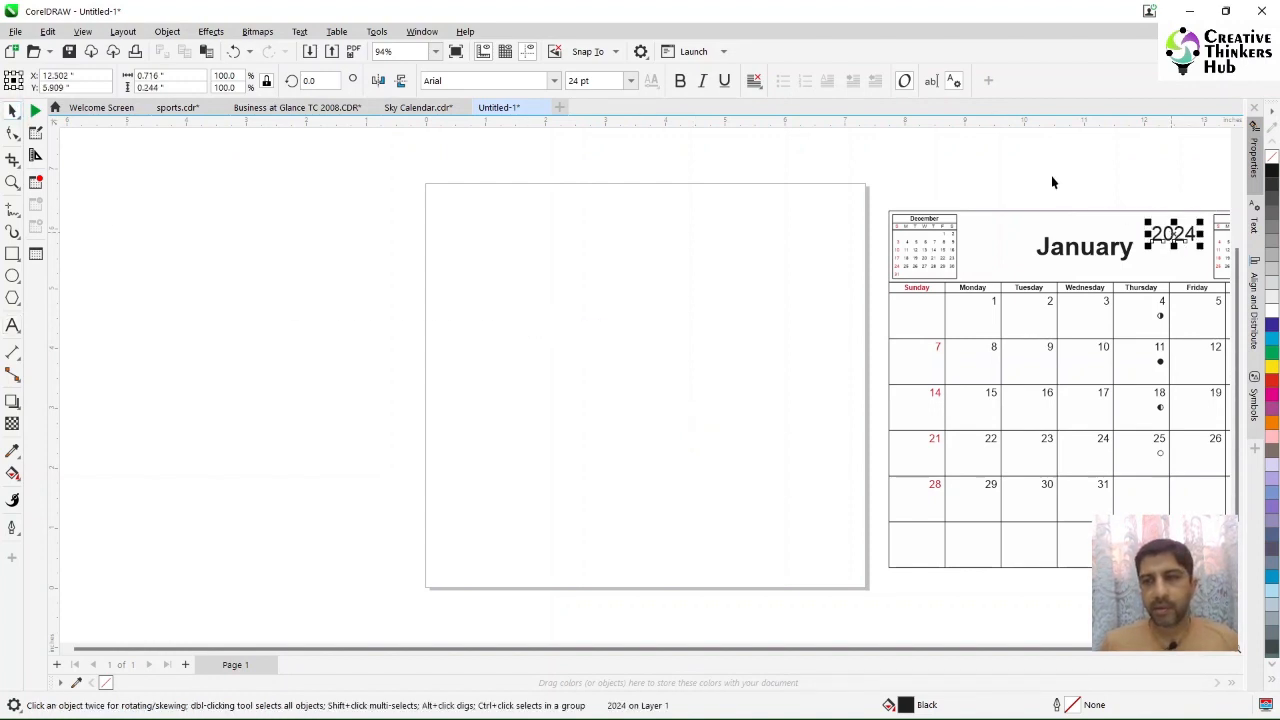
left_click(1051, 182)
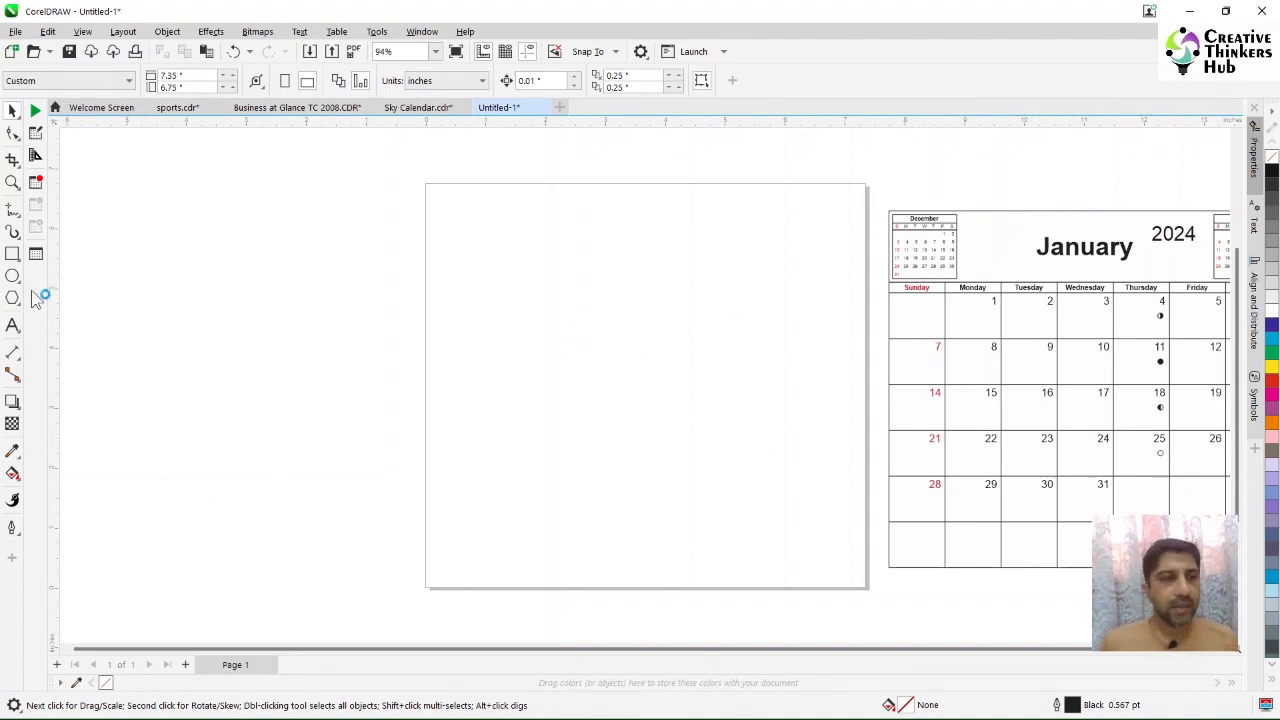
Step: Create a rectangle frame matching the page size
double_click(12, 255)
left_click(12, 112)
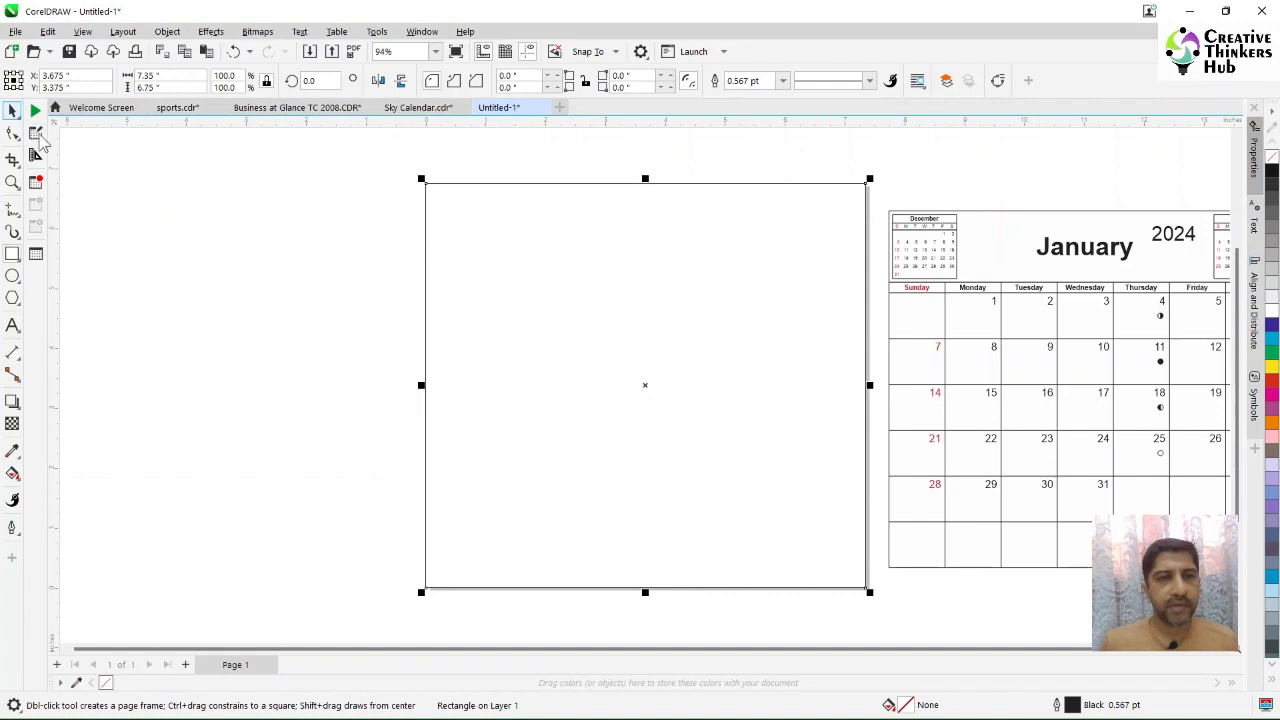
left_click(192, 281)
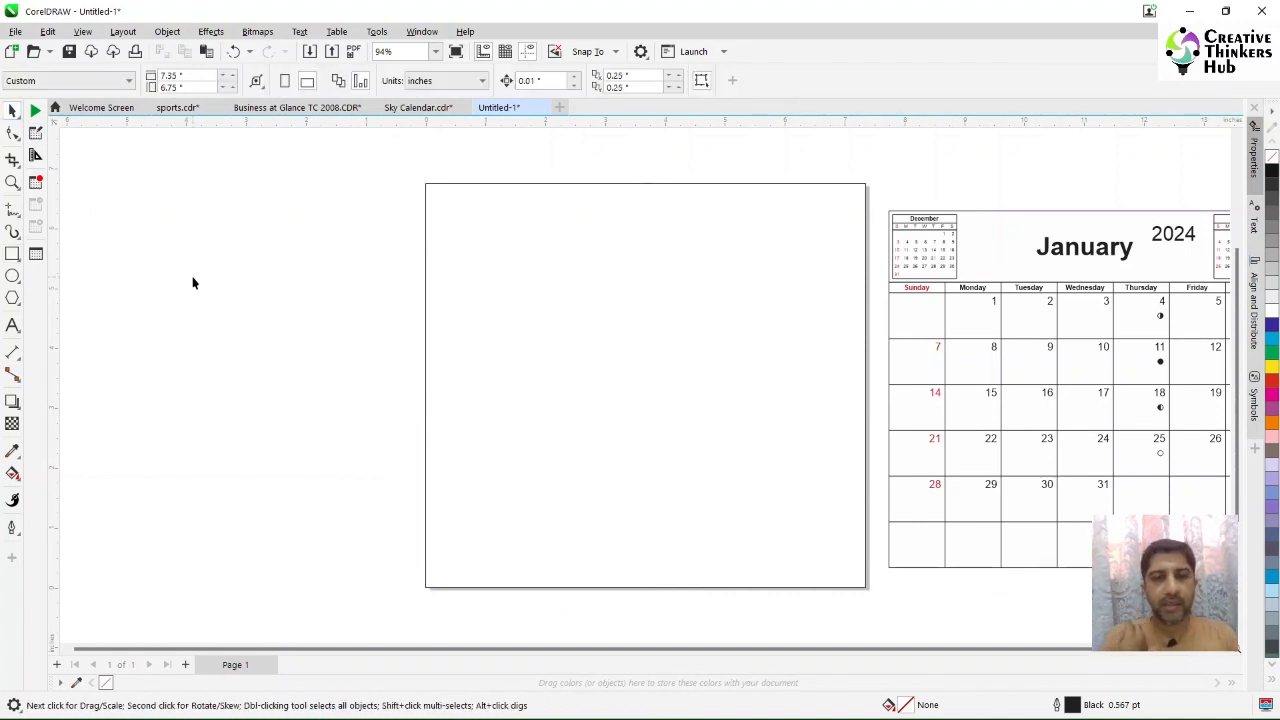
Step: Change the document units to millimeters
left_click(652, 360)
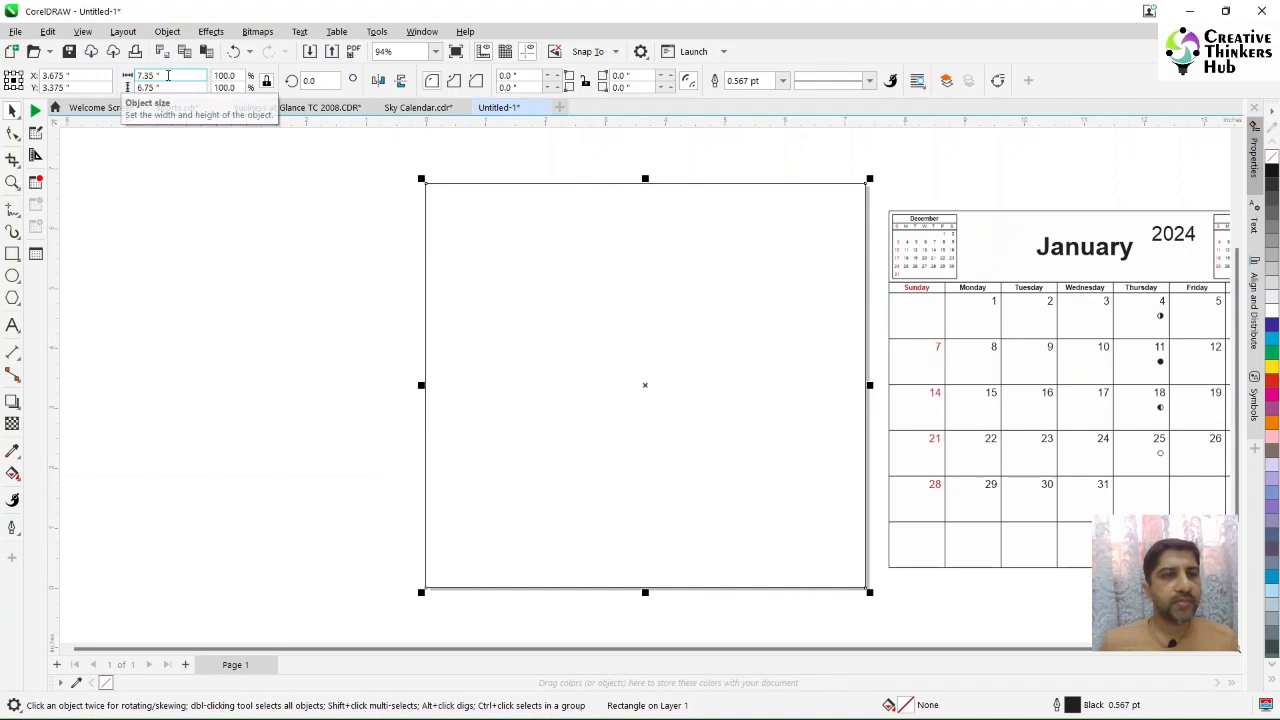
left_click(350, 242)
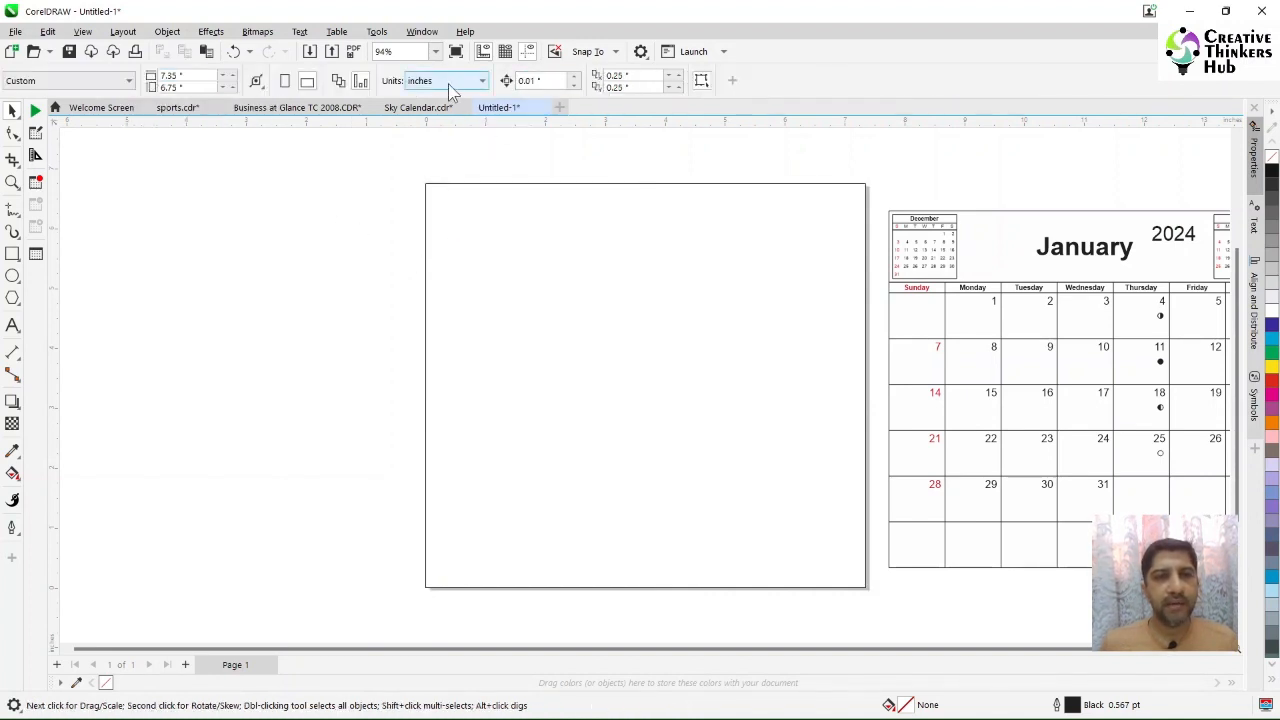
left_click(446, 81)
left_click(440, 115)
Step: Set the rectangle's height to 181.45 mm
left_click(523, 260)
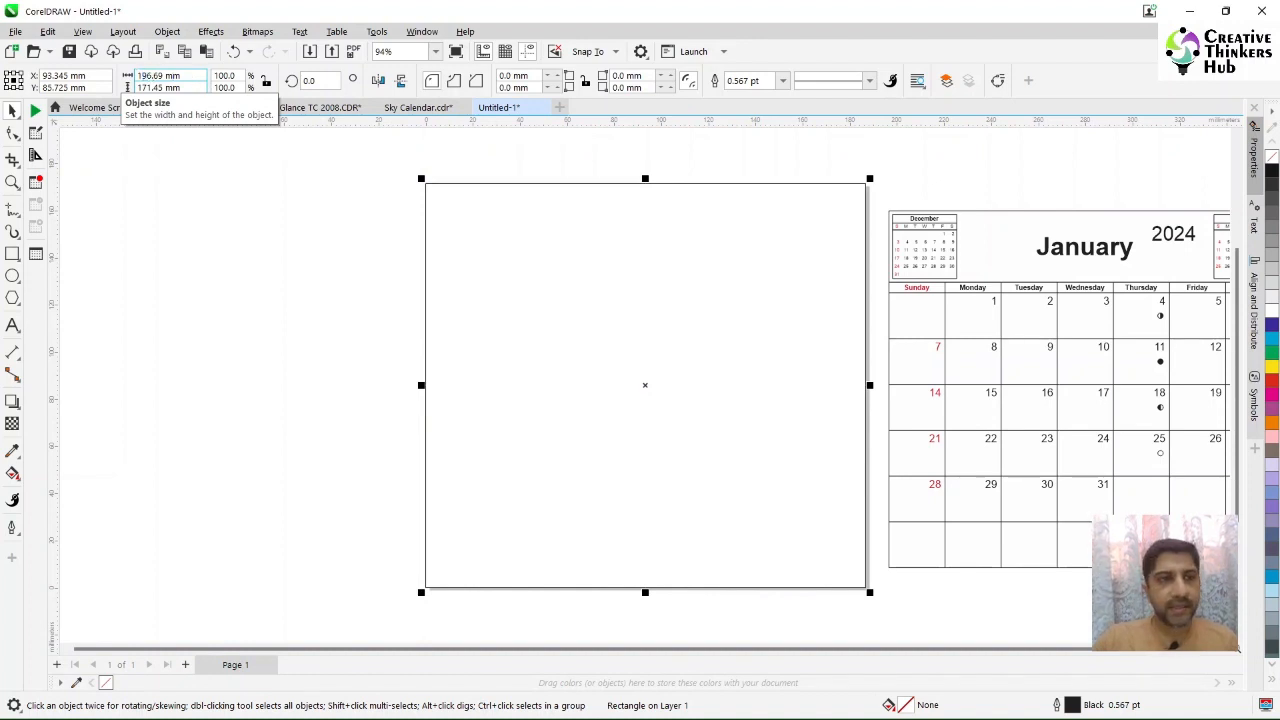
double_click(160, 87)
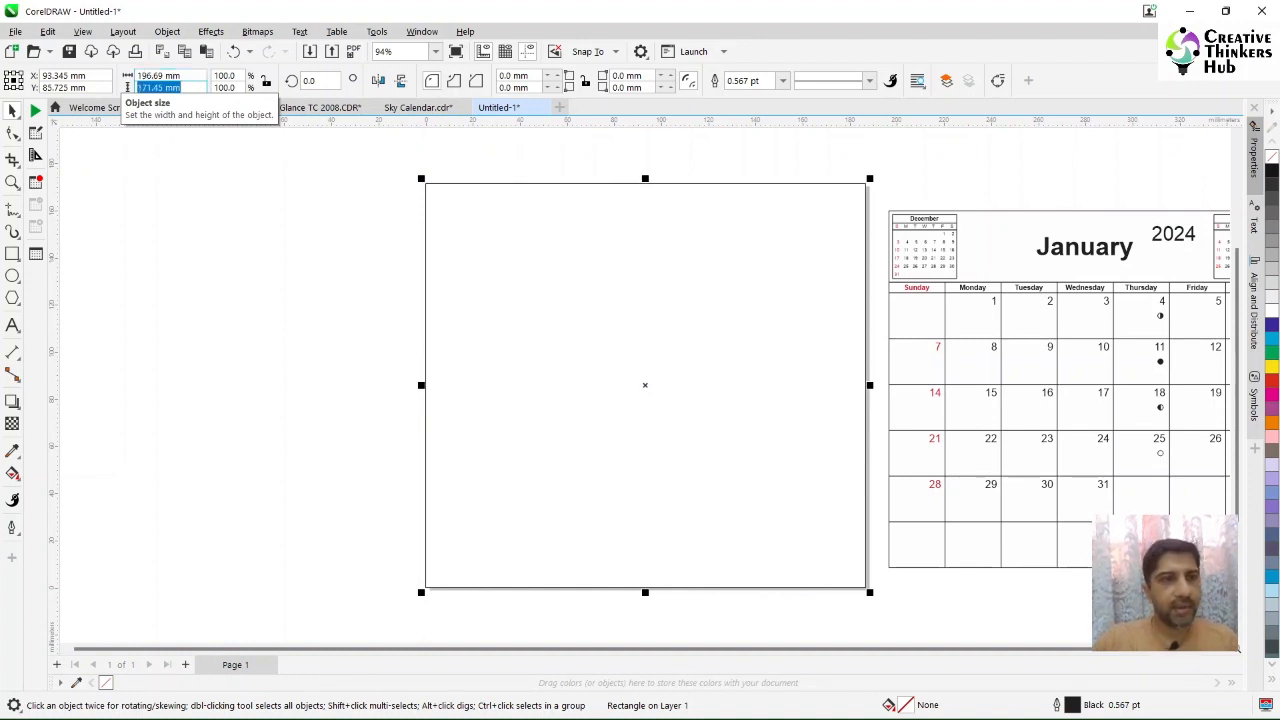
left_click(164, 87)
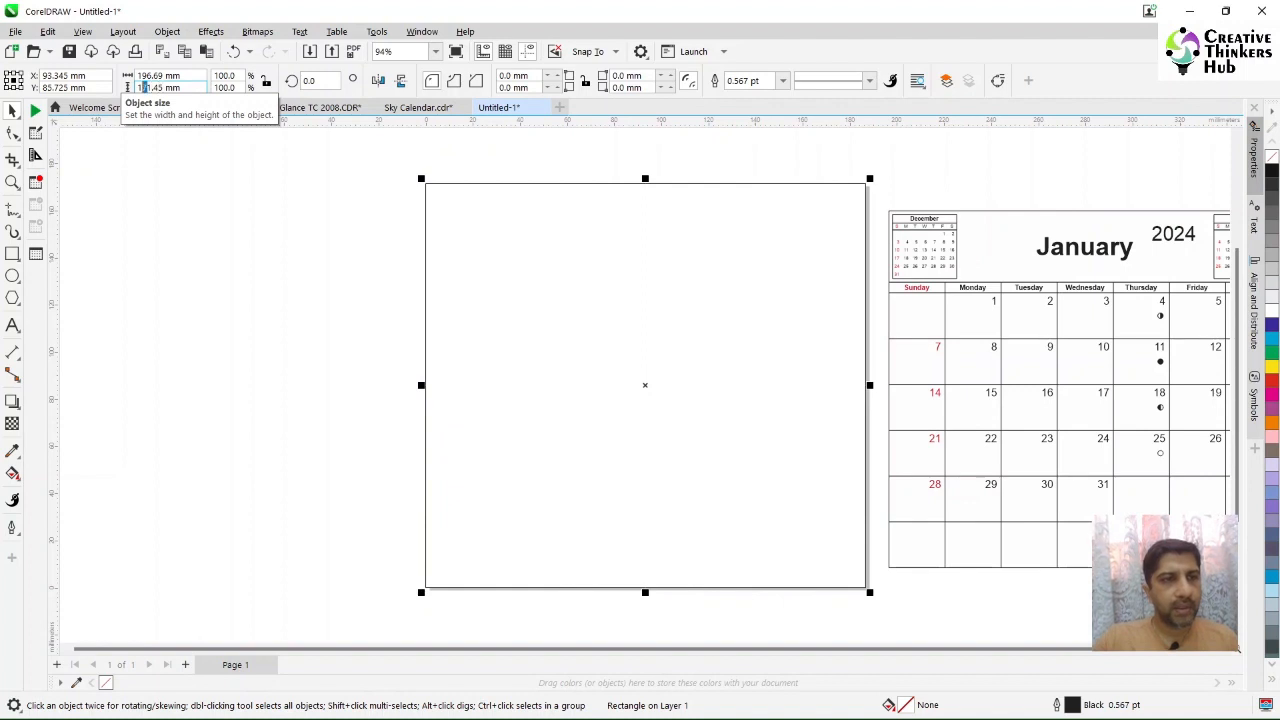
key("Return")
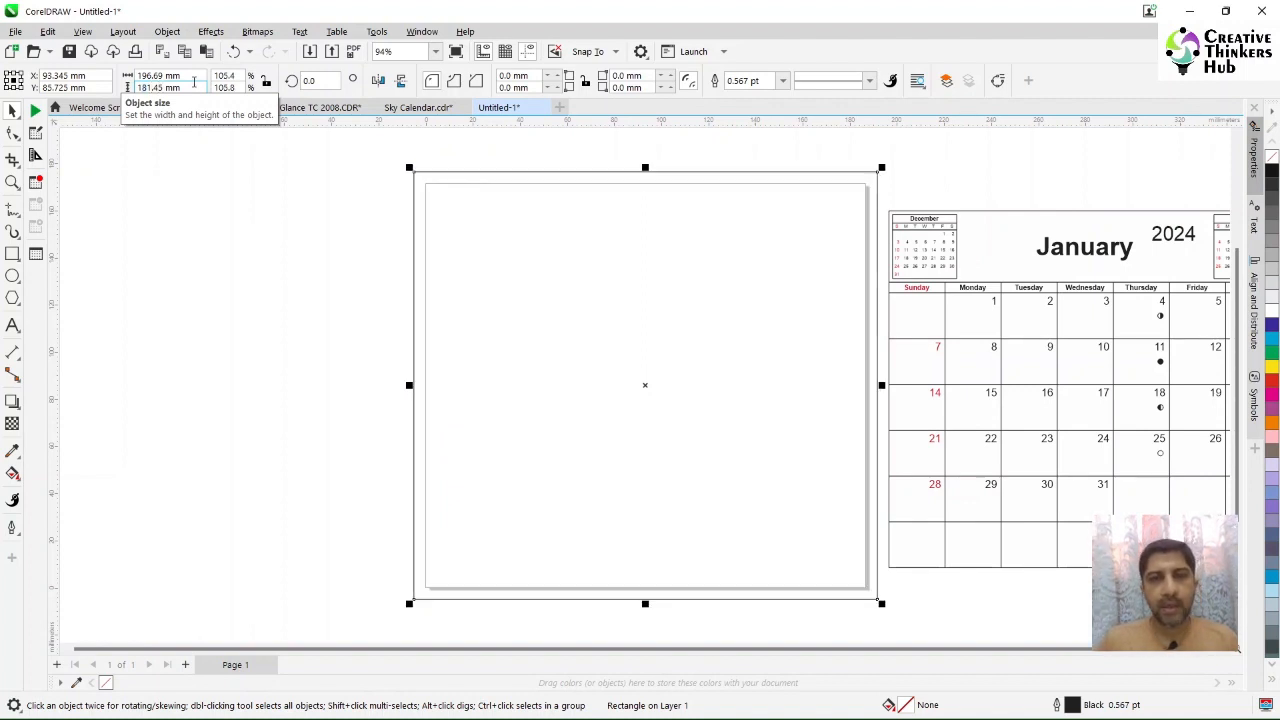
left_click(239, 295)
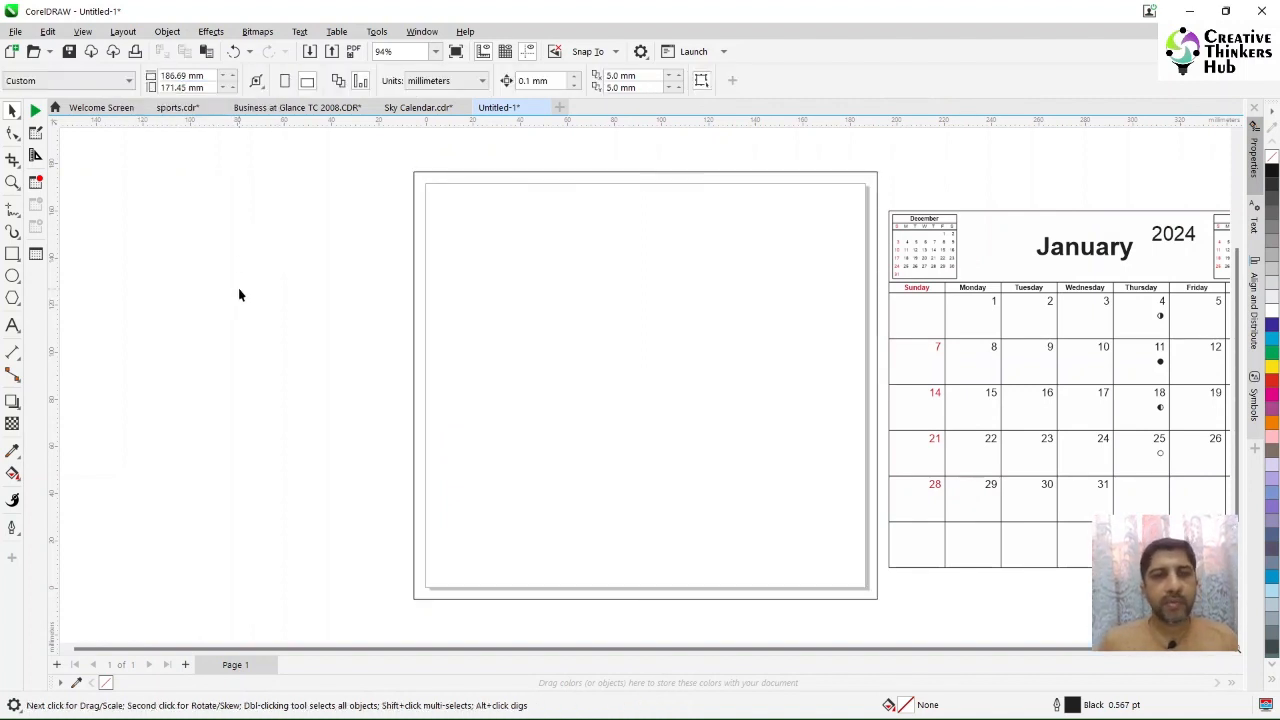
left_click(505, 297)
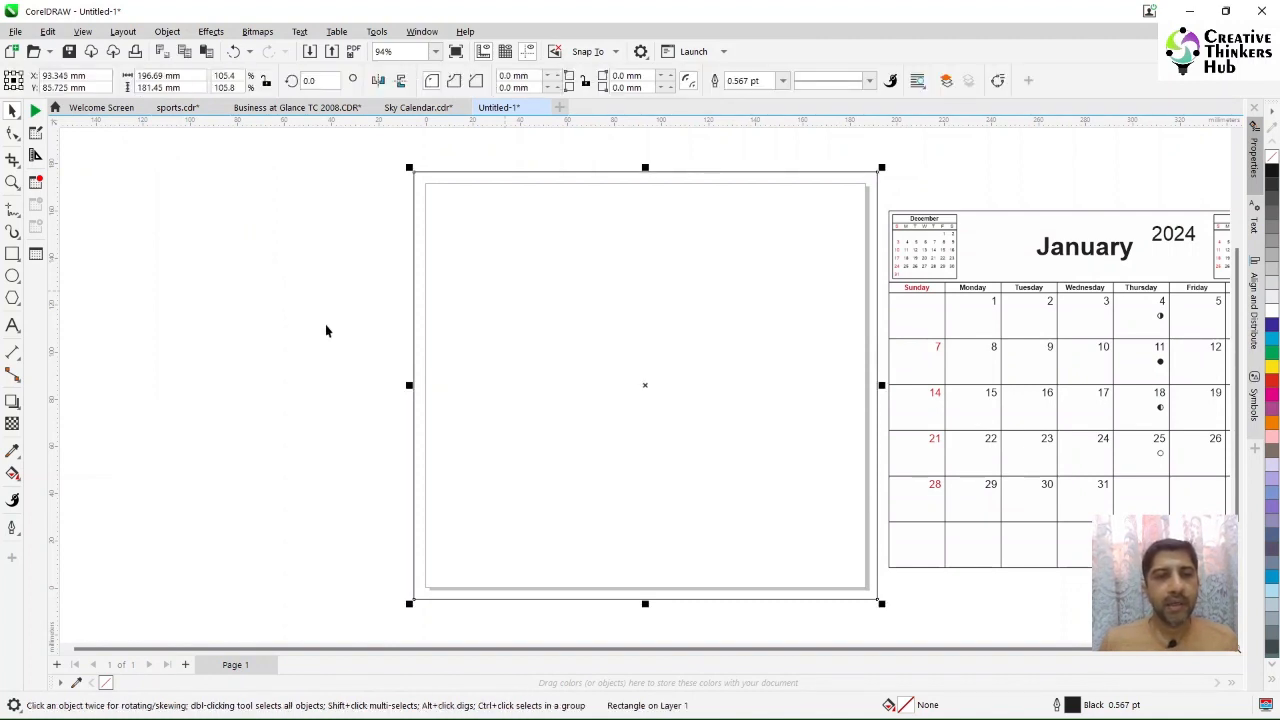
left_click(273, 334)
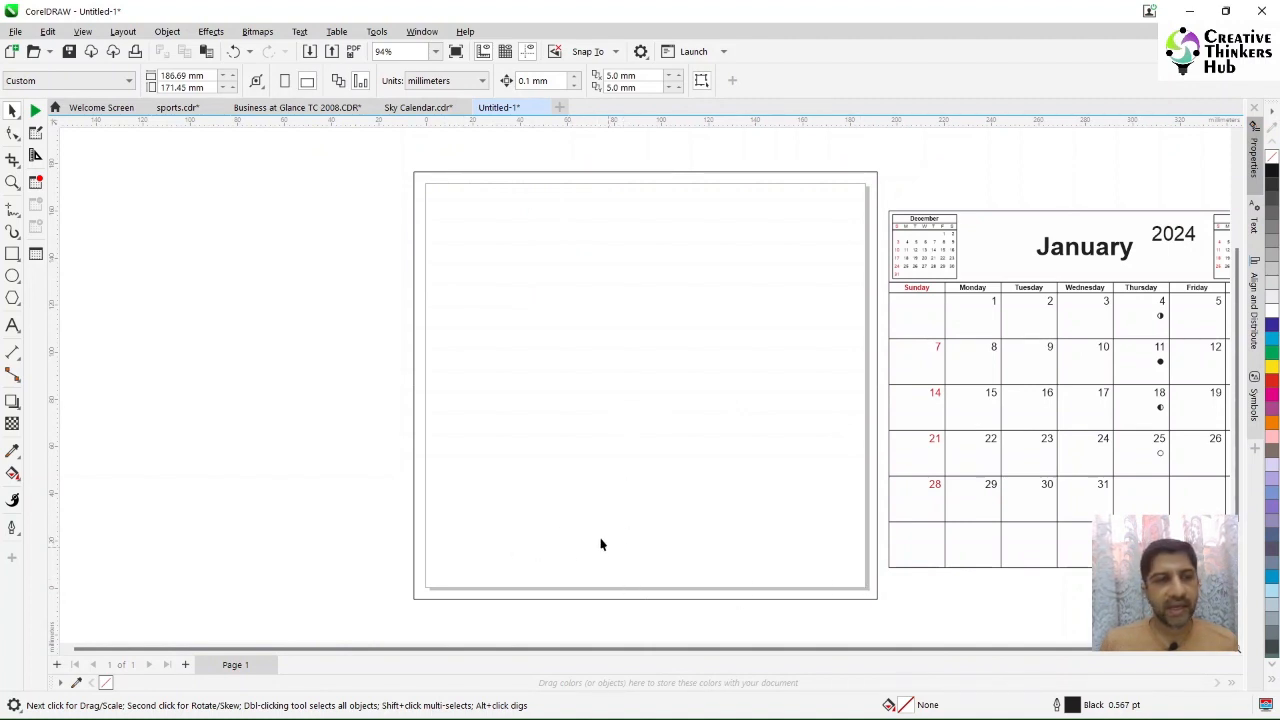
Step: Shrink the rectangle into a horizontal band about 91 mm tall and move it up slightly
left_click(565, 288)
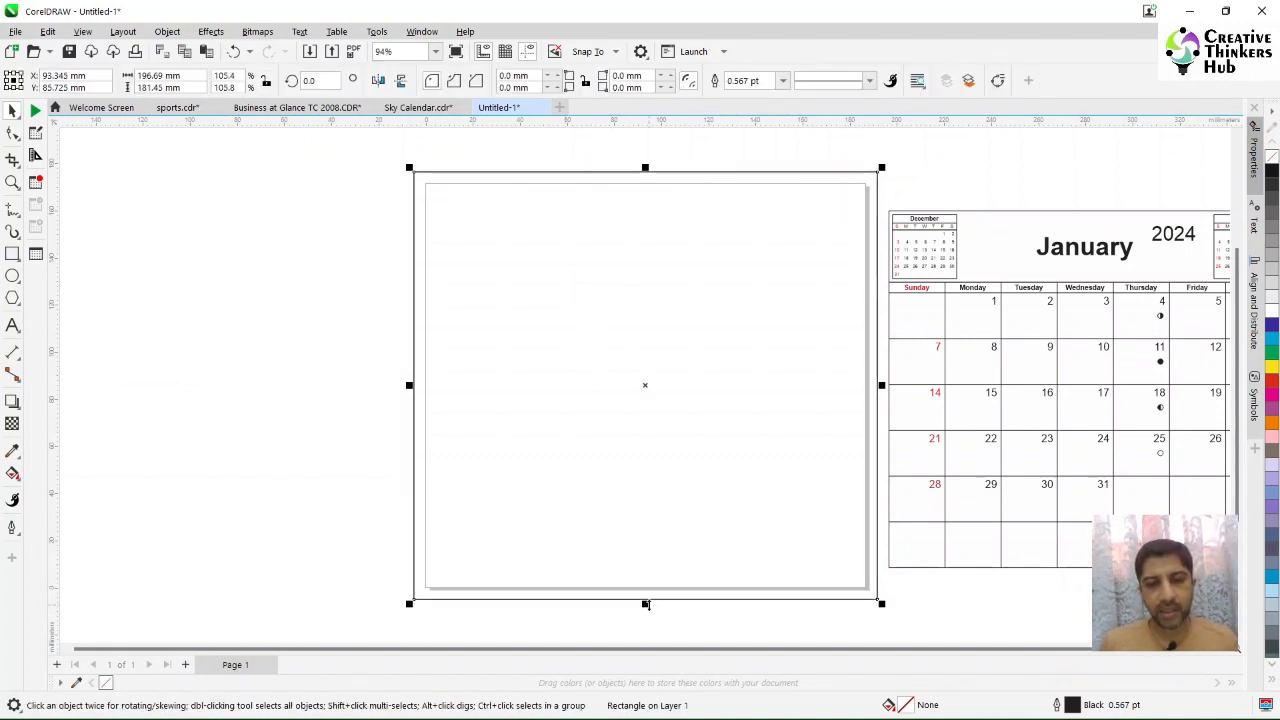
left_click_drag(645, 604, 646, 508)
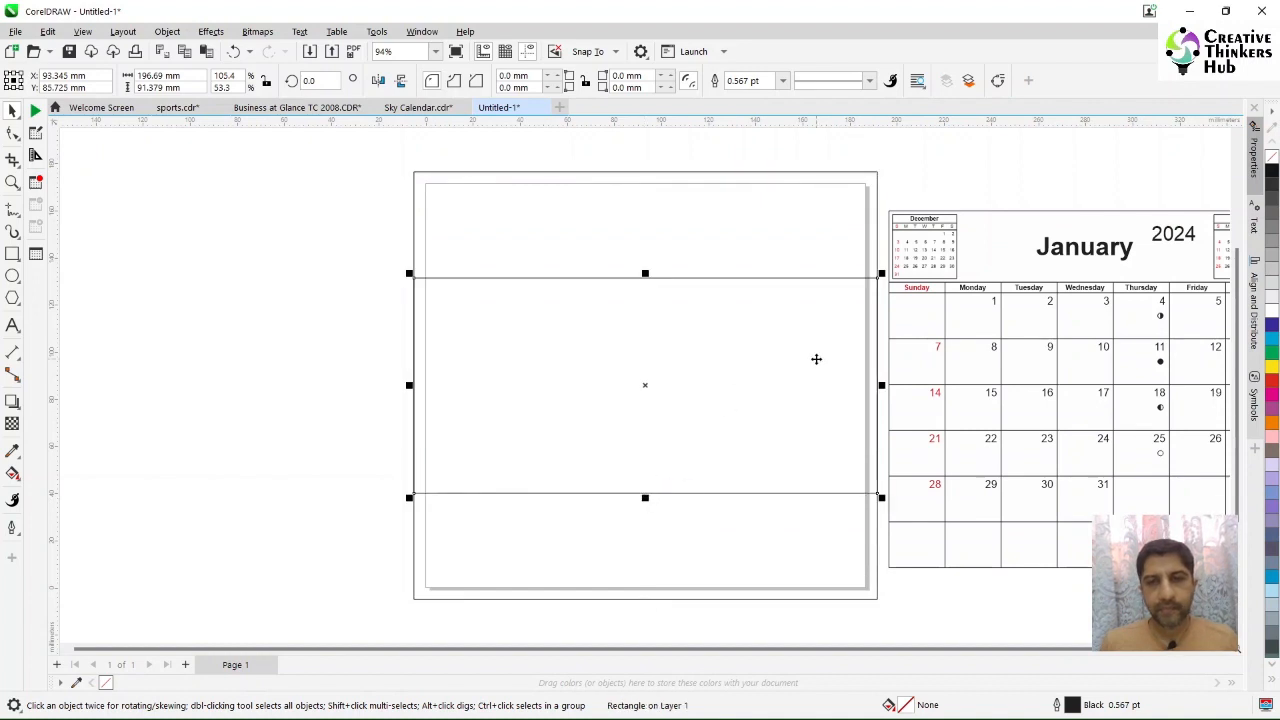
left_click_drag(816, 358, 816, 338)
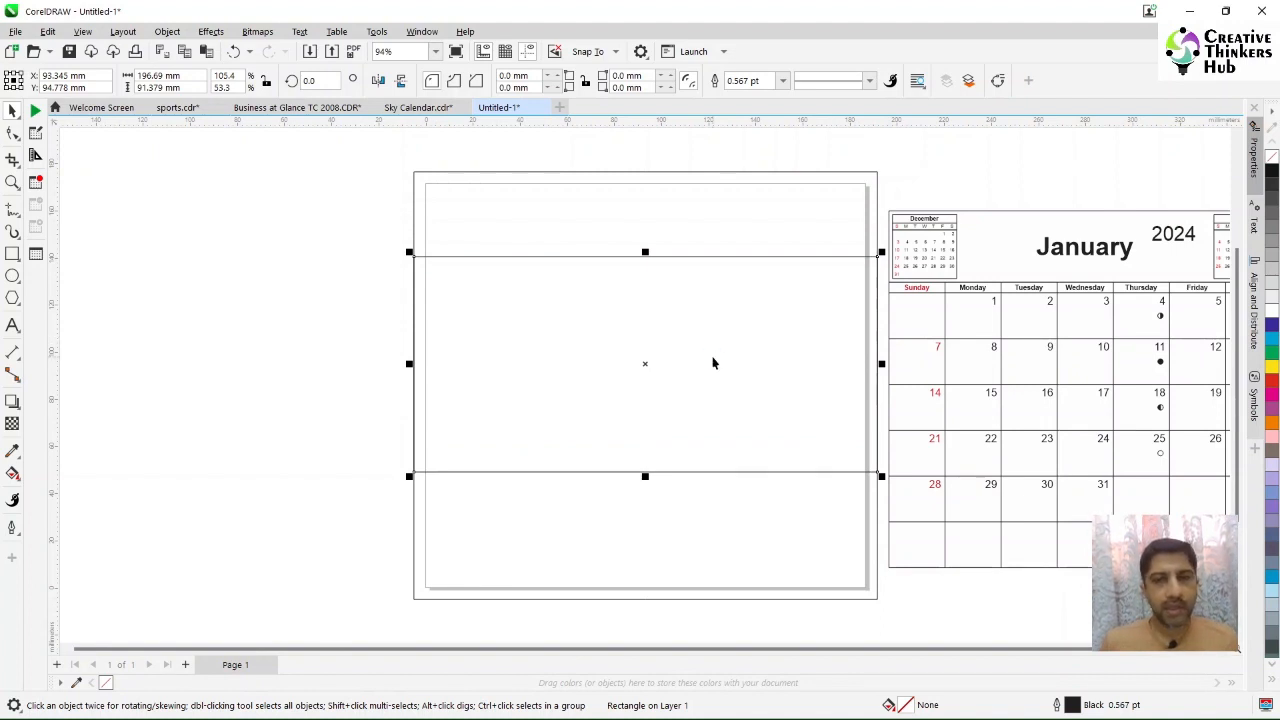
Step: Convert the band to curves and add a node at the middle of its top and bottom edges
key("ctrl+q")
left_click(13, 133)
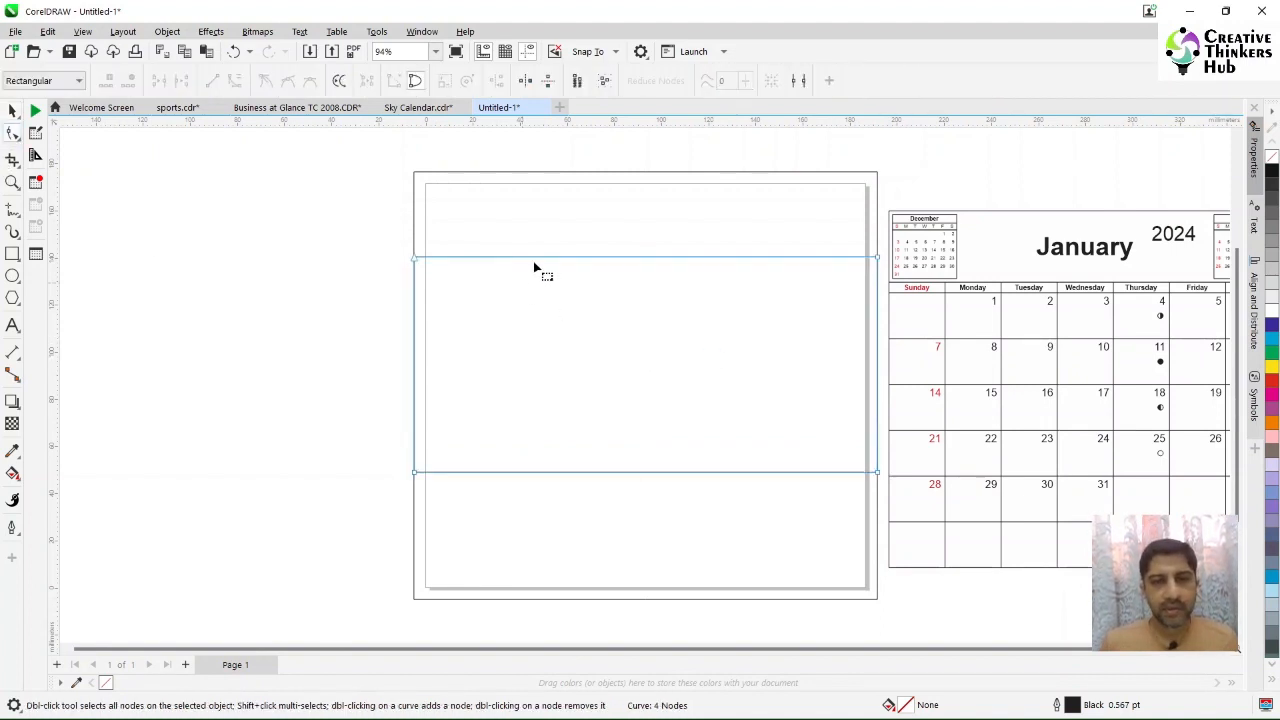
left_click_drag(484, 206, 712, 466)
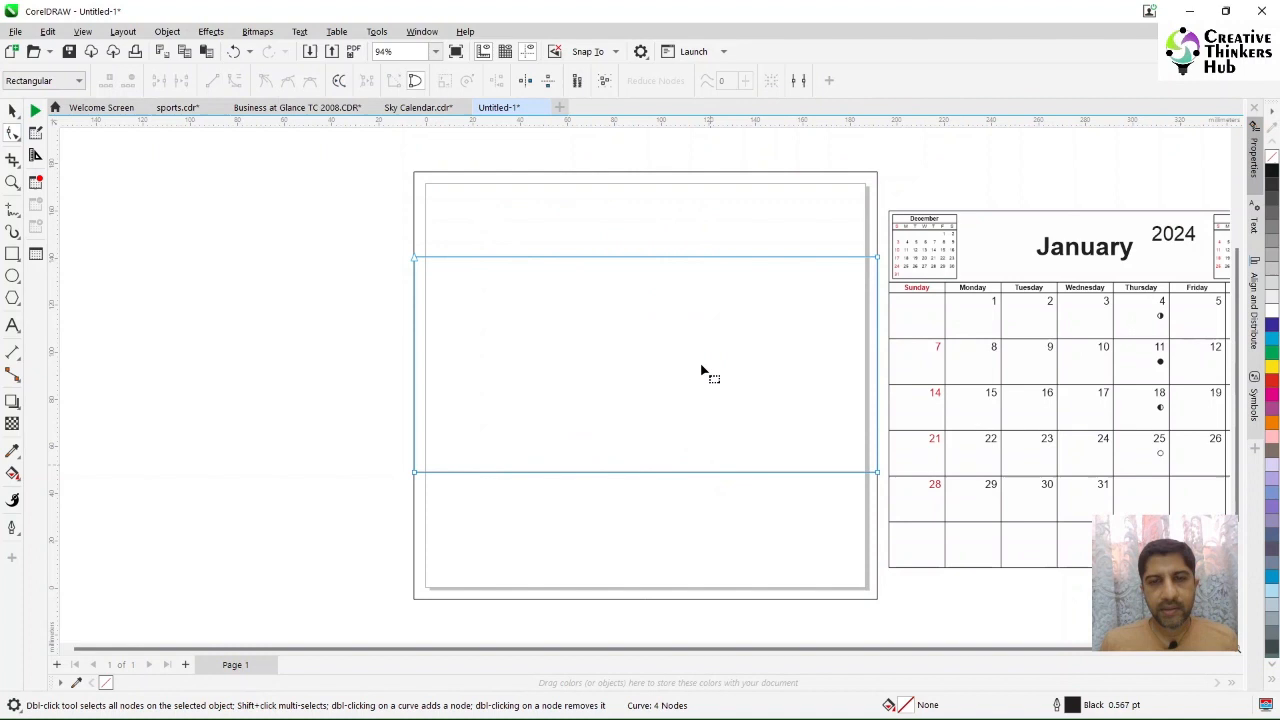
double_click(698, 257)
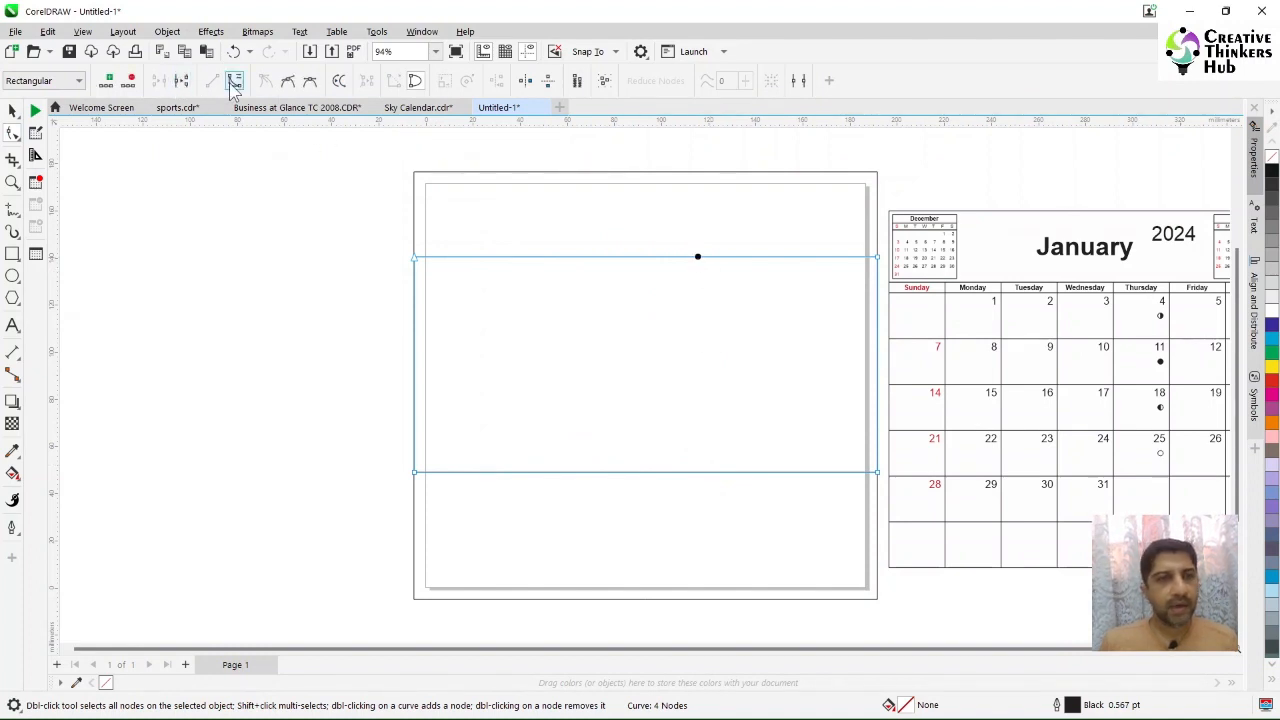
double_click(639, 471)
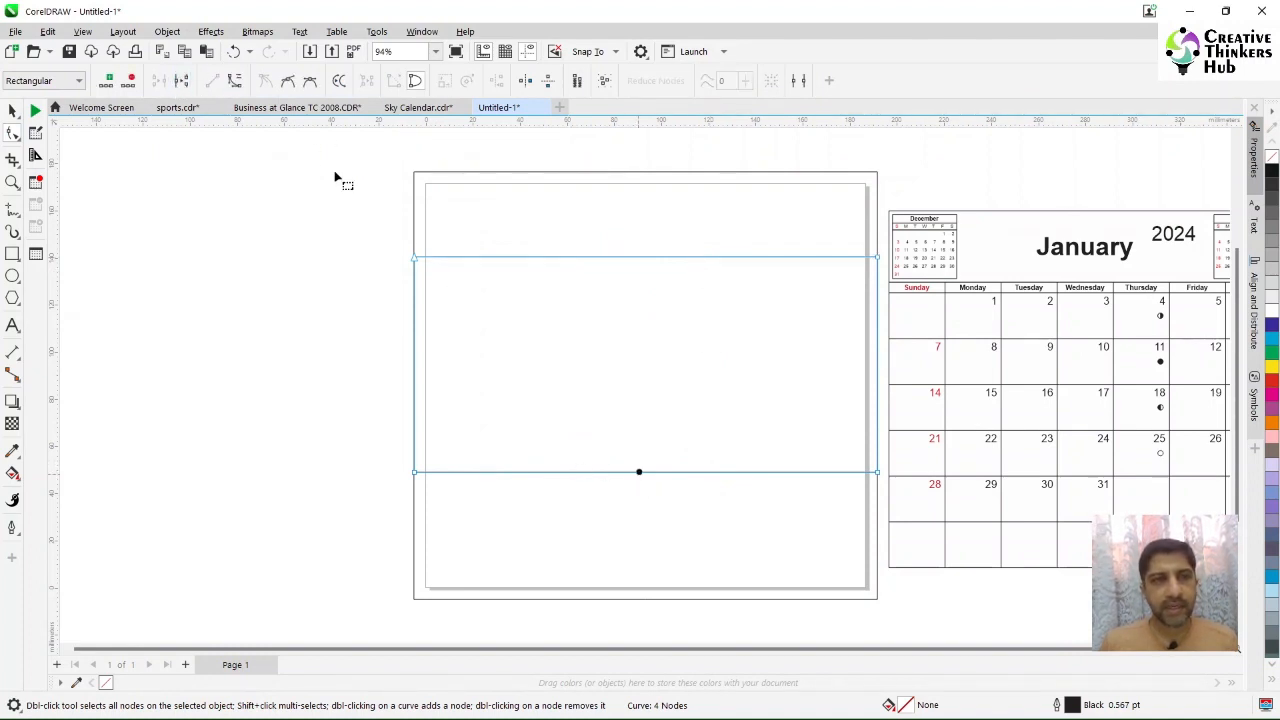
Step: Convert the edges to curves and raise both right-side nodes to bend the band into a wave
left_click(235, 80)
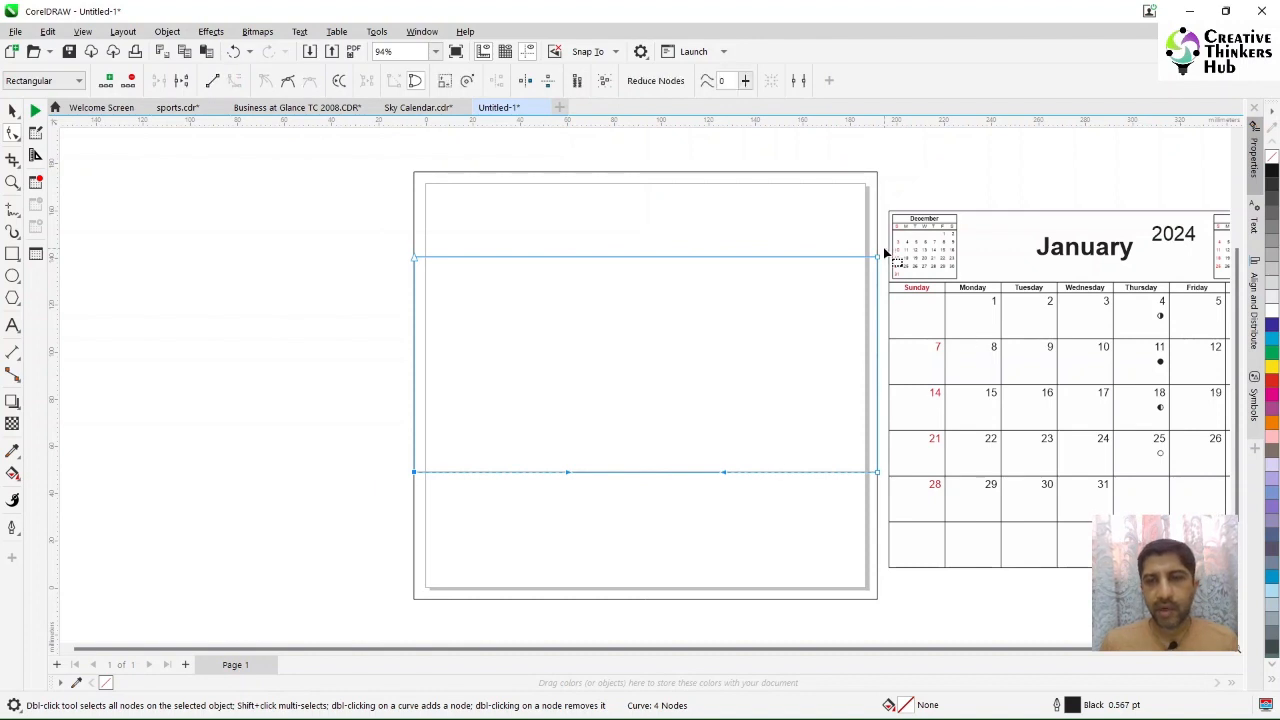
left_click_drag(884, 249, 864, 517)
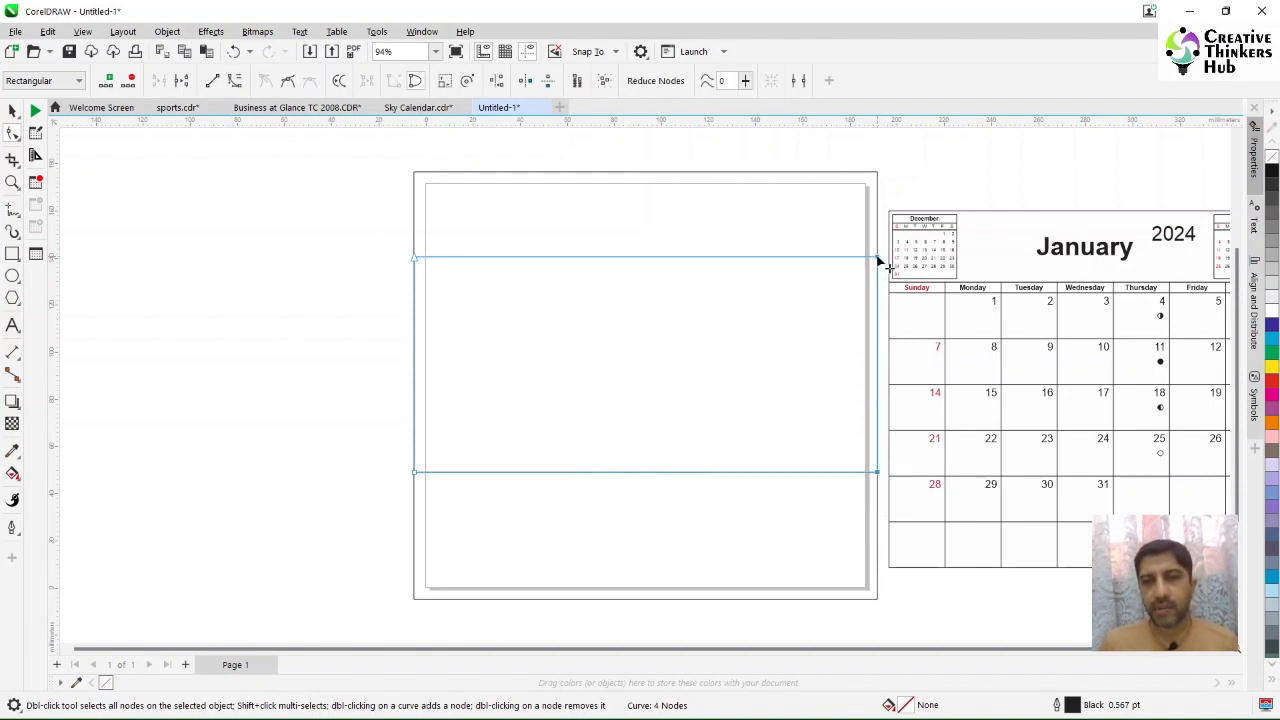
left_click_drag(877, 257, 878, 175)
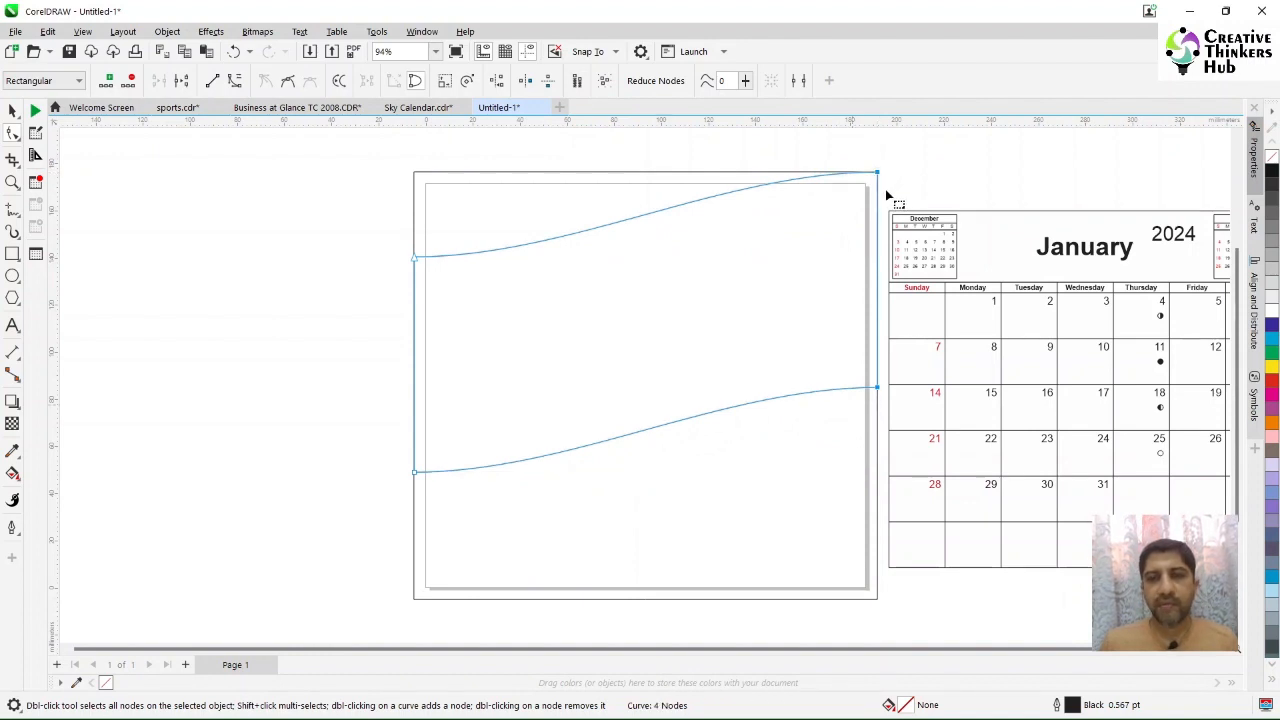
Step: Lower the band's two left-side nodes slightly and reselect the top-left node with the Shape tool
left_click_drag(387, 231, 414, 488)
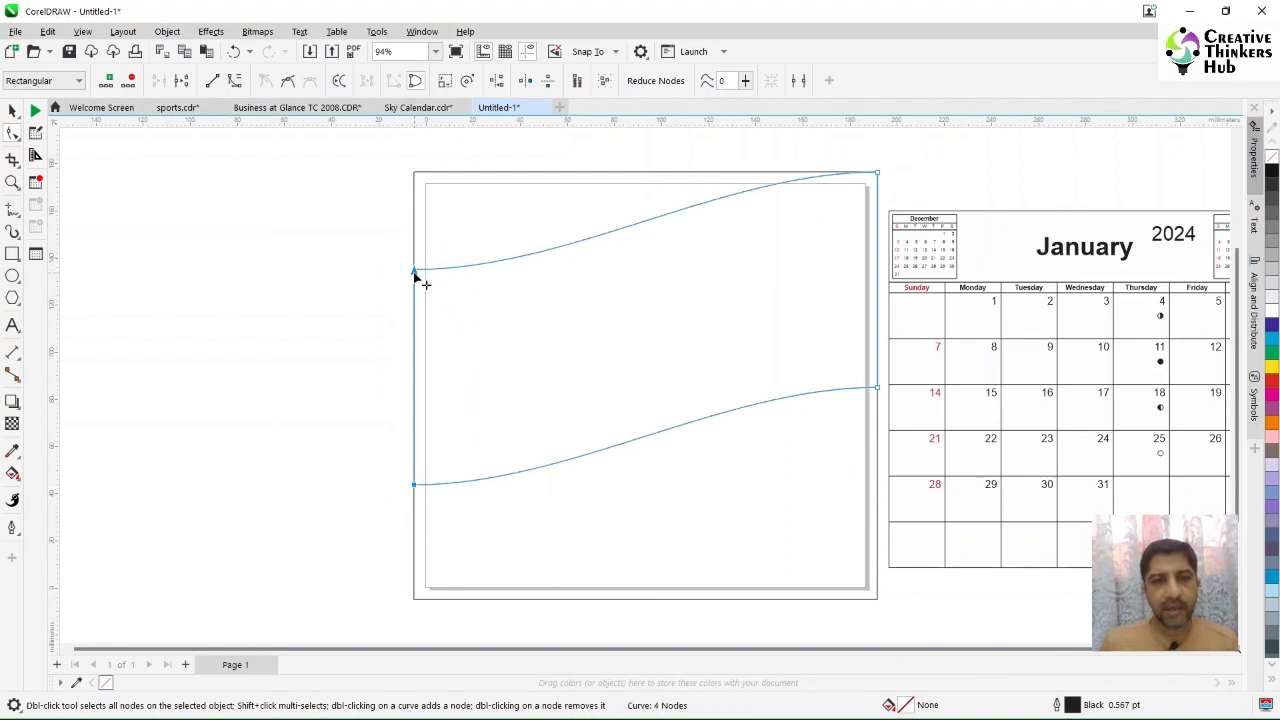
left_click(12, 111)
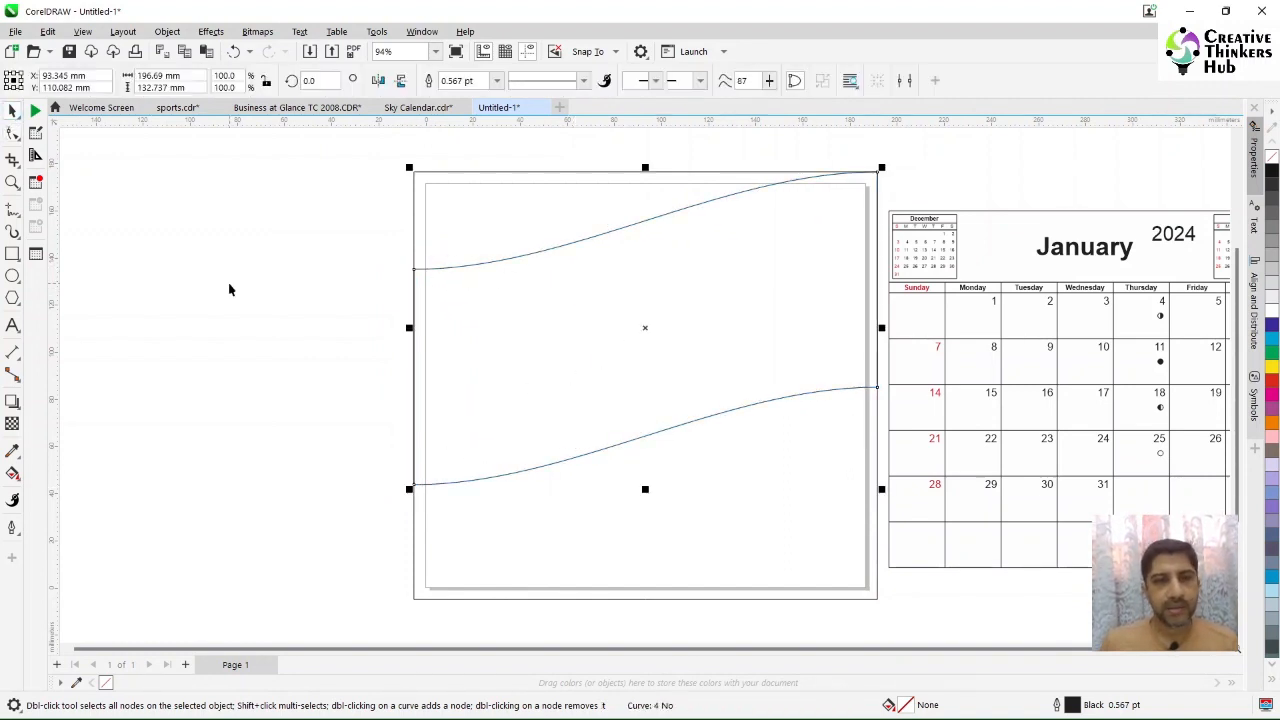
left_click(12, 135)
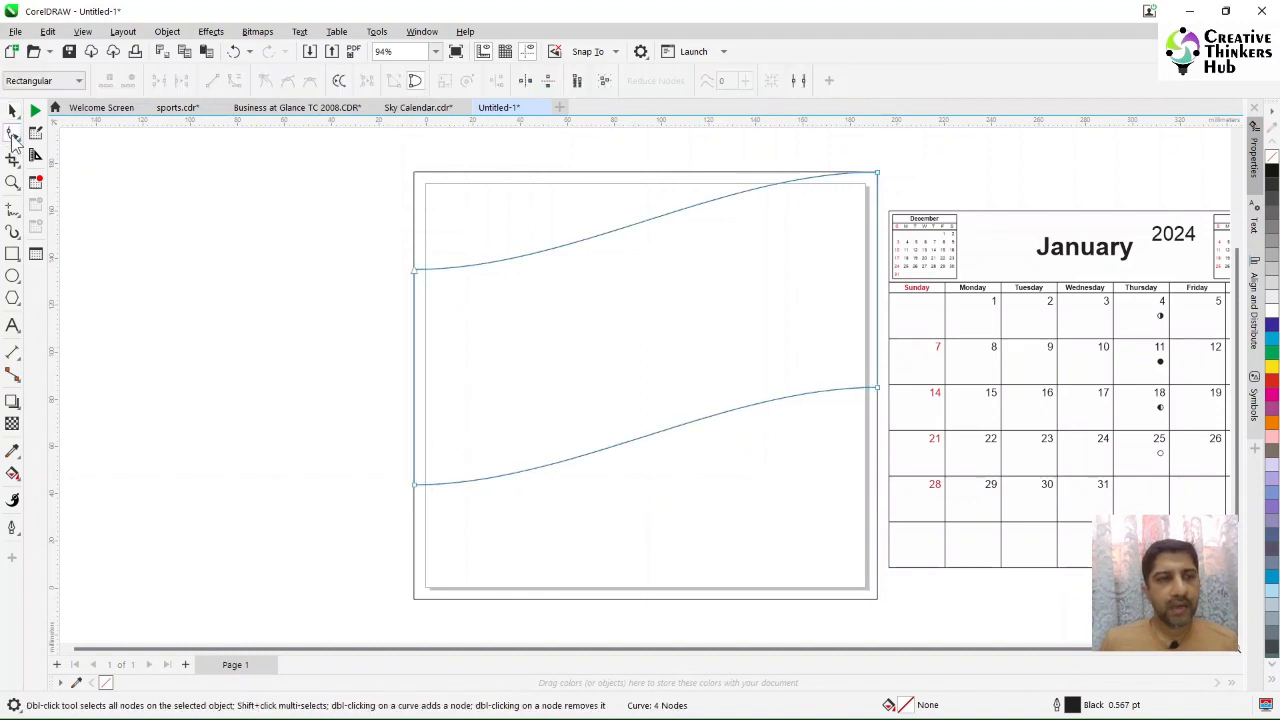
left_click(418, 271)
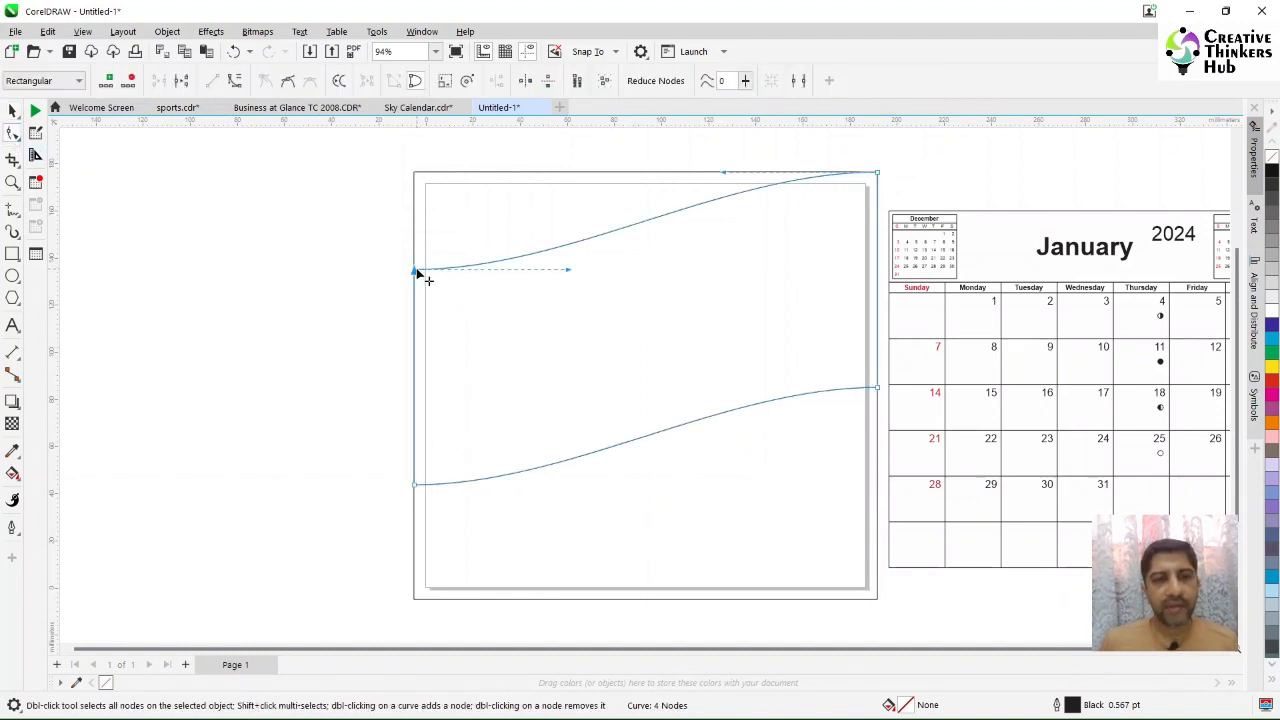
Step: Add a vertical guideline and centre it on the page
left_click_drag(54, 392, 638, 408)
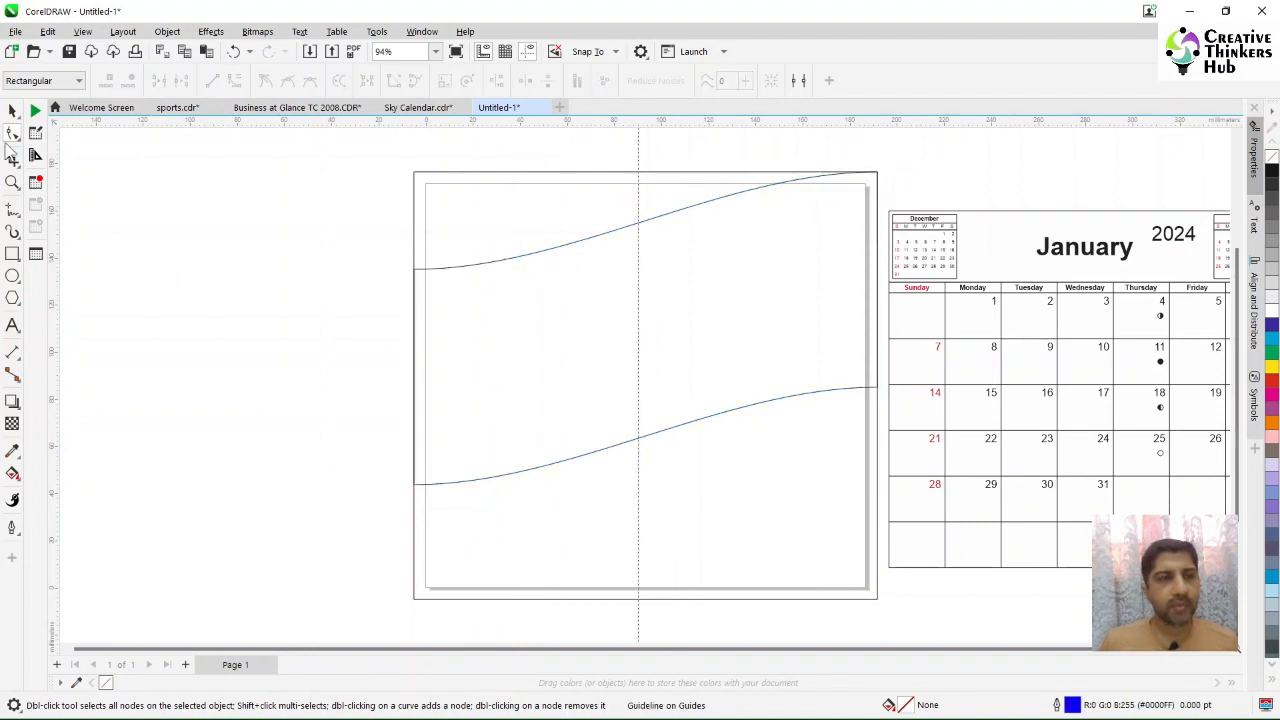
left_click(12, 110)
left_click(638, 483)
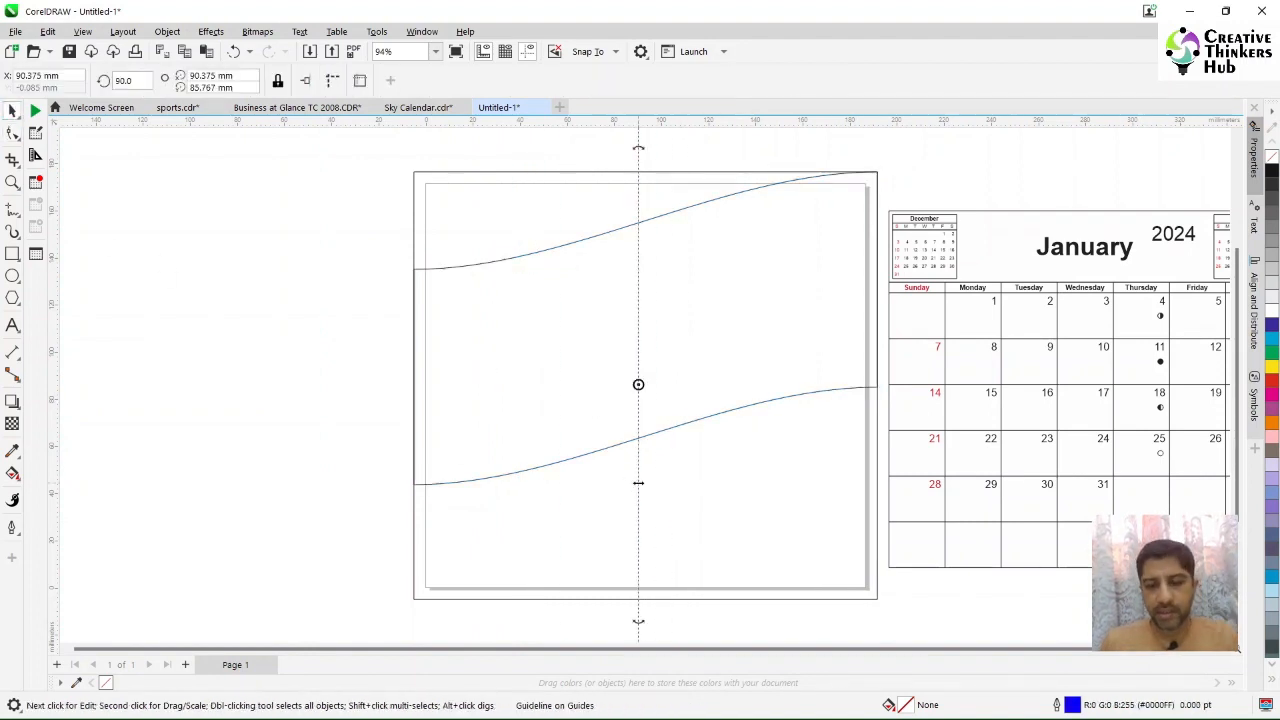
key("p")
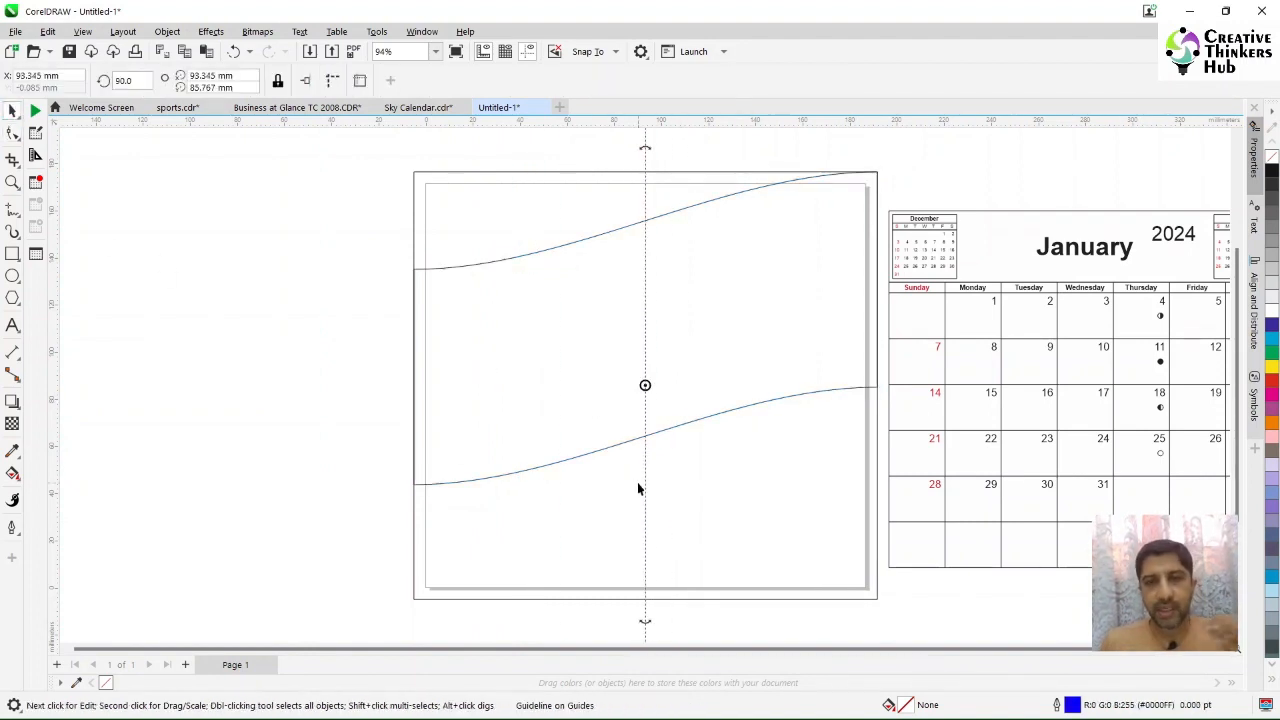
left_click(792, 307)
Step: Add horizontal guidelines through the band's left nodes and its lower right node
left_click(12, 133)
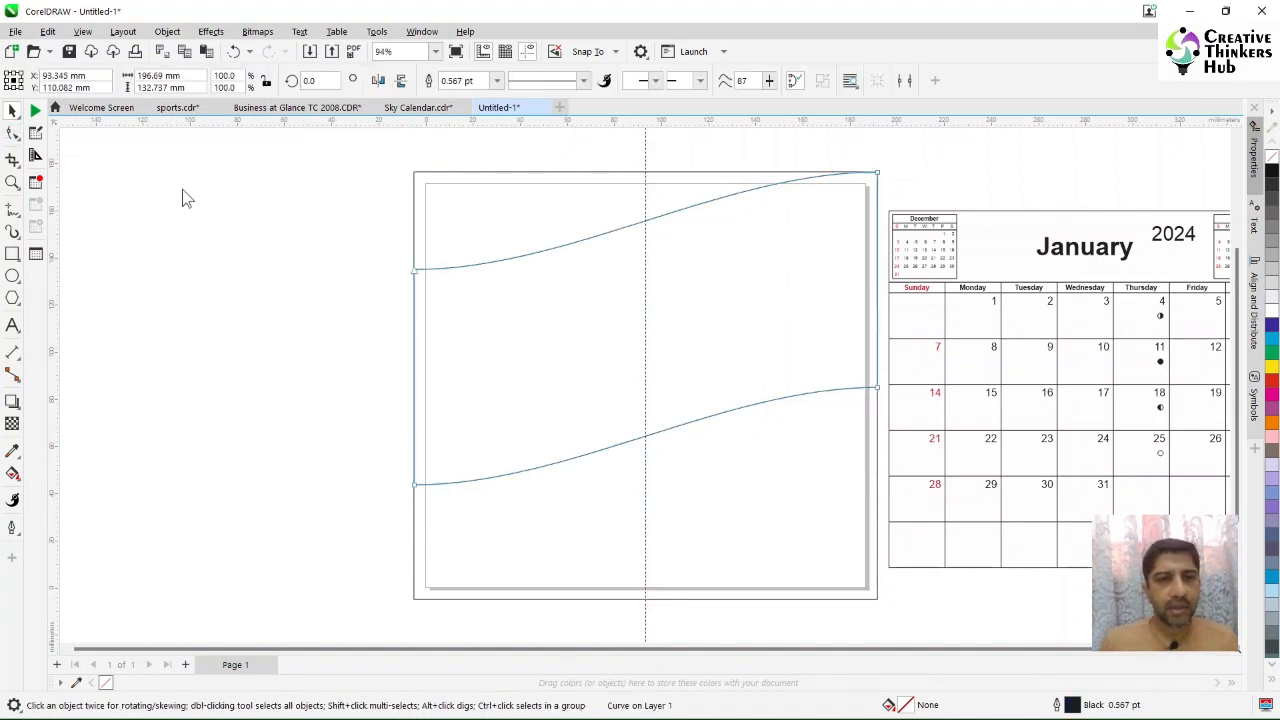
left_click(417, 270)
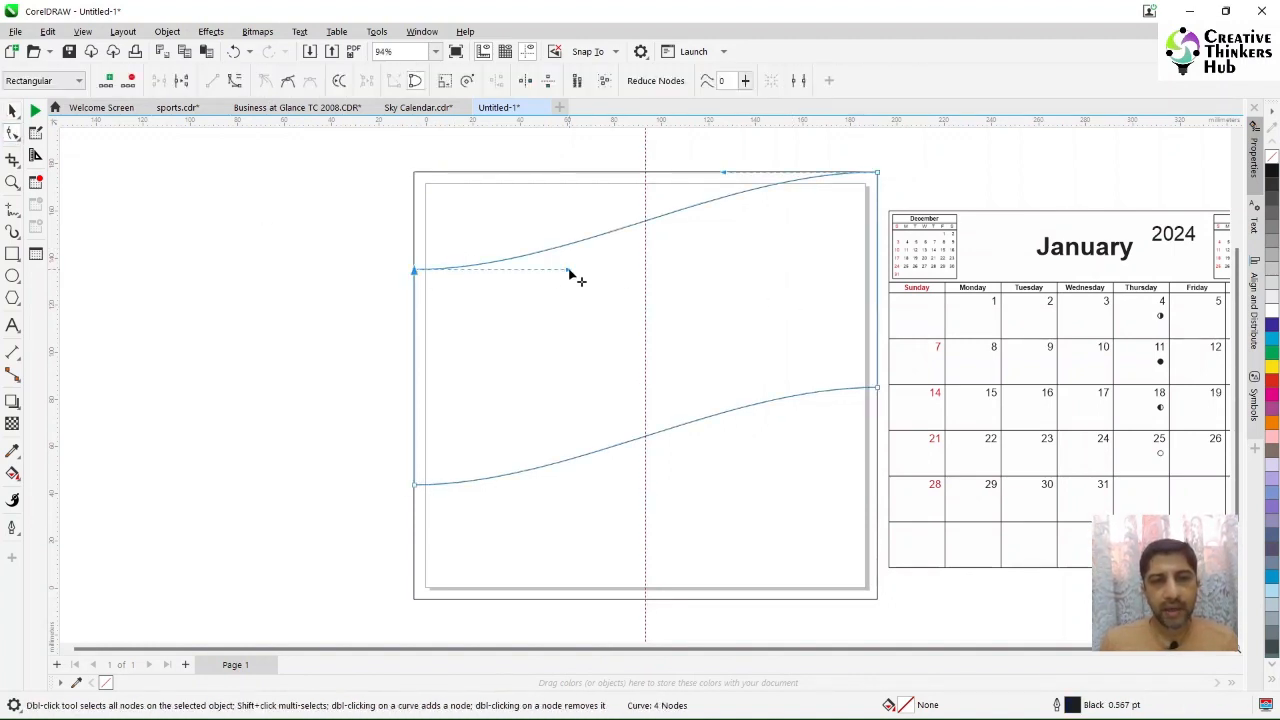
left_click(417, 272)
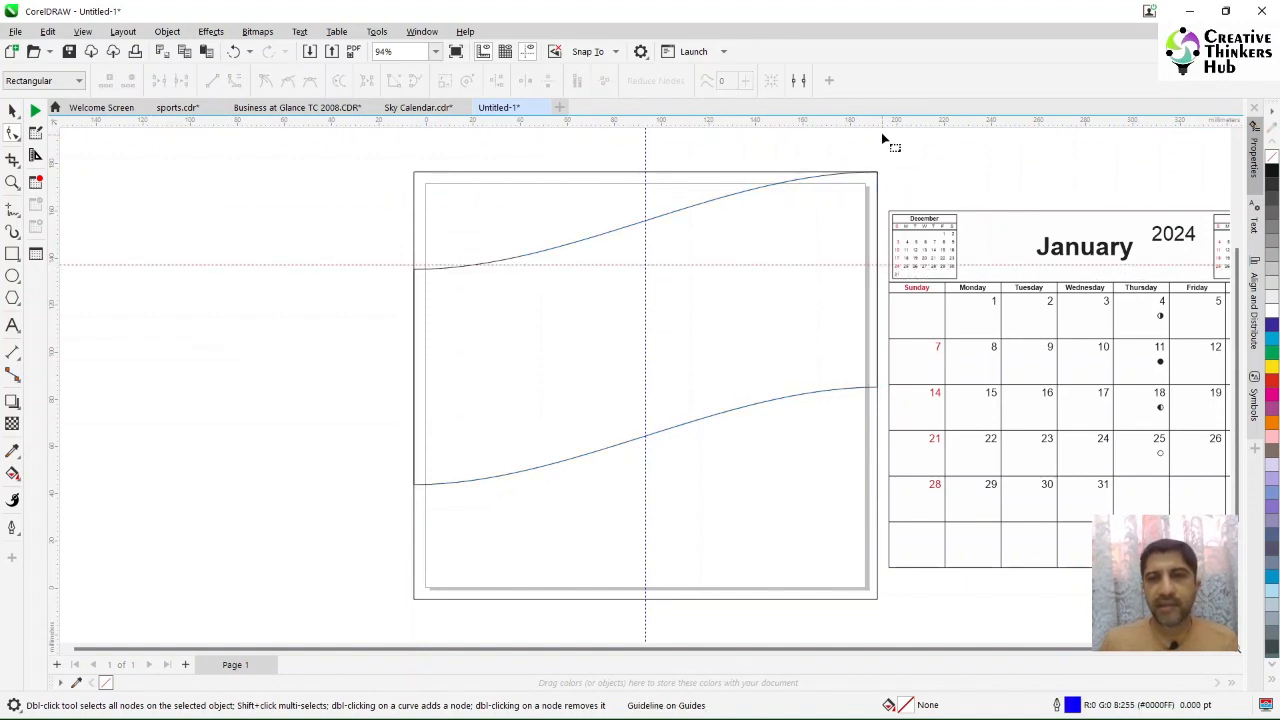
left_click_drag(882, 120, 416, 484)
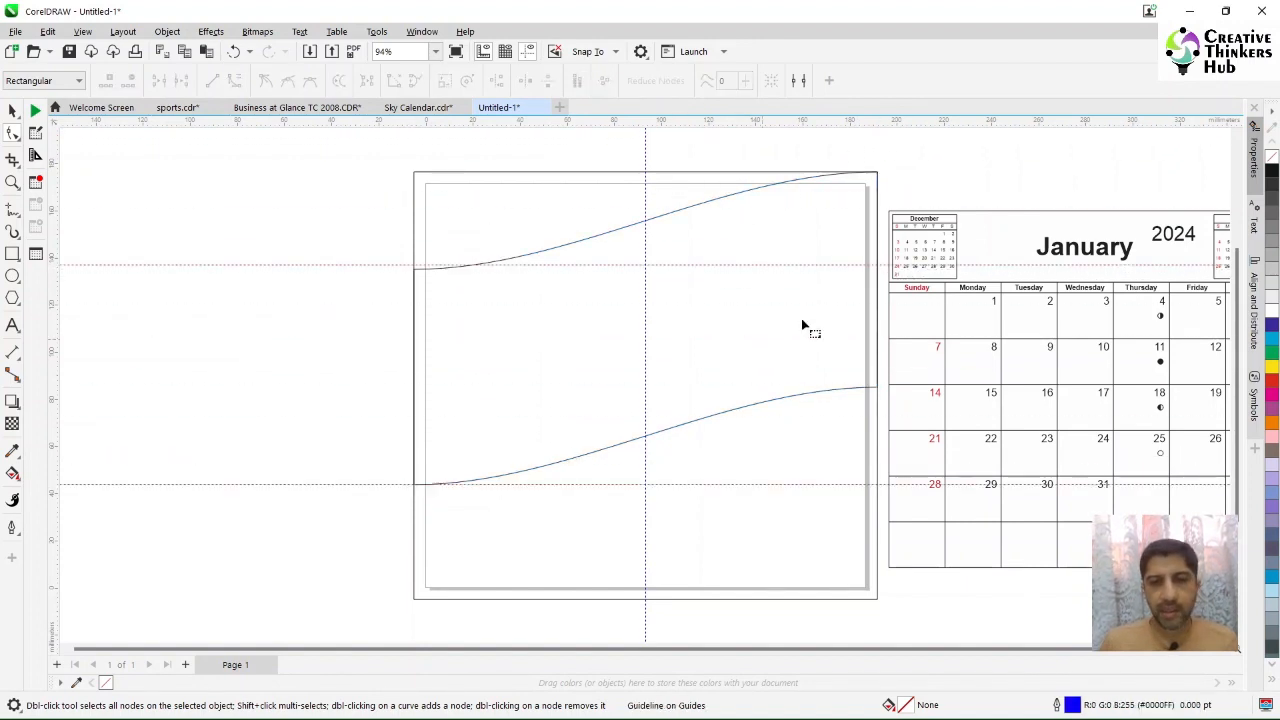
left_click_drag(918, 124, 877, 389)
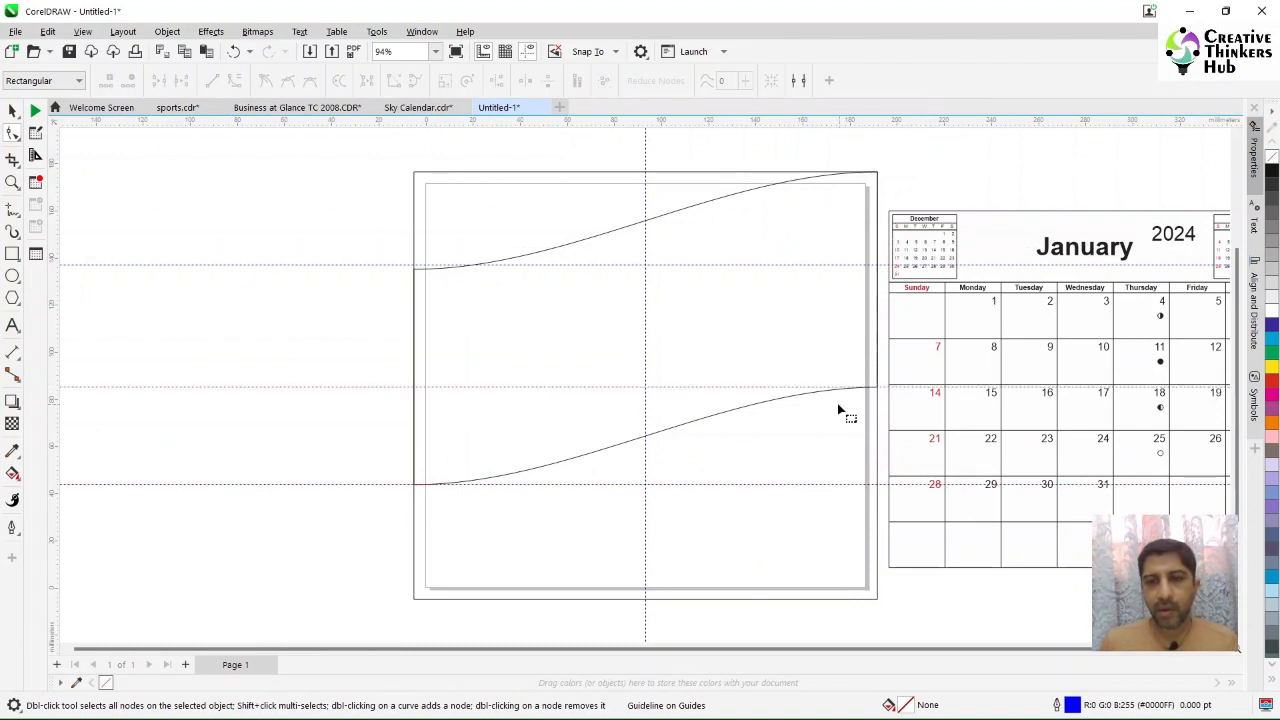
left_click(553, 250)
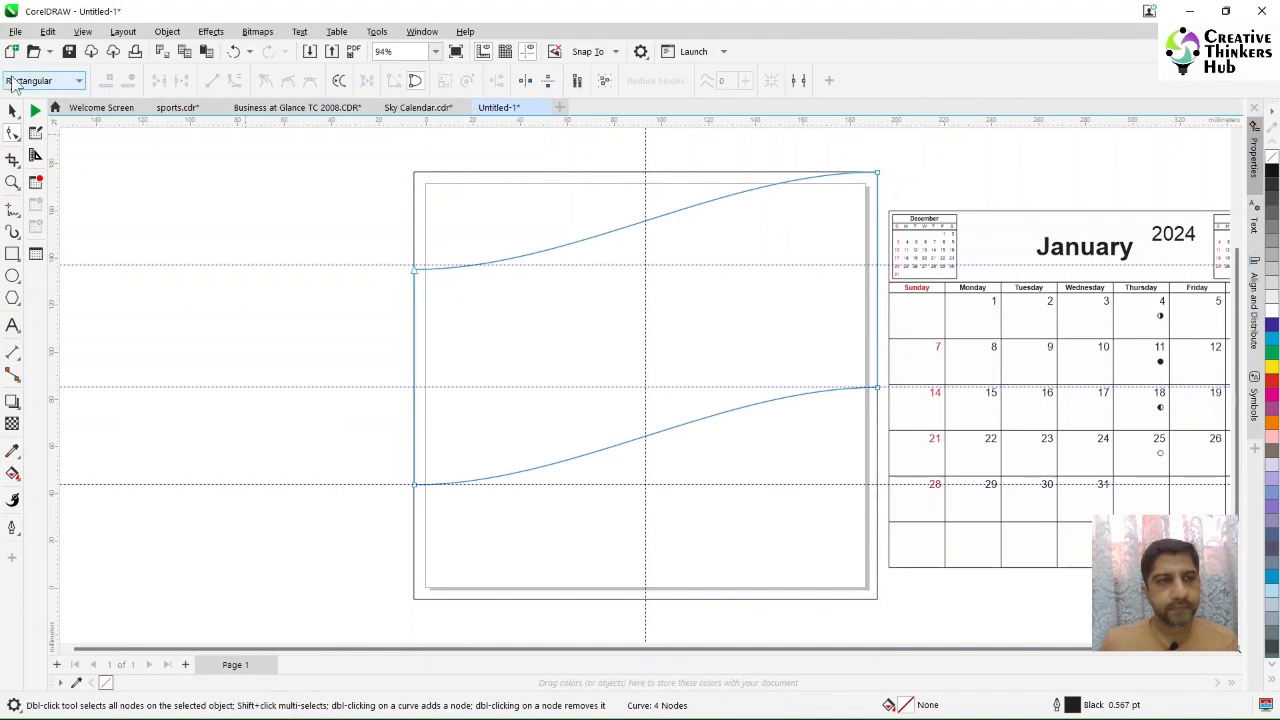
left_click(12, 110)
left_click_drag(407, 265, 415, 269)
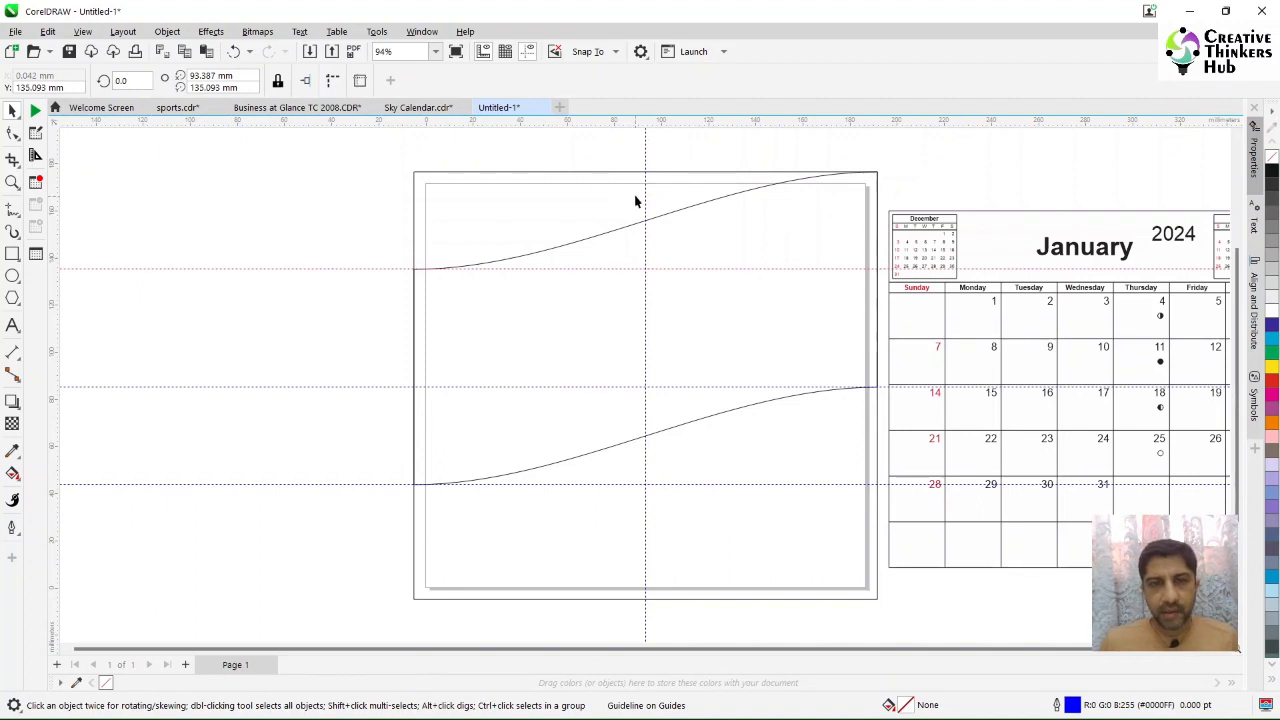
left_click(249, 163)
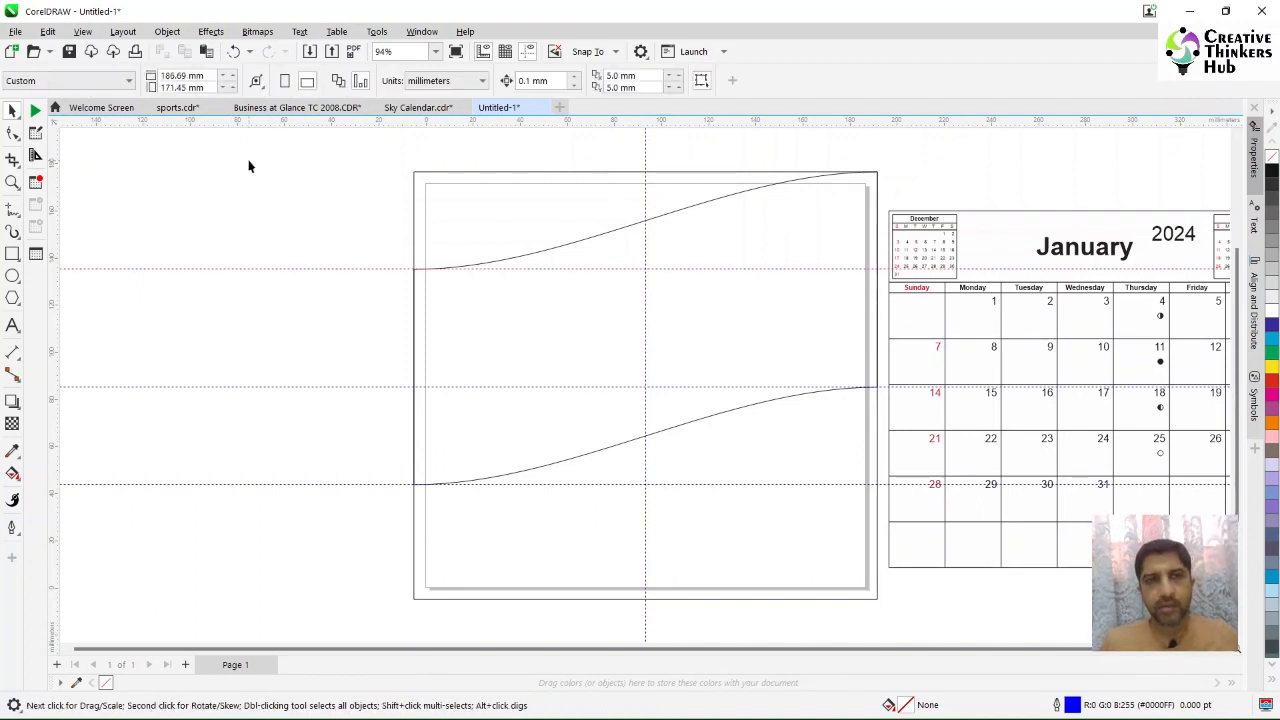
Step: Set the nudge distance to 20 mm and place vertical guidelines 20 mm left and right of the page centre
left_click(540, 81)
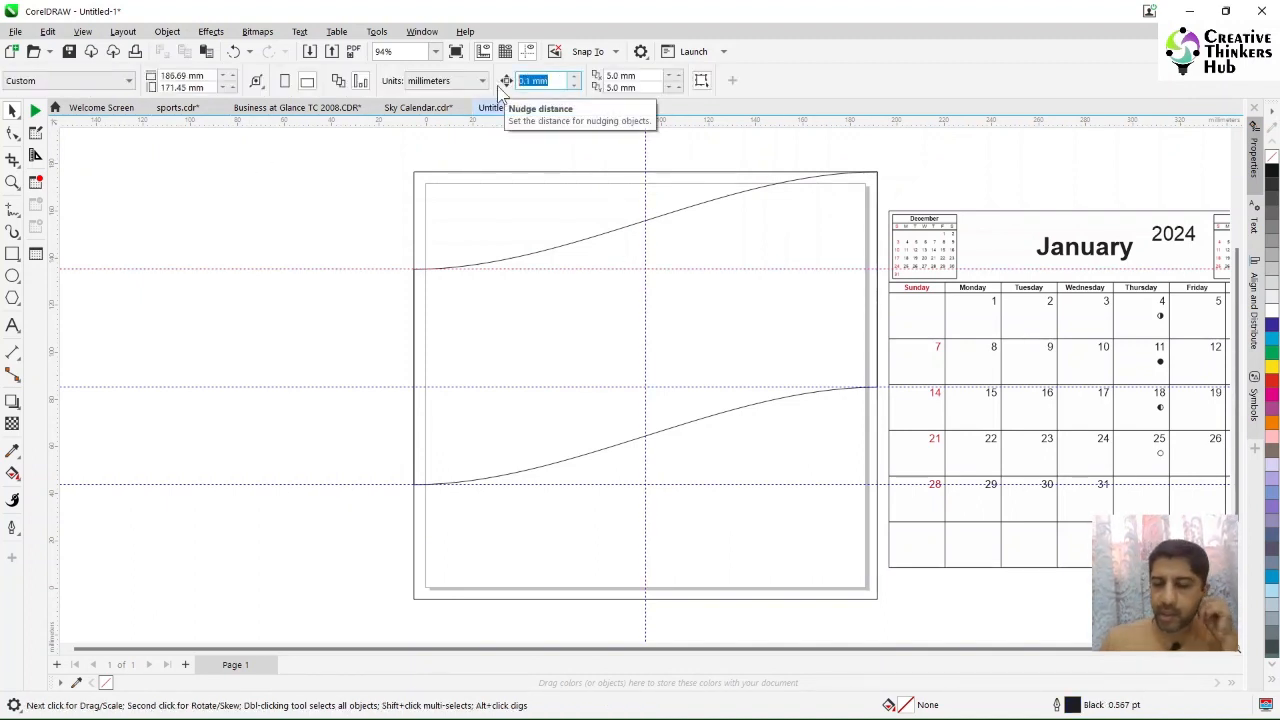
type("20")
key("Return")
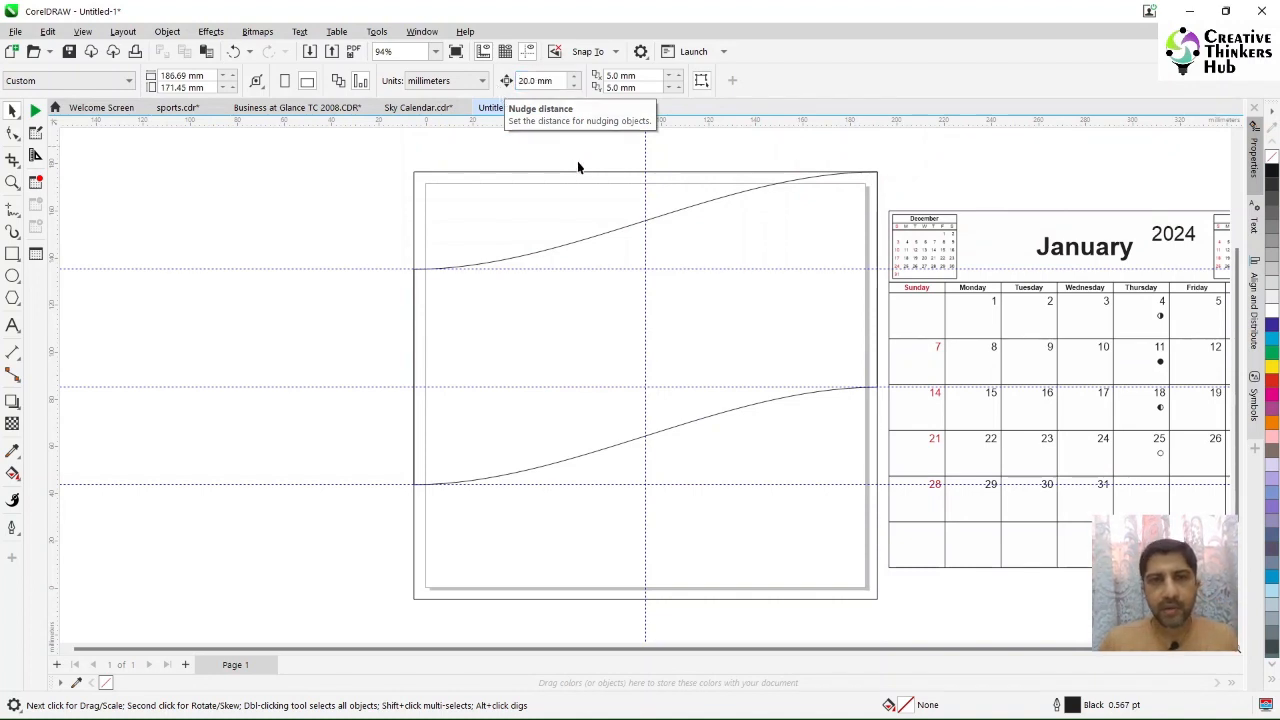
left_click(645, 147)
key("Left")
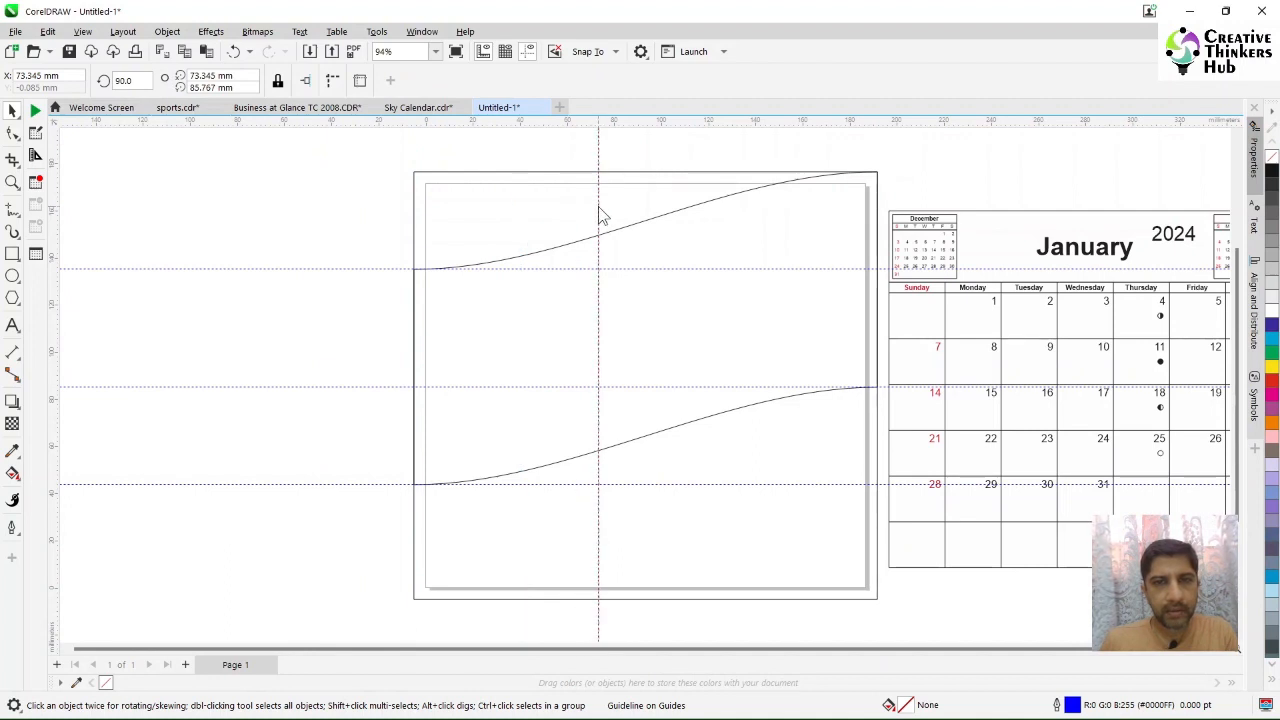
key("KP_Add")
key("Right")
key("Right")
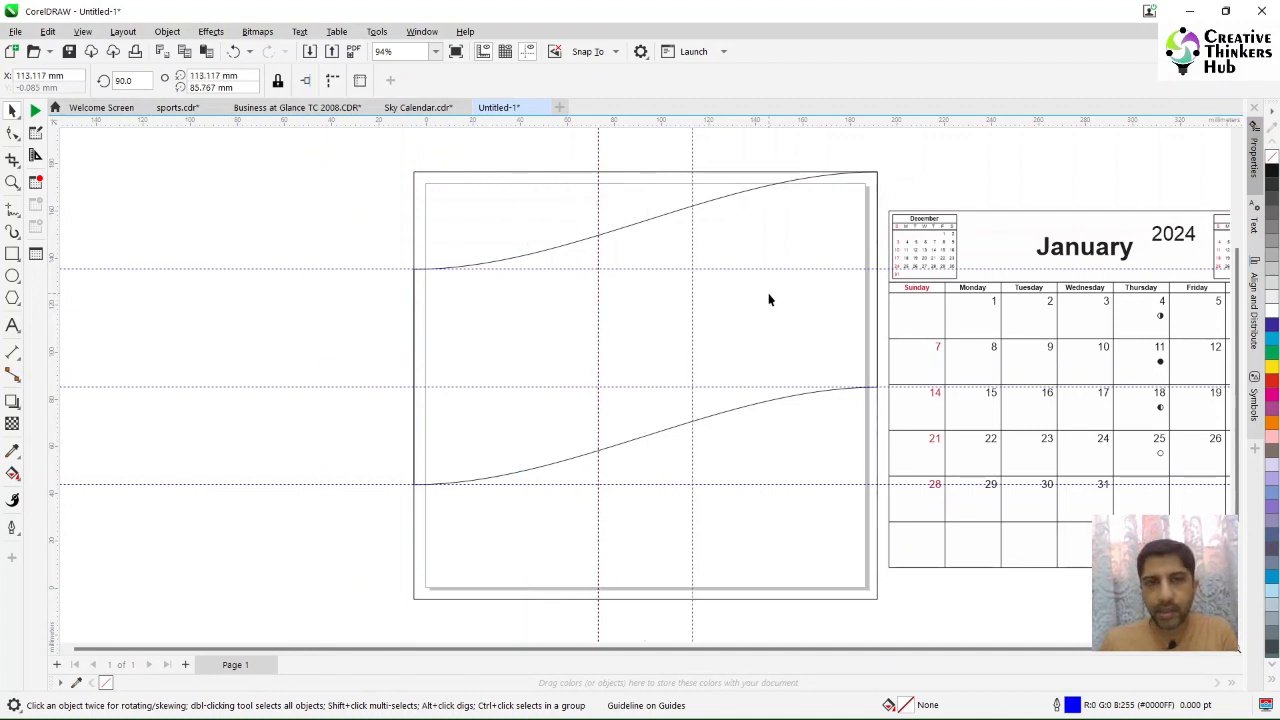
Step: Drag the top-left node's control handle to the left vertical guideline, checking that snapping to guidelines is on
left_click(767, 186)
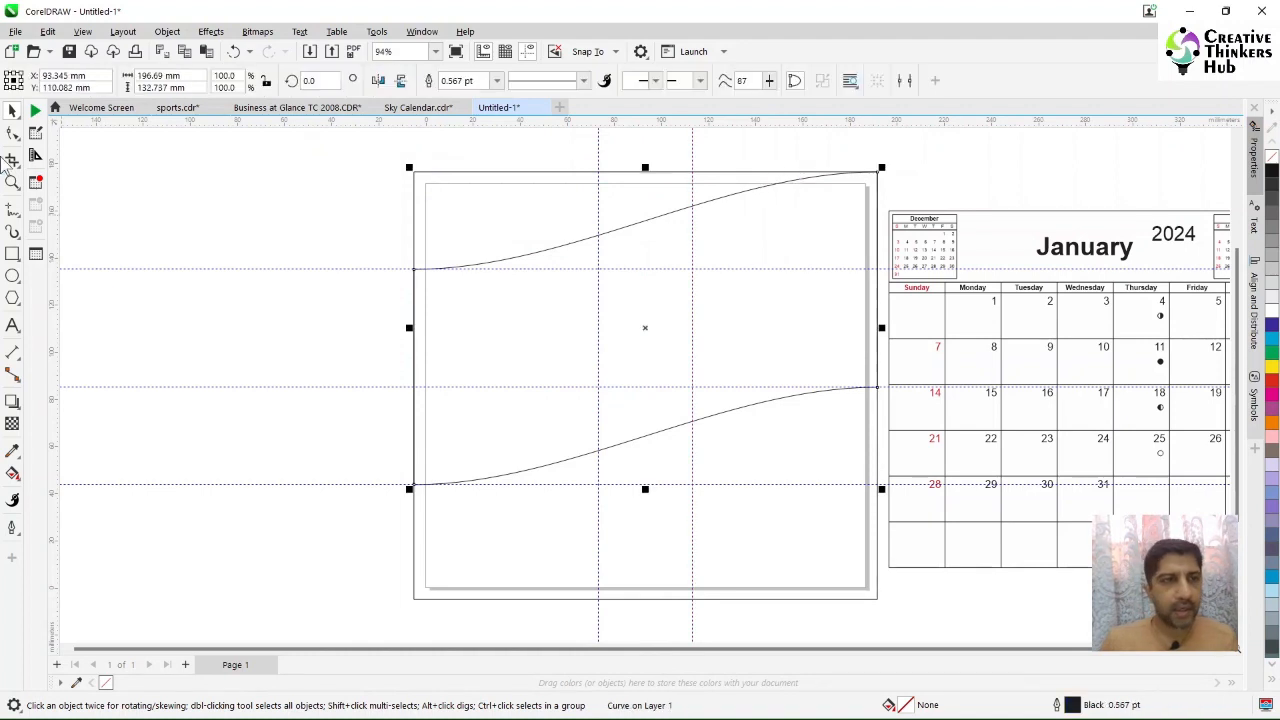
left_click(14, 135)
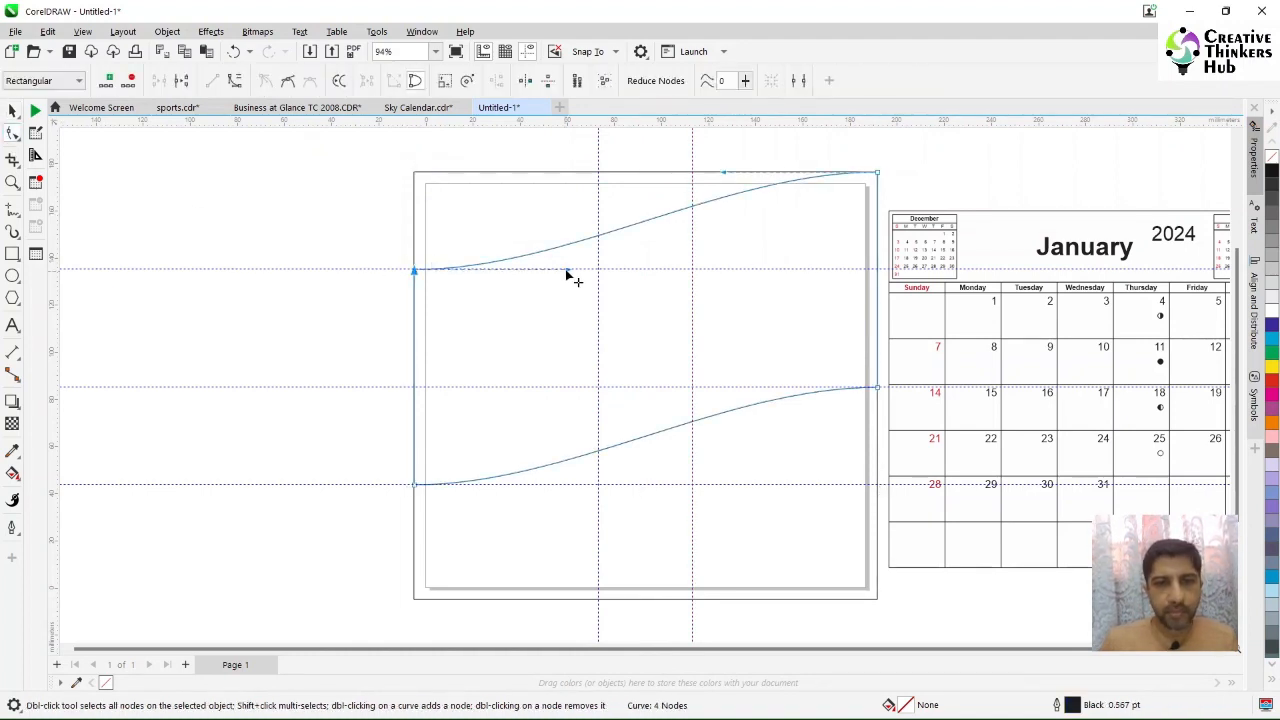
left_click_drag(567, 270, 597, 270)
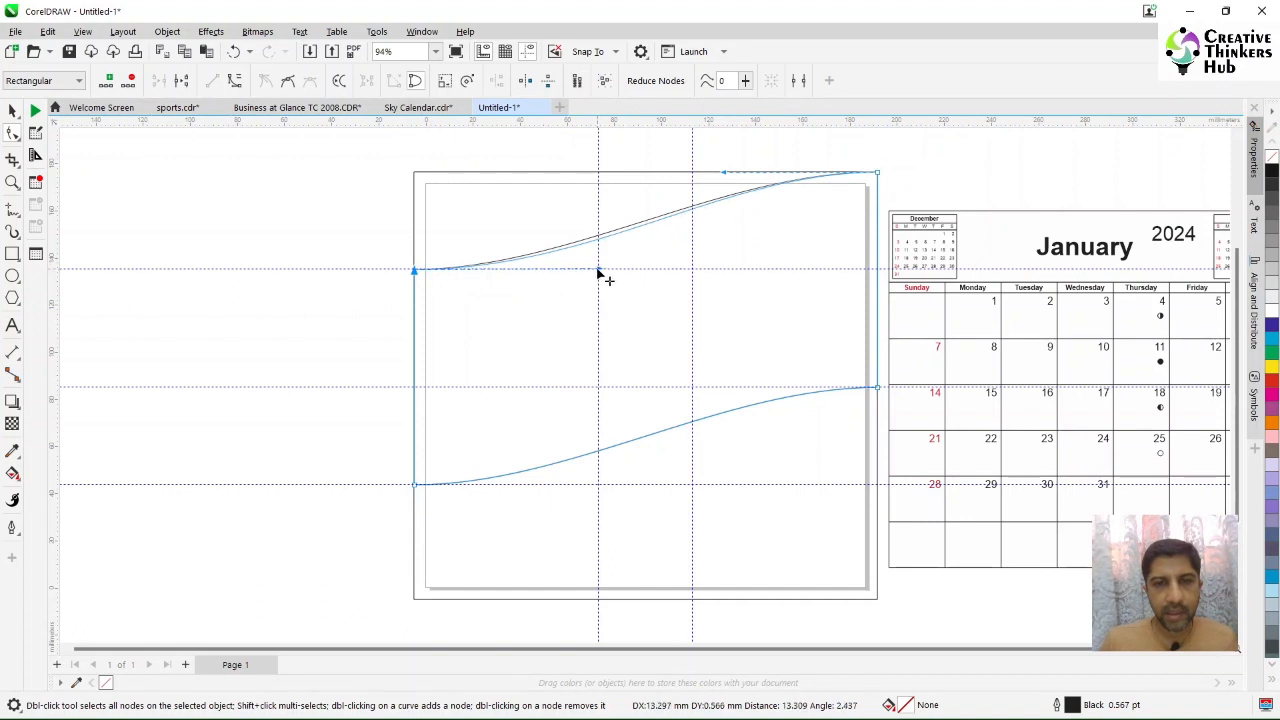
left_click_drag(598, 272, 598, 270)
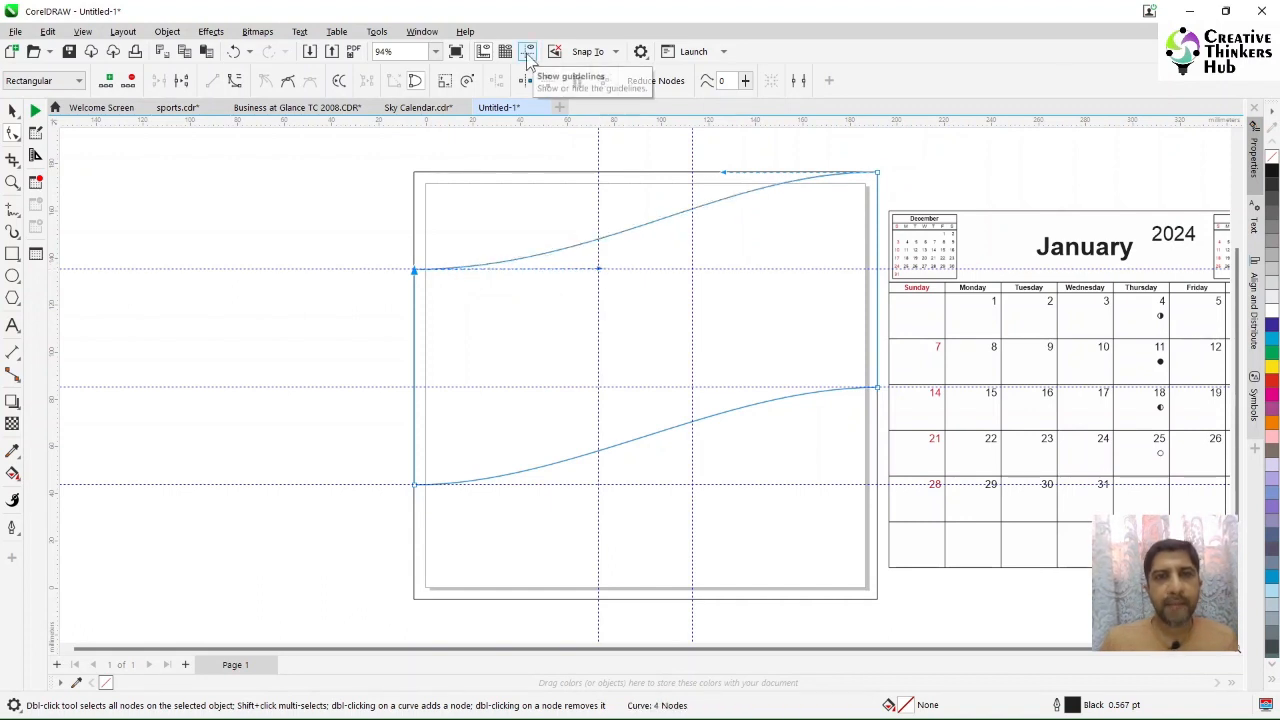
left_click(600, 53)
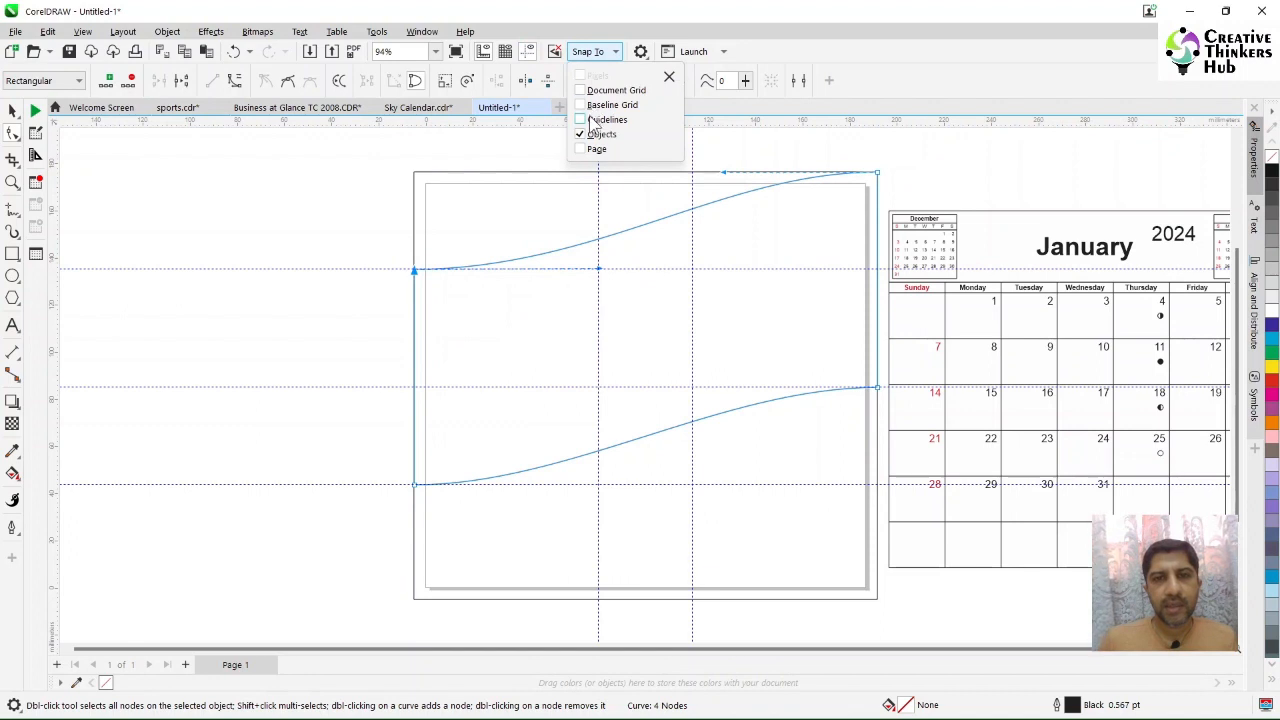
left_click(418, 280)
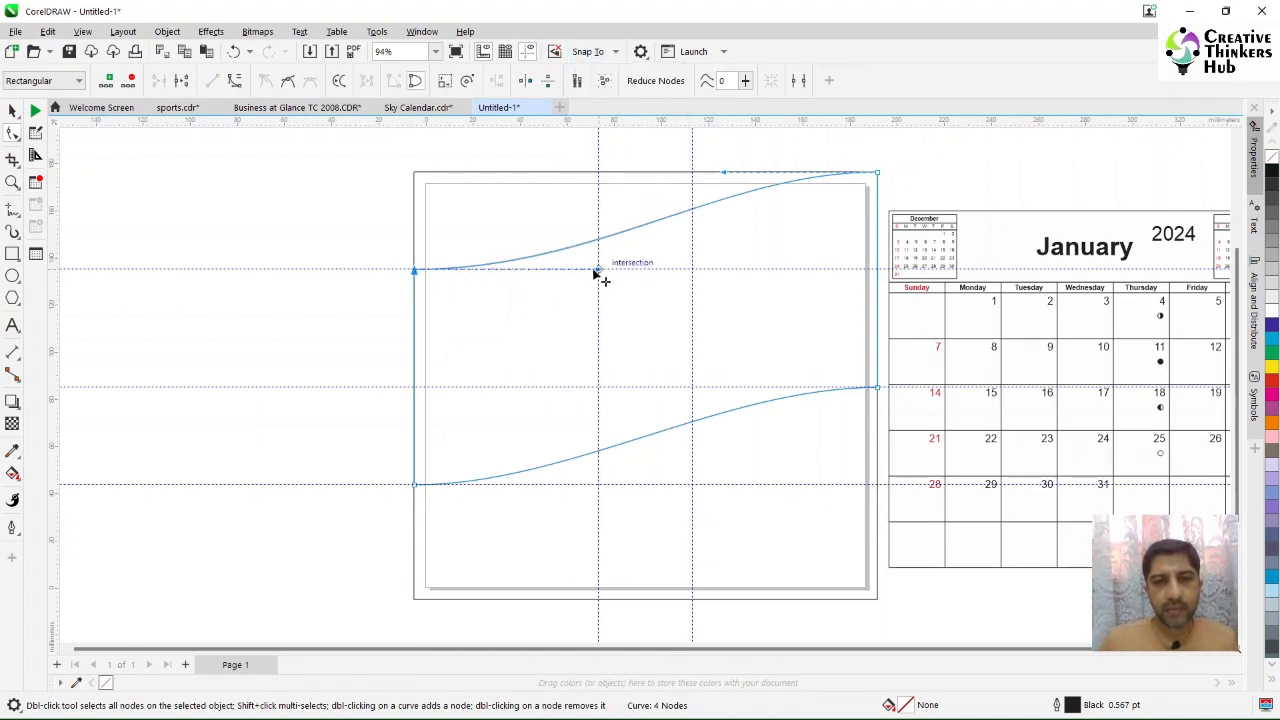
mouse_move(599, 270)
left_mouse_down()
mouse_move(586, 276)
mouse_move(598, 270)
left_mouse_up()
Step: Snap the top-right, bottom-left and bottom-right control handles to the vertical guidelines to make the wave symmetric
left_click_drag(725, 173, 694, 173)
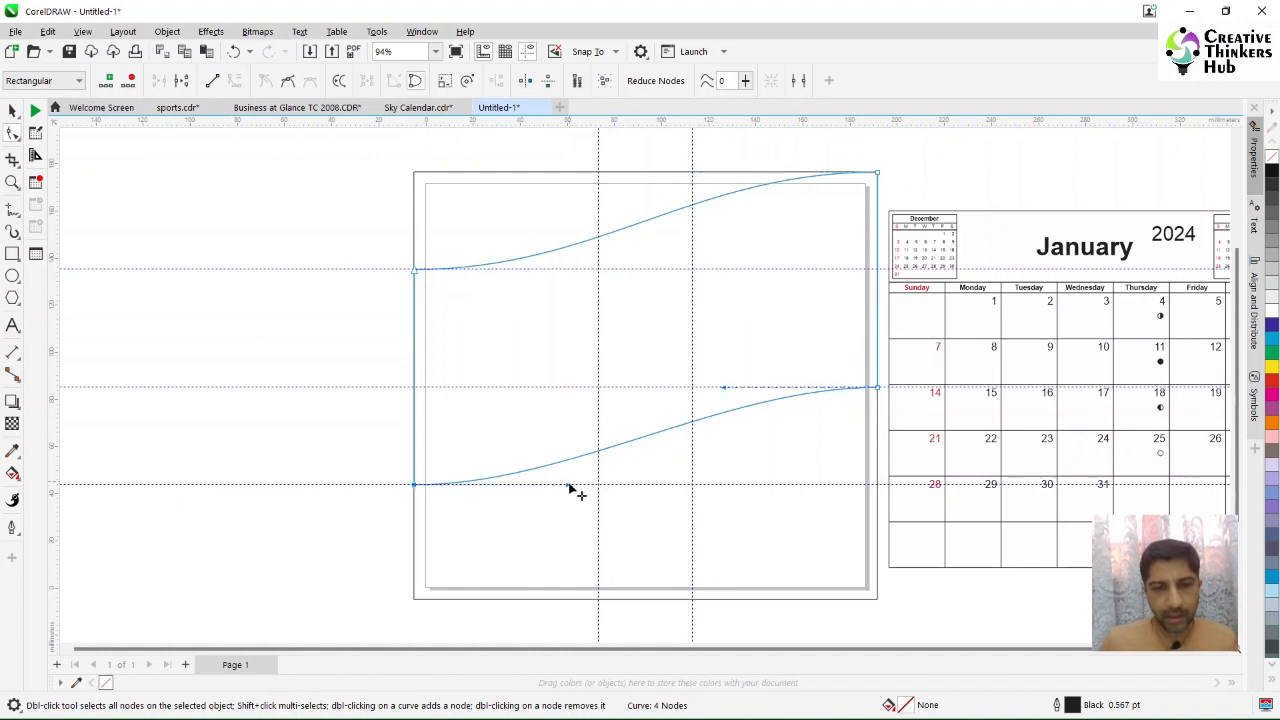
left_click_drag(569, 486, 599, 487)
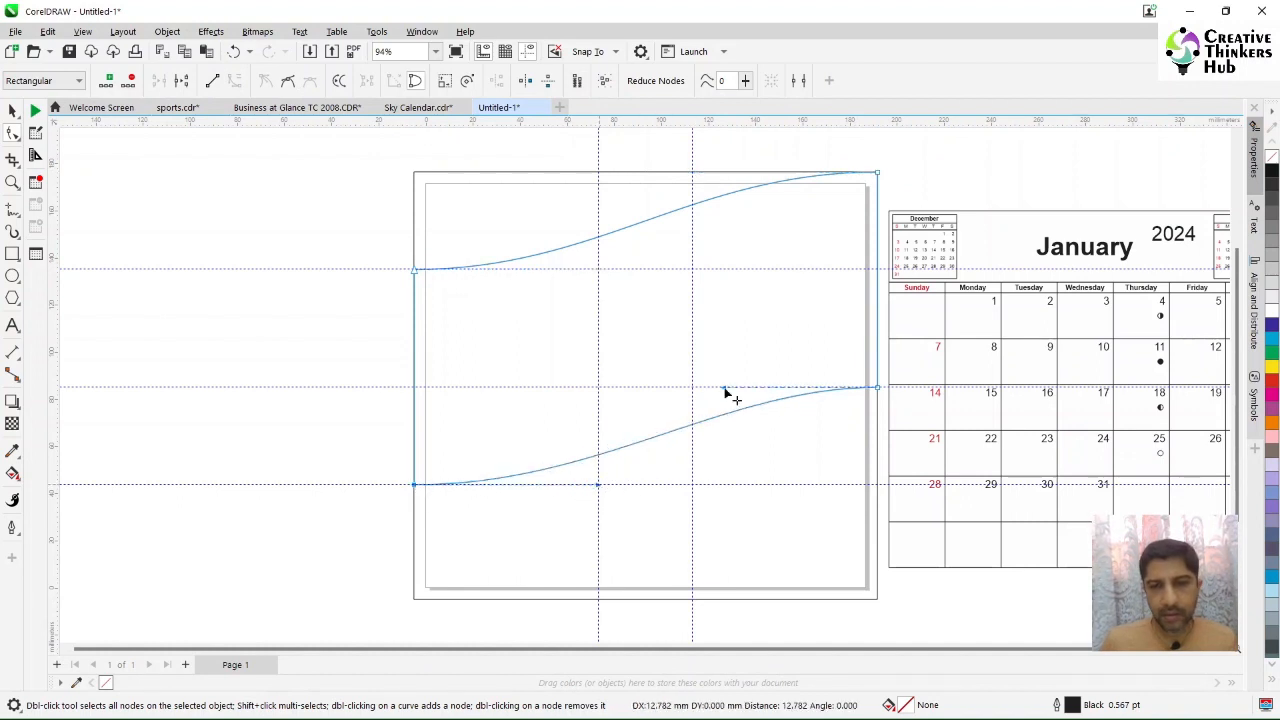
left_click_drag(725, 389, 695, 392)
key("space")
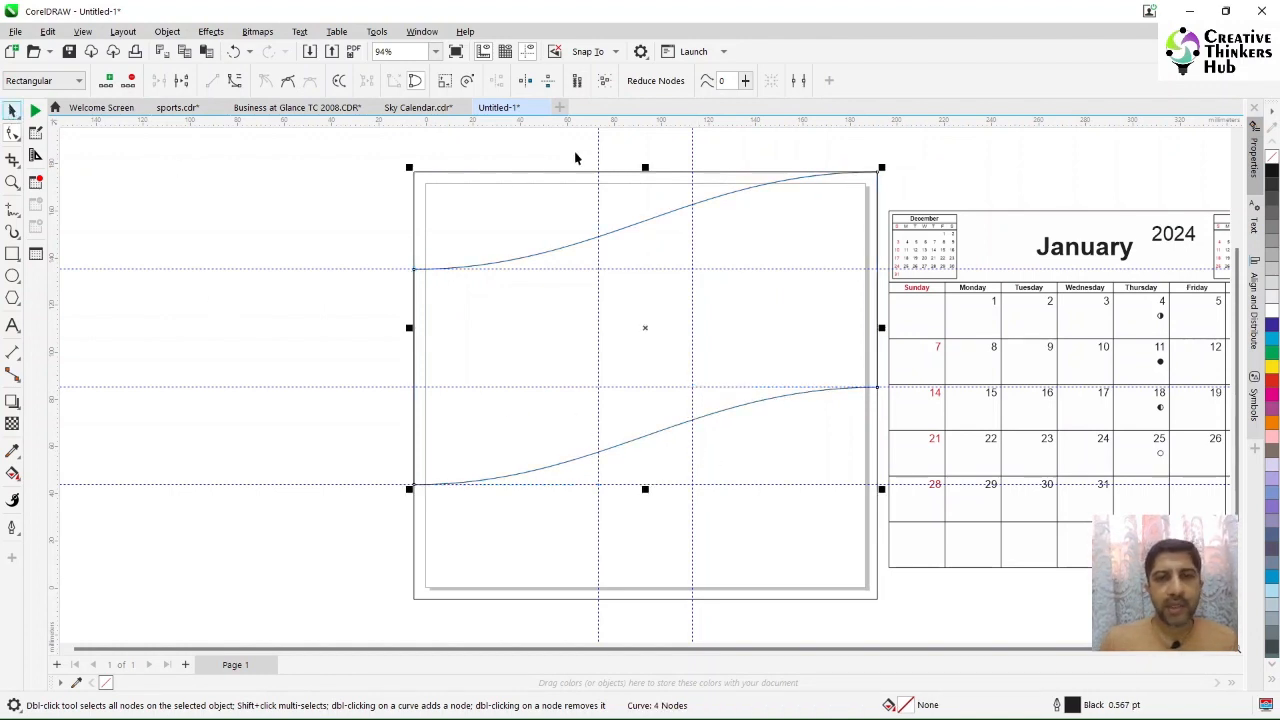
Step: Move the two vertical guidelines closer to the page centre, about 83 mm and 103 mm
left_click(592, 158)
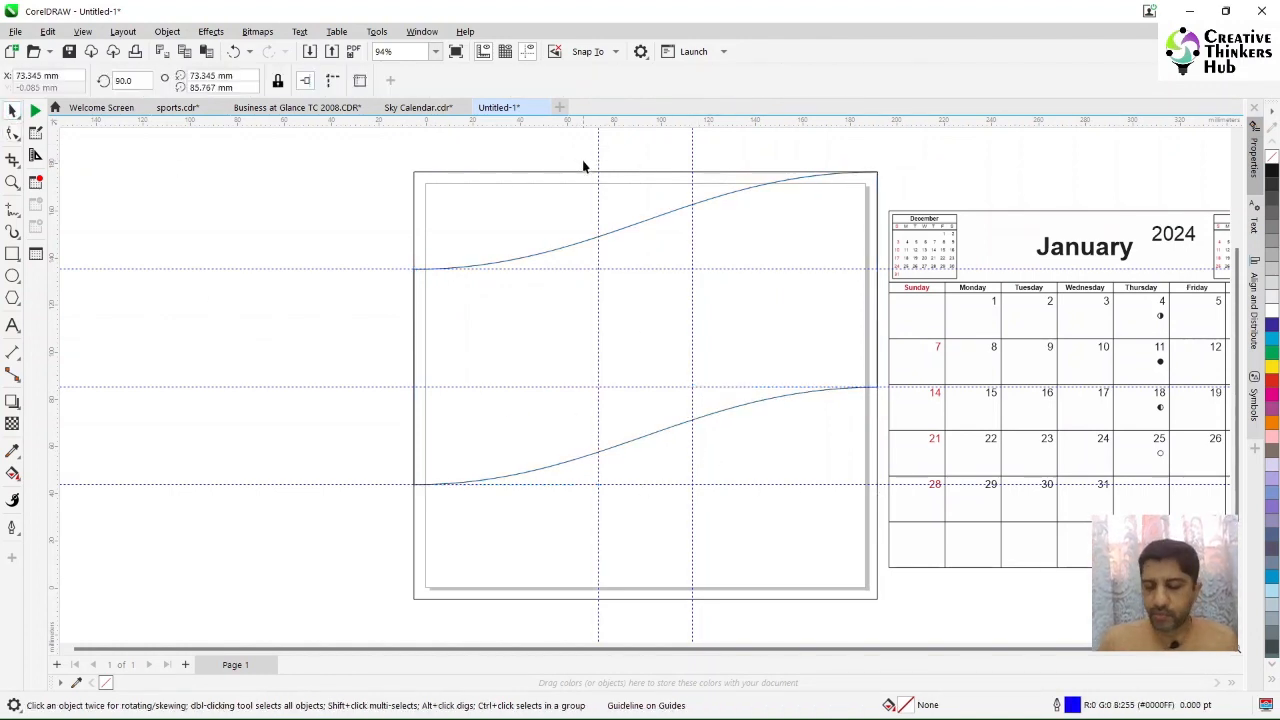
key("Right")
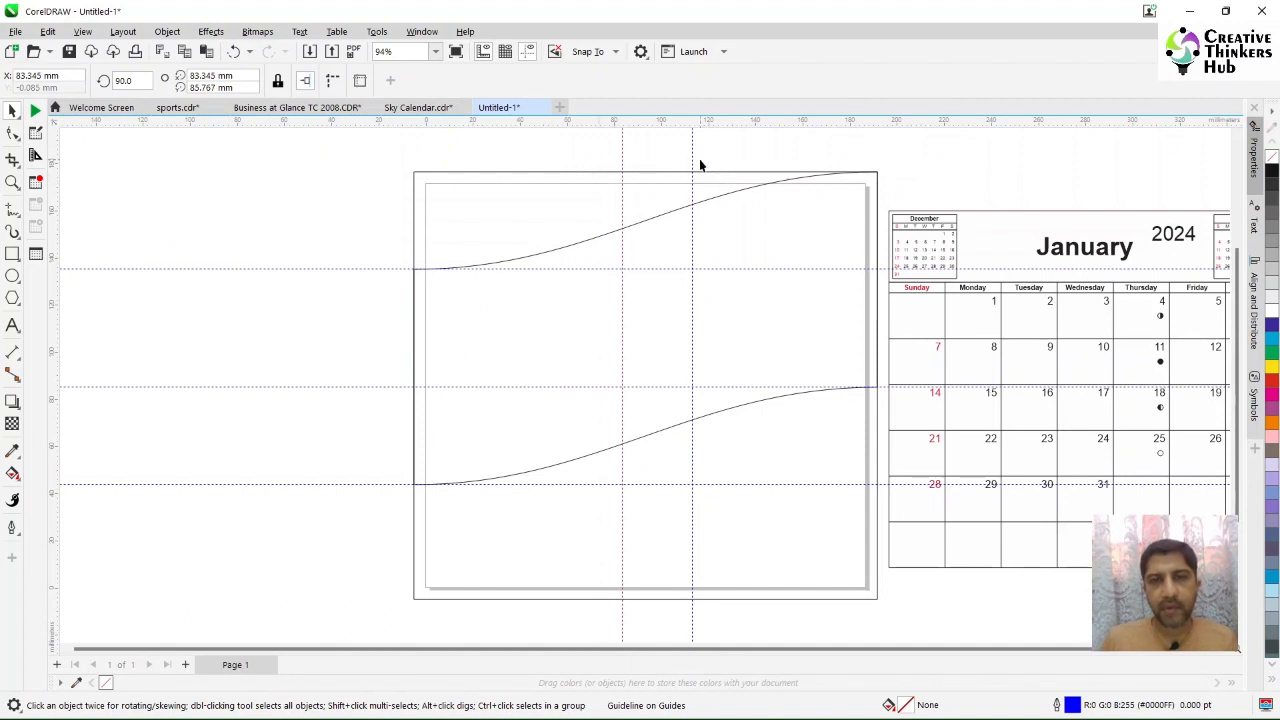
key("Left")
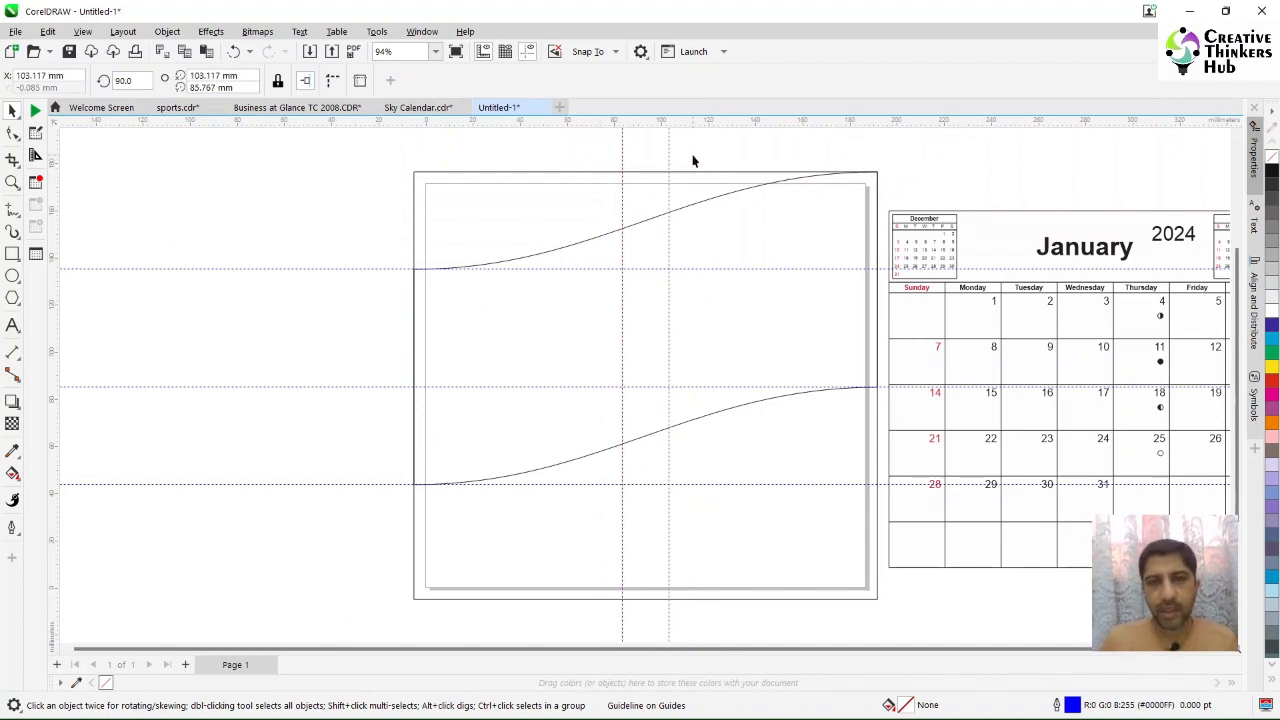
left_click(541, 259)
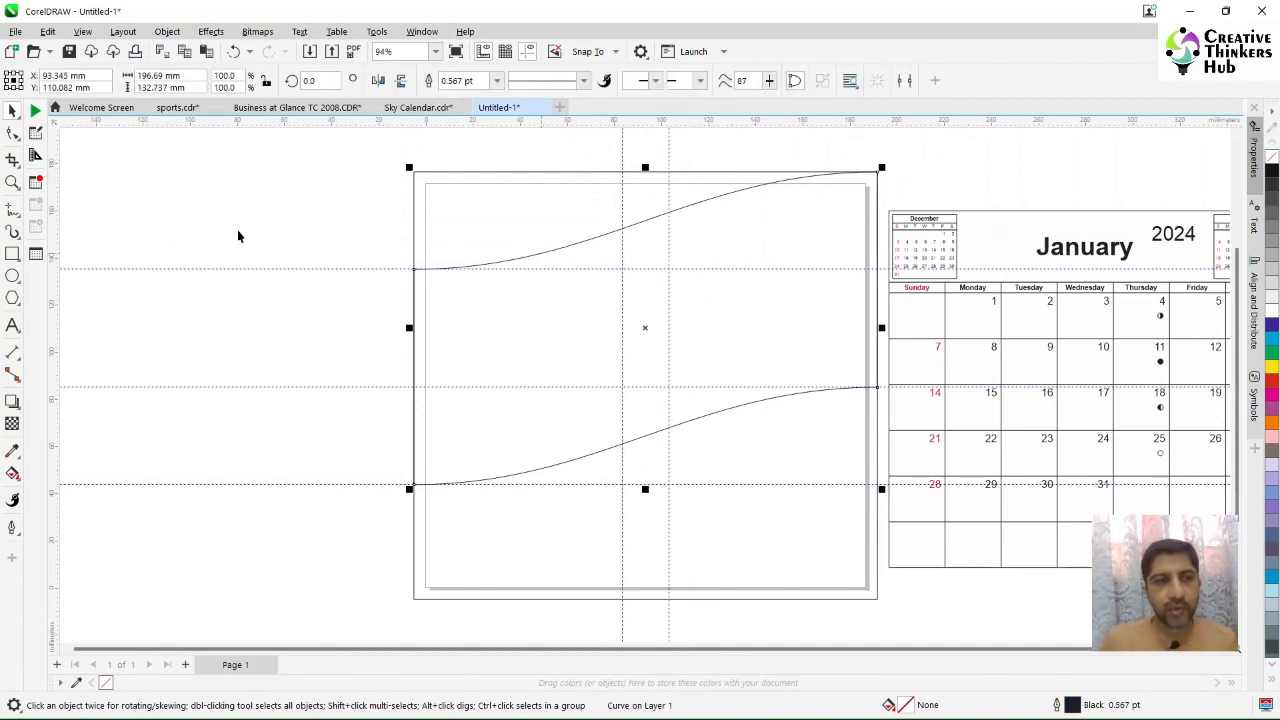
Step: Snap the control handles of all four wave nodes to the repositioned vertical guidelines
left_click(12, 135)
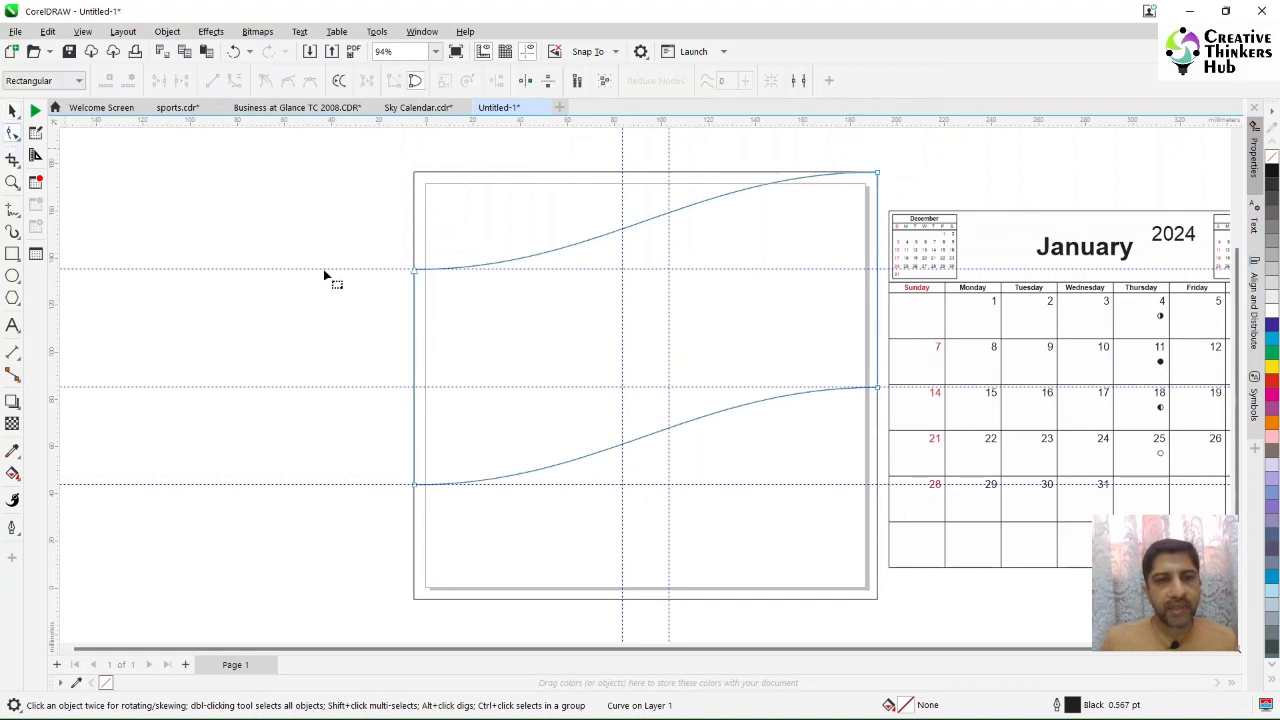
left_click(416, 271)
left_click_drag(598, 271, 622, 270)
left_click_drag(696, 174, 669, 172)
left_click(492, 479)
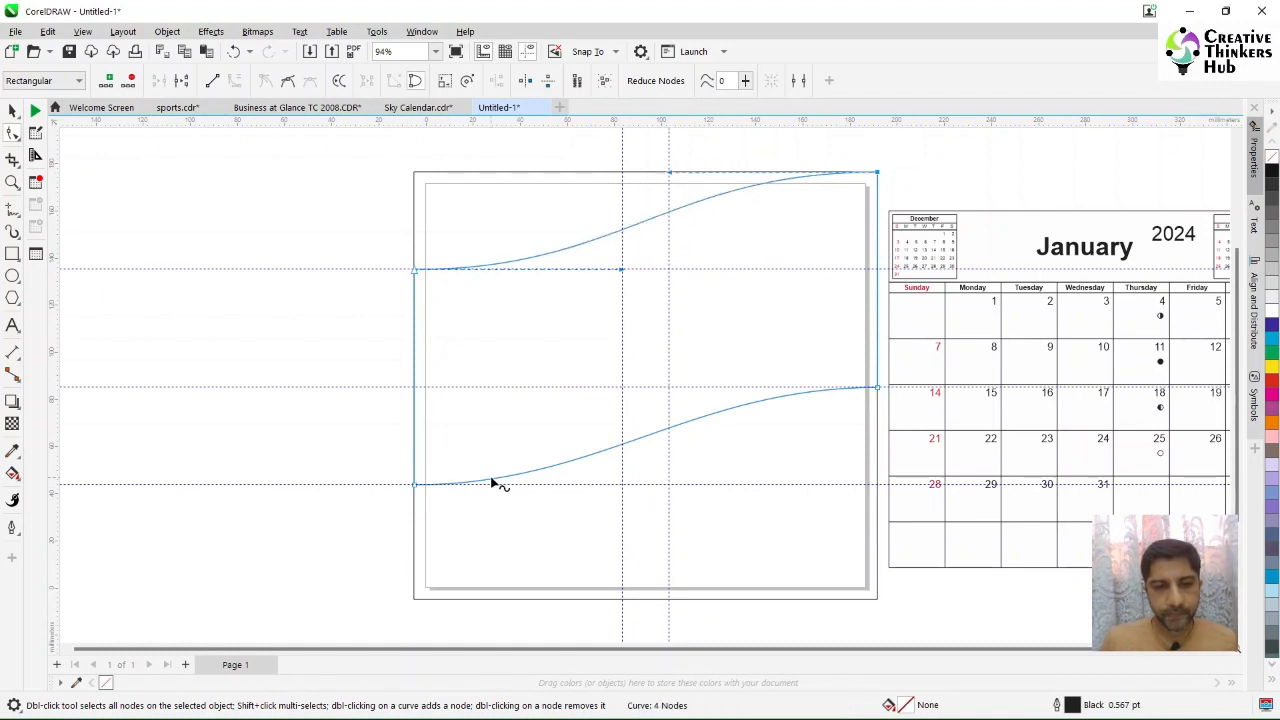
left_click(415, 486)
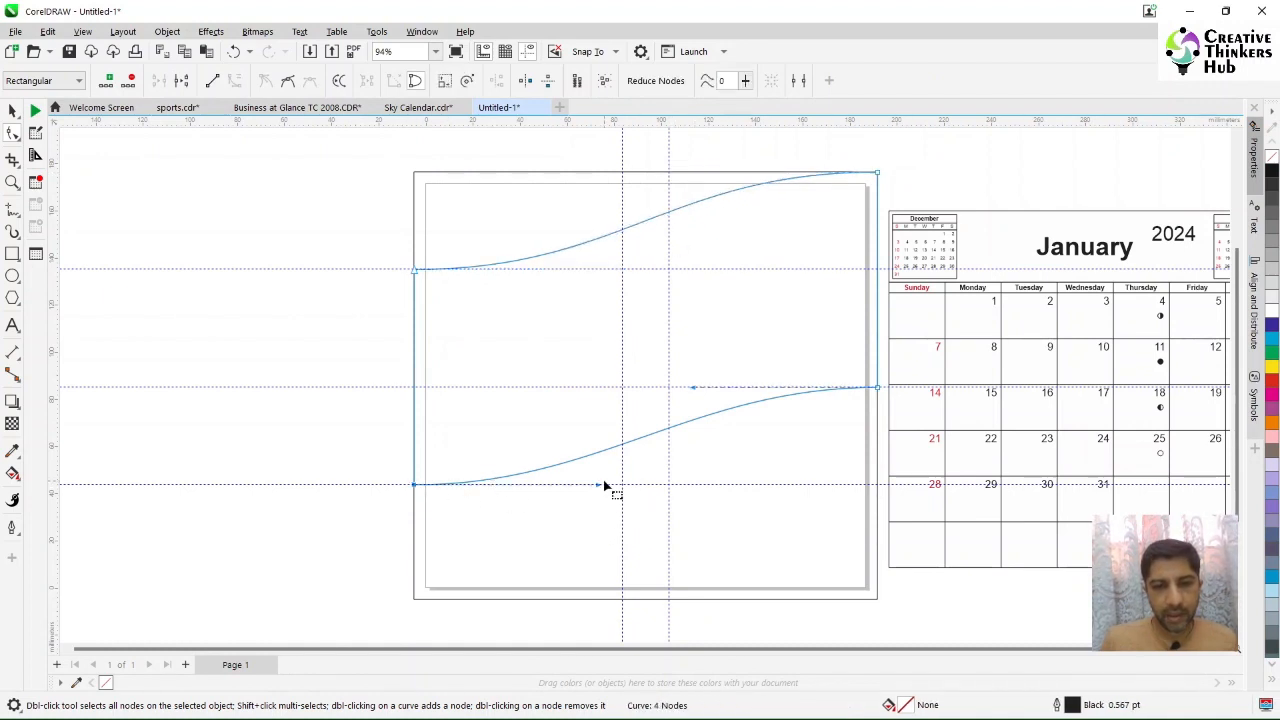
left_click_drag(599, 487, 623, 484)
left_click_drag(692, 387, 669, 387)
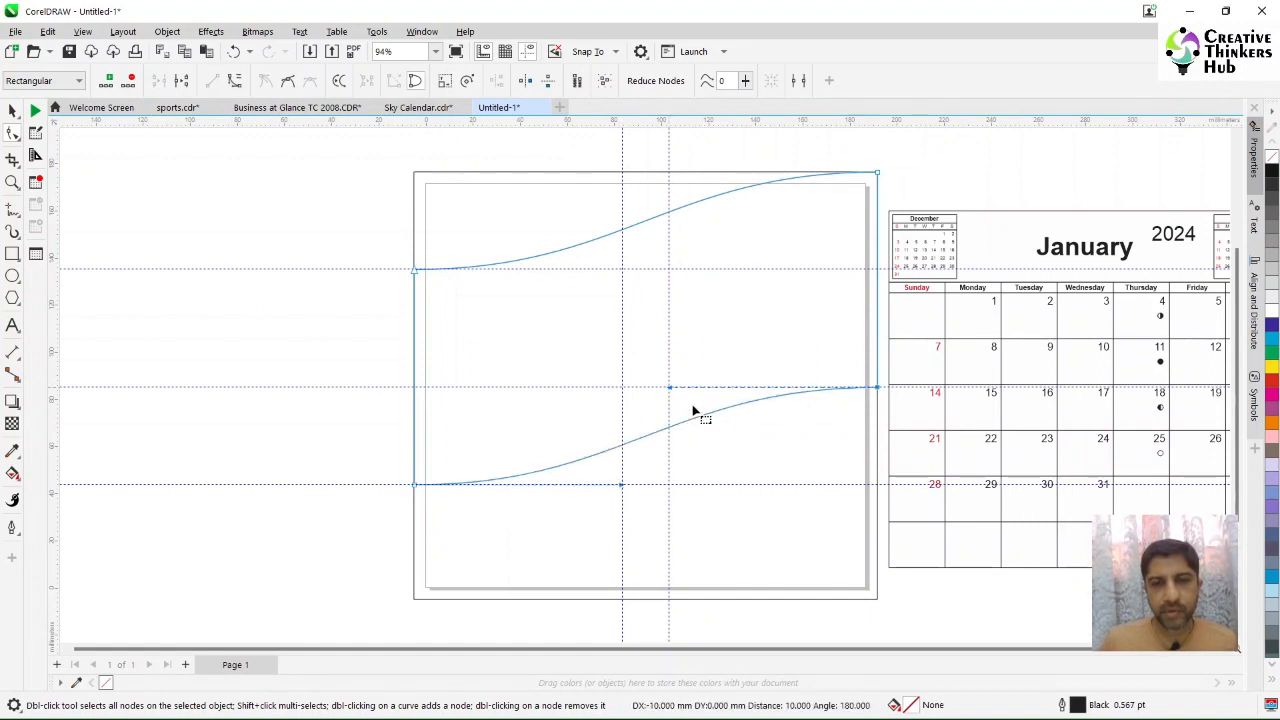
Step: Import the image 061.jpg onto the page and move it over the wave band
left_click(12, 110)
left_click(273, 199)
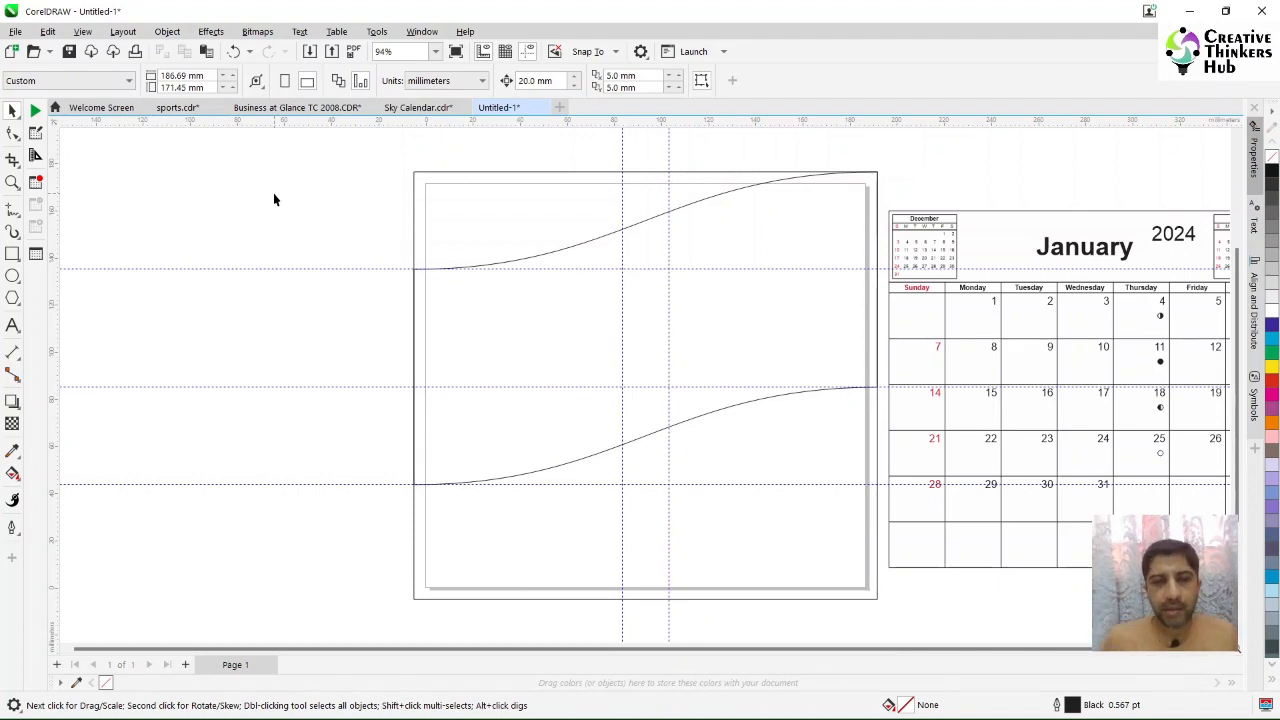
left_click(16, 31)
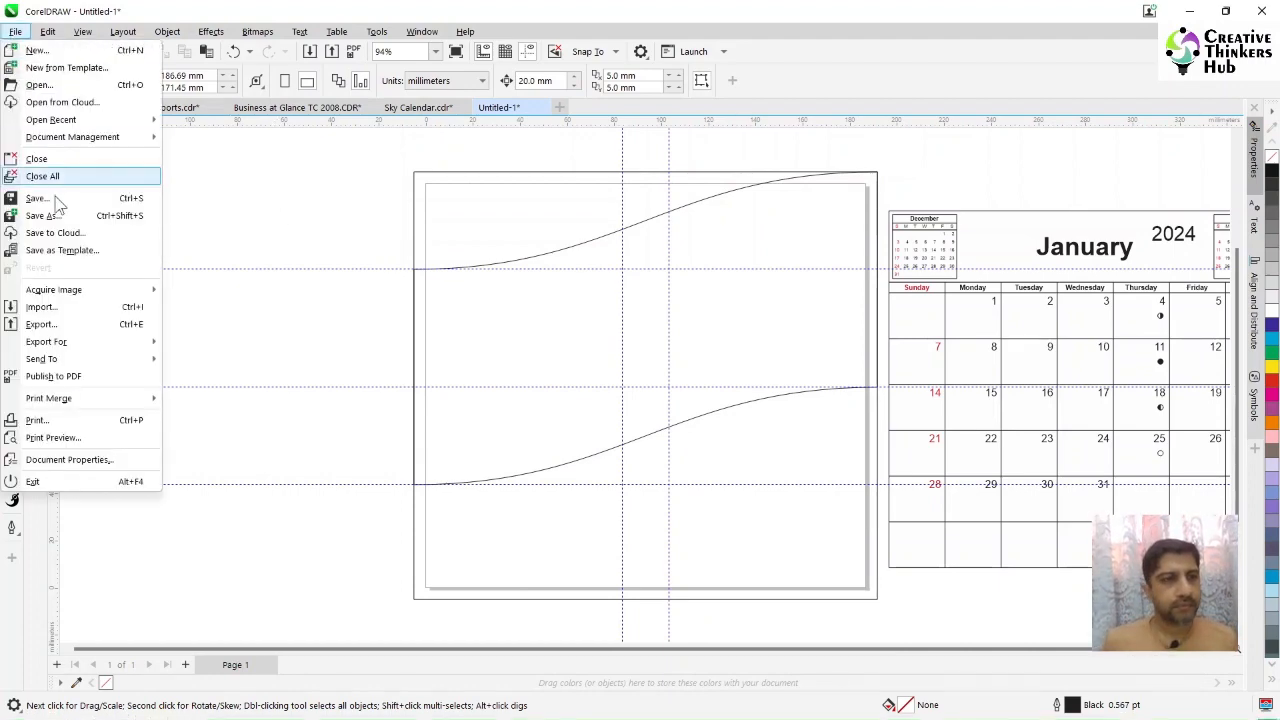
left_click(55, 310)
left_click(848, 150)
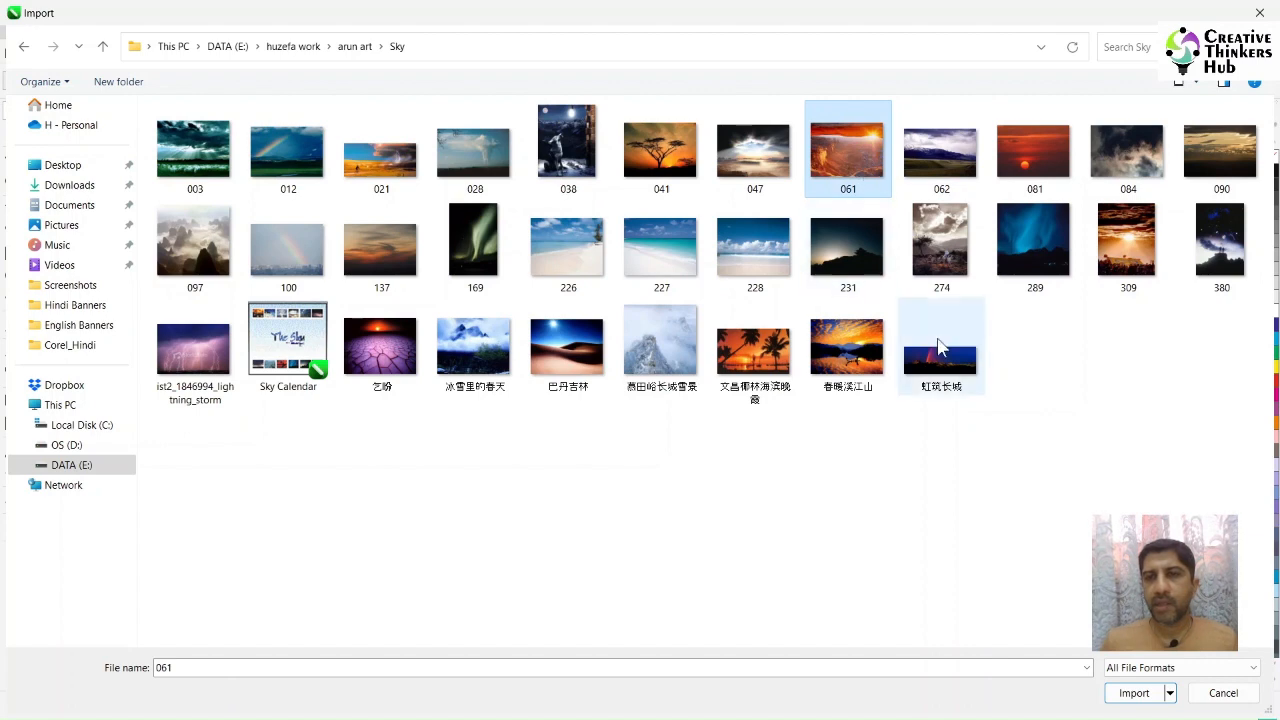
left_click(1134, 693)
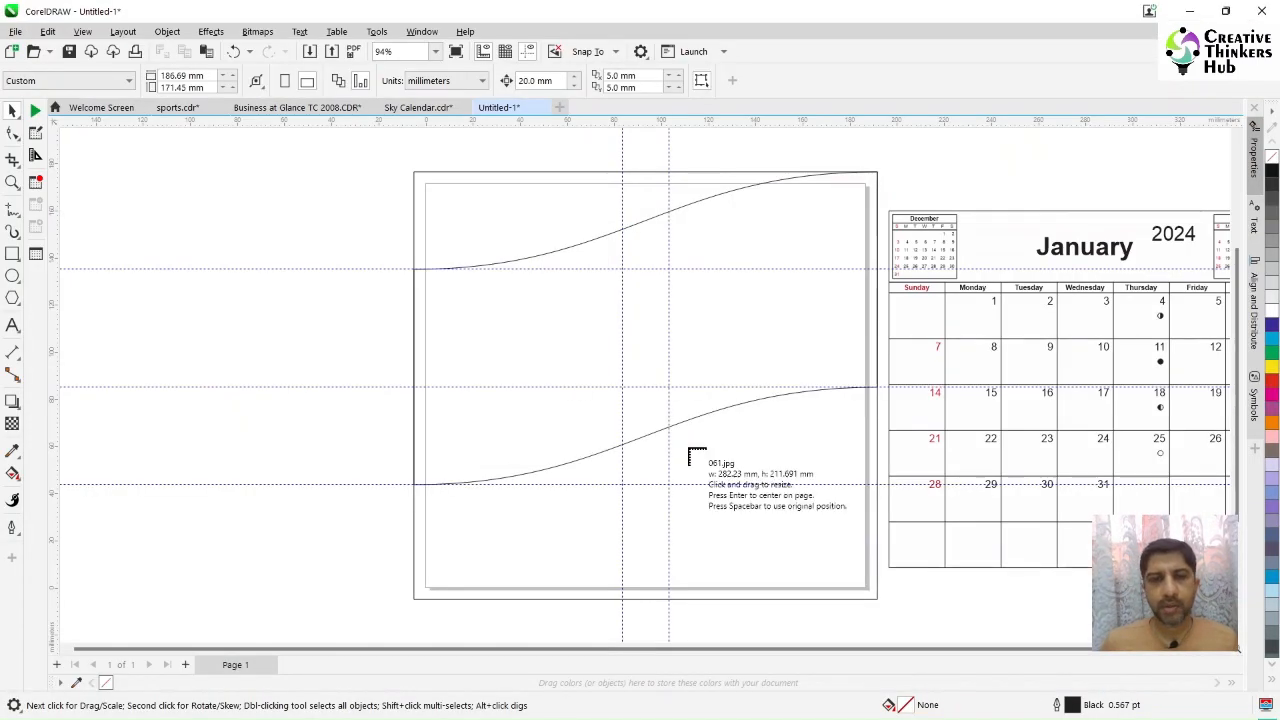
left_click(313, 228)
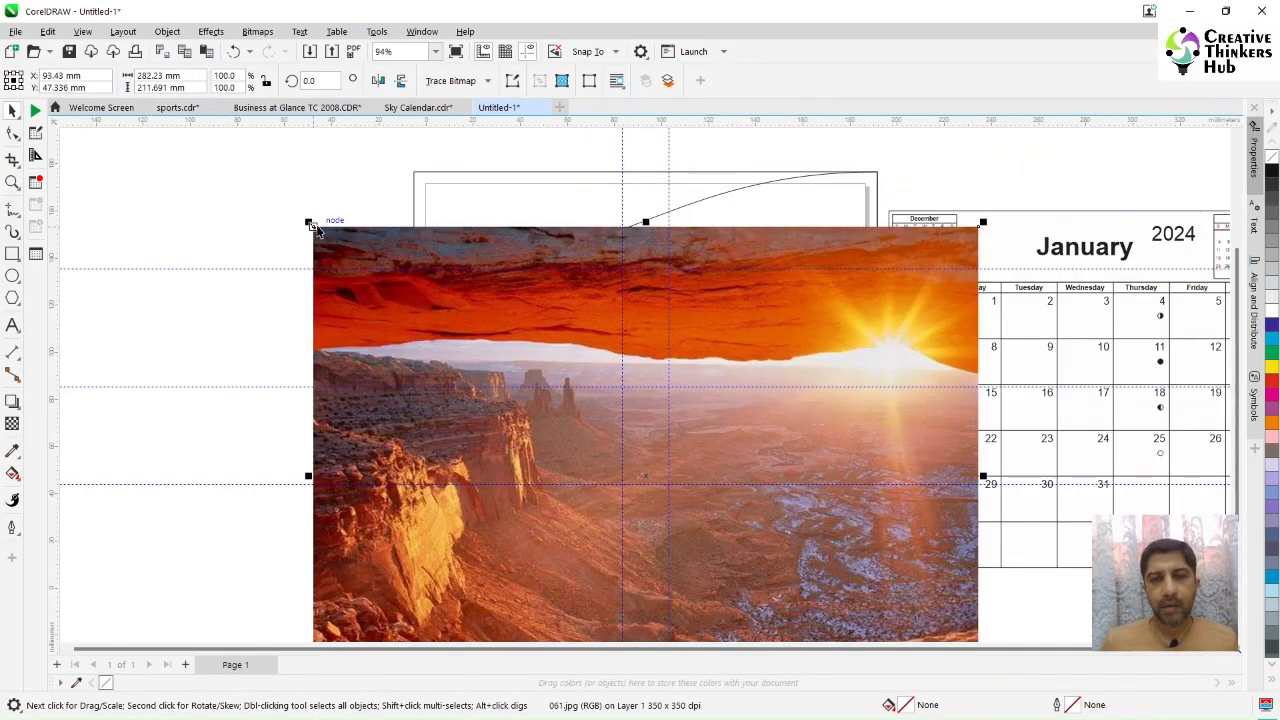
left_click_drag(884, 581, 737, 570)
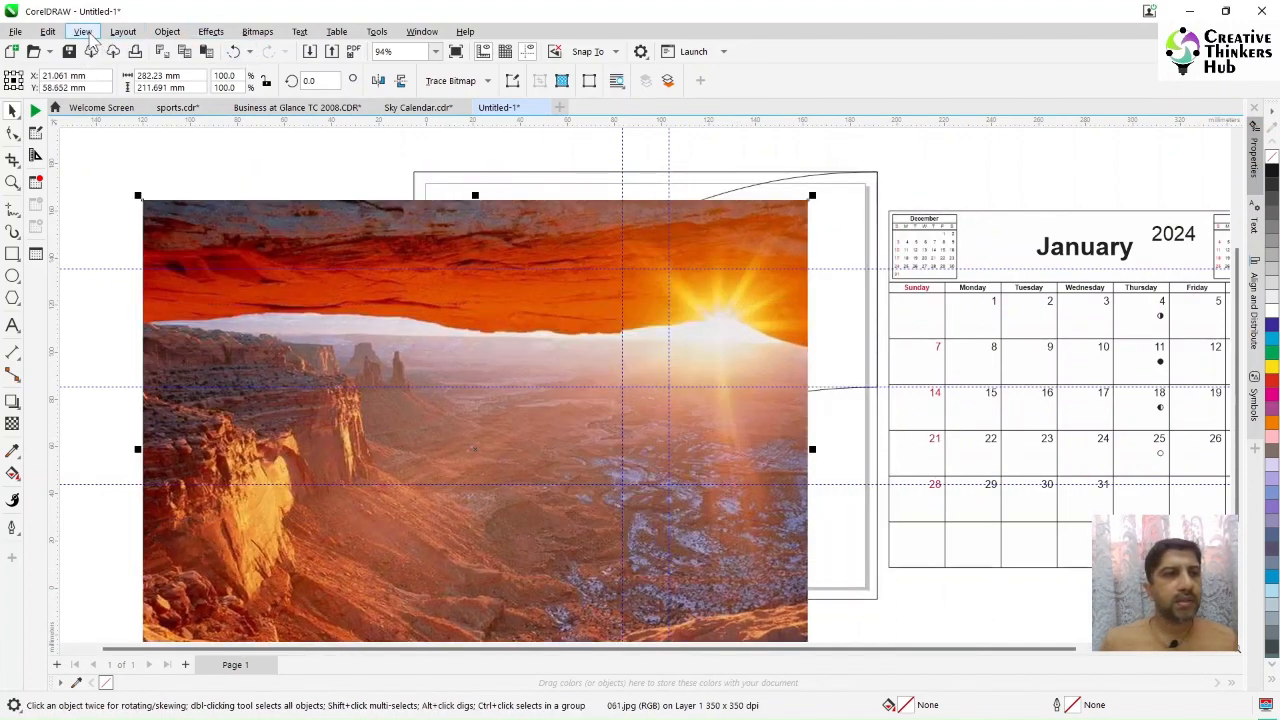
Step: Place the image inside the wave-shaped band as a PowerClip
left_click(167, 31)
mouse_move(190, 89)
left_click(424, 92)
left_click(822, 232)
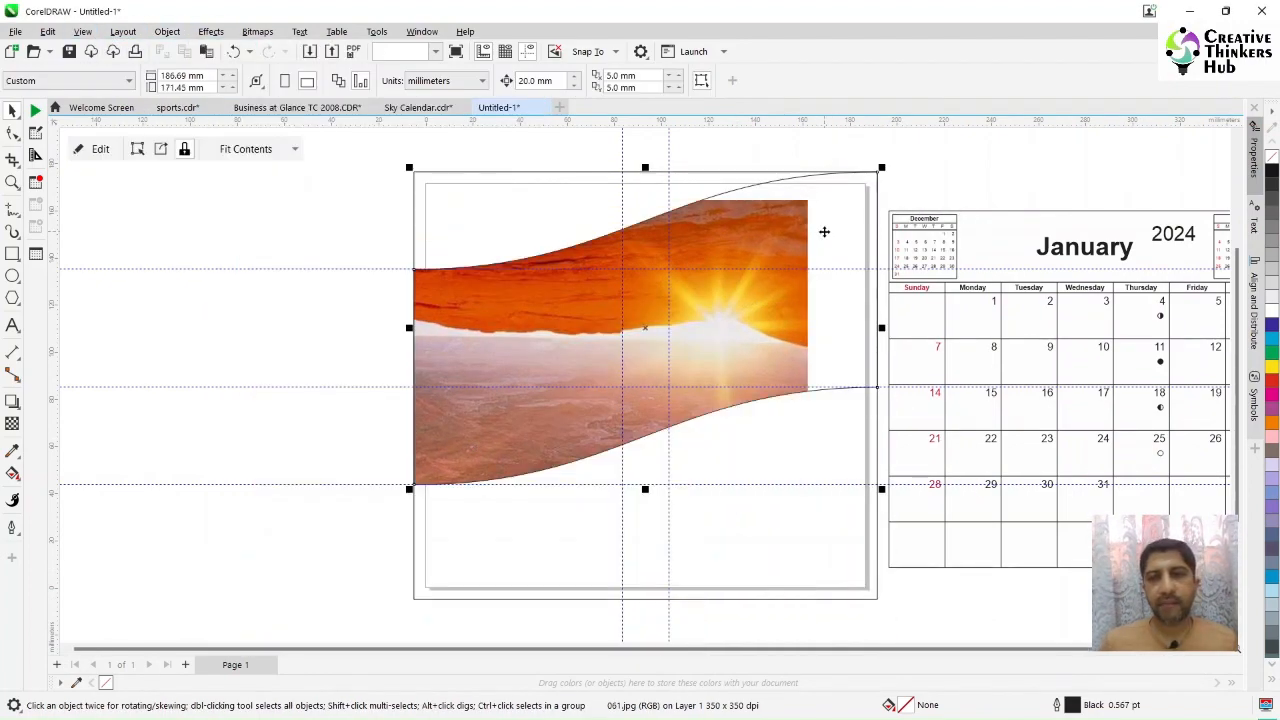
Step: Edit the PowerClip contents to reposition and scale down the image to fit the band, then finish editing
double_click(775, 277)
left_click_drag(739, 348, 809, 321)
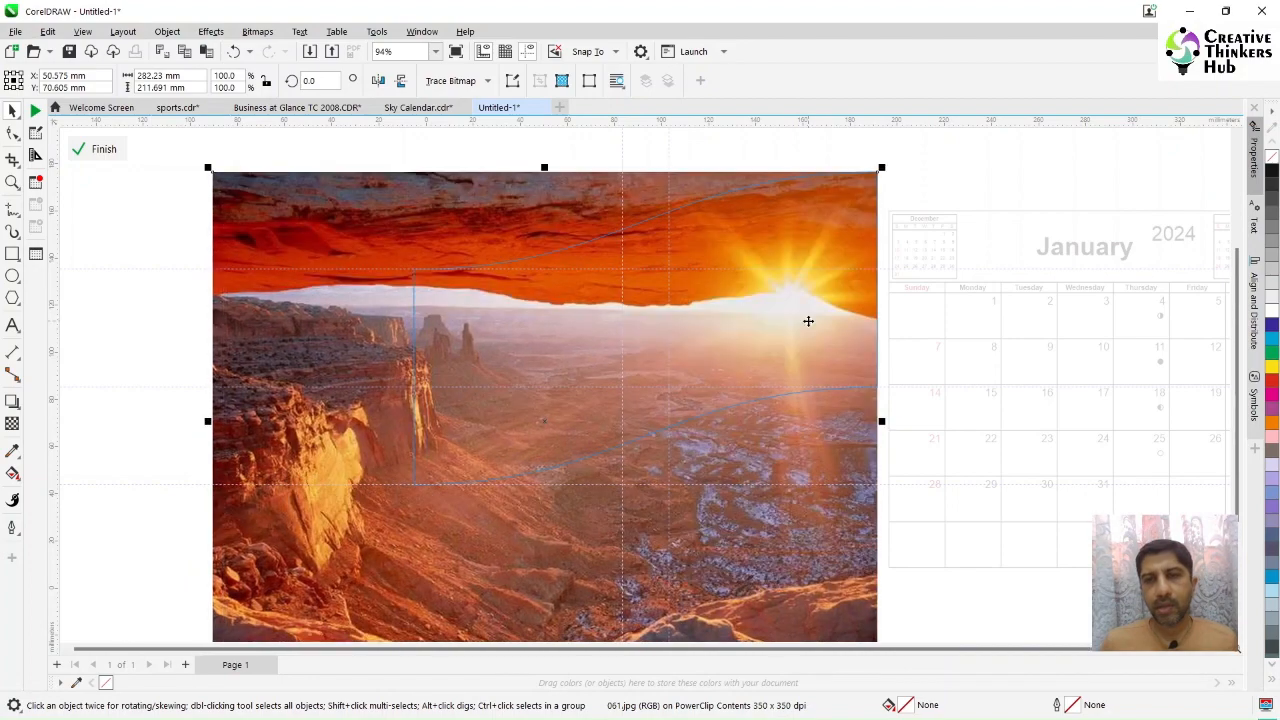
scroll(1023, 440, "down", 2)
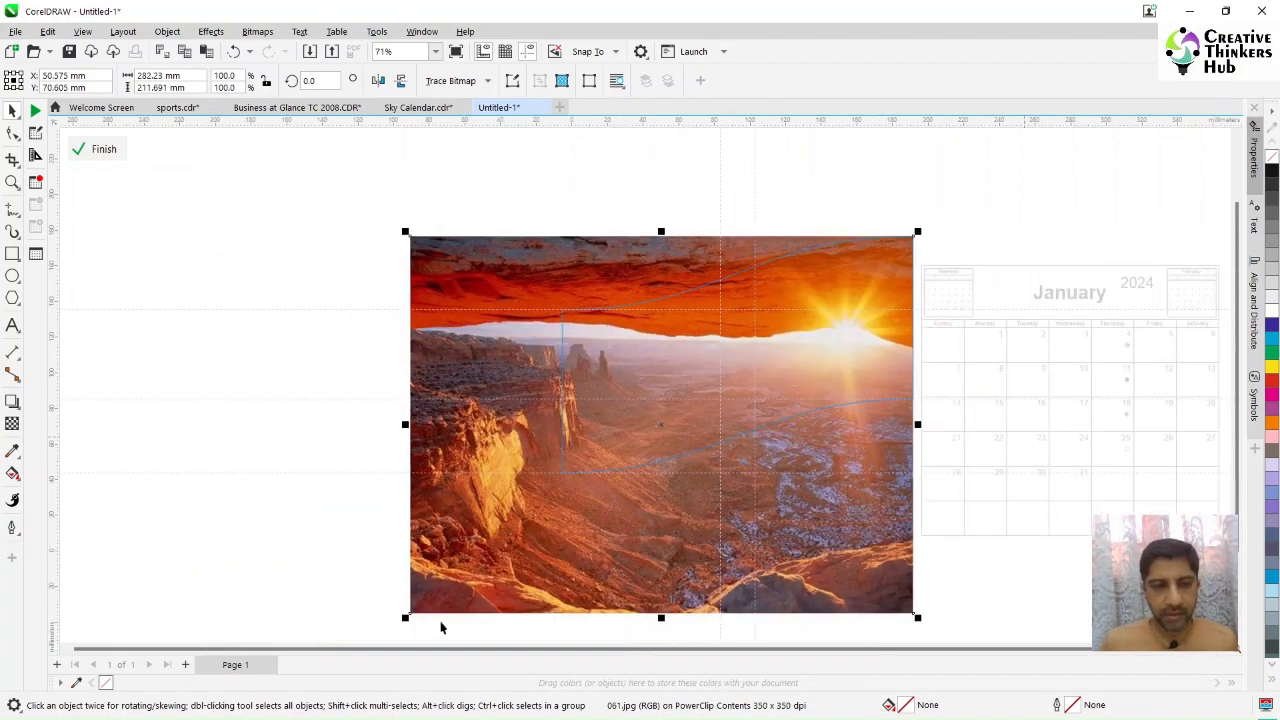
left_click_drag(405, 620, 558, 503)
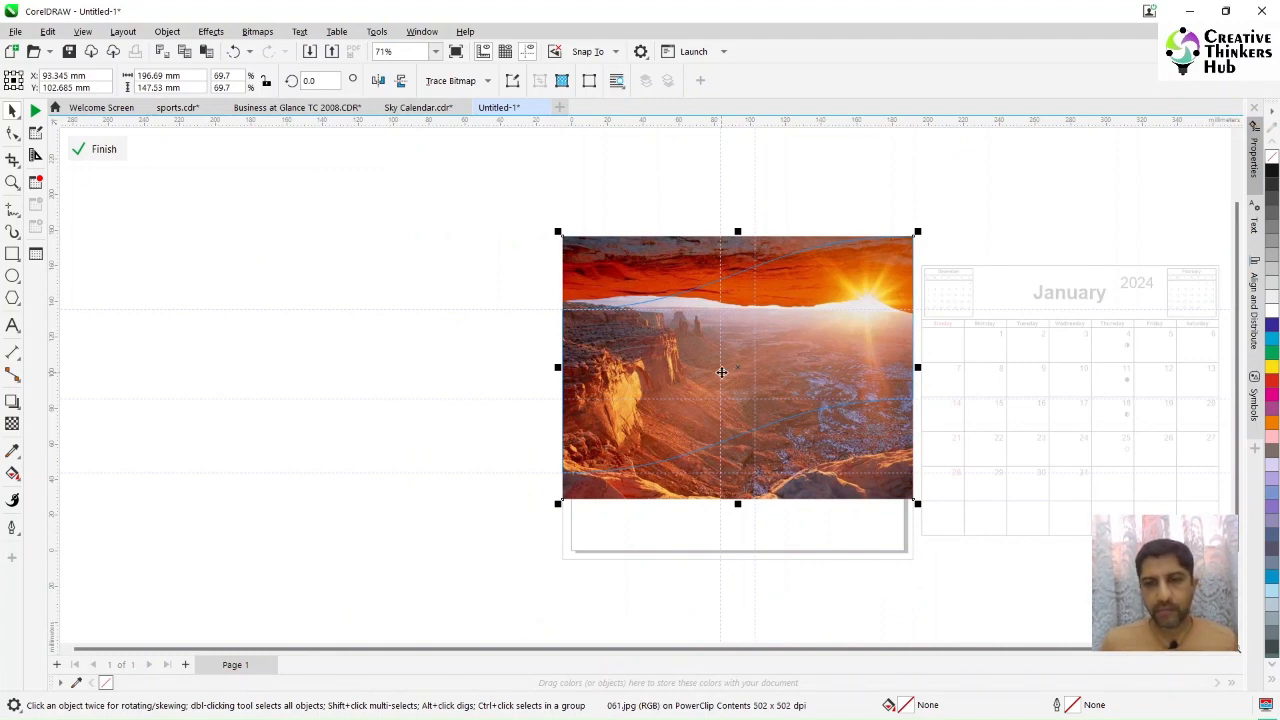
key("Up")
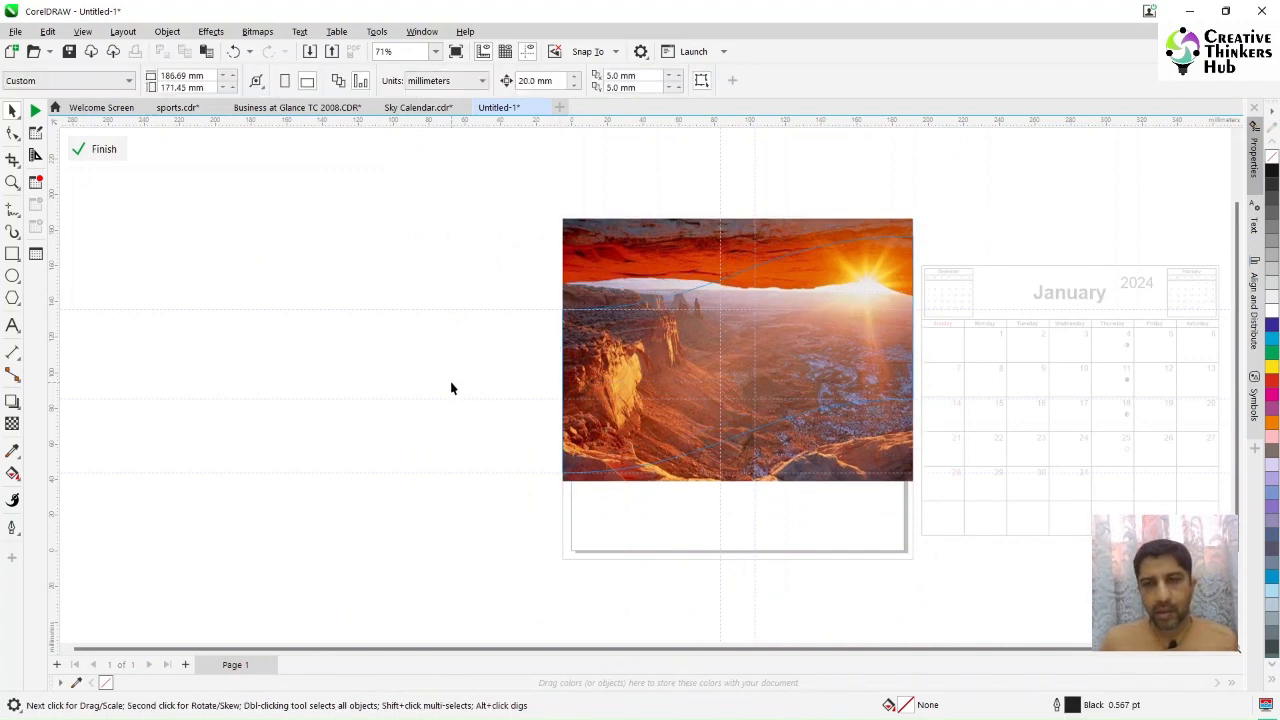
left_click(100, 150)
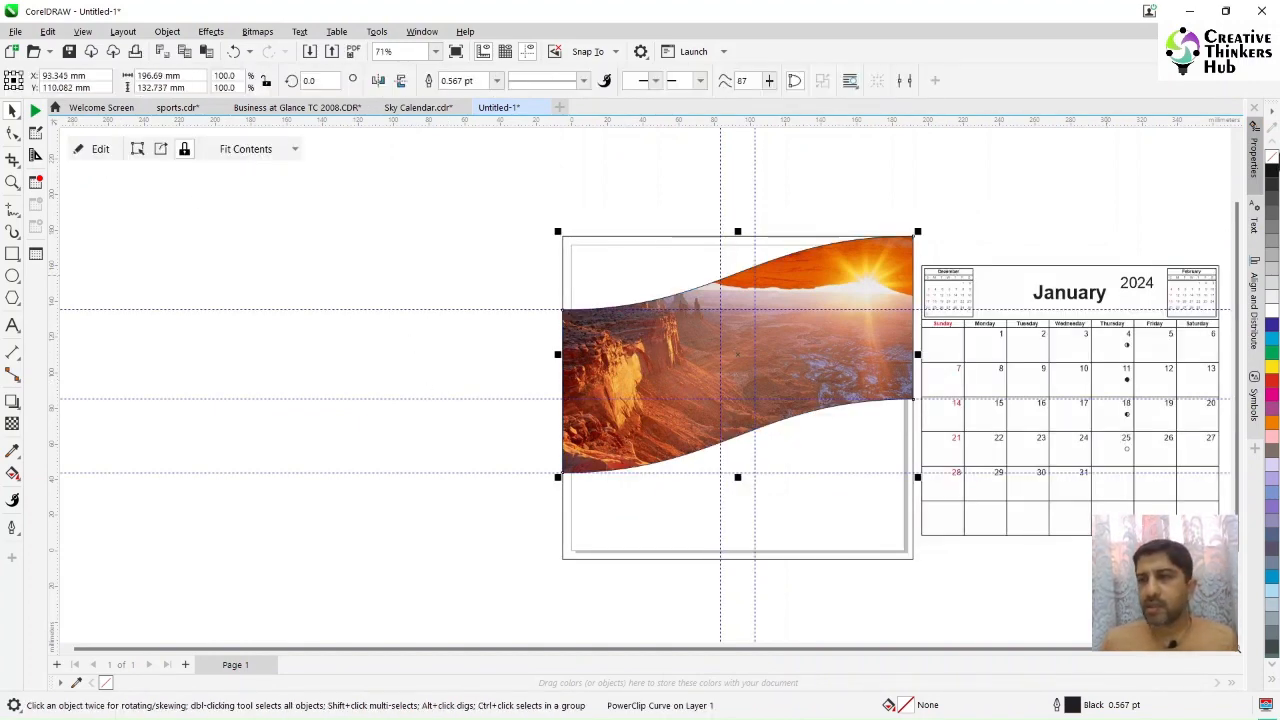
Step: Delete the moon phase symbols from the calendar dates 4, 11, 18 and 25
left_click(329, 256)
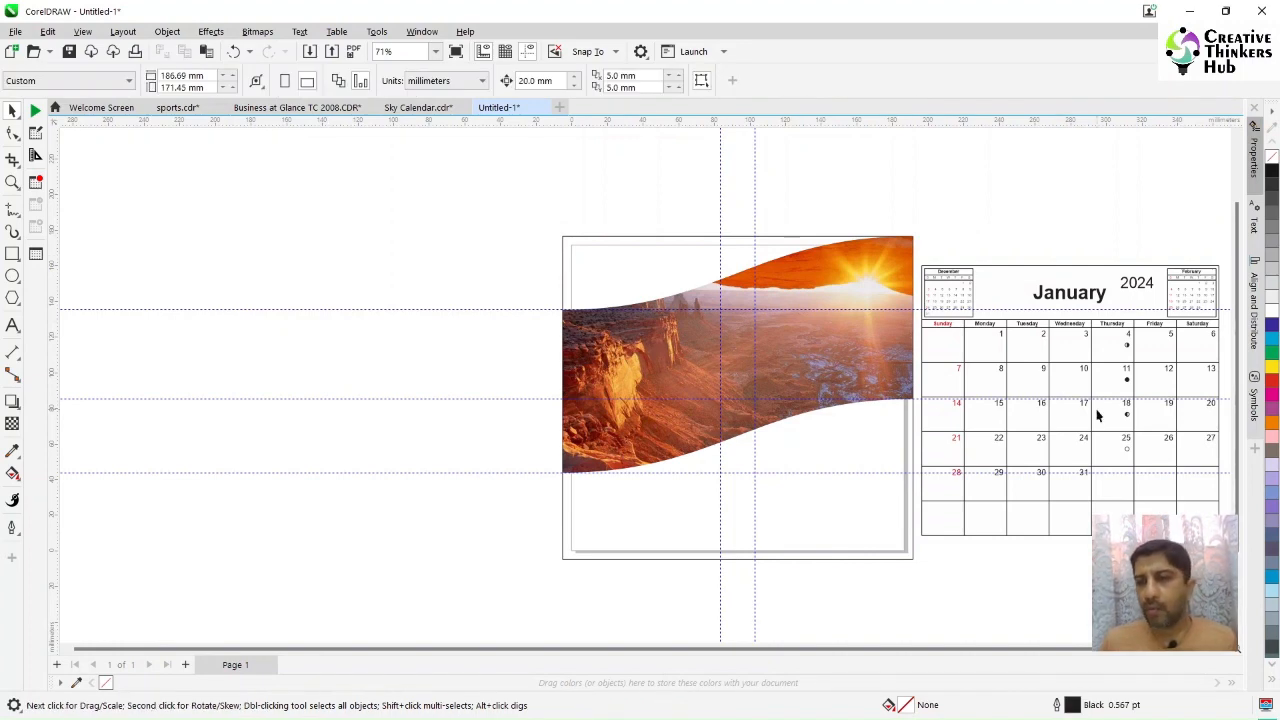
left_click(1176, 320)
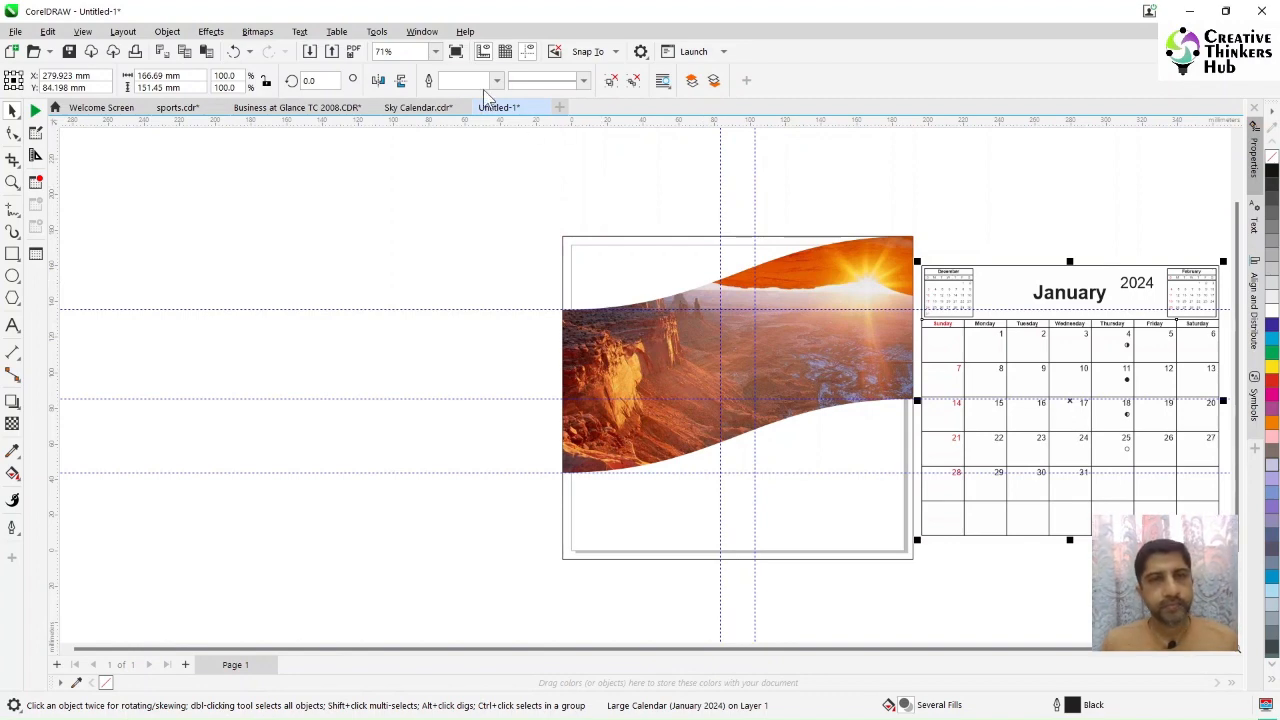
left_click(435, 51)
left_click(400, 78)
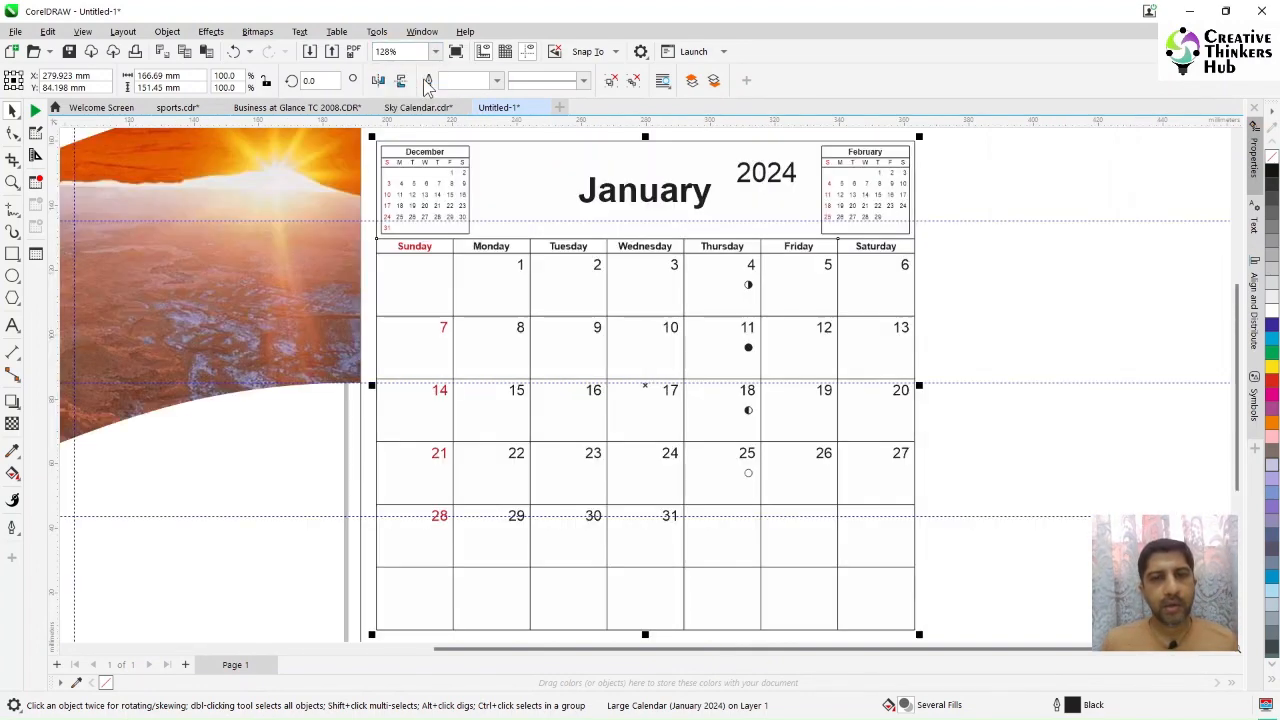
left_click(1050, 313)
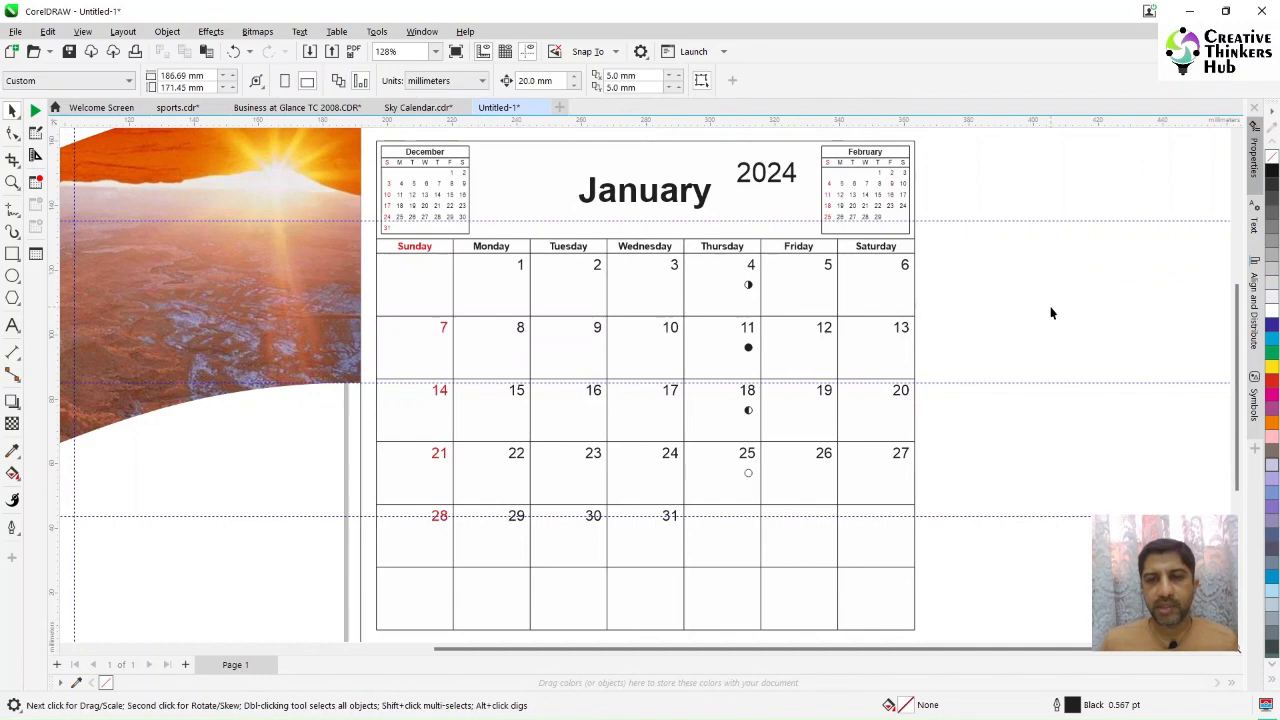
left_click(697, 302)
key("Delete")
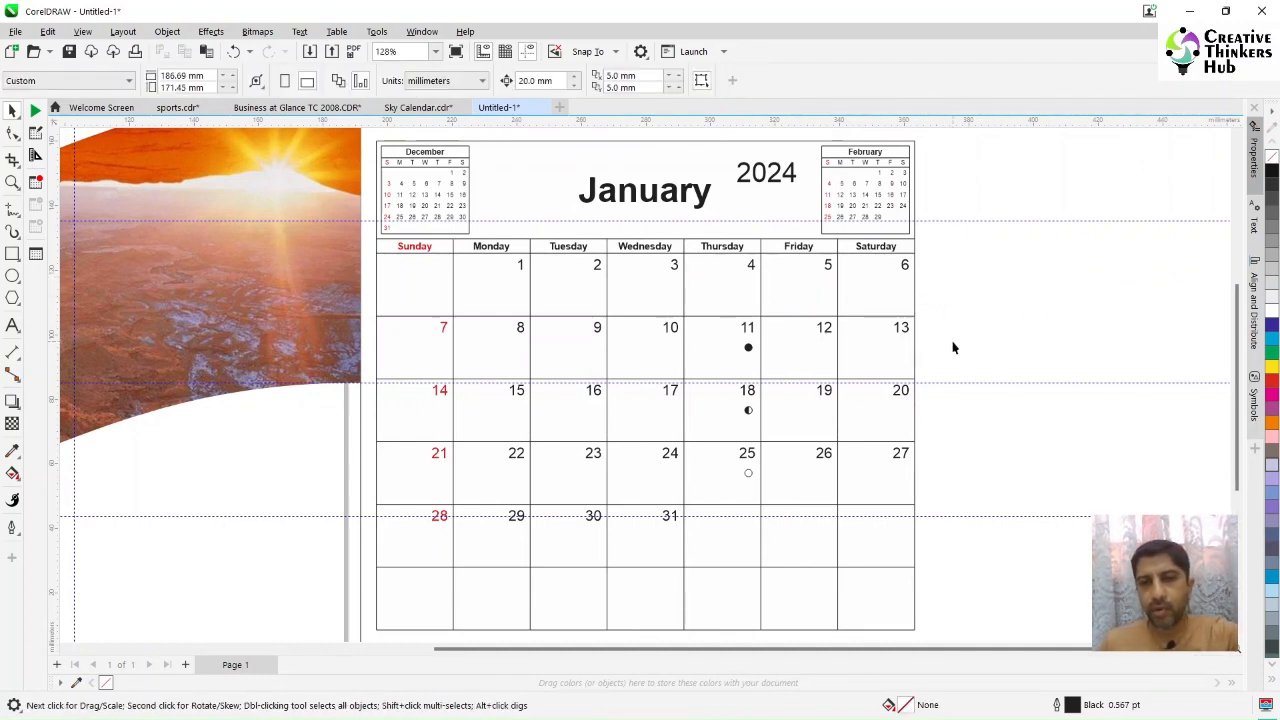
left_click(720, 367)
key("Delete")
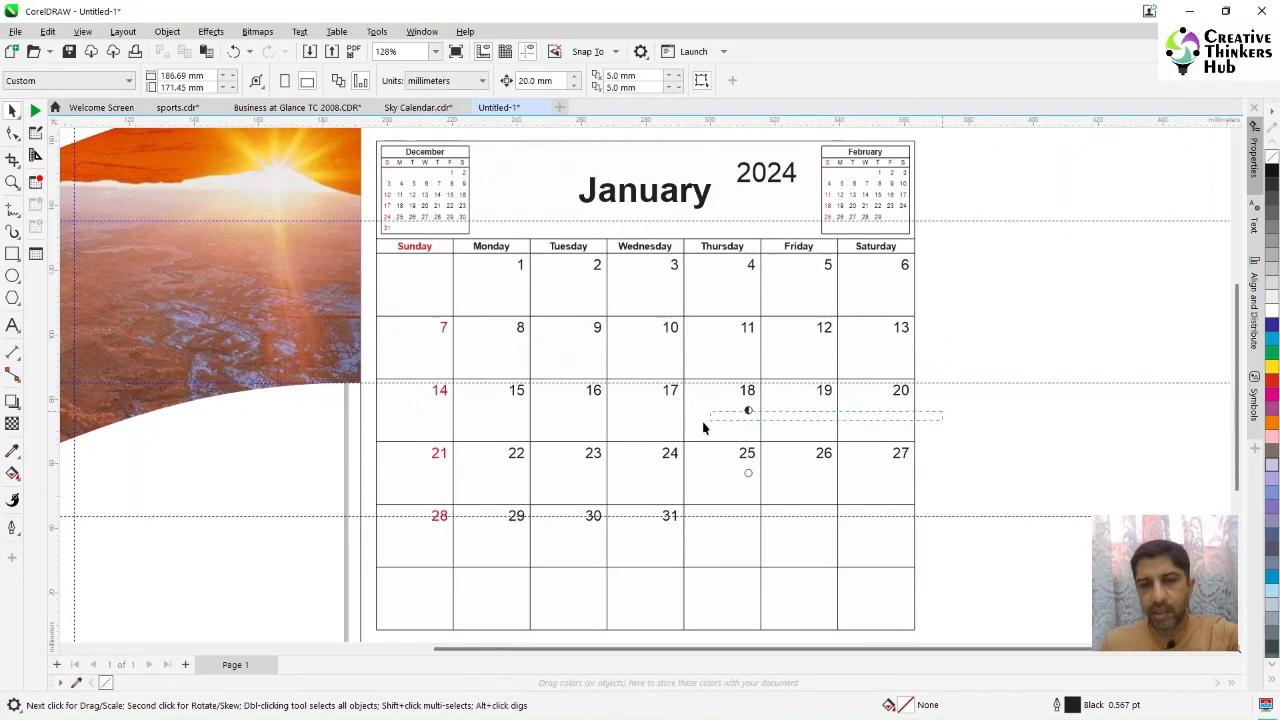
left_click_drag(732, 411, 665, 428)
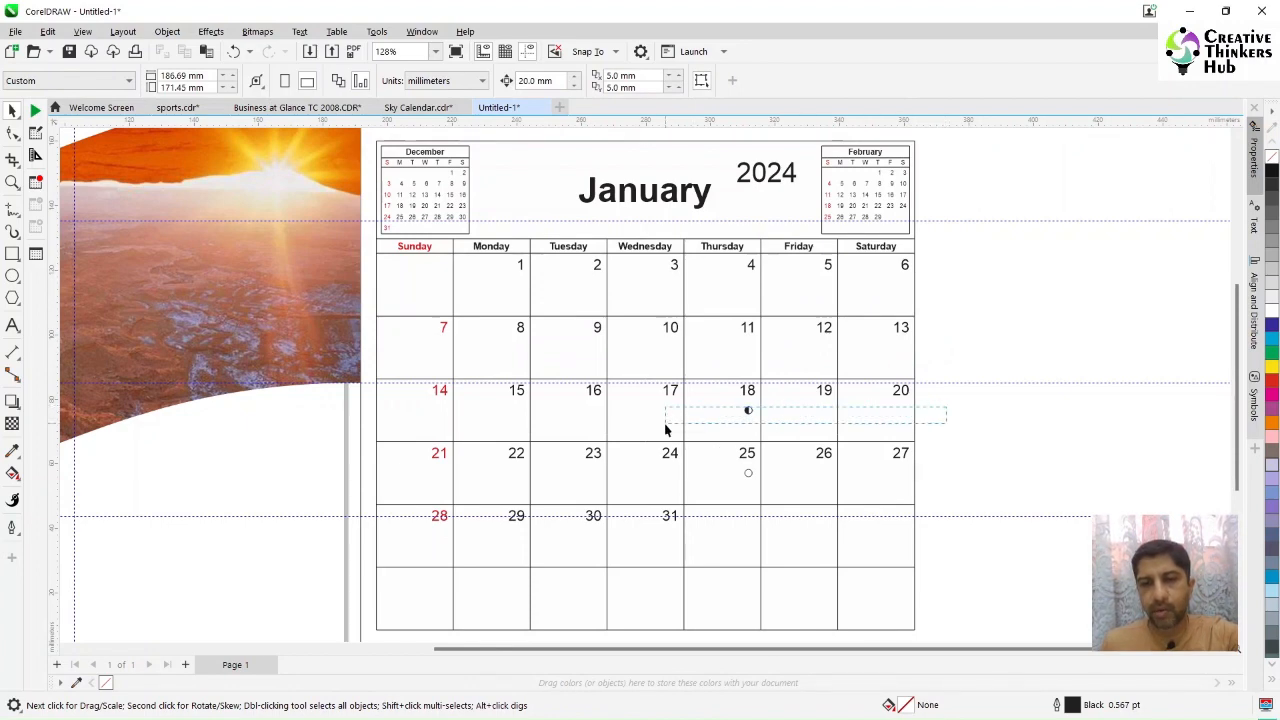
left_click(749, 412)
key("Delete")
left_click_drag(713, 505, 709, 508)
key("Delete")
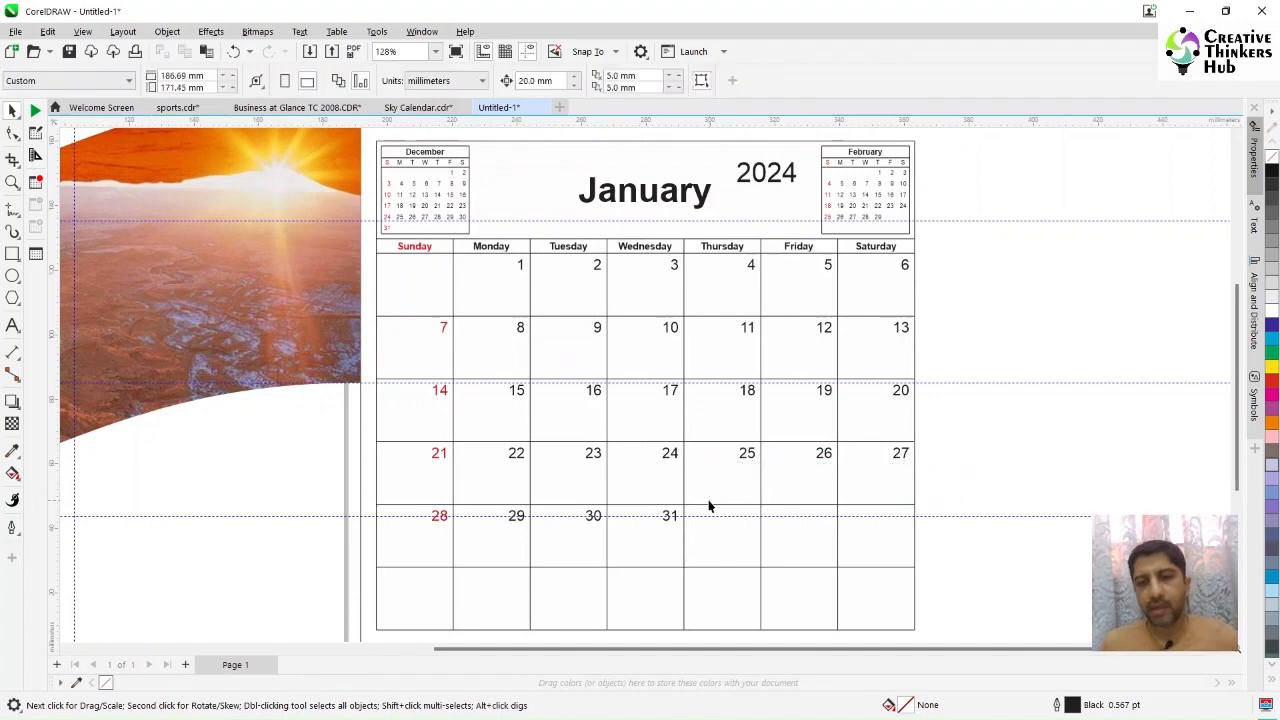
Step: Select all weekday names and date numbers and move them out of the calendar grid to the right
left_click(398, 612)
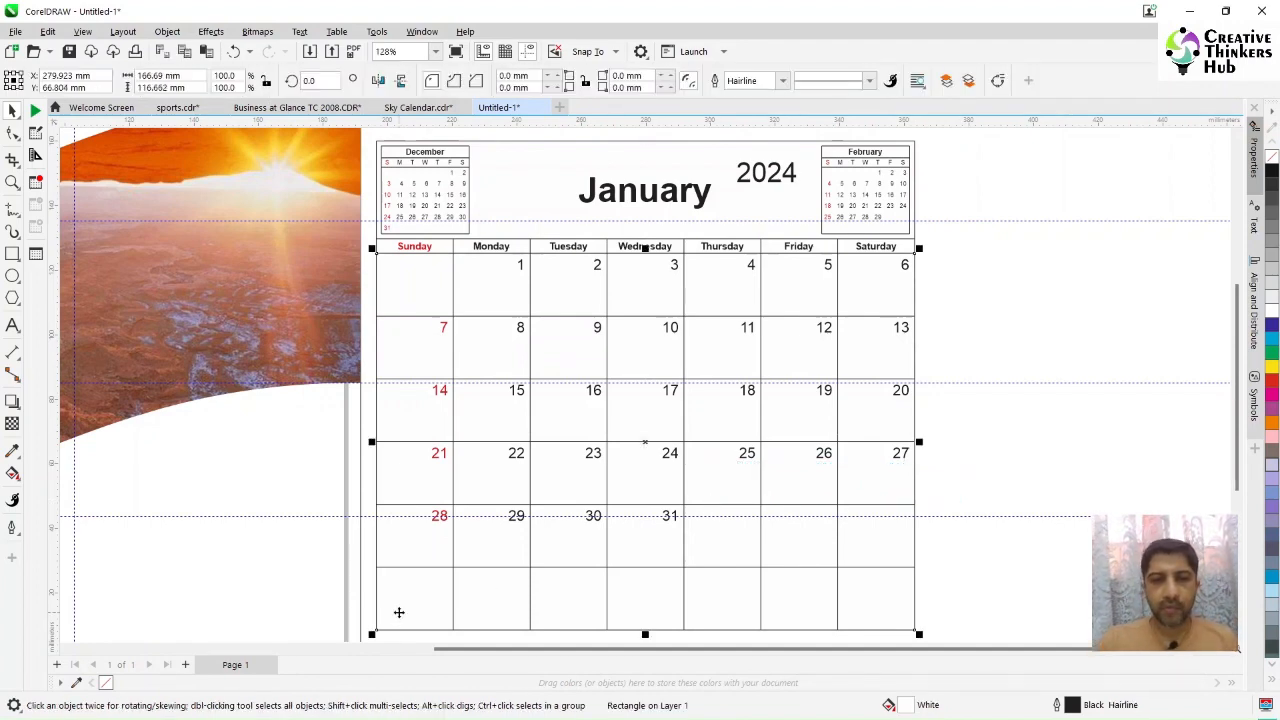
key("Escape")
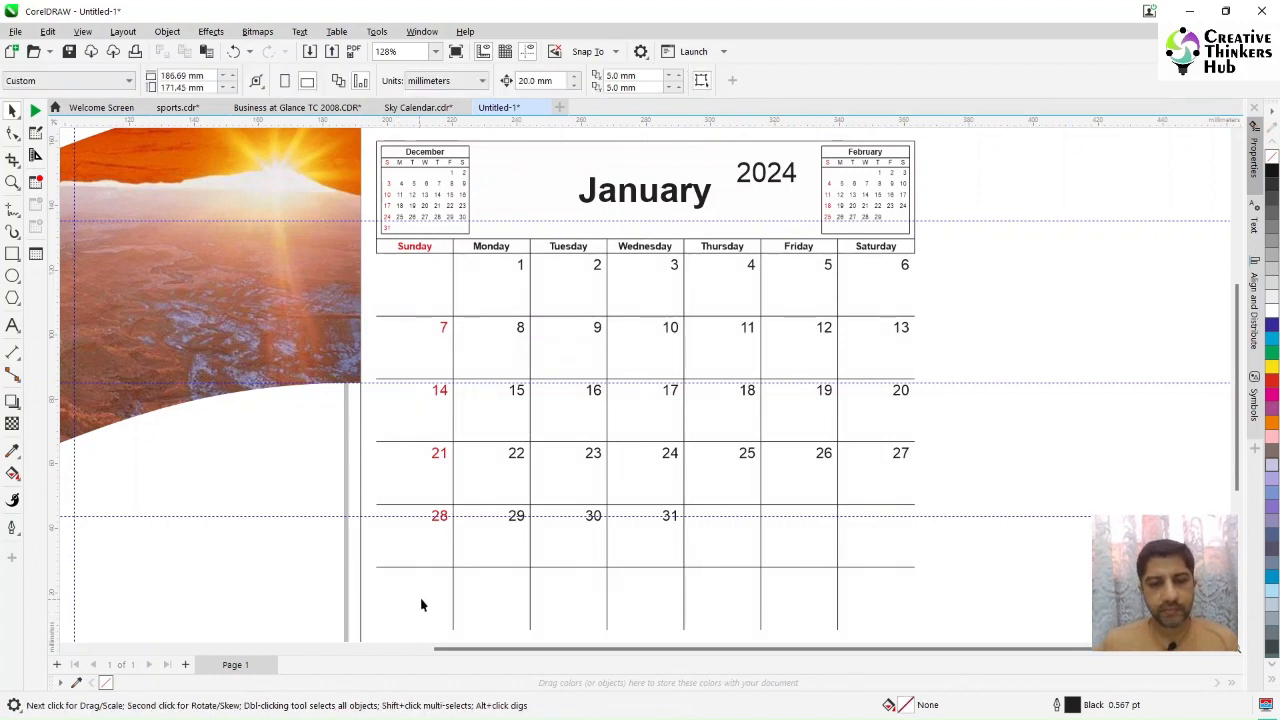
left_click(452, 595)
key("Escape")
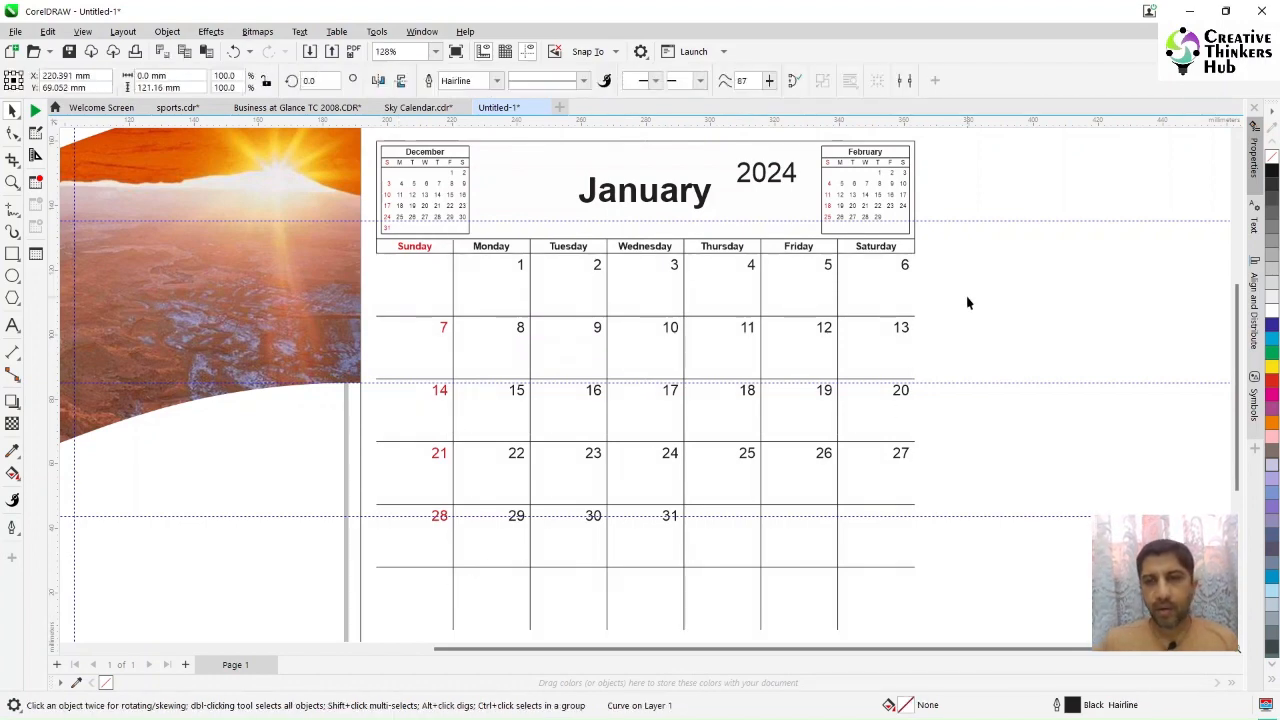
left_click_drag(983, 243, 388, 555)
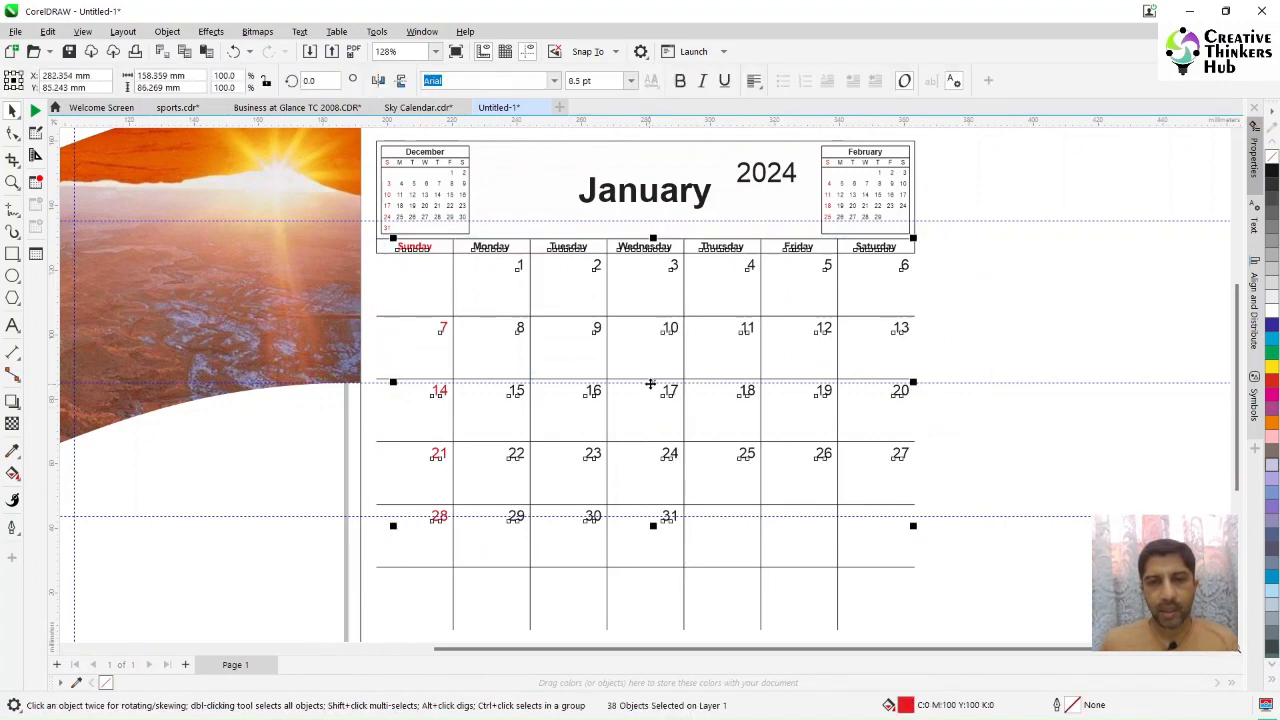
left_click_drag(659, 390, 1188, 398)
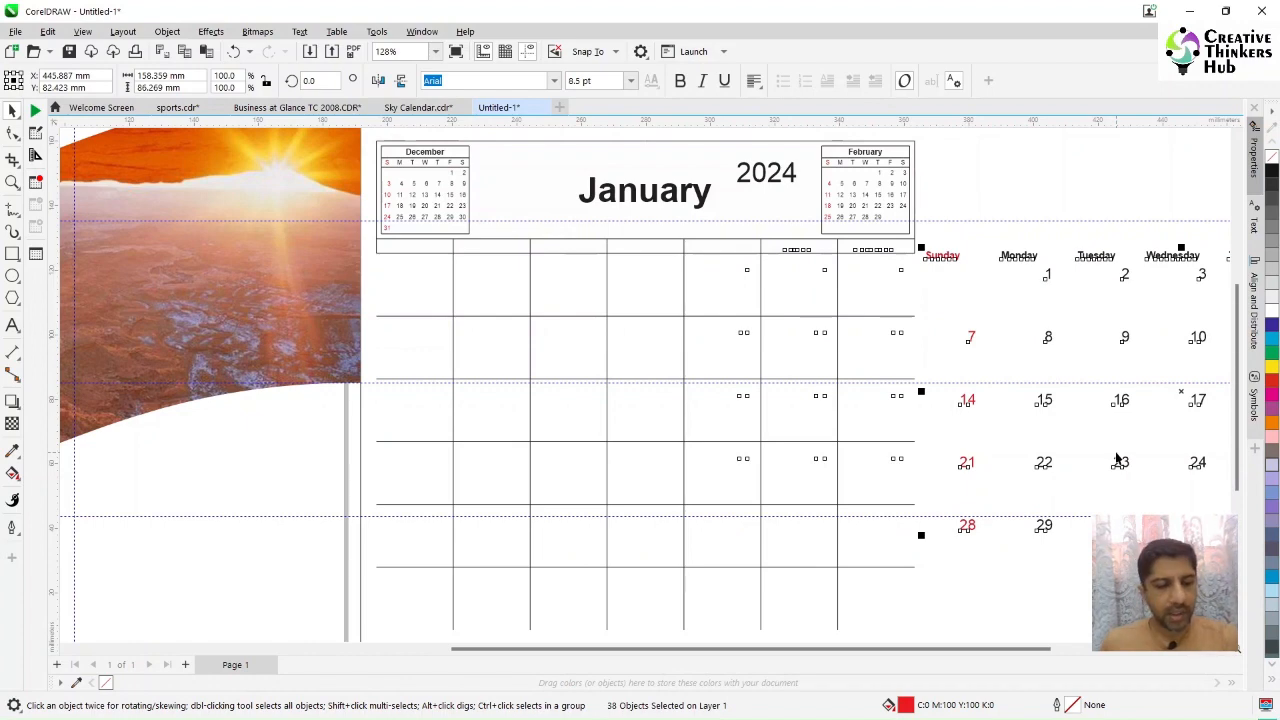
scroll(1117, 450, "down", 2)
left_click_drag(1043, 403, 1078, 436)
left_click(1070, 579)
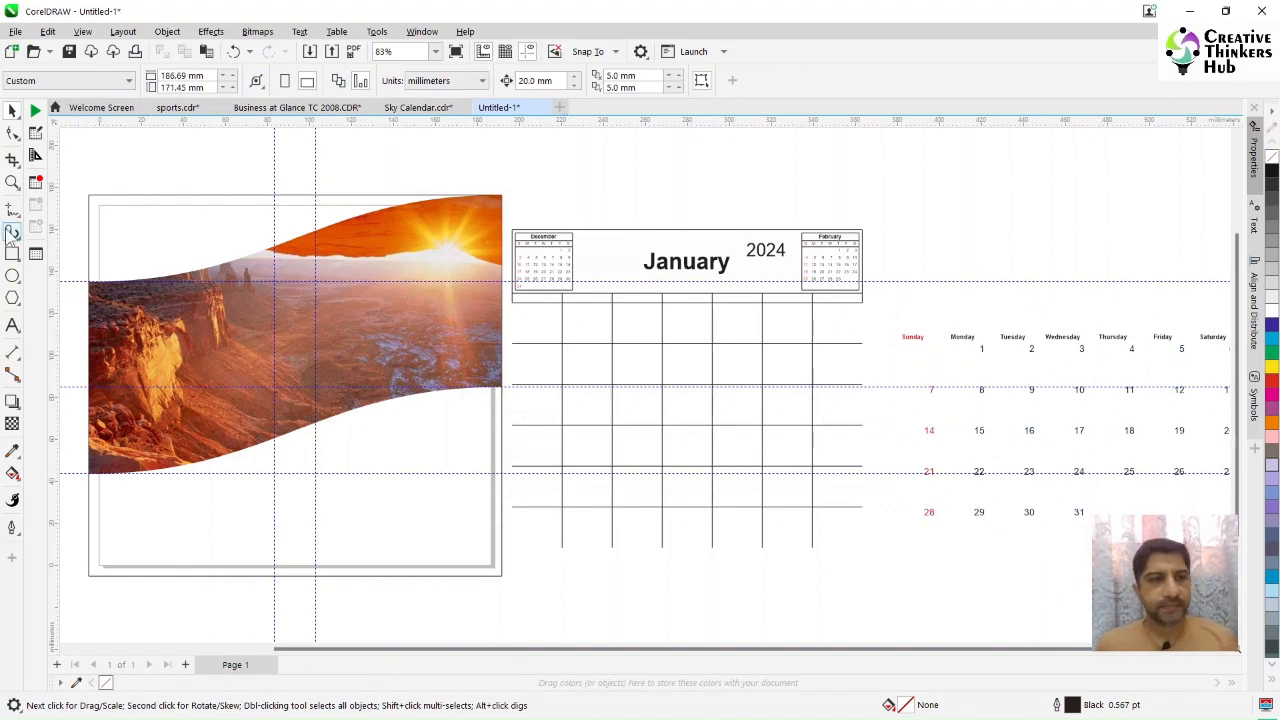
Step: Shorten the Sunday and Monday headings to Sun and Mon
left_click(12, 182)
left_click_drag(891, 307, 1117, 545)
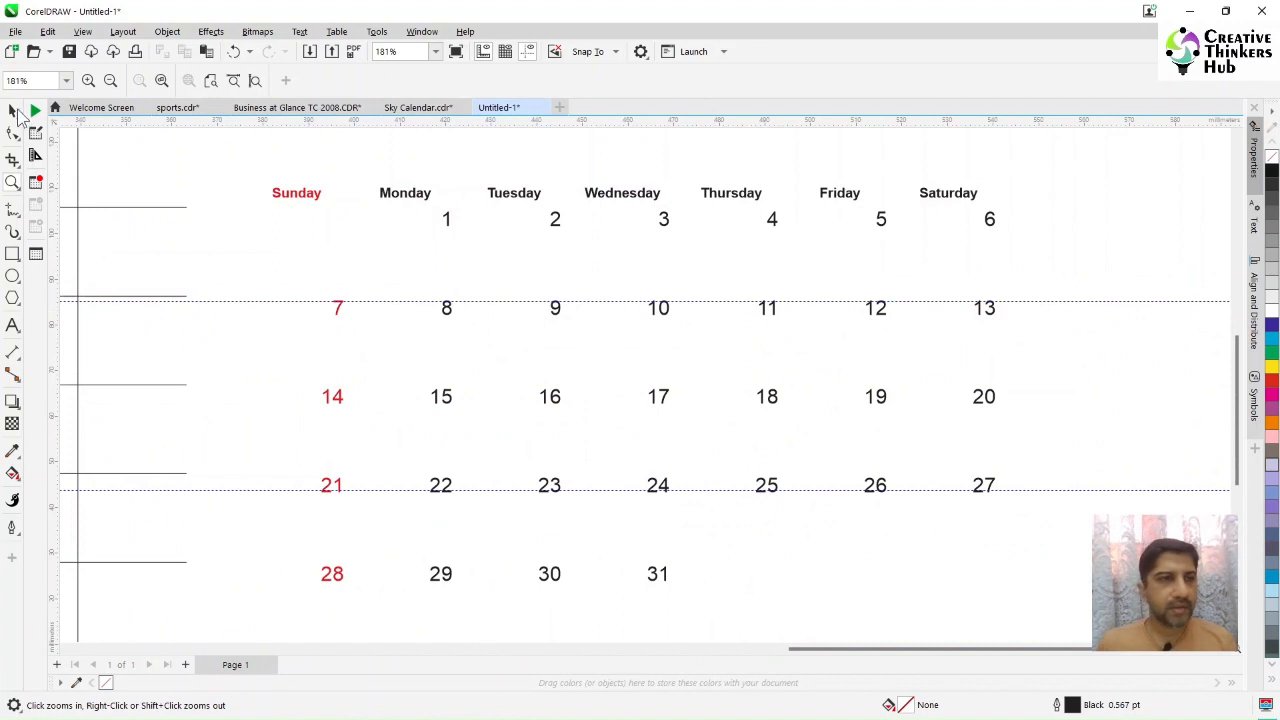
left_click(11, 112)
left_click(305, 197)
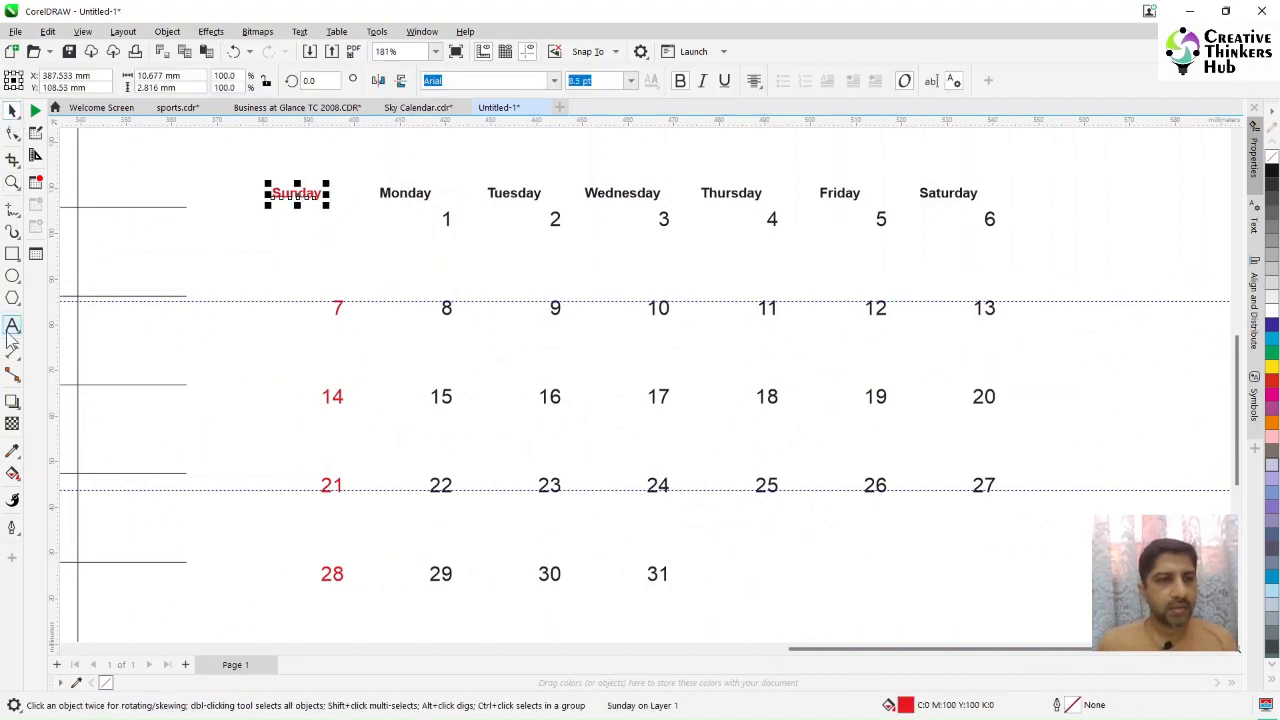
left_click(11, 327)
key("BackSpace")
key("BackSpace")
key("BackSpace")
left_click(407, 193)
key("Delete")
key("Delete")
key("Delete")
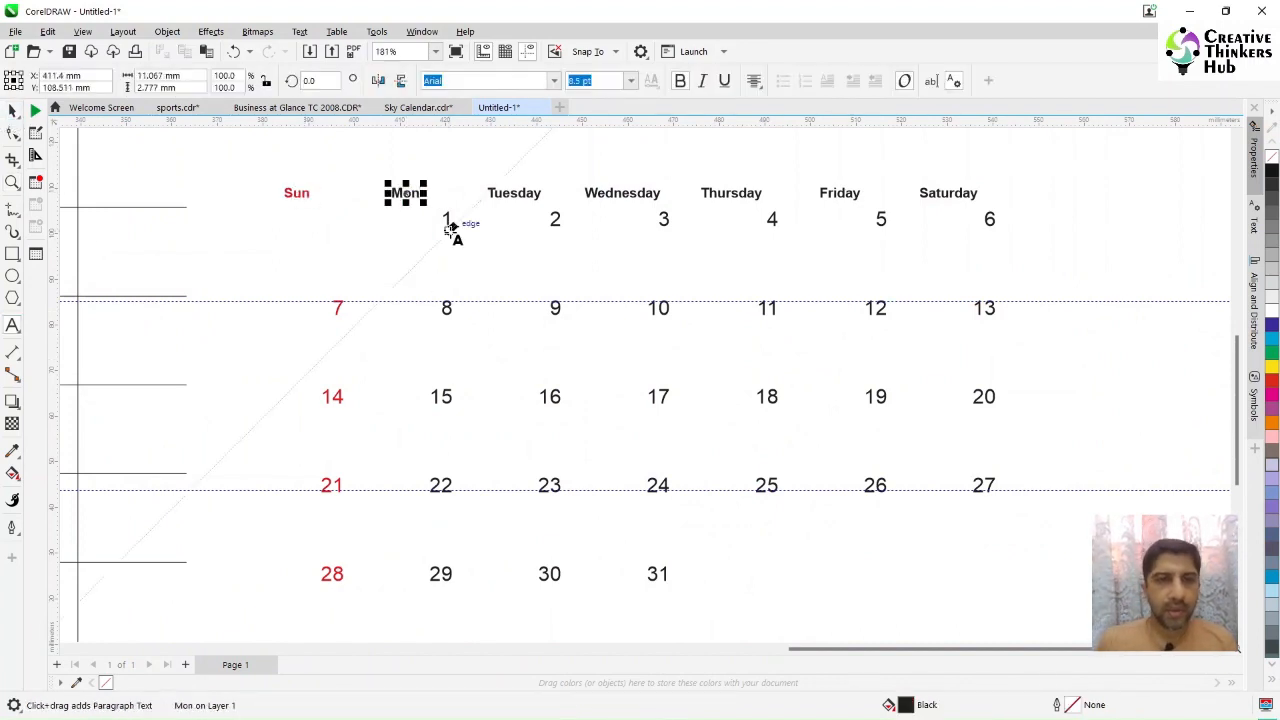
Step: Shorten the Tuesday to Friday headings to Tue, Wed, Thur and Fri
left_click(512, 191)
key("Delete")
key("Delete")
key("Delete")
key("Delete")
left_click(618, 193)
key("Delete")
key("Delete")
key("Delete")
key("Delete")
key("Delete")
key("Delete")
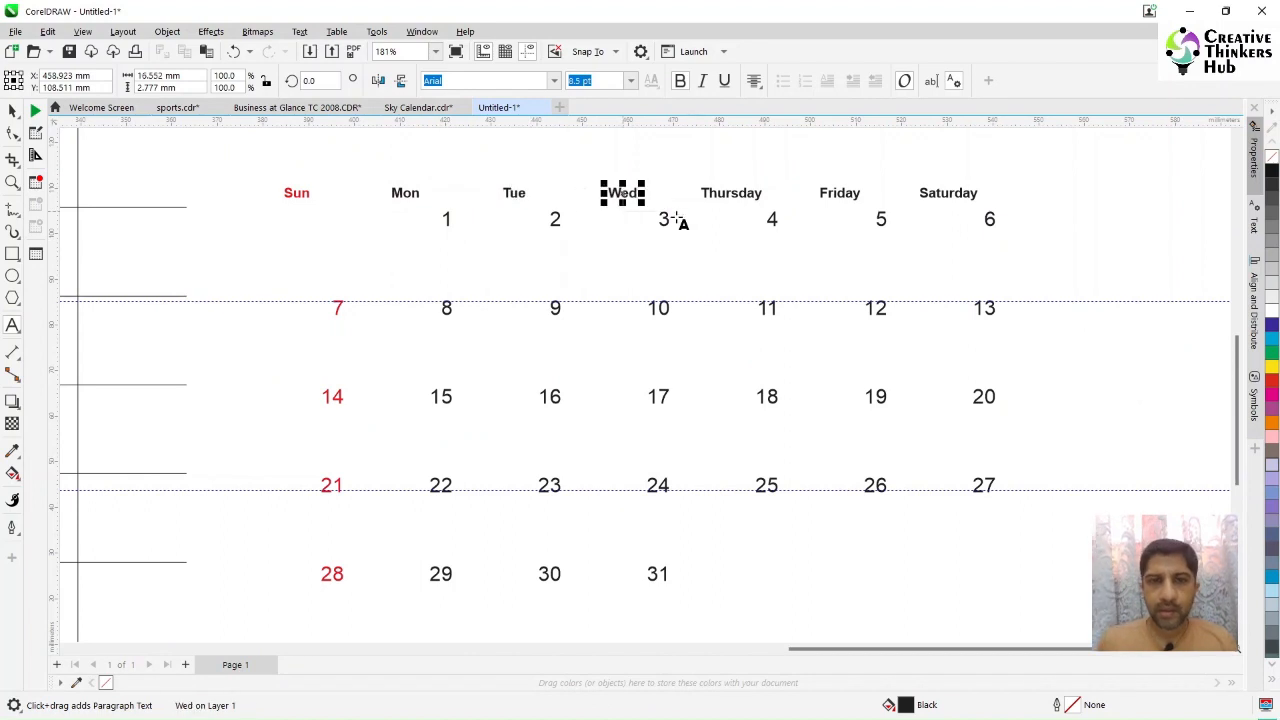
left_click(722, 193)
key("Delete")
key("Delete")
key("Delete")
key("Delete")
left_click(846, 193)
key("Delete")
key("Delete")
key("Delete")
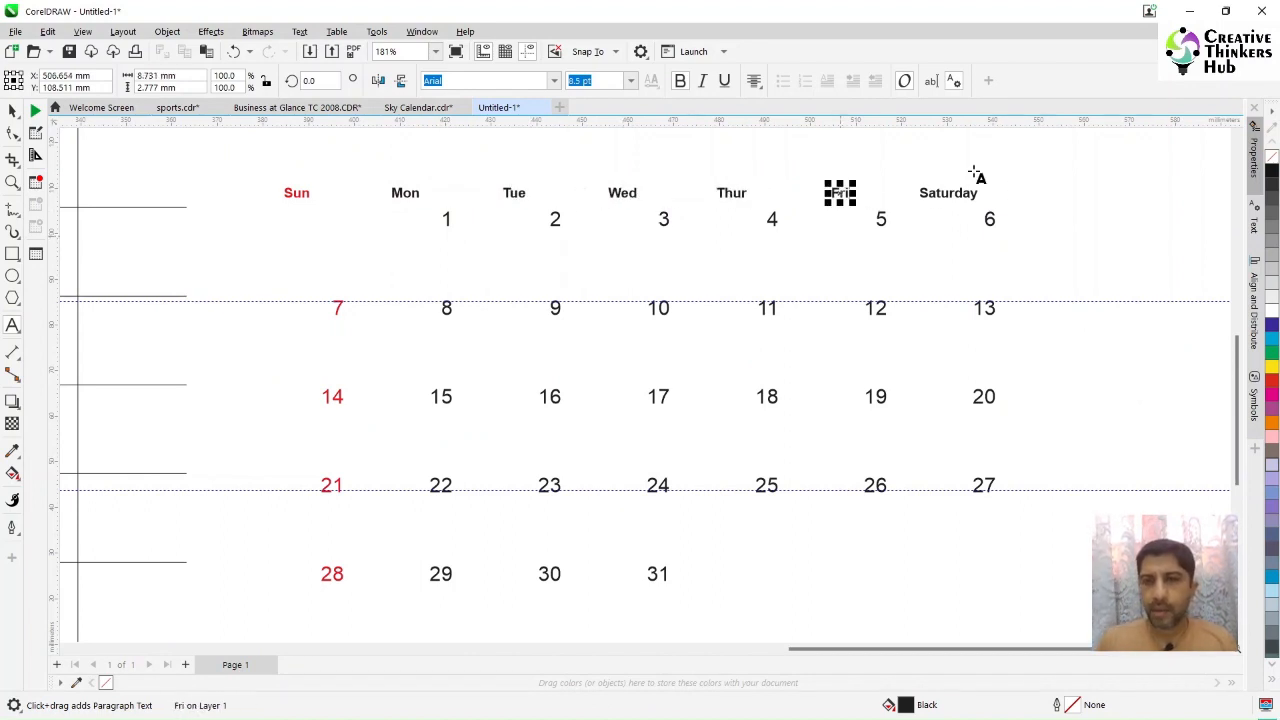
Step: Shorten the Saturday heading to Sat
left_click(960, 193)
key("Delete")
key("Delete")
key("Delete")
key("Delete")
key("Delete")
key("ctrl+space")
Step: Center-align the Sun and Mon date columns vertically under their headings
left_click_drag(261, 218, 363, 637)
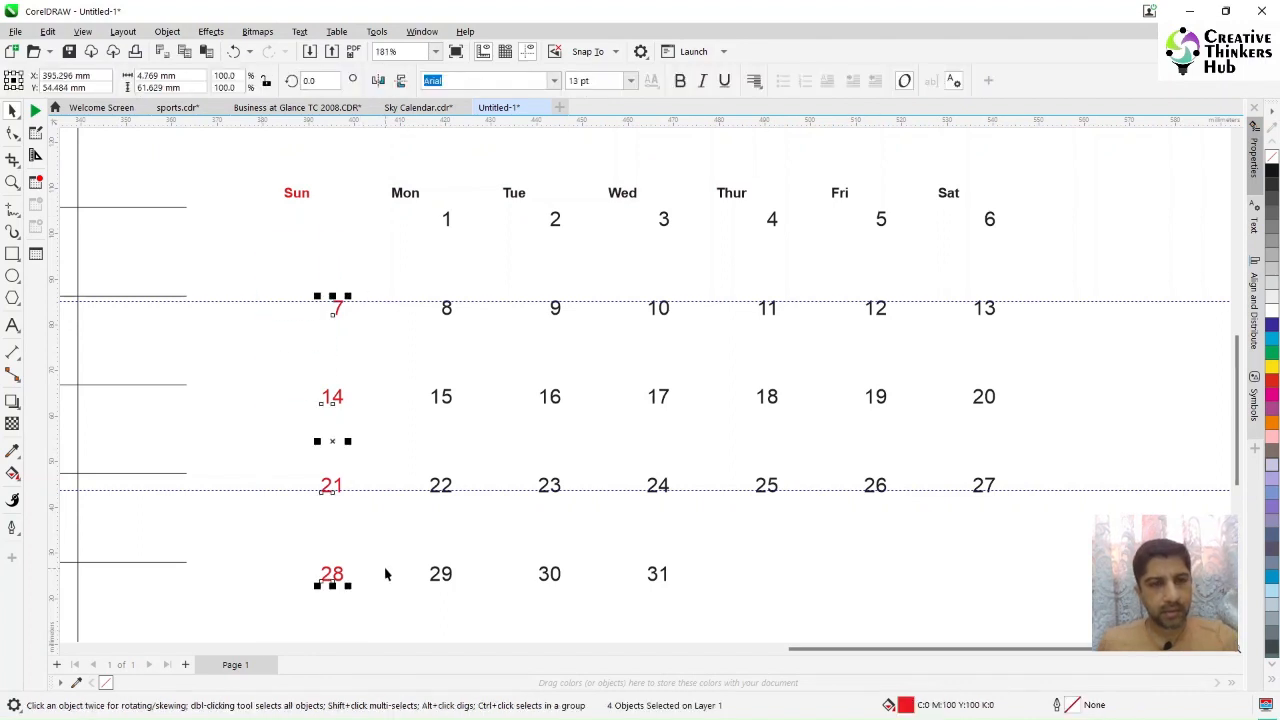
left_click(304, 194, "shift")
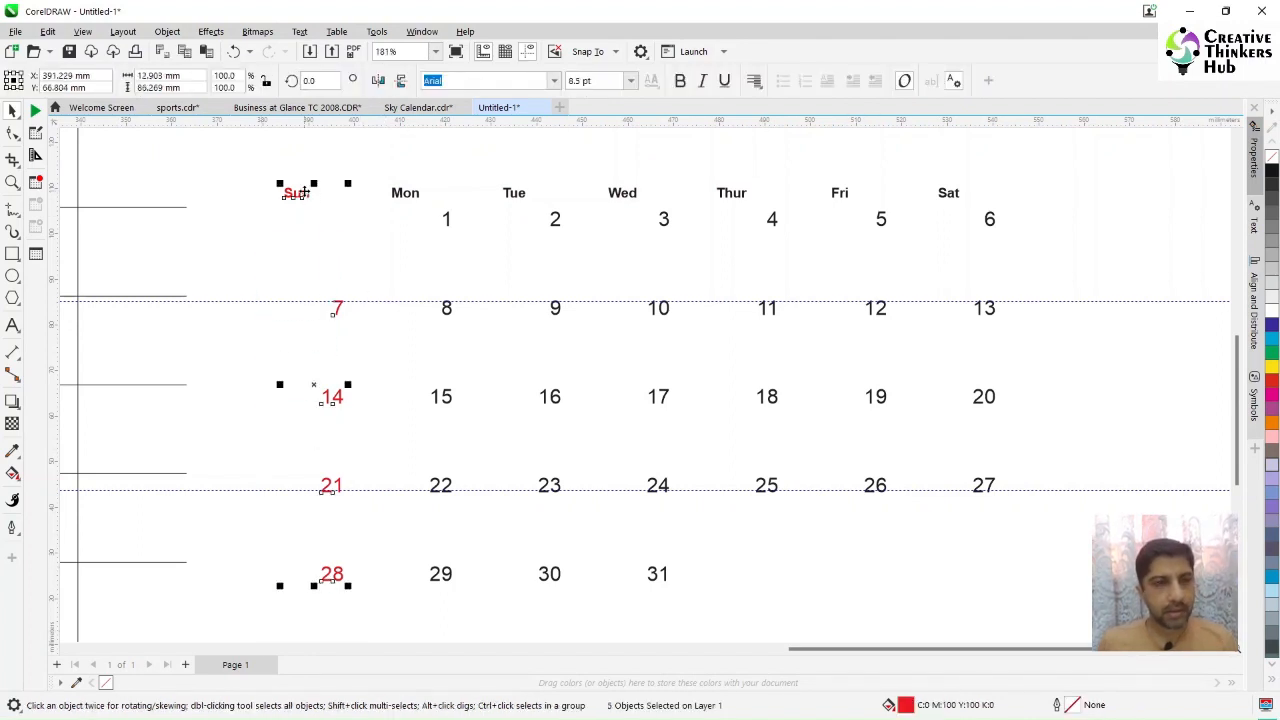
key("c")
left_click(368, 229)
left_click_drag(484, 204, 388, 645)
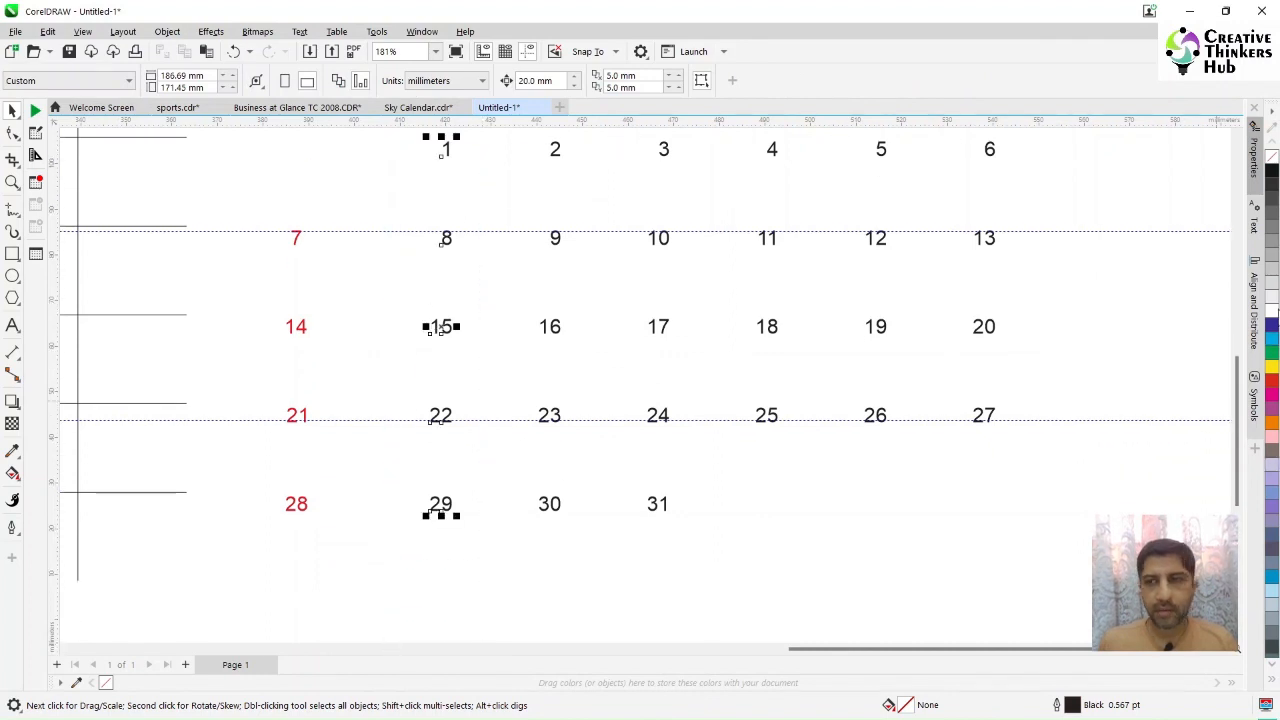
scroll(392, 400, "up", 1)
left_click(396, 176, "shift")
key("c")
Step: Center-align the Tue, Wed and Thur date columns under their headings
left_click_drag(575, 187, 489, 600)
left_click(515, 176, "shift")
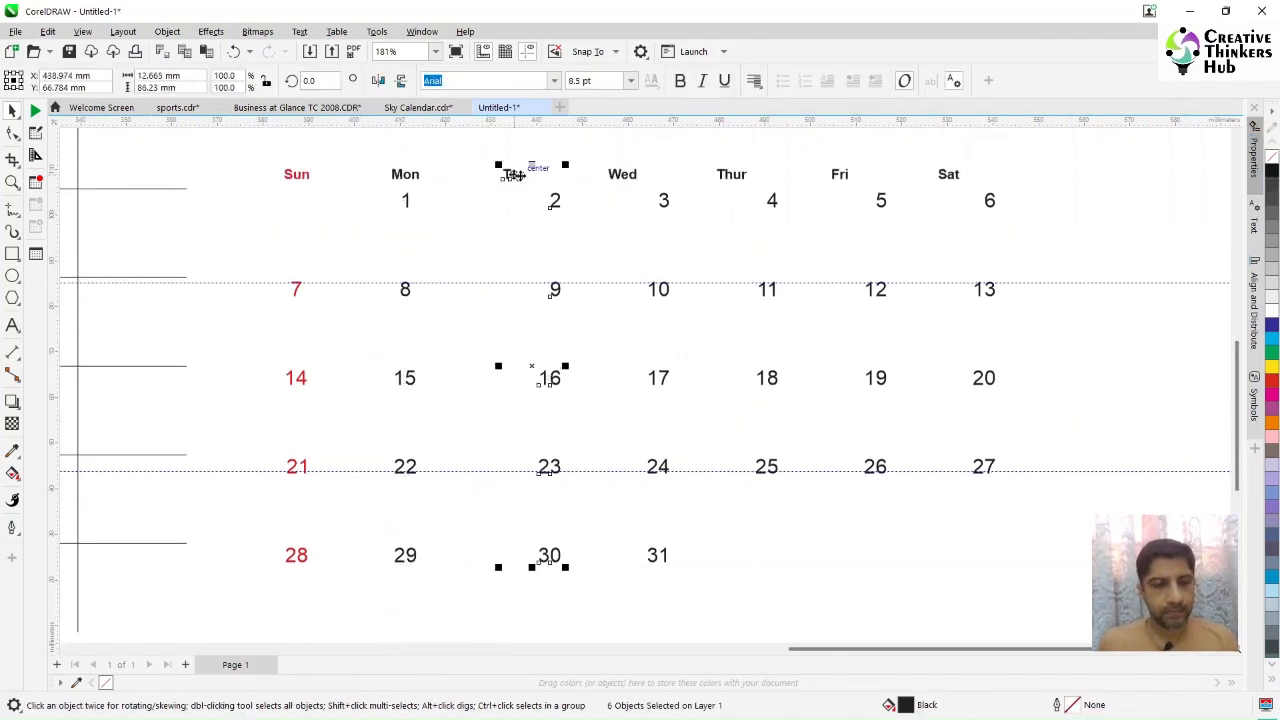
key("c")
left_click_drag(686, 180, 606, 606)
left_click(622, 174, "shift")
key("c")
left_click_drag(798, 182, 714, 490)
left_click(731, 175, "shift")
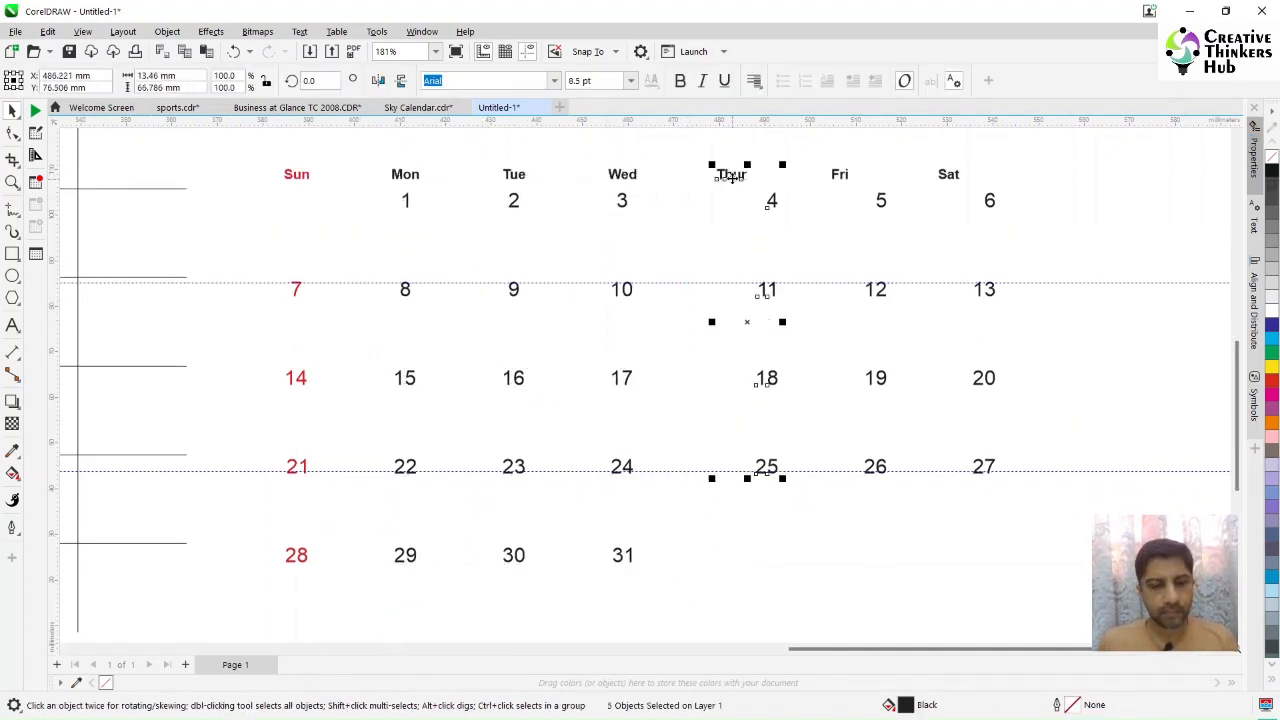
key("c")
Step: Center-align the Fri and Sat date columns under their headings
left_click_drag(902, 180, 829, 480)
left_click(839, 175, "shift")
key("c")
left_click_drag(1022, 178, 926, 520)
left_click(946, 176, "shift")
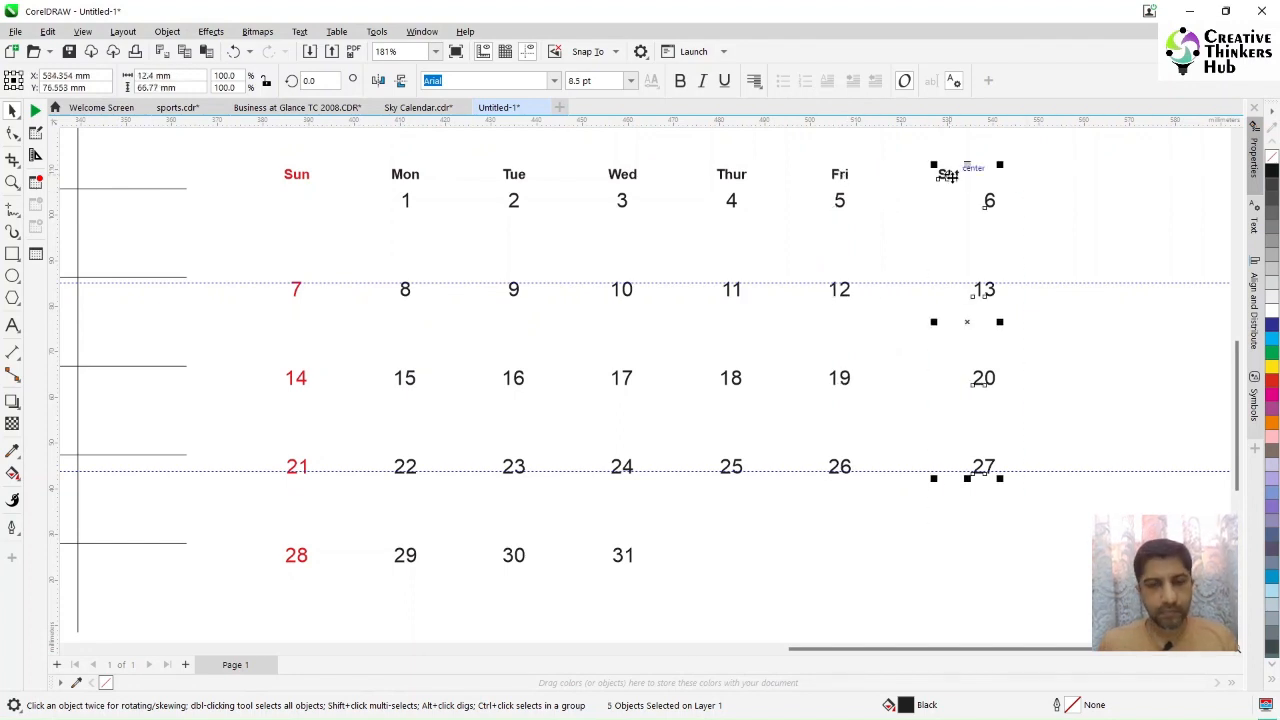
key("c")
left_click(1049, 419)
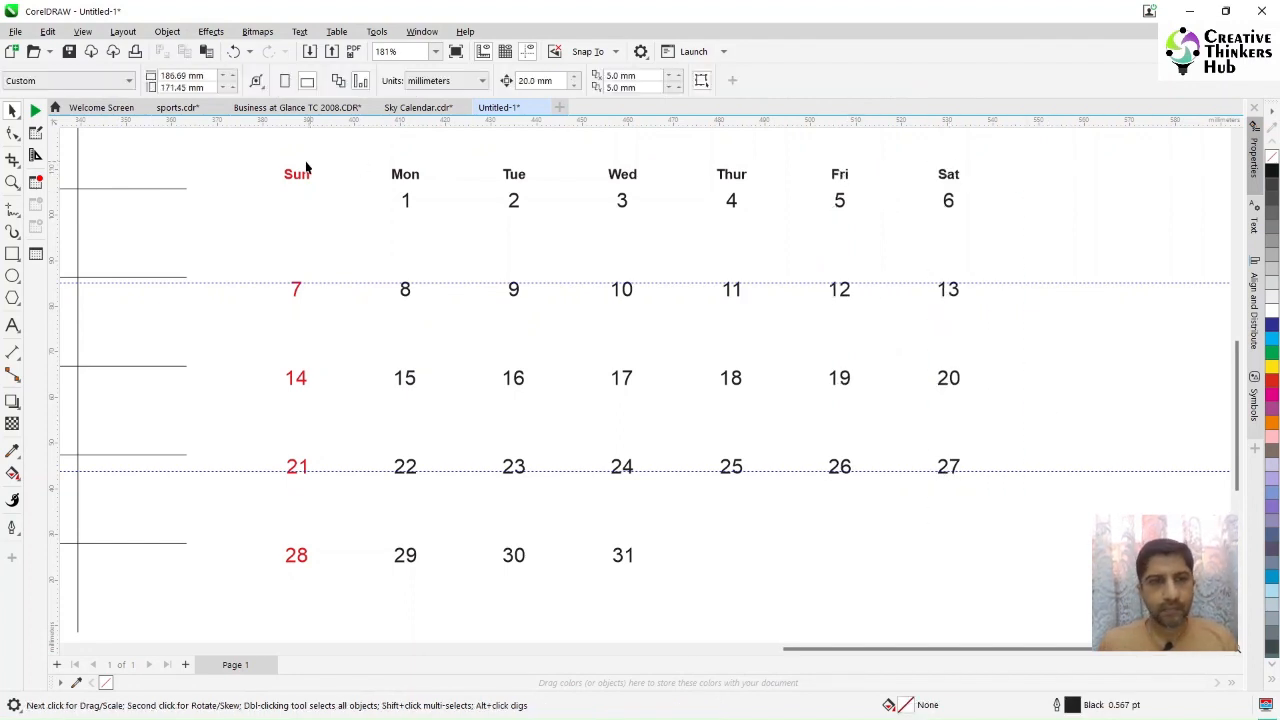
Step: Set all weekday headings to 16 pt and nudge them up
left_click(406, 202)
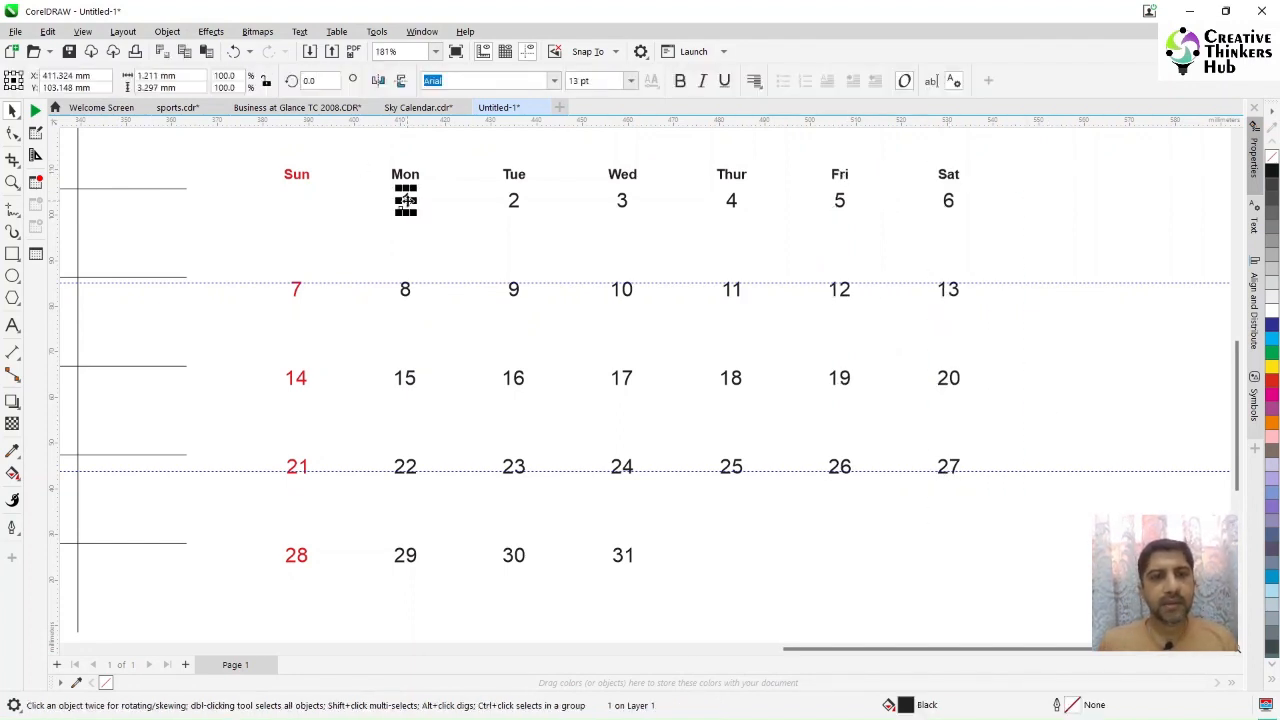
left_click(304, 177)
left_click_drag(267, 148, 733, 185)
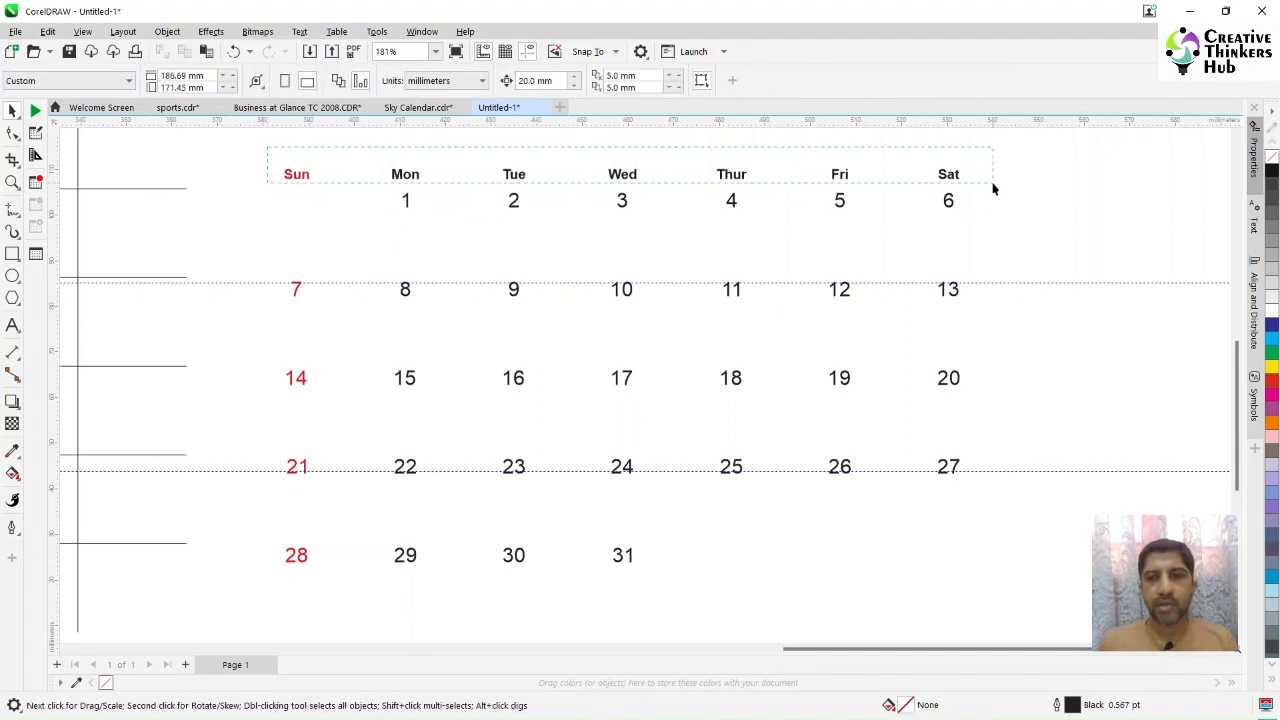
left_click_drag(993, 188, 994, 189)
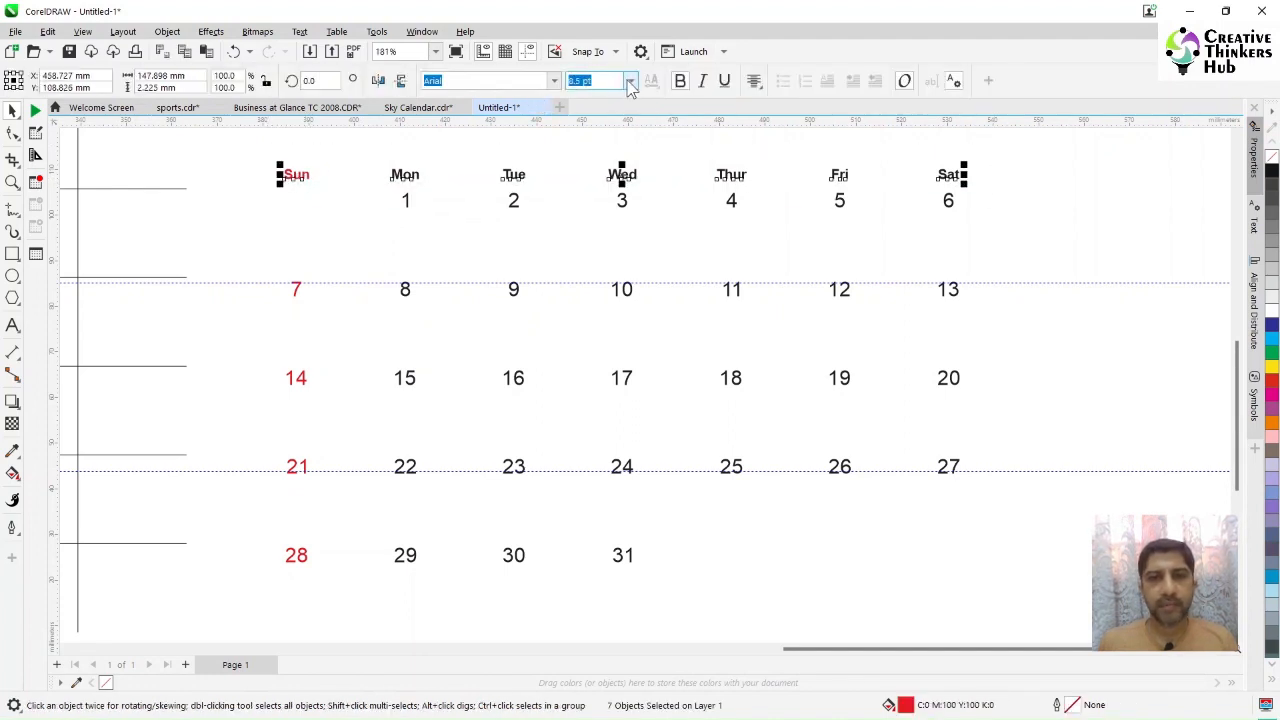
left_click(630, 83)
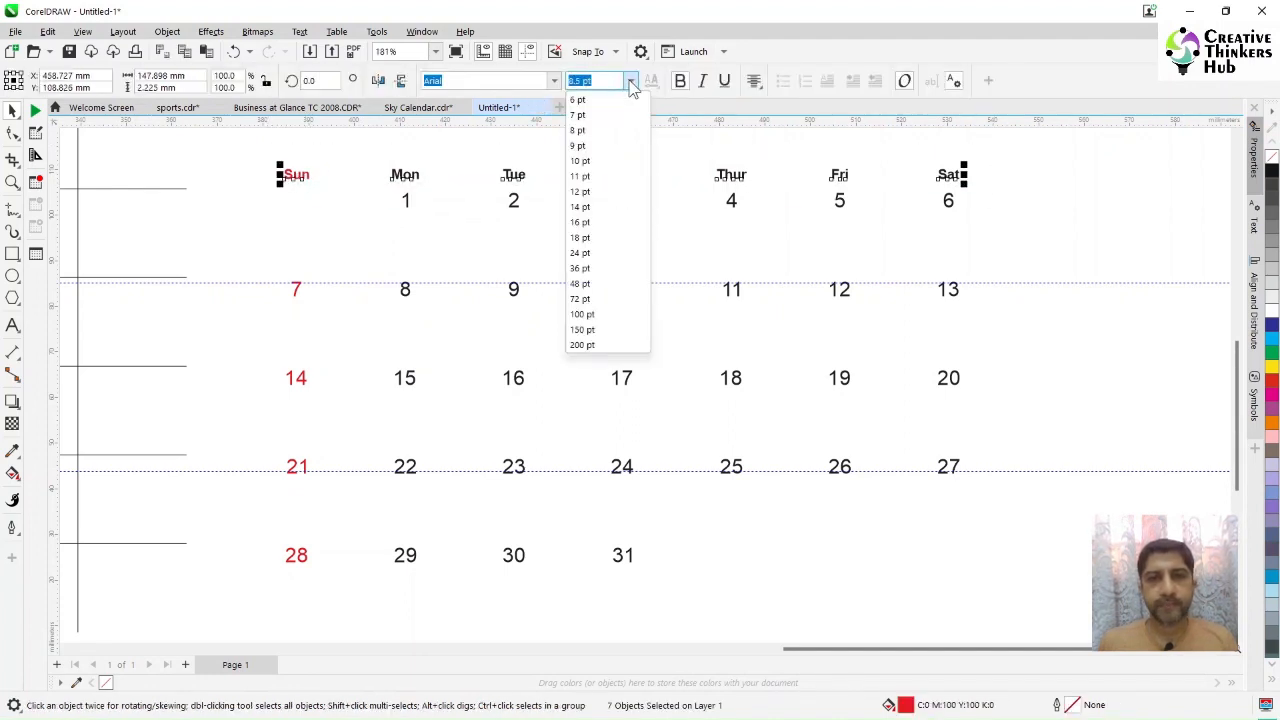
left_click(601, 222)
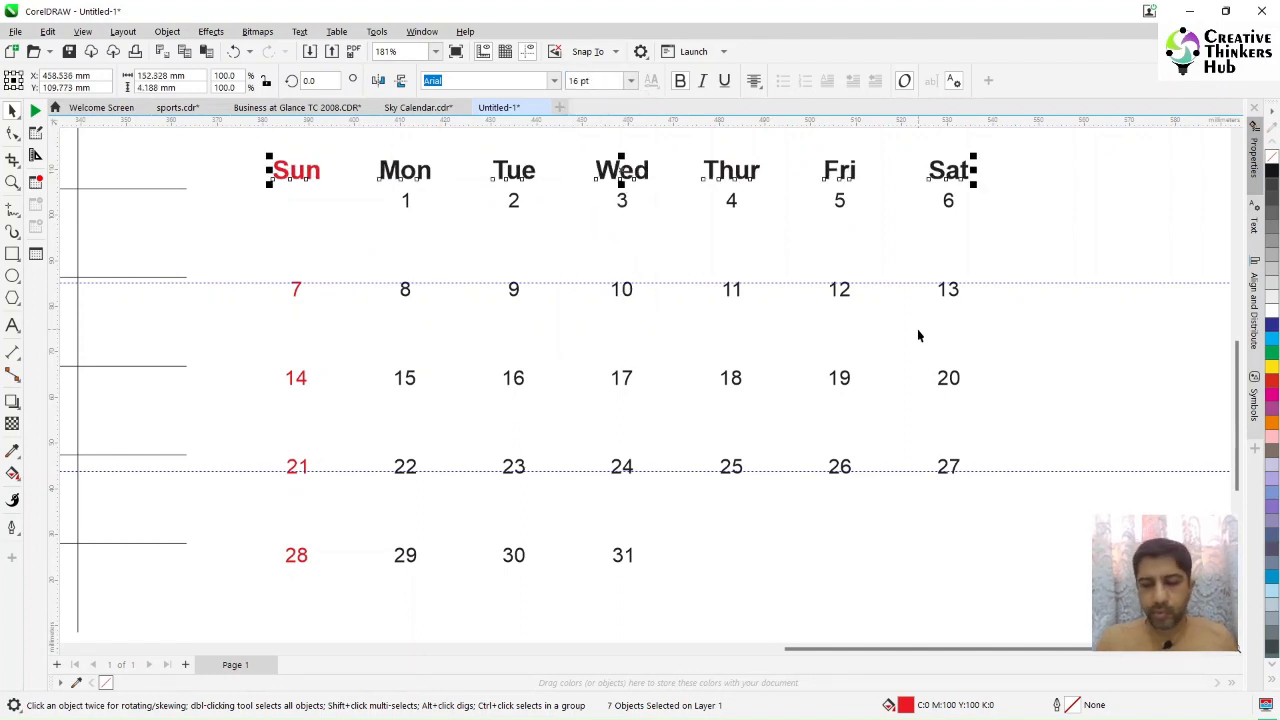
key("Up")
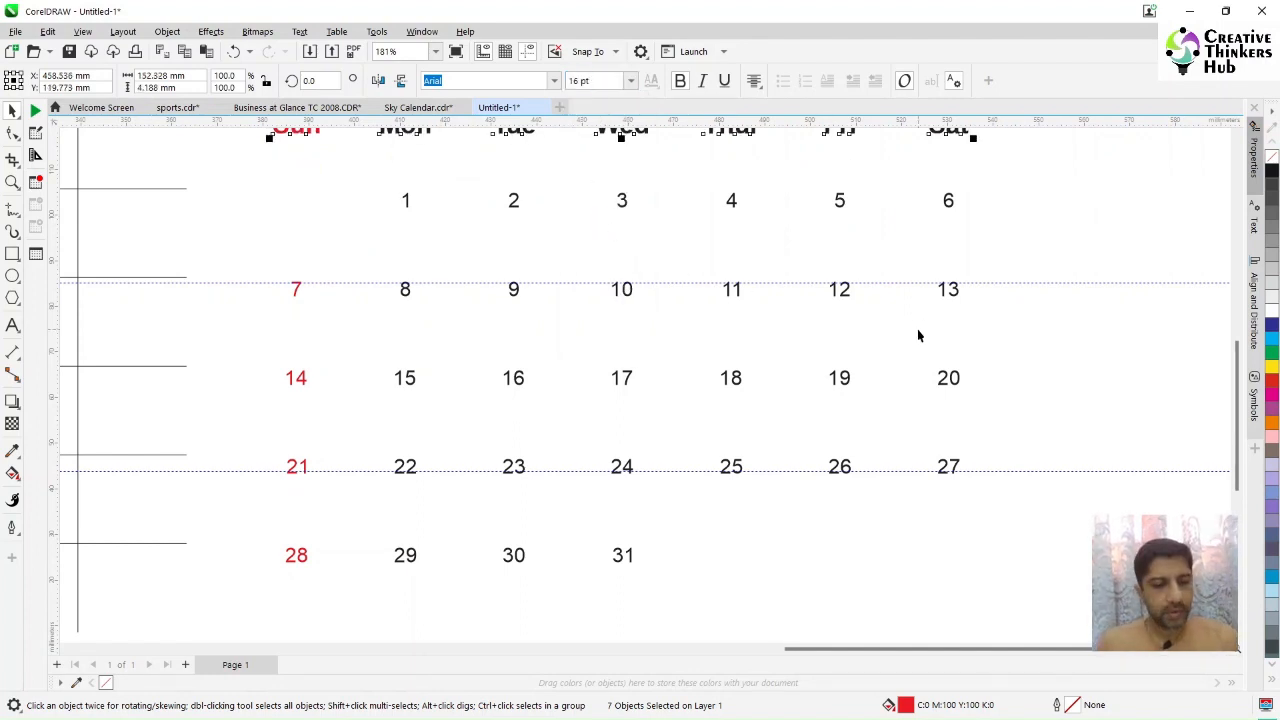
Step: Set the nudge distance to 5 mm
key("F4")
left_click(1024, 614)
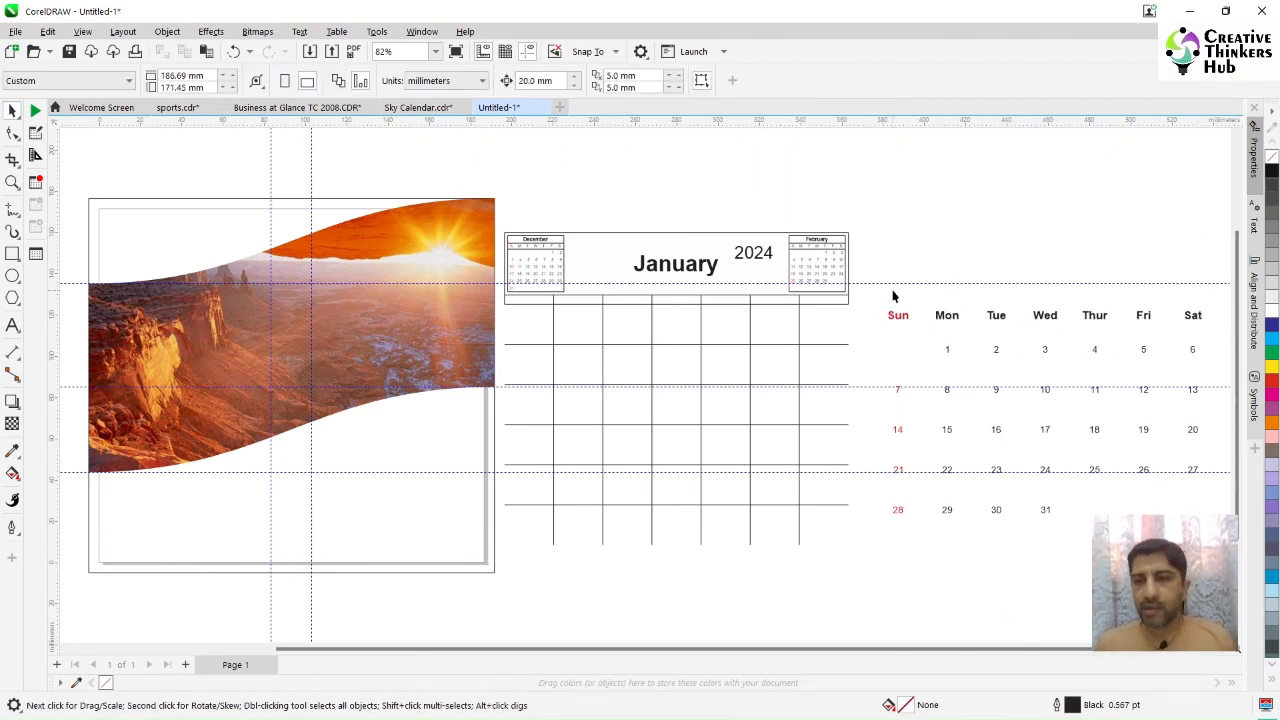
left_click_drag(933, 346, 1123, 380)
left_click_drag(813, 586, 751, 521)
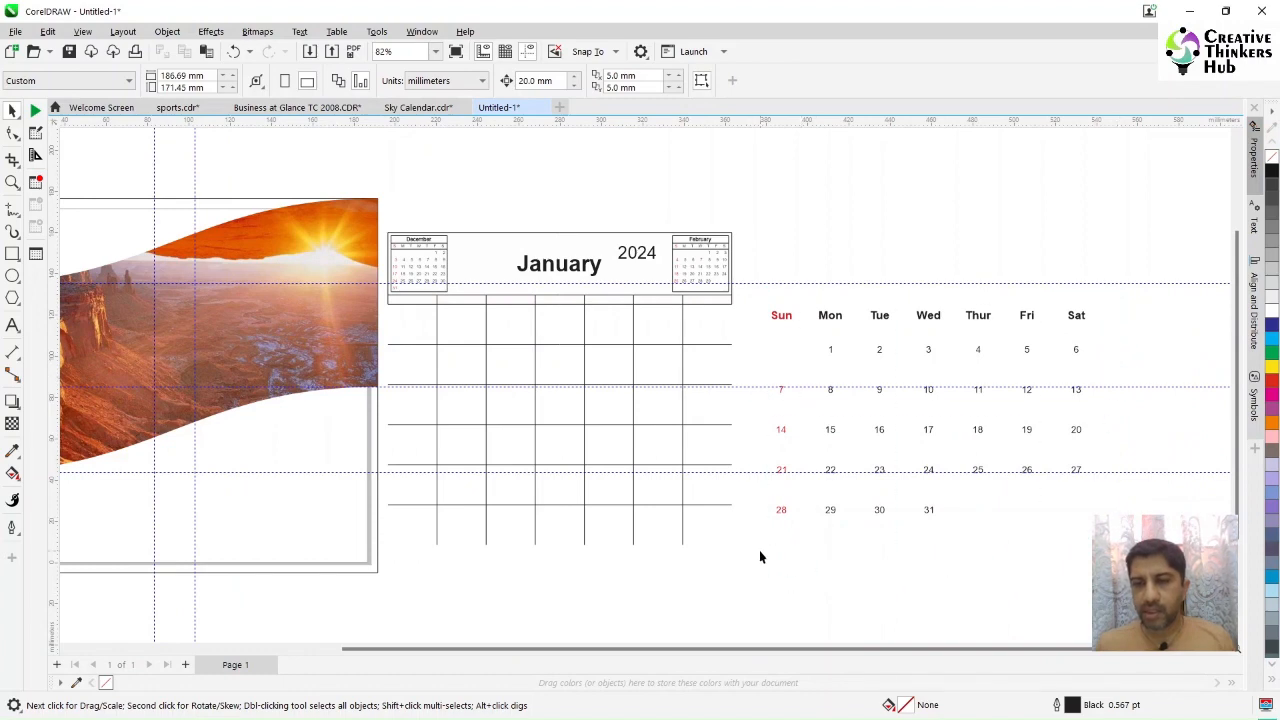
left_click_drag(1137, 494, 1137, 494)
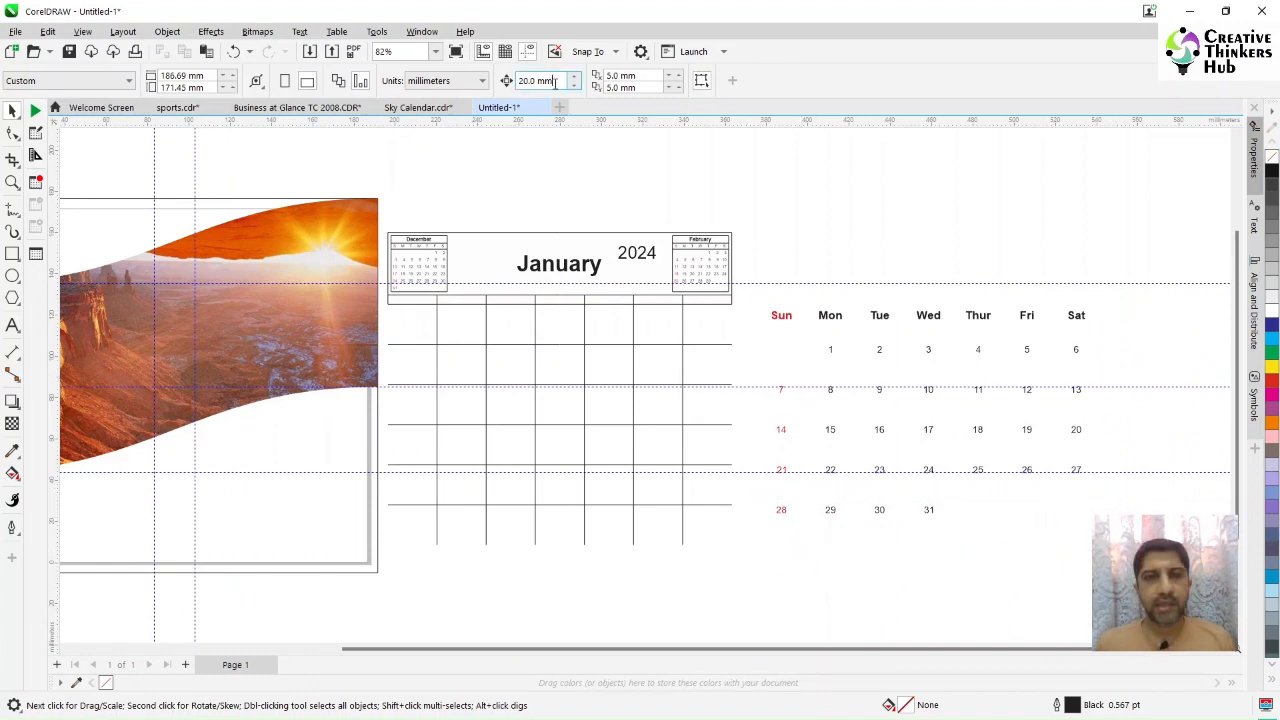
left_click(533, 80)
type("5")
key("Return")
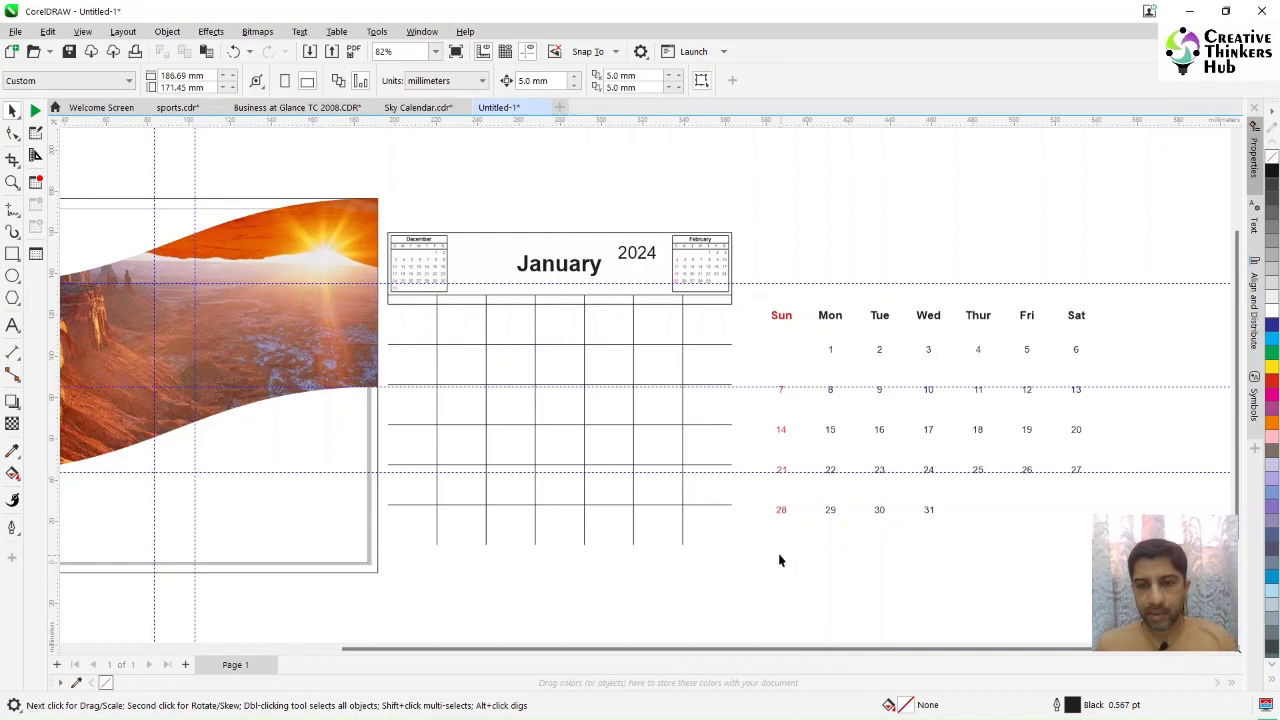
Step: Nudge the lower date rows upward to tighten the spacing between rows
left_click_drag(1173, 344, 1173, 341)
key("Up")
left_click_drag(762, 543, 1115, 413)
key("Up")
key("Up")
key("Up")
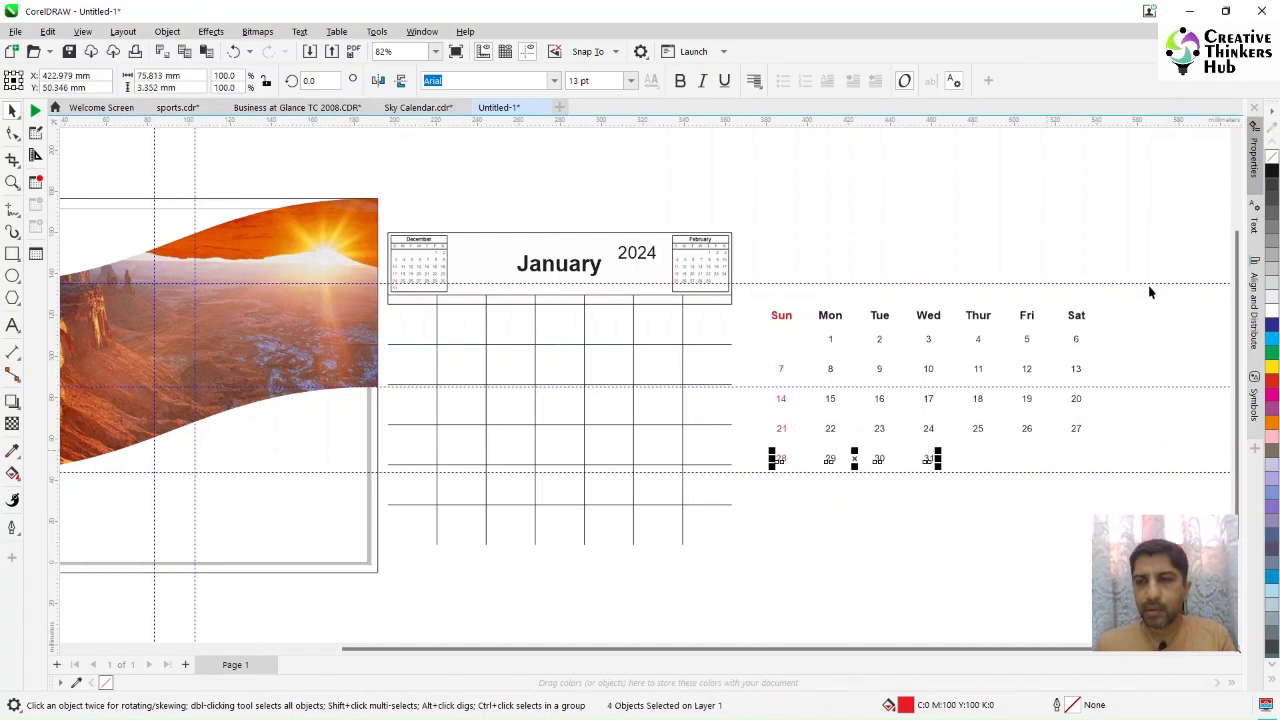
Step: Nudge the Mon to Sat columns left step by step to tighten the column spacing
left_click(1132, 300)
left_click_drag(847, 518, 803, 525)
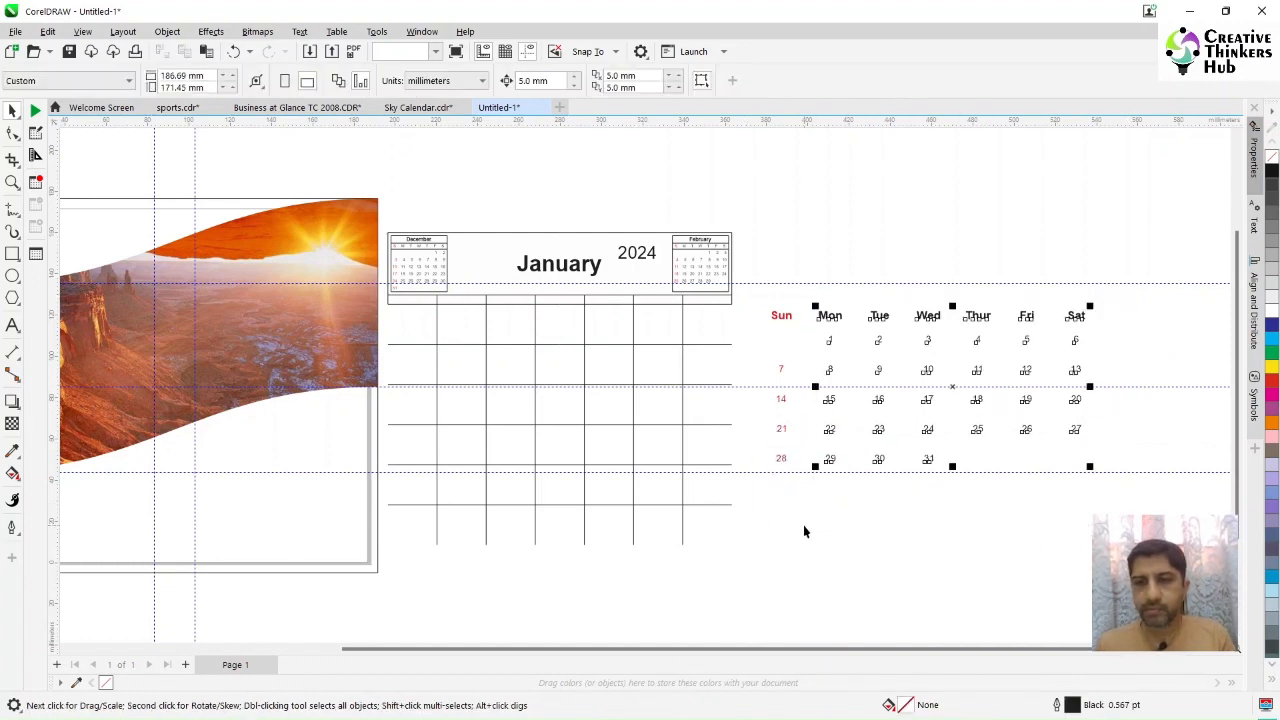
key("Left")
left_click_drag(1155, 300, 873, 532)
key("Left")
key("Left")
left_click_drag(1120, 297, 949, 484)
key("Left")
key("Left")
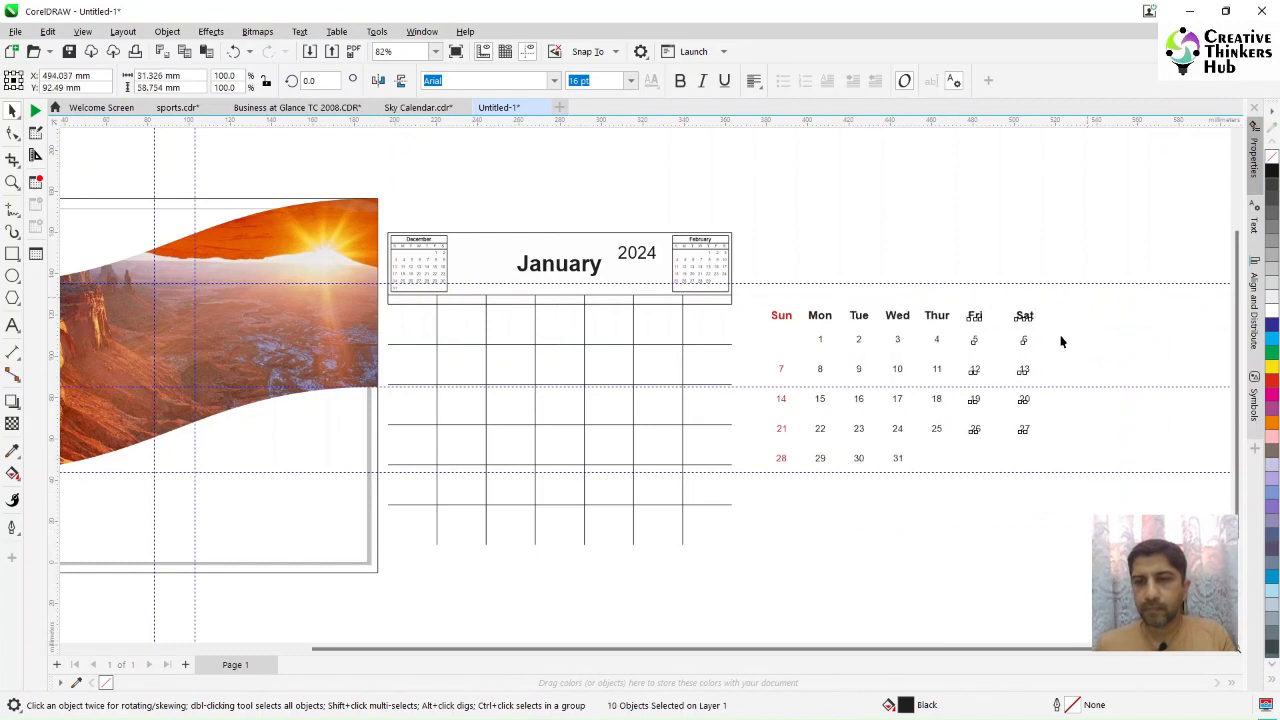
left_click_drag(1076, 299, 989, 486)
key("Left")
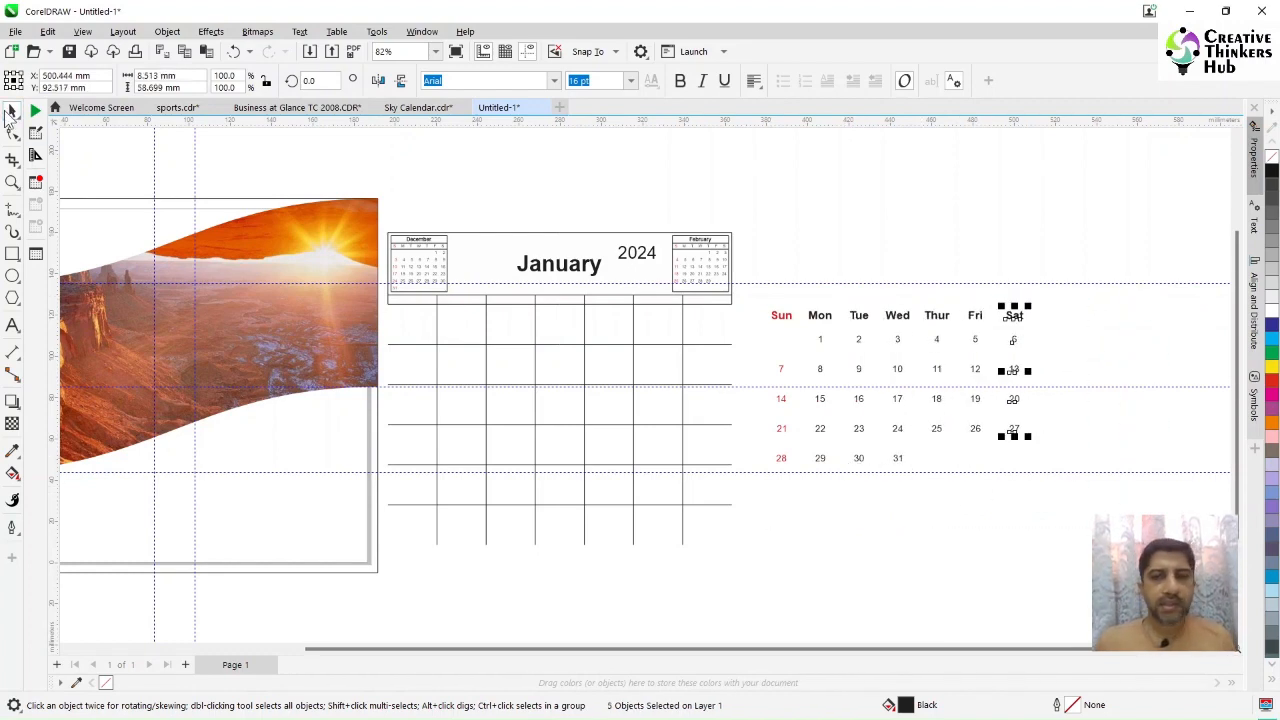
Step: Select the whole restyled date grid and move it onto the page below the wave band
left_click(1094, 305)
left_click_drag(810, 510, 766, 523)
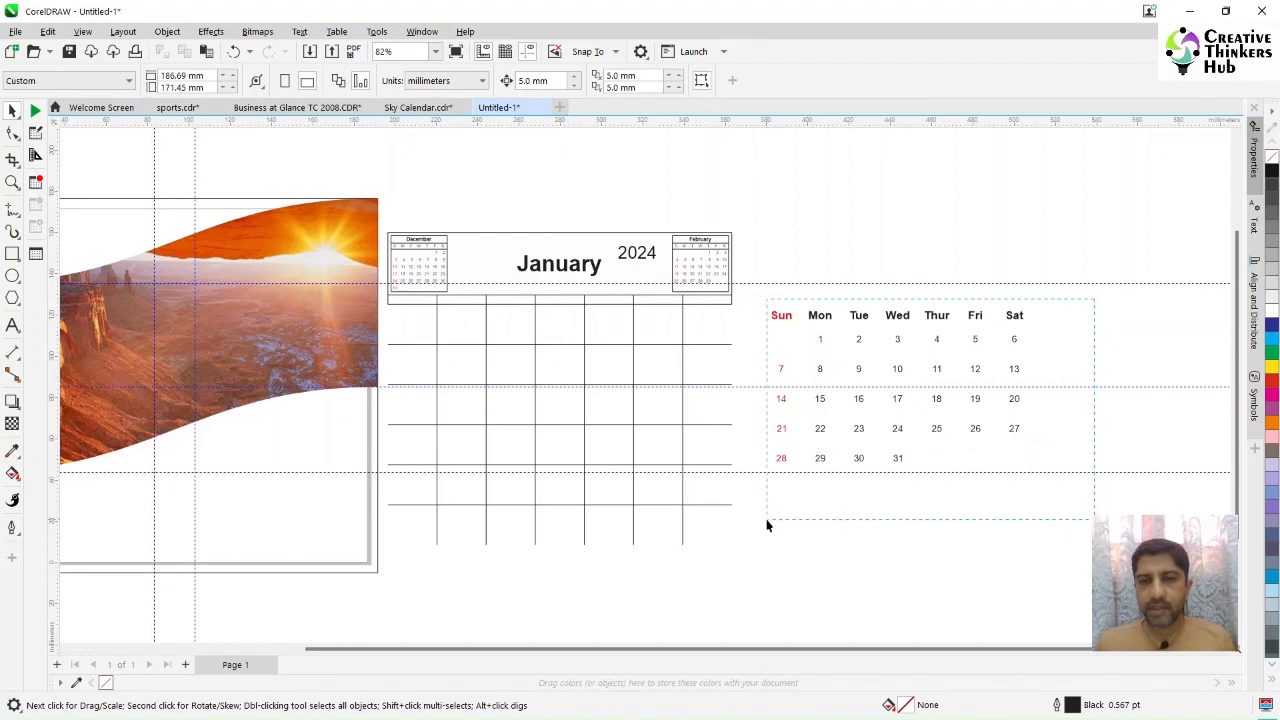
left_click_drag(897, 398, 231, 488)
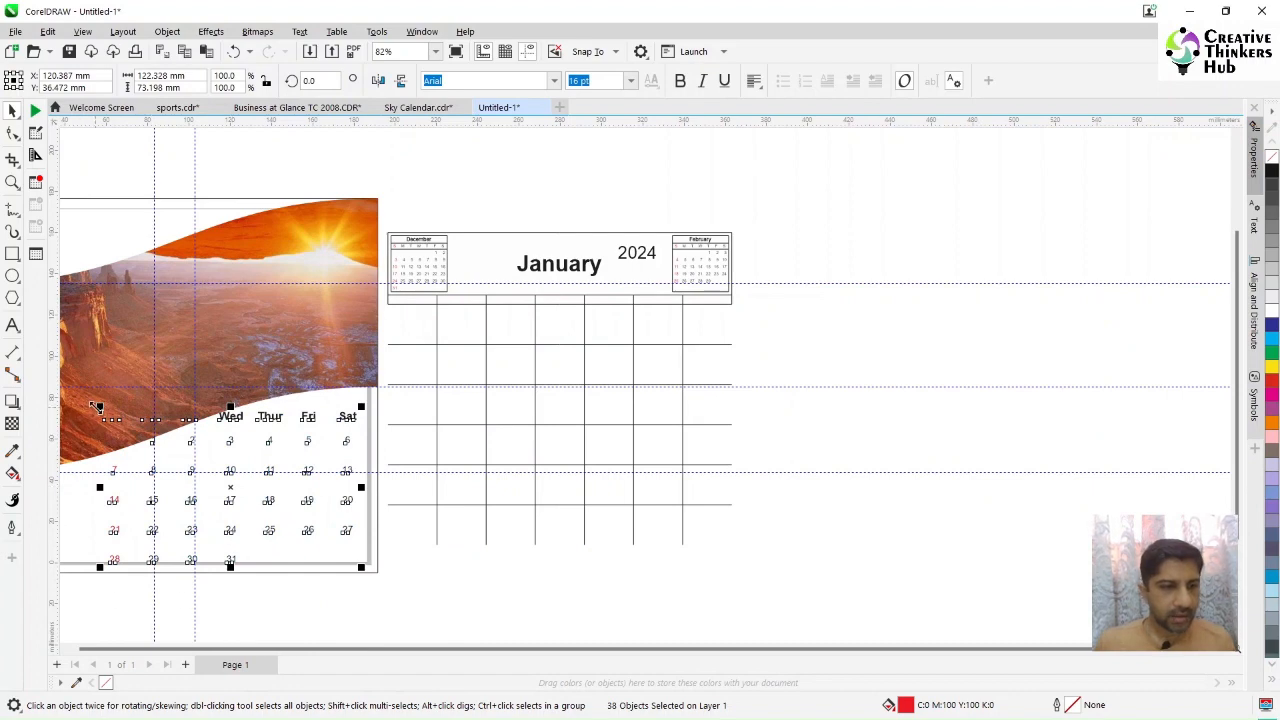
Step: Scale the date grid down and fit it into the lower right area of the page
left_click_drag(97, 406, 150, 439)
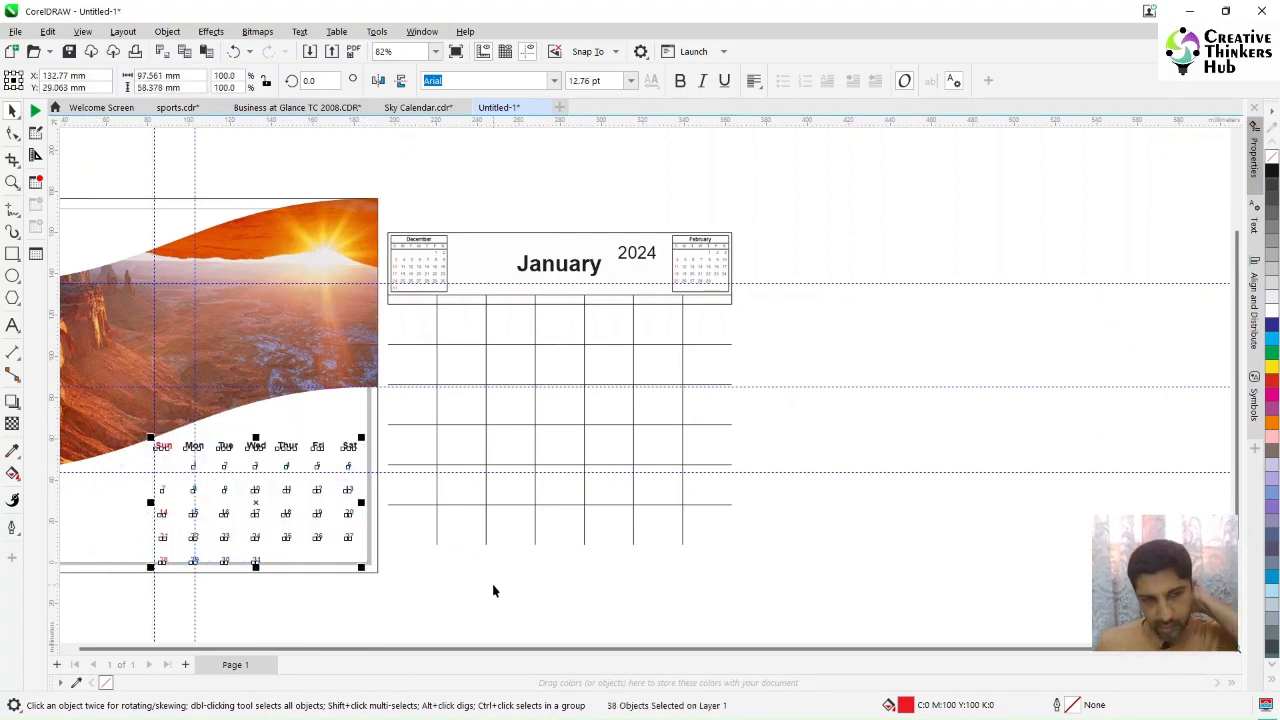
scroll(493, 591, "up", 1)
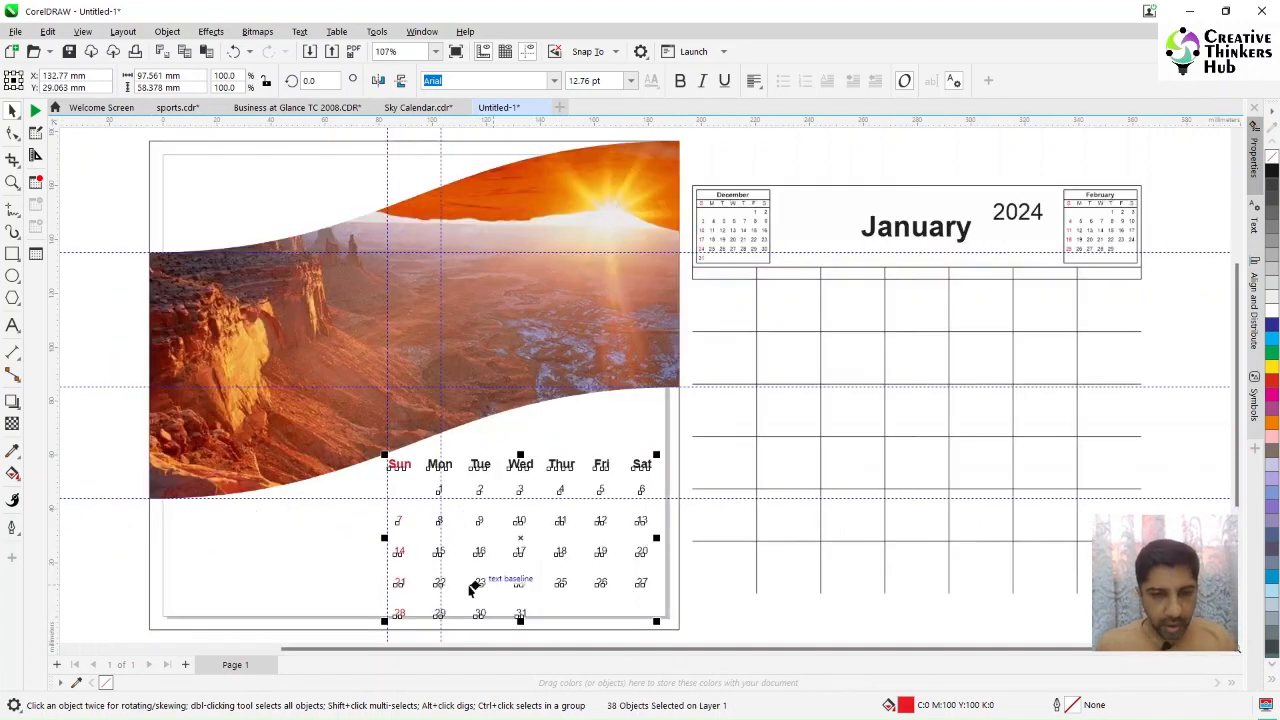
left_click_drag(521, 540, 520, 532)
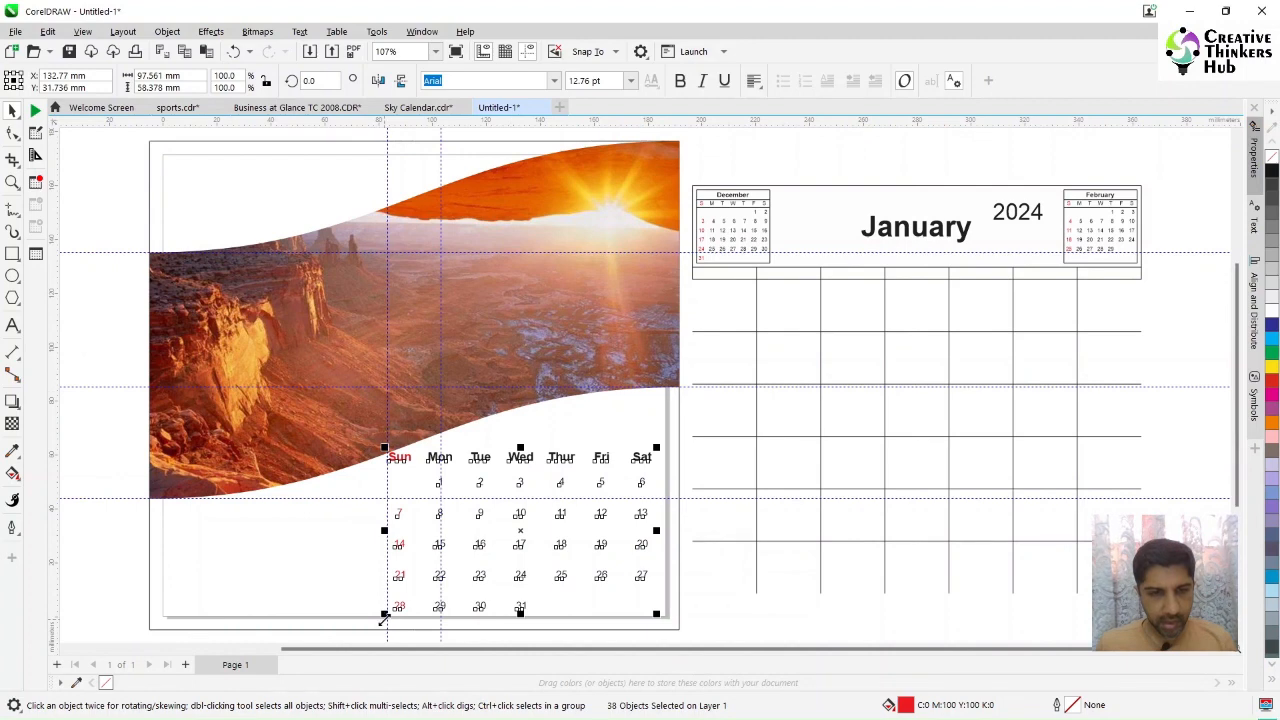
left_click_drag(384, 613, 392, 609)
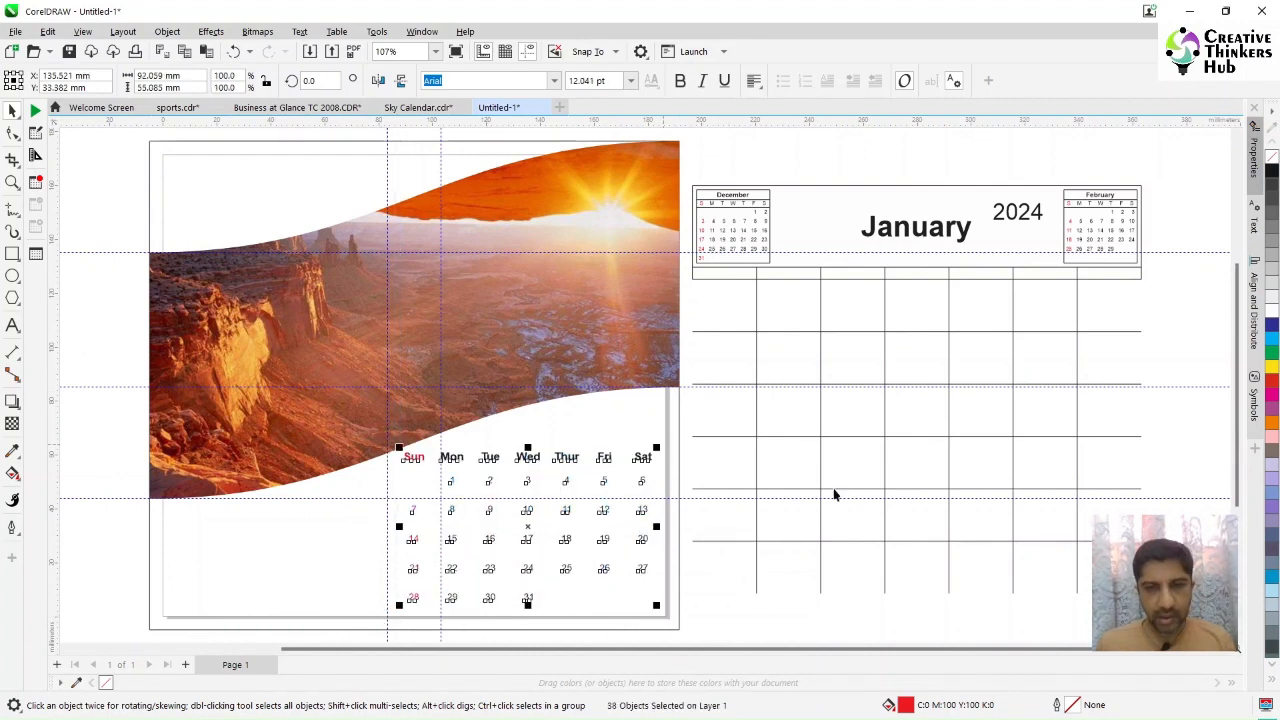
left_click(897, 627)
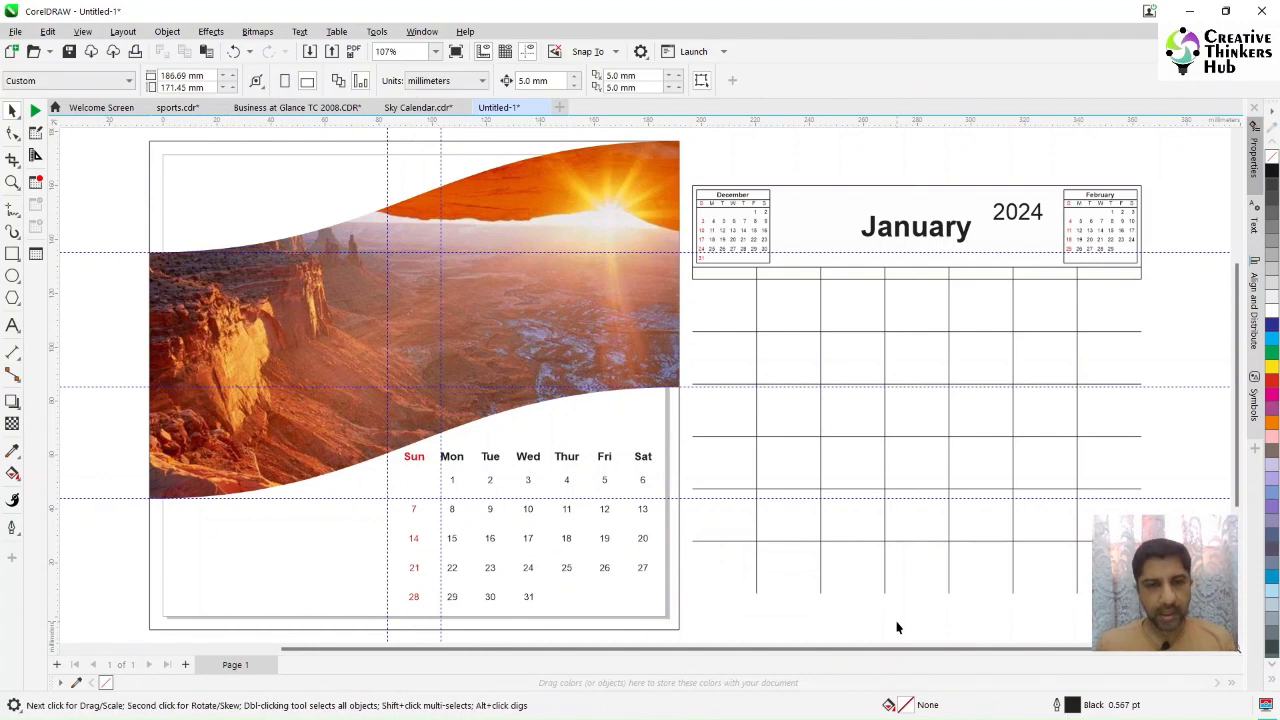
Step: Move the February and December small calendars to the lower left of the page
left_click(1051, 263)
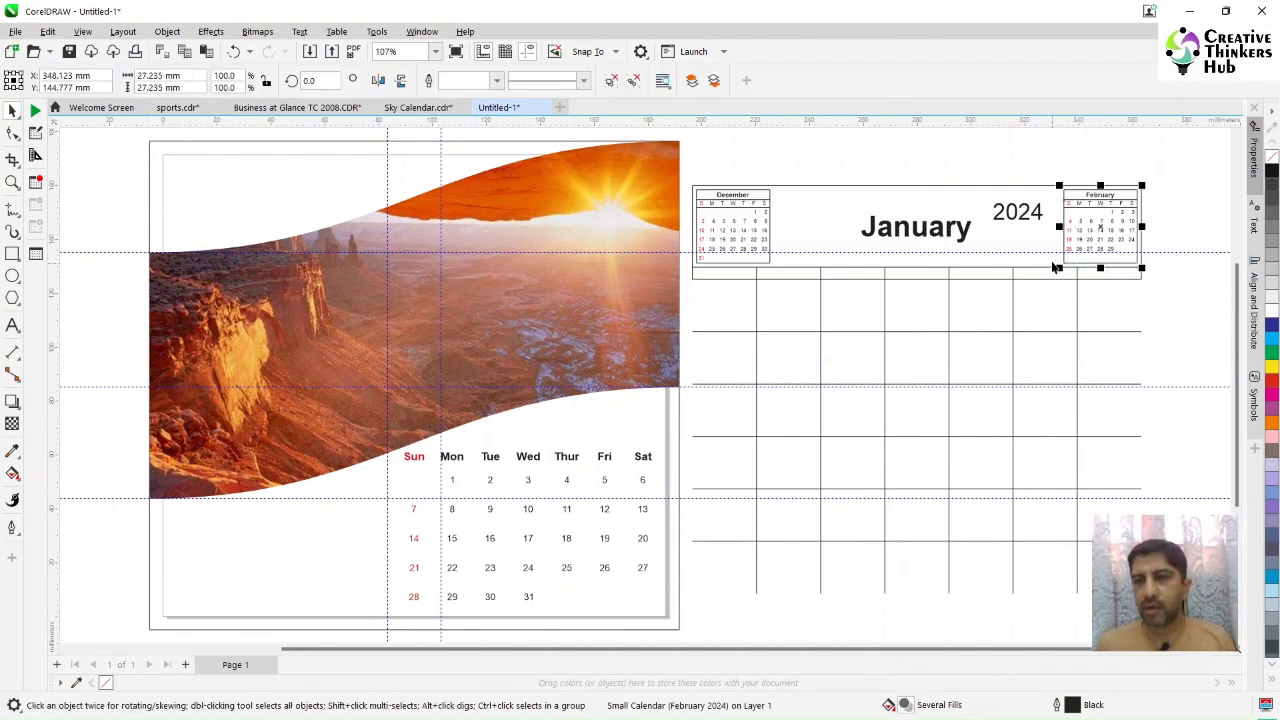
left_click_drag(1110, 229, 347, 571)
left_click_drag(684, 169, 784, 285)
left_click_drag(730, 234, 264, 566)
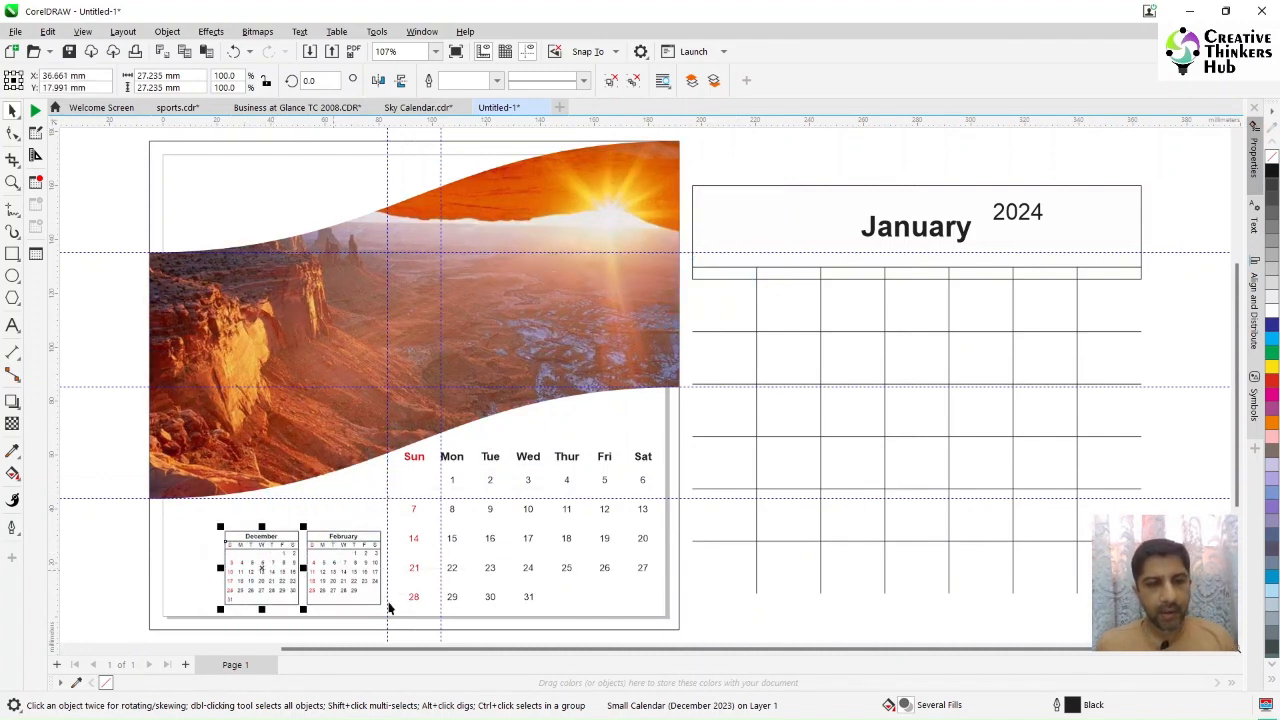
Step: Select both small calendars with the 28 and nudge them up level with the bottom date row
left_click(335, 582, "shift")
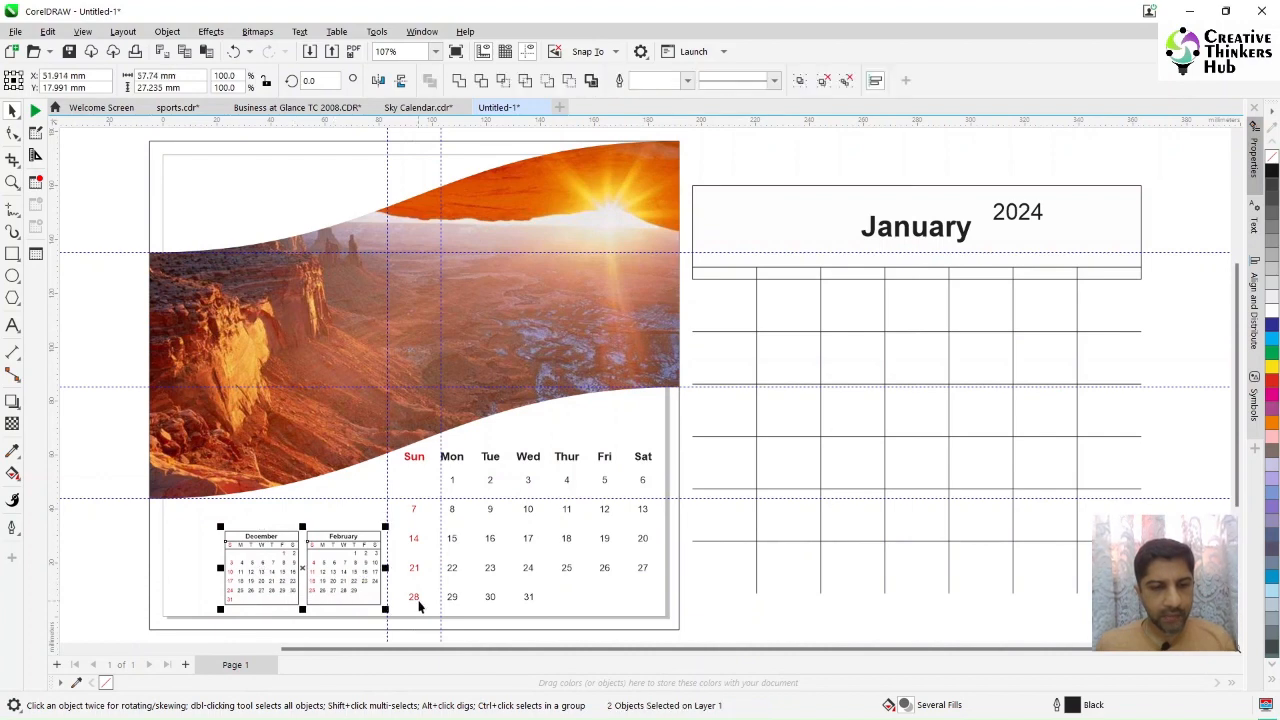
left_click(414, 599, "shift")
key("Up")
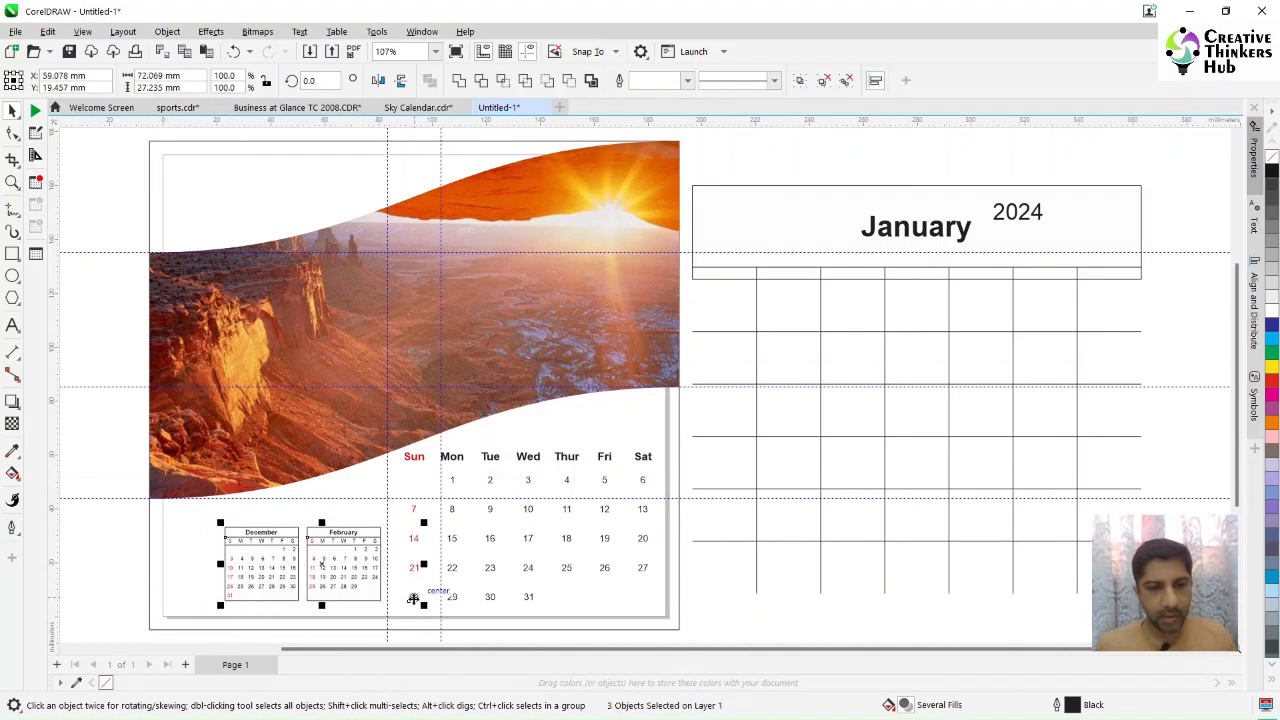
left_click(737, 602)
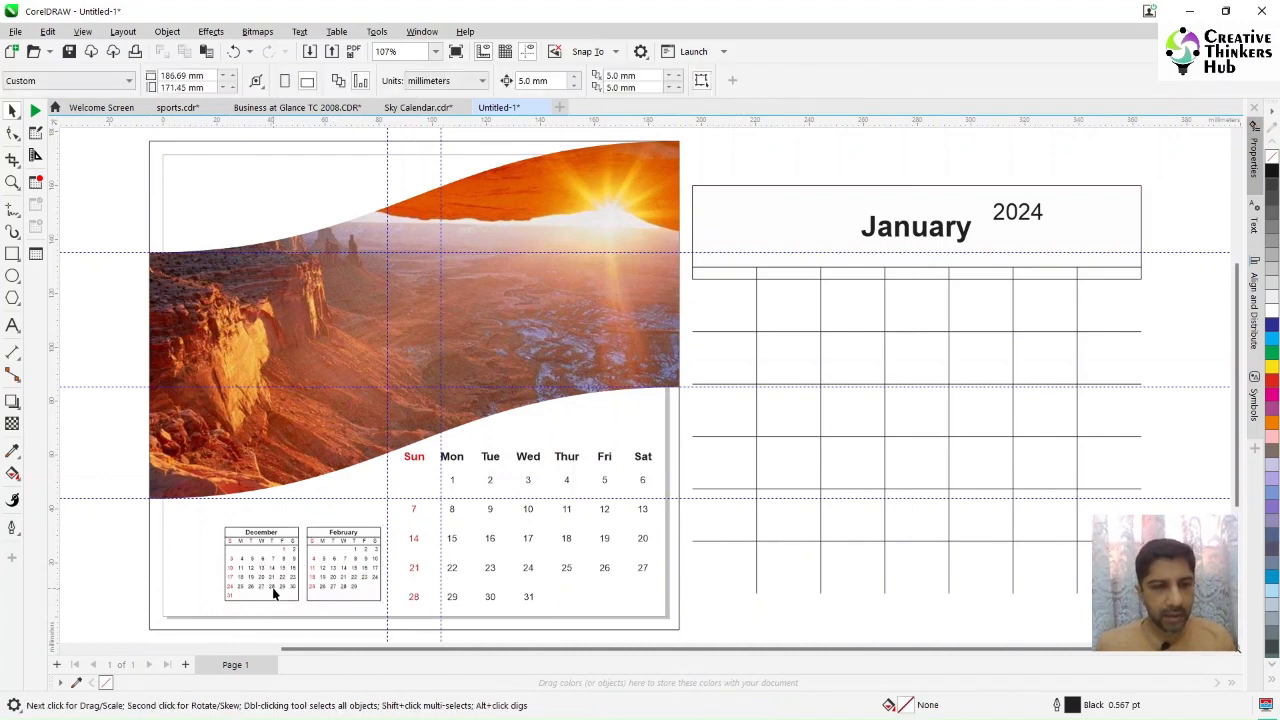
Step: Enlarge both small calendars to fill the space beside the date grid
left_click(274, 593)
left_click(344, 578, "shift")
left_click_drag(226, 522, 157, 511)
left_click(783, 606)
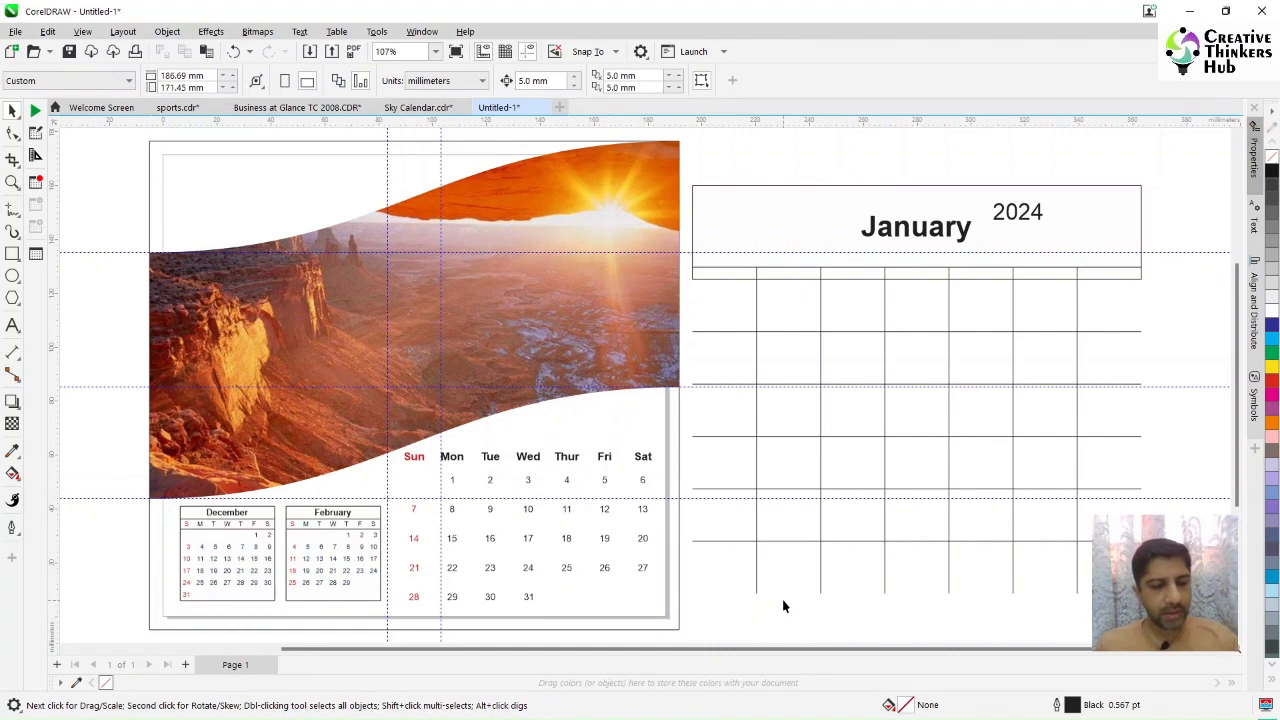
Step: Move the 2024 year text to the top left corner of the page, above the photo band
left_click(1020, 218)
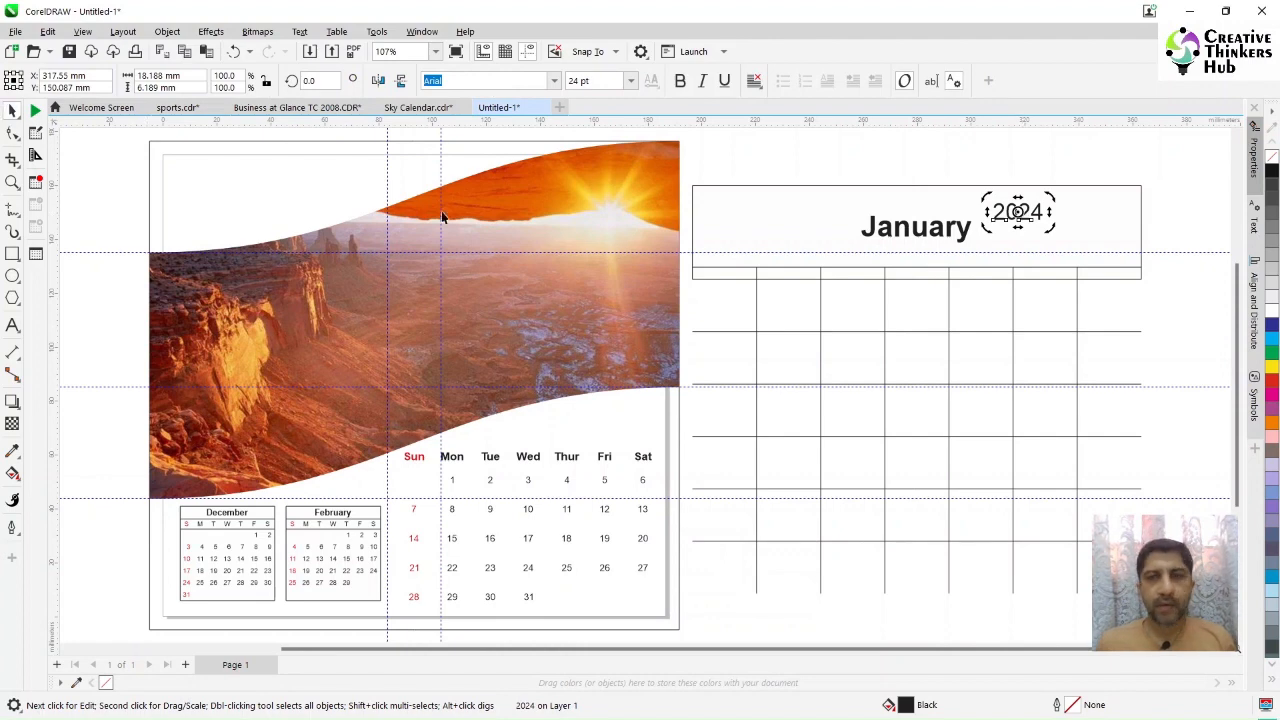
left_click(958, 158)
left_click(1016, 218)
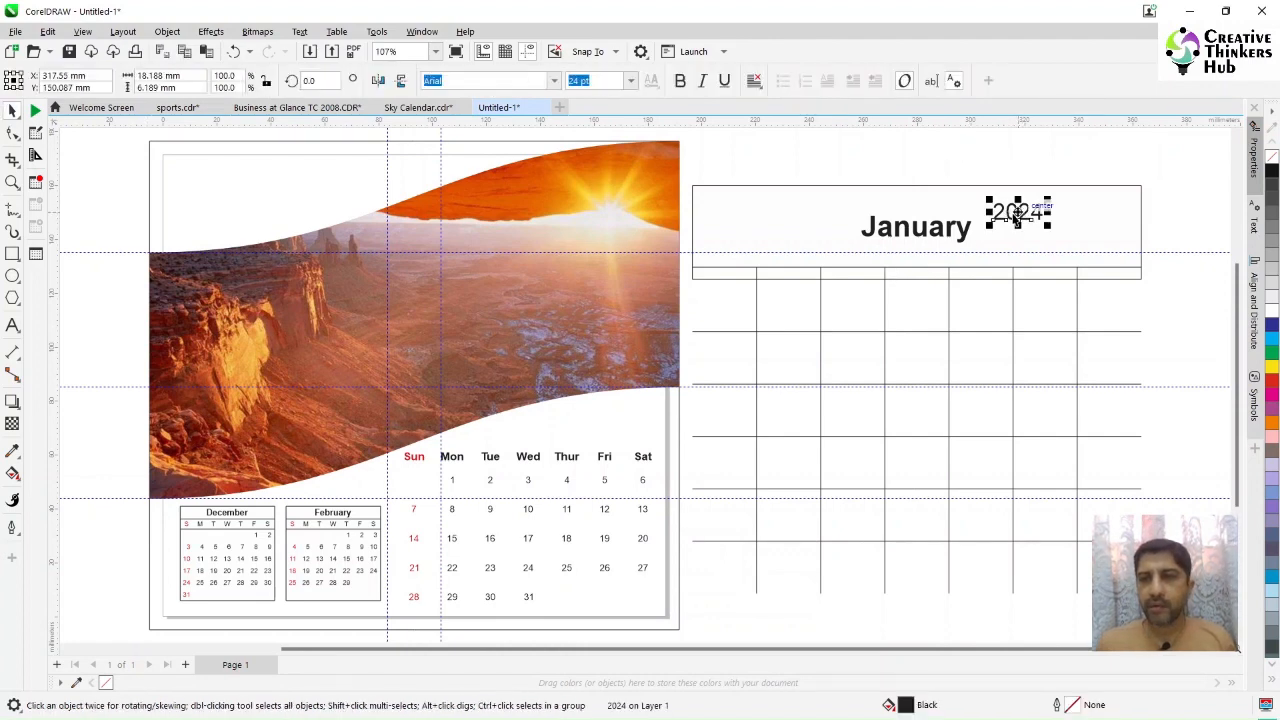
left_click_drag(1016, 212, 246, 200)
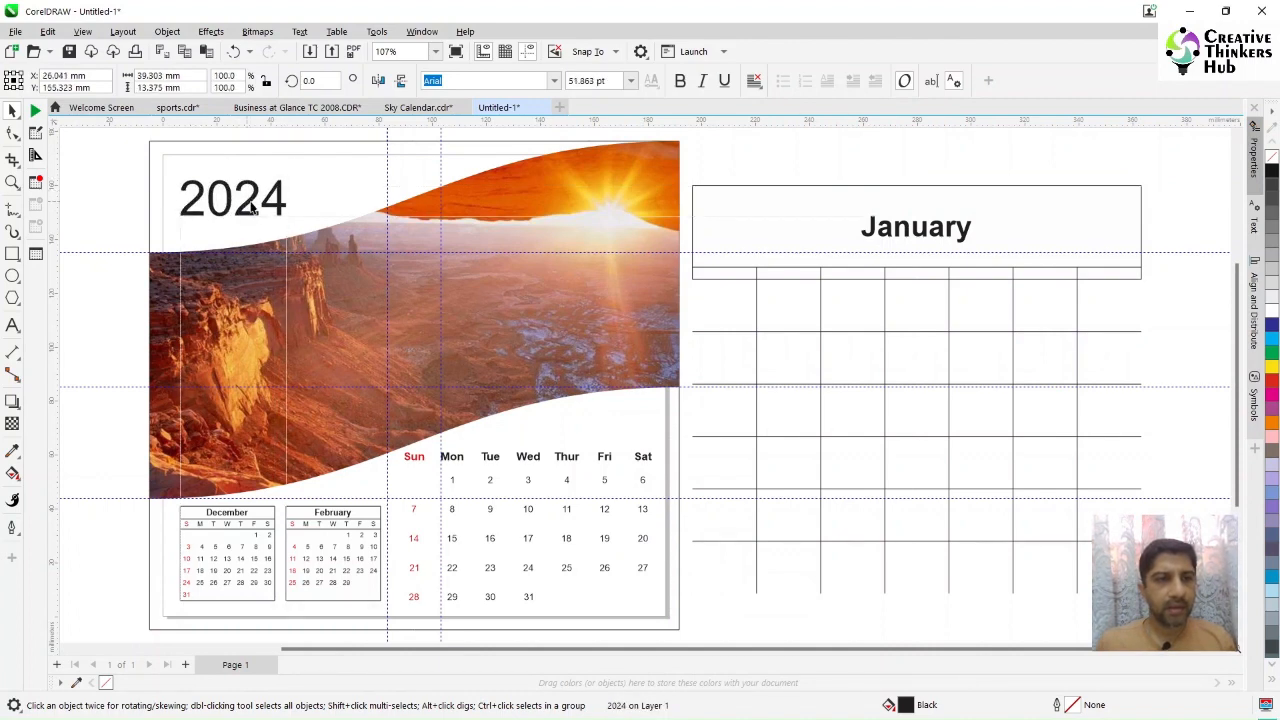
Step: Move the January heading onto the page, just above the date grid's weekday row
left_click(689, 176)
left_click(866, 229)
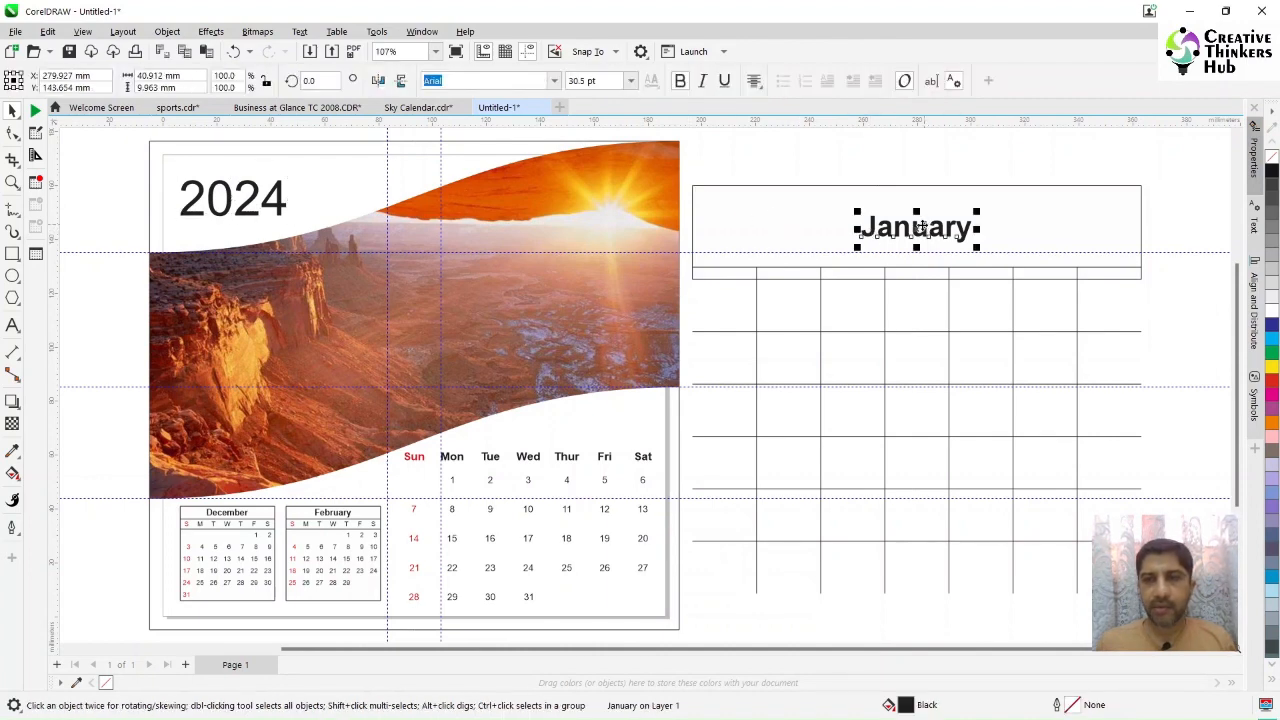
left_click_drag(920, 229, 605, 434)
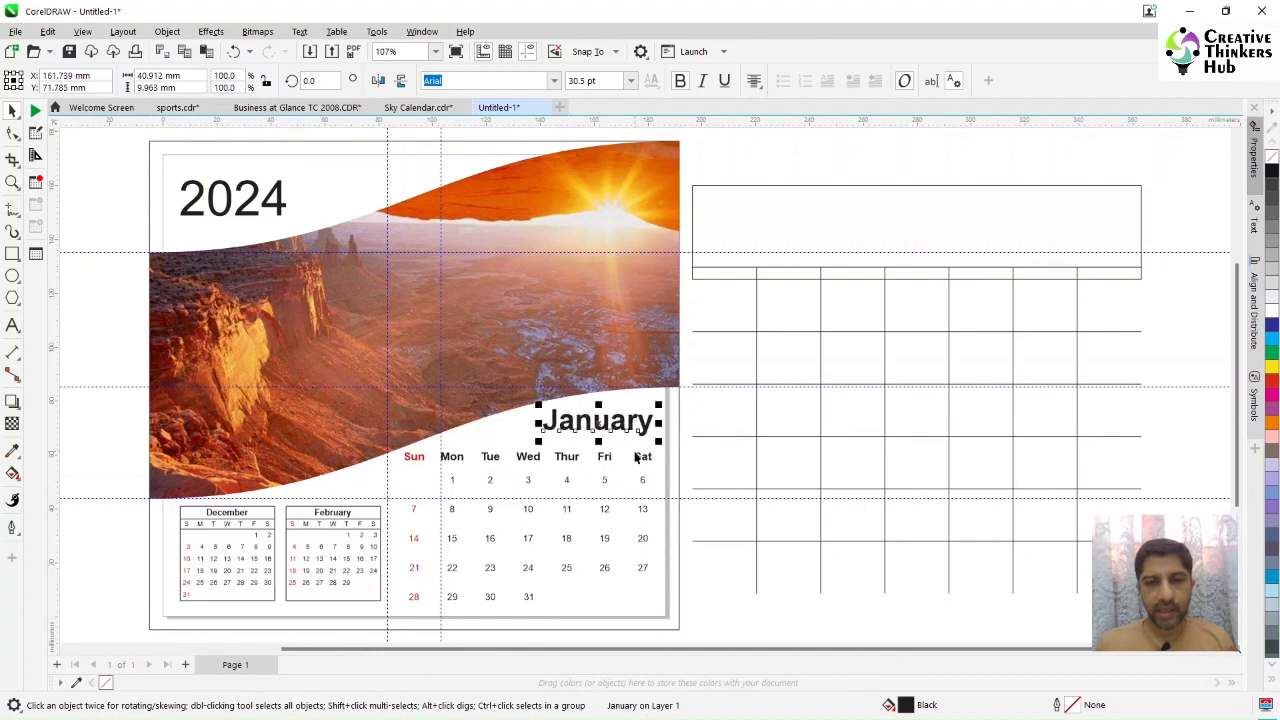
Step: Delete the leftover empty calendar table beside the page
left_click(645, 459, "shift")
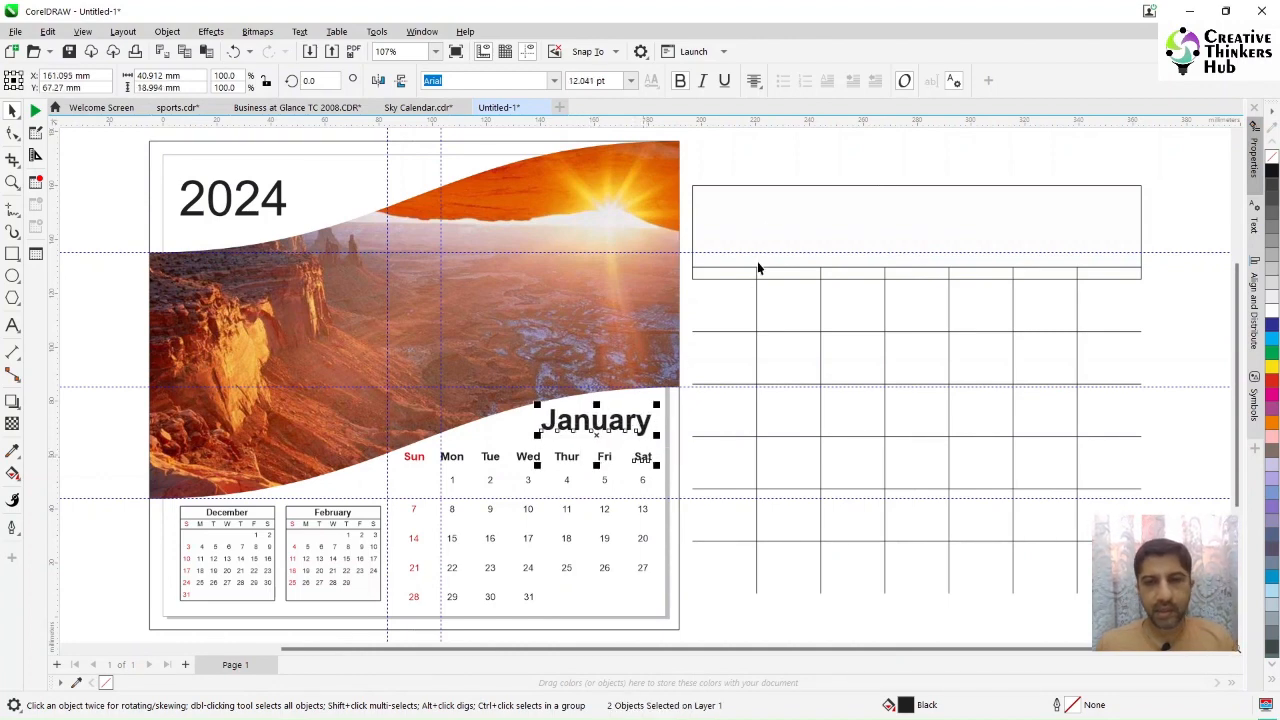
left_click_drag(684, 170, 1168, 615)
key("Delete")
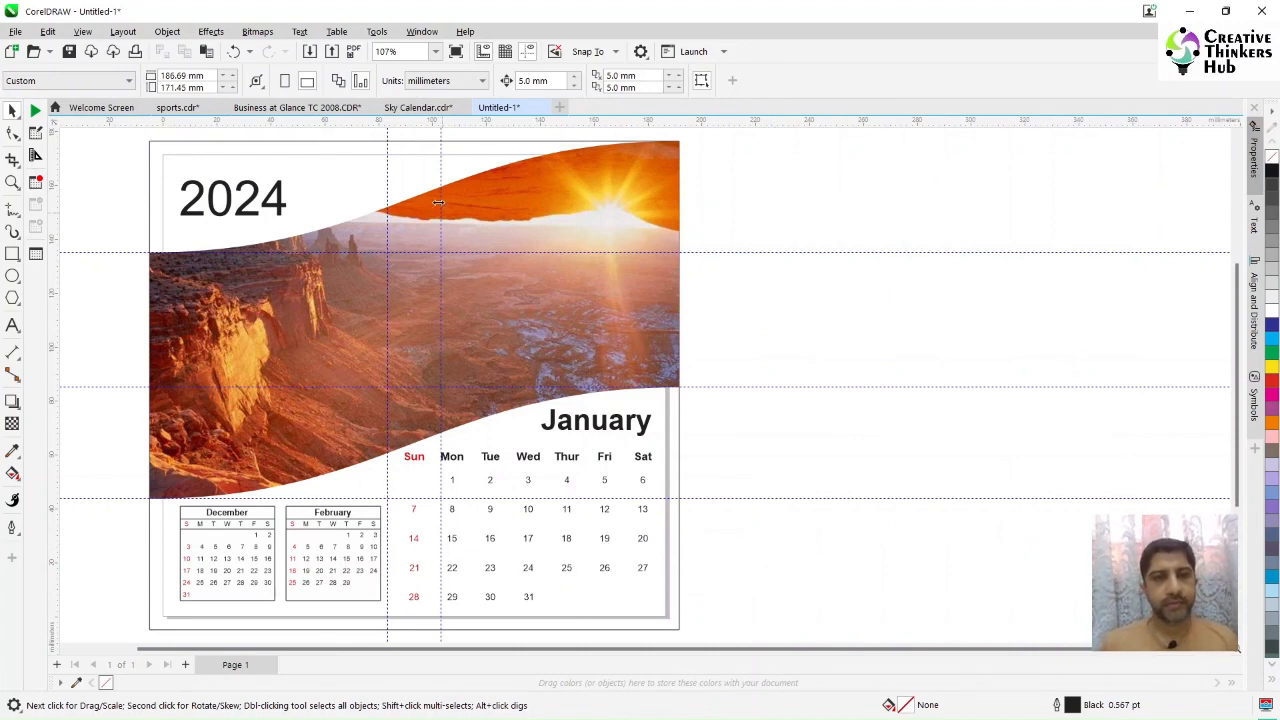
Step: Set the 2024 text to the Avant Guard font and enlarge it slightly
left_click(241, 216)
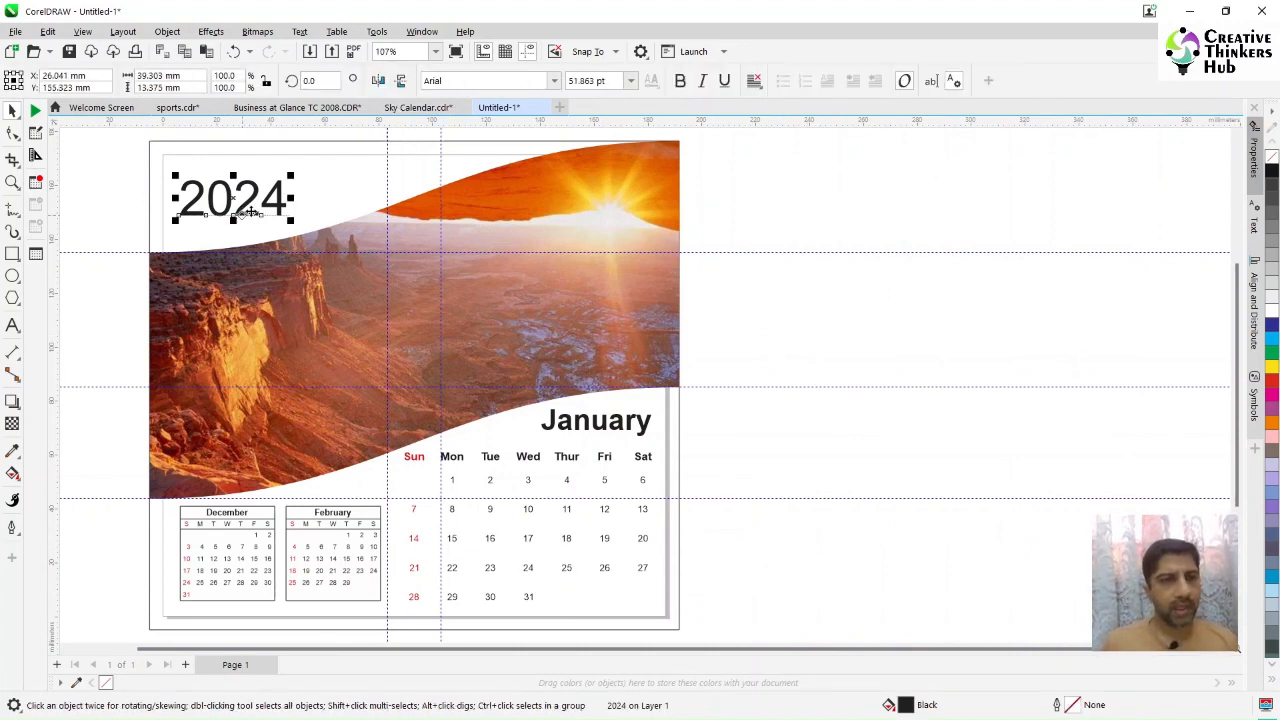
left_click(554, 80)
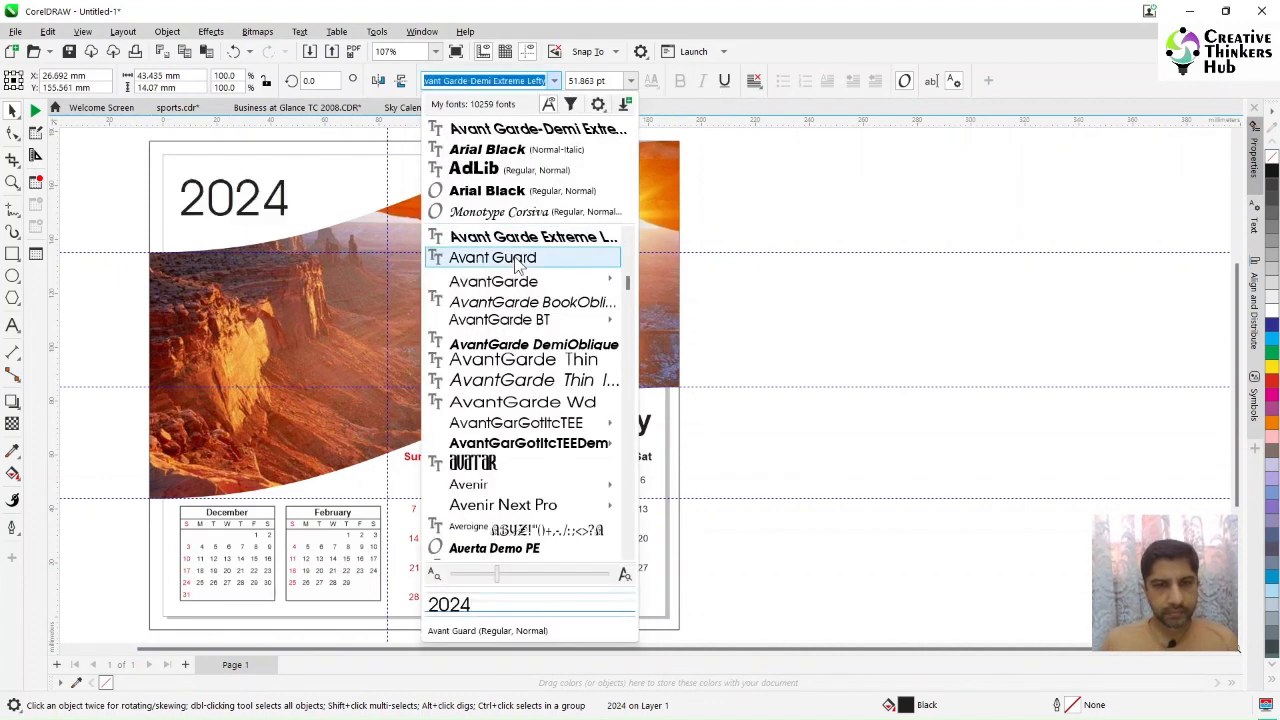
left_click(515, 258)
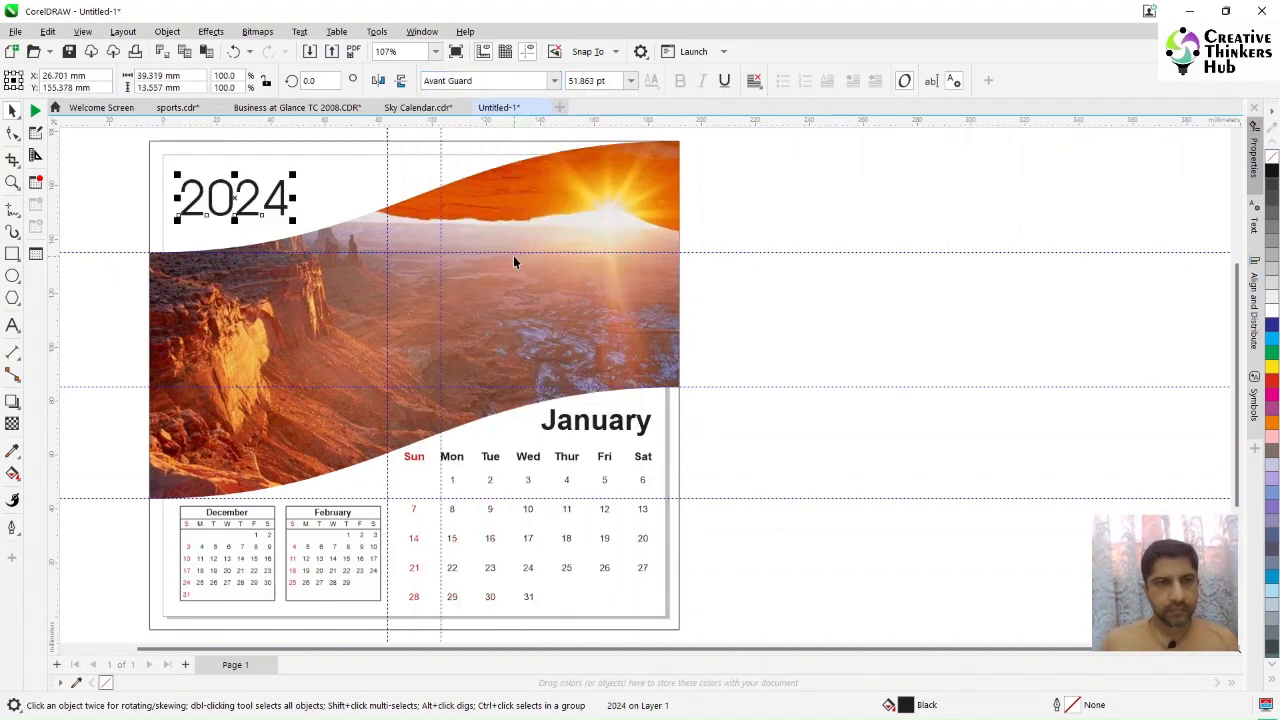
left_click_drag(294, 174, 311, 168)
Step: Change the 2024 text's font to Academy Engraved LET
left_click(554, 80)
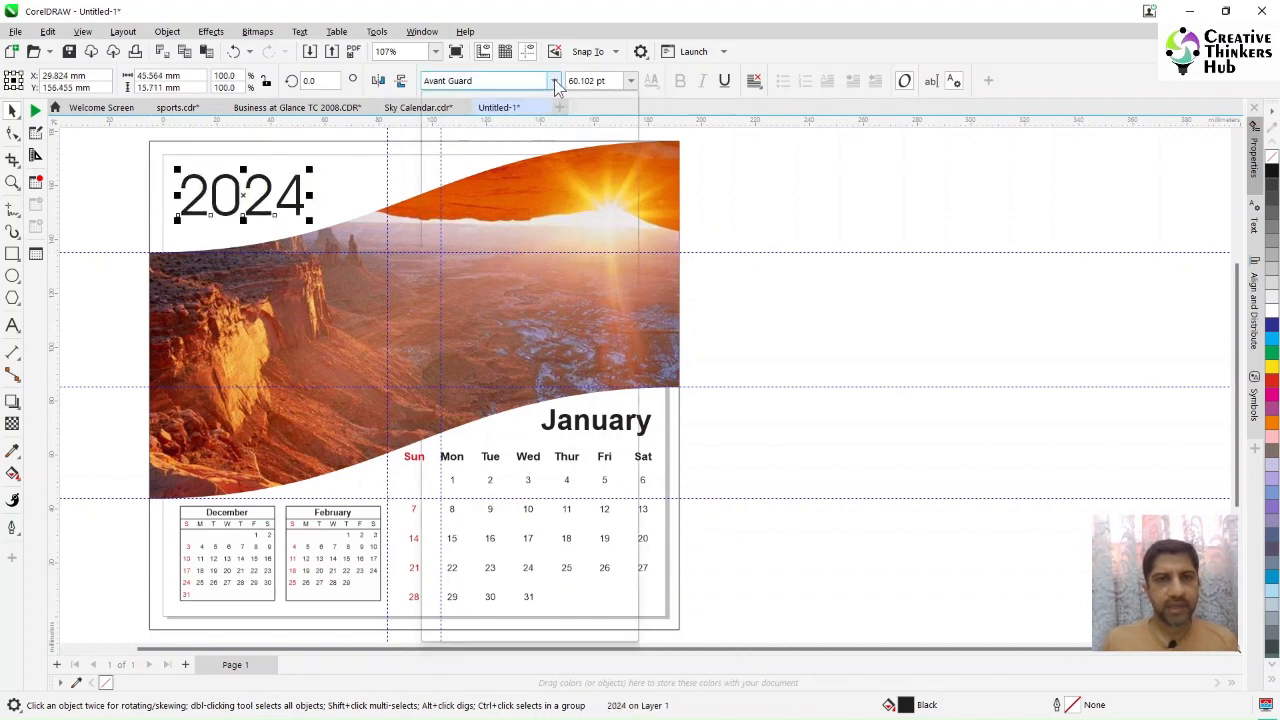
mouse_move(590, 299)
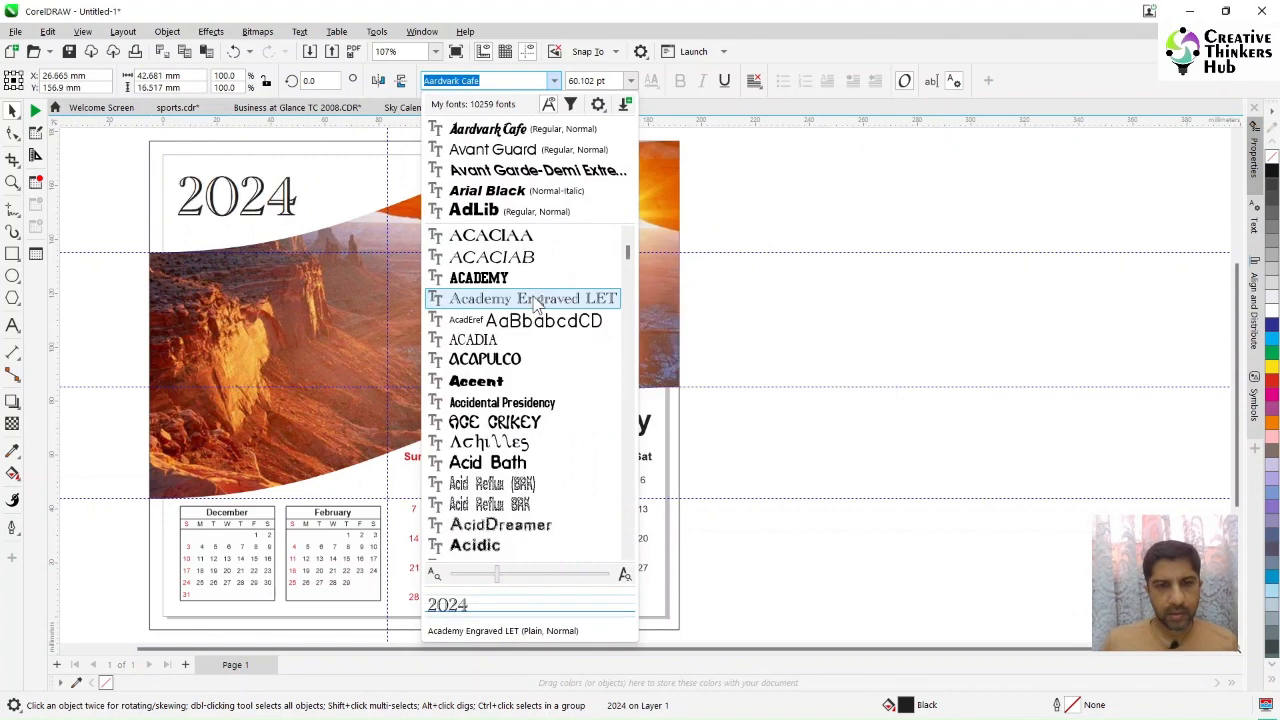
left_click(532, 299)
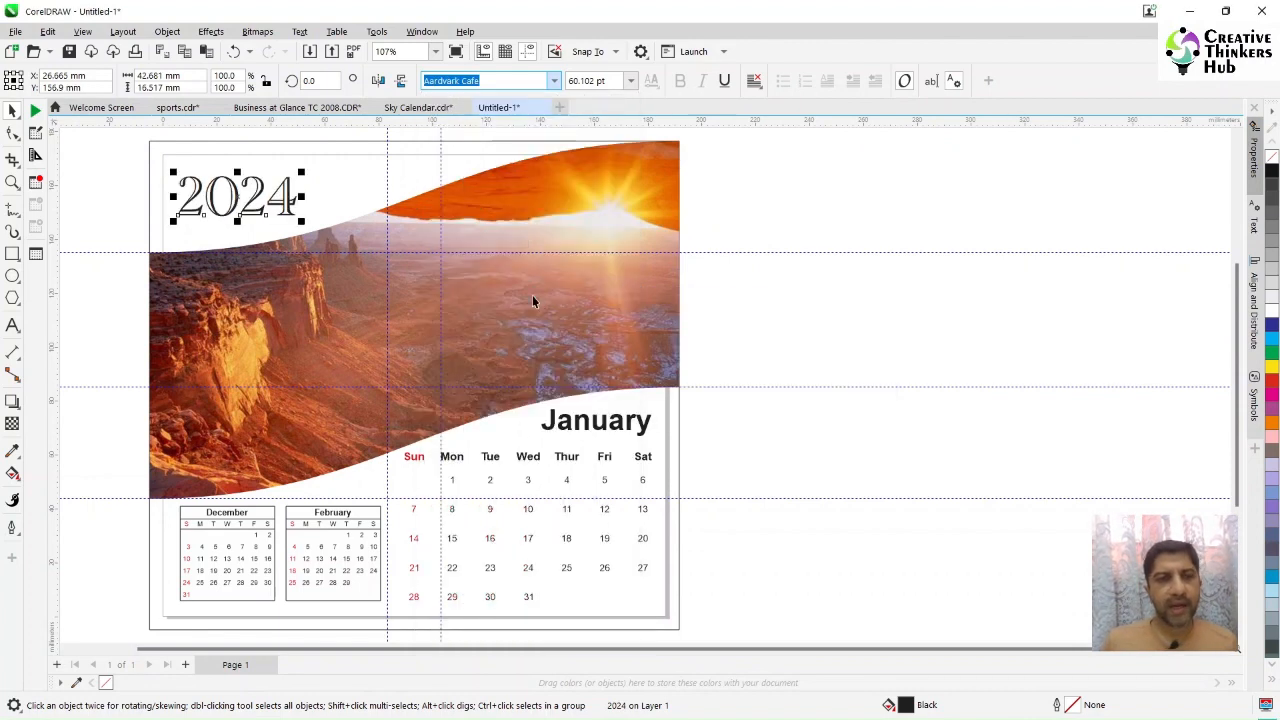
mouse_move(247, 203)
left_mouse_down()
mouse_move(262, 206)
mouse_move(250, 201)
left_mouse_up()
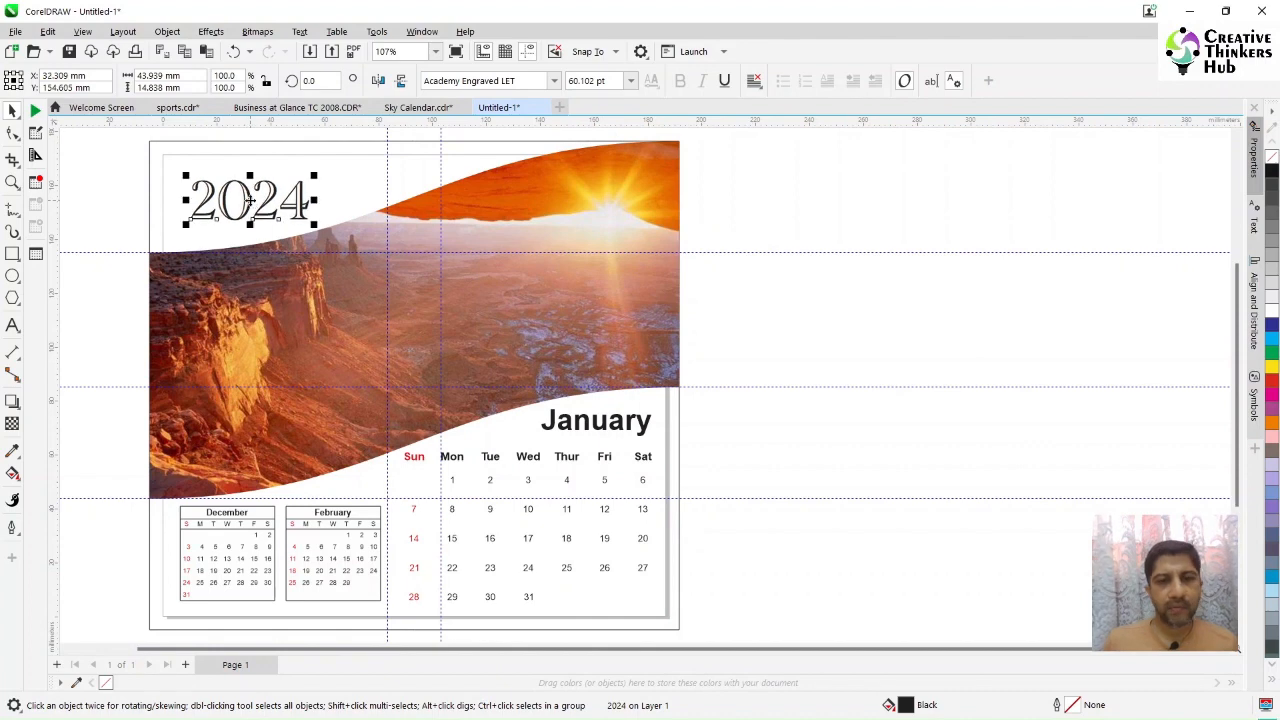
Step: Set the January heading's font to Academy Engraved LET
left_click(590, 424)
left_click(553, 80)
left_click(522, 168)
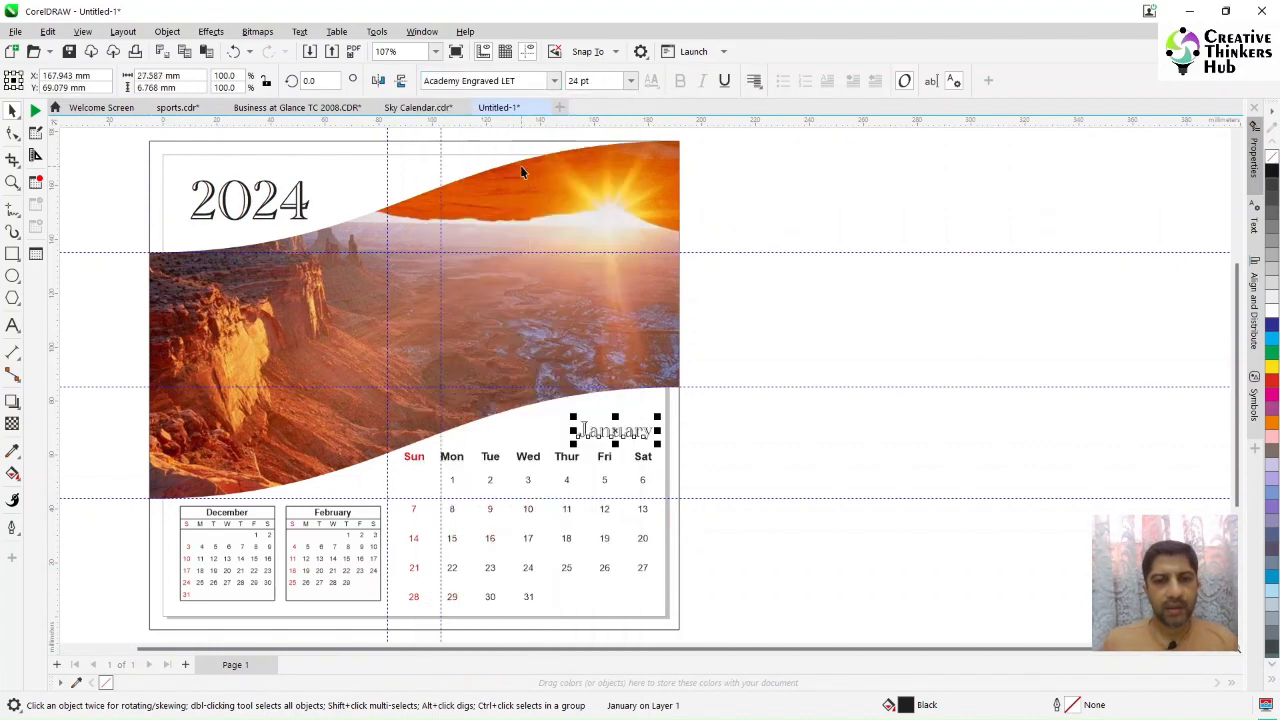
Step: Resize the January heading to 36 pt
left_click_drag(573, 426, 527, 405)
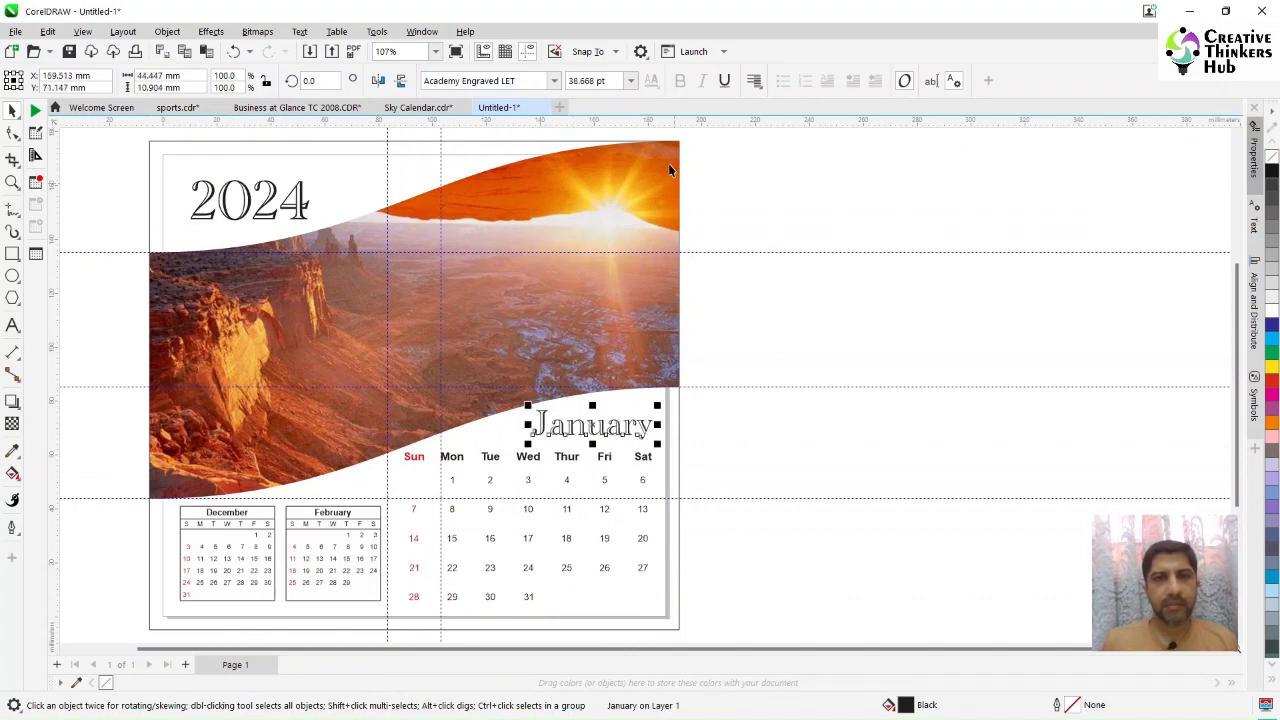
left_click(629, 80)
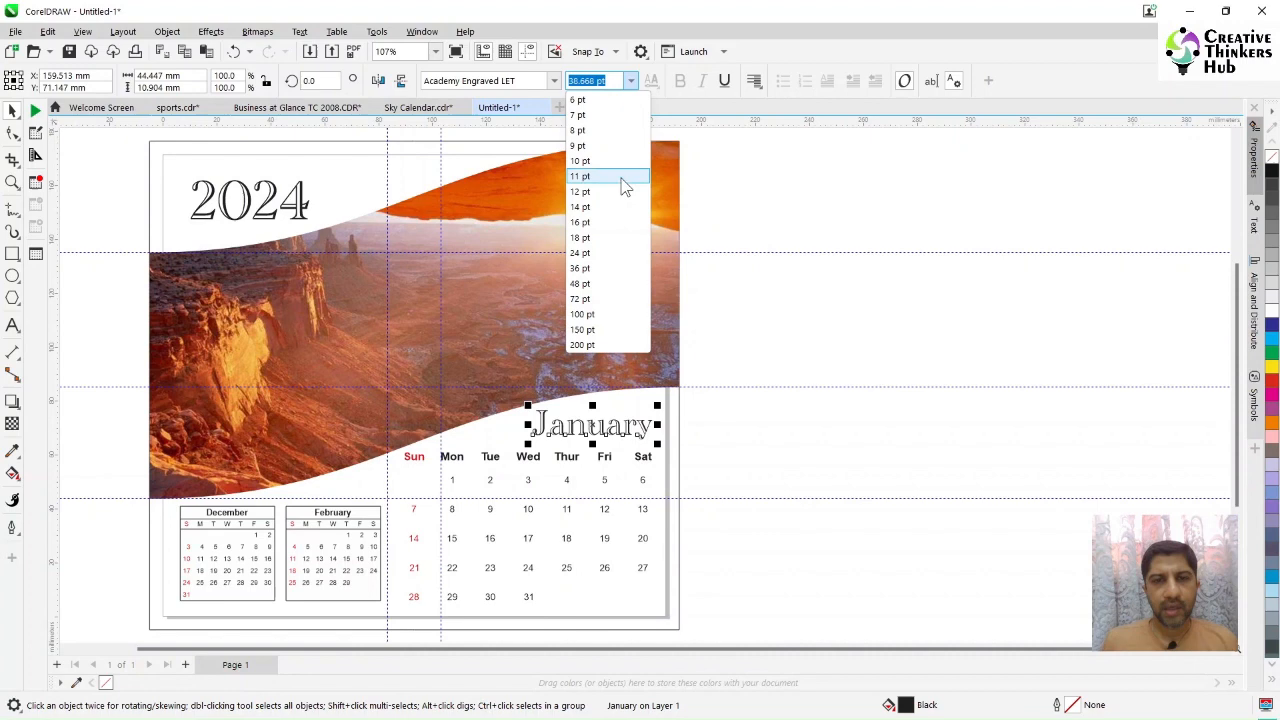
left_click(604, 266)
left_click(807, 430)
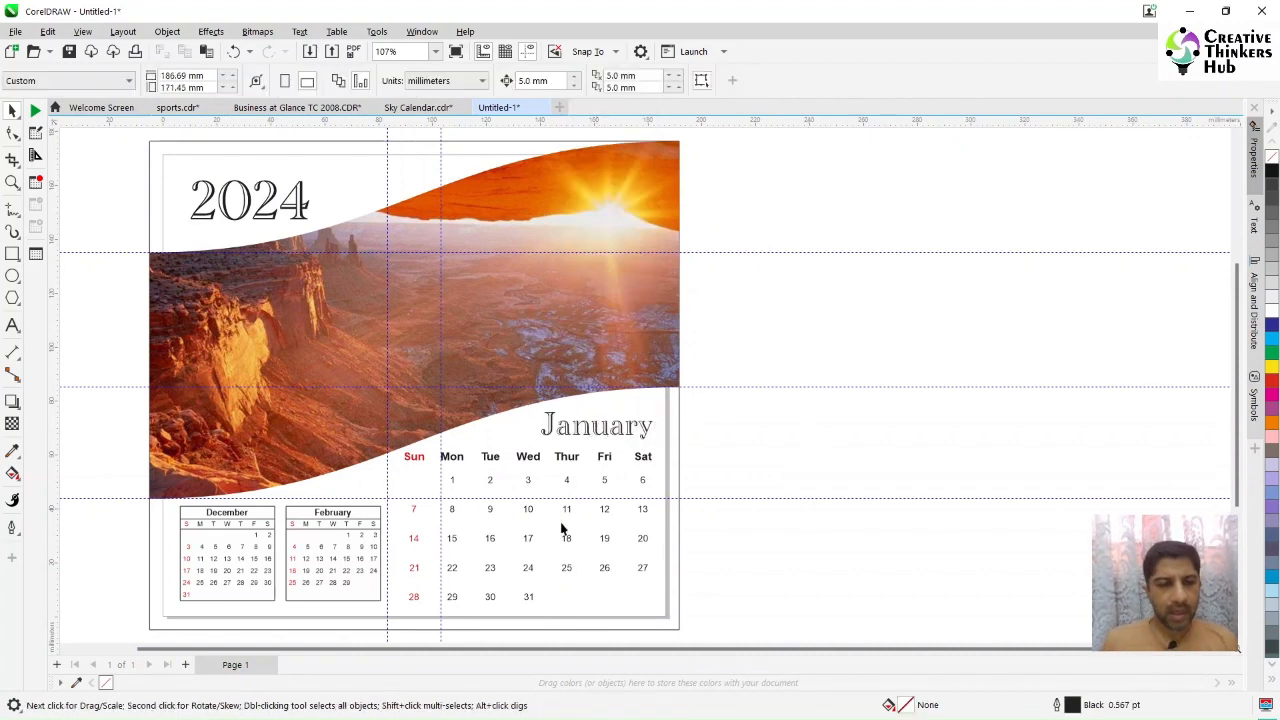
Step: Set the February and December small calendar titles to Academy Engraved LET
left_click(338, 518, "ctrl")
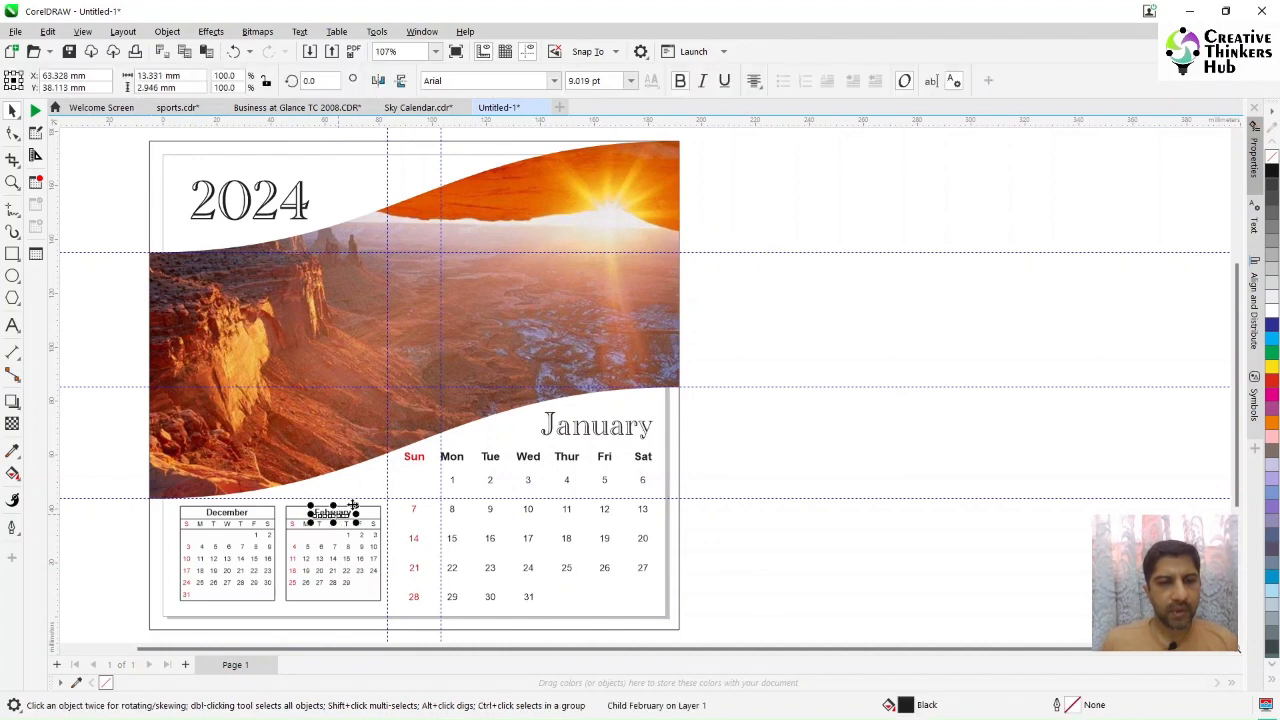
left_click(553, 81)
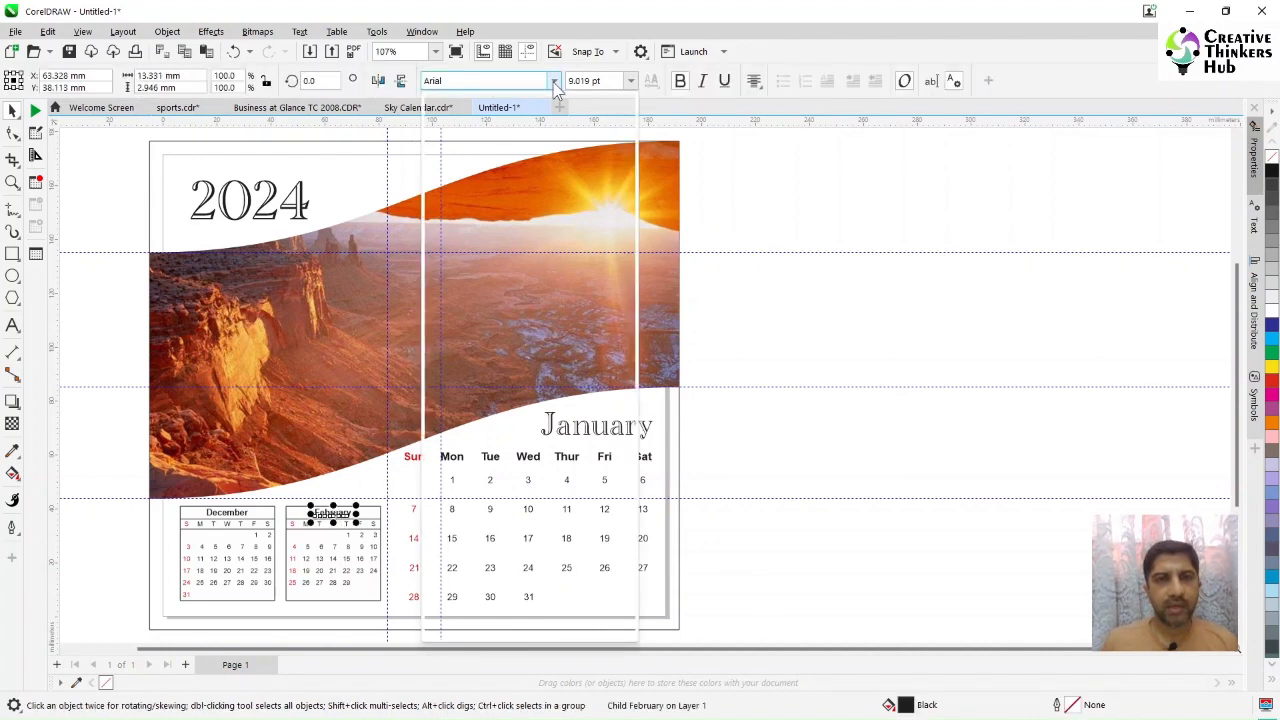
left_click(490, 60)
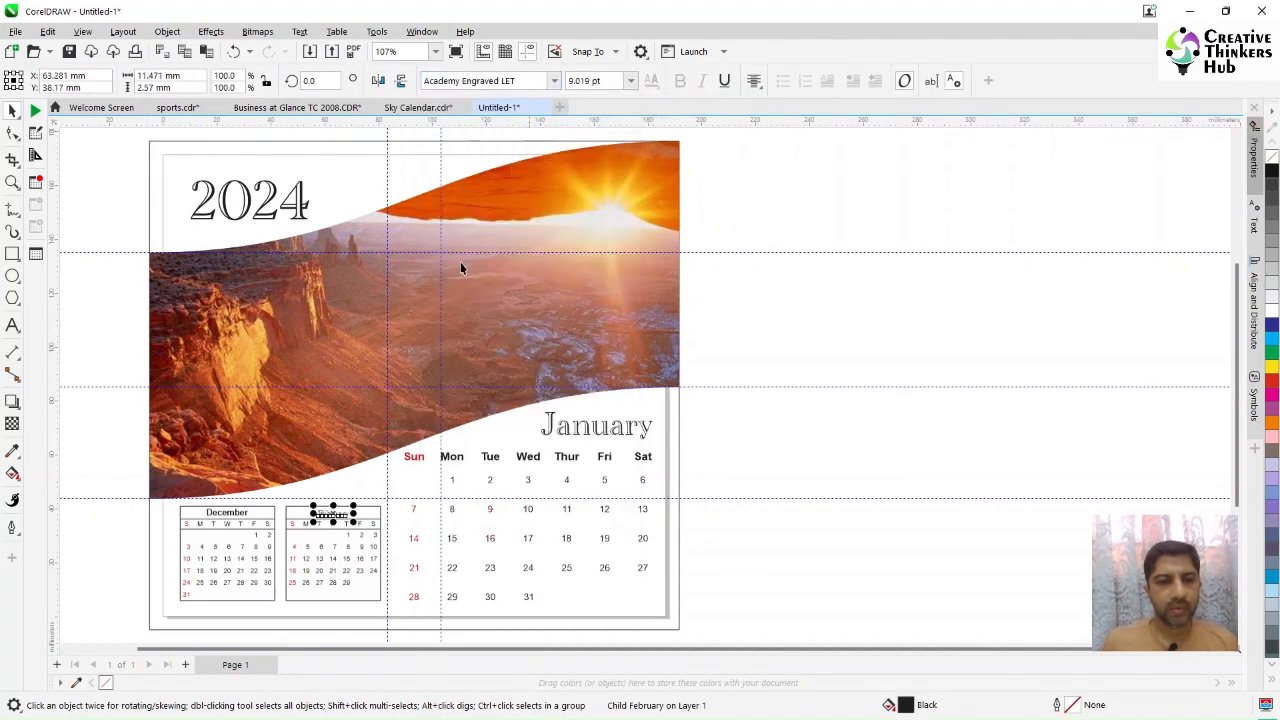
left_click(224, 517, "ctrl")
left_click(553, 81)
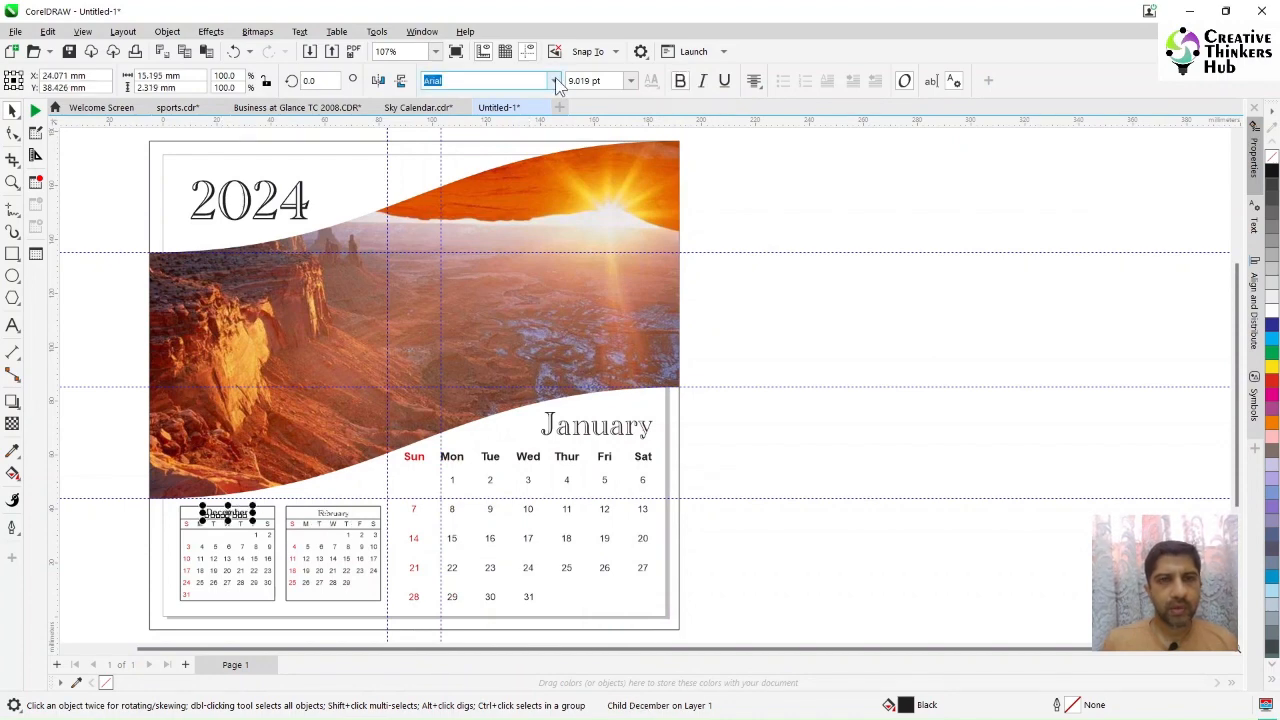
left_click(540, 128)
left_click(794, 415)
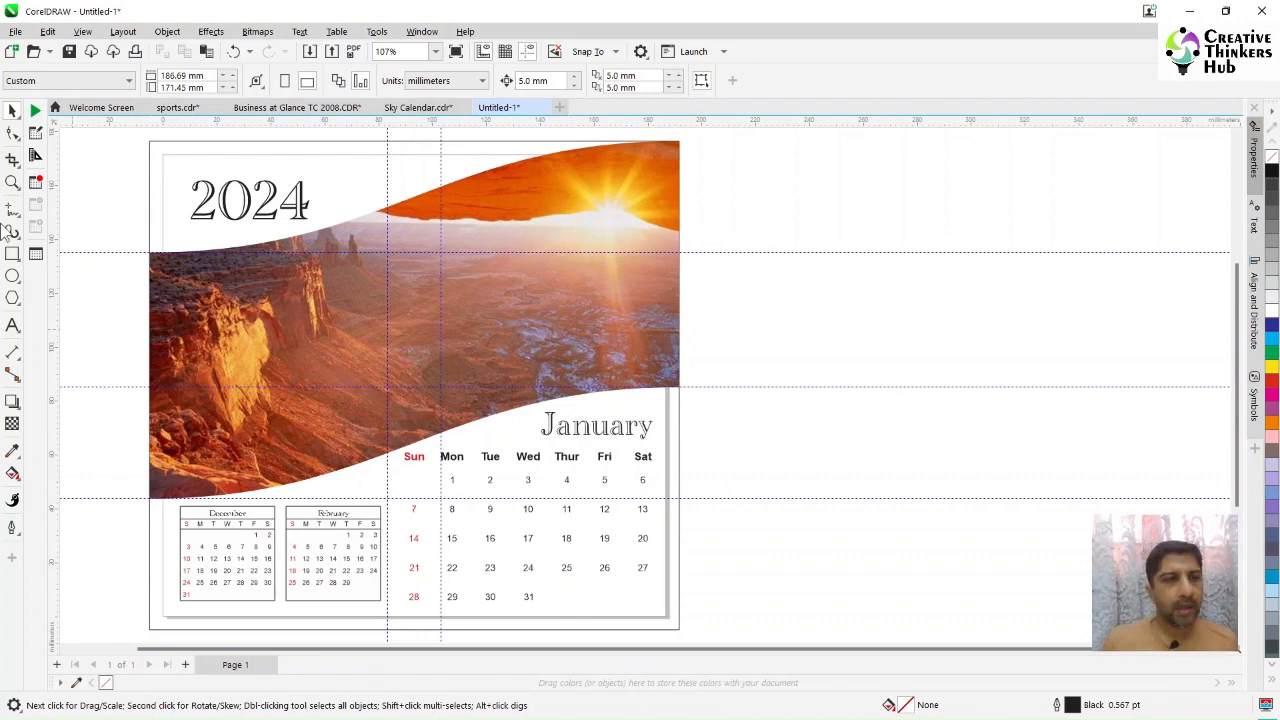
Step: Zoom in on the small calendars and set the February and December titles to 13 pt
left_click(12, 182)
left_click_drag(400, 556, 401, 556)
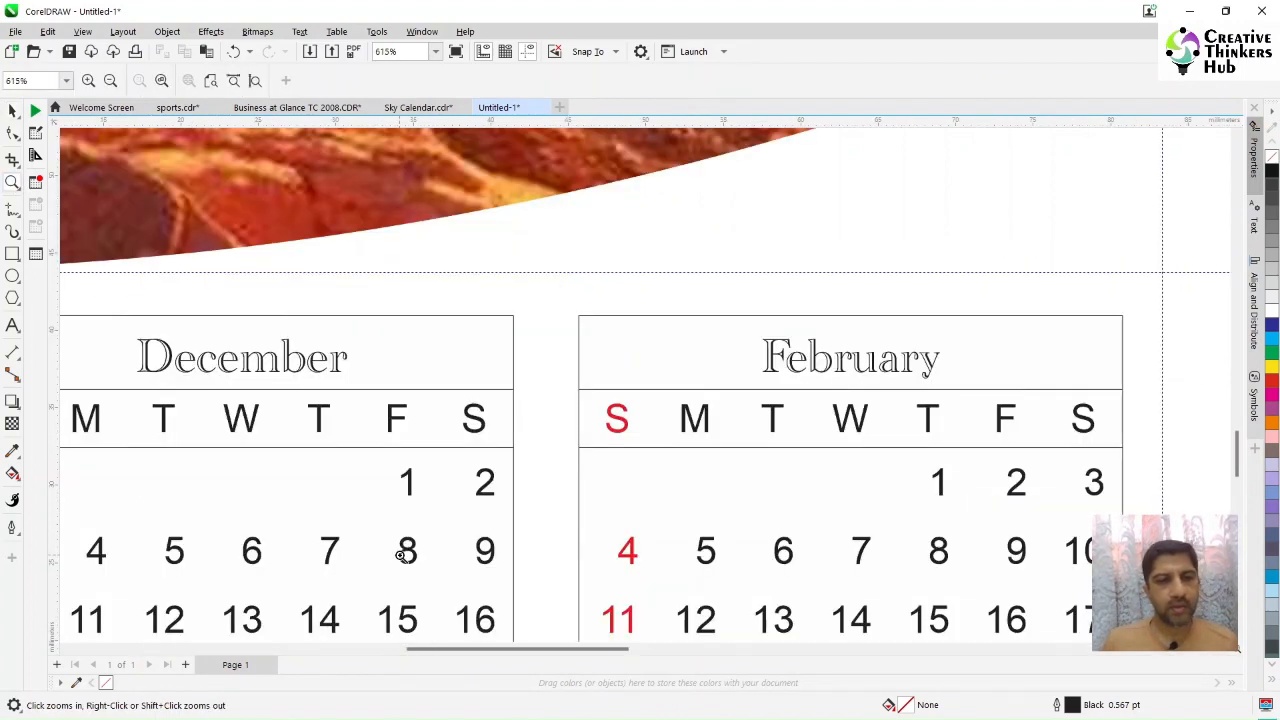
left_click(12, 110)
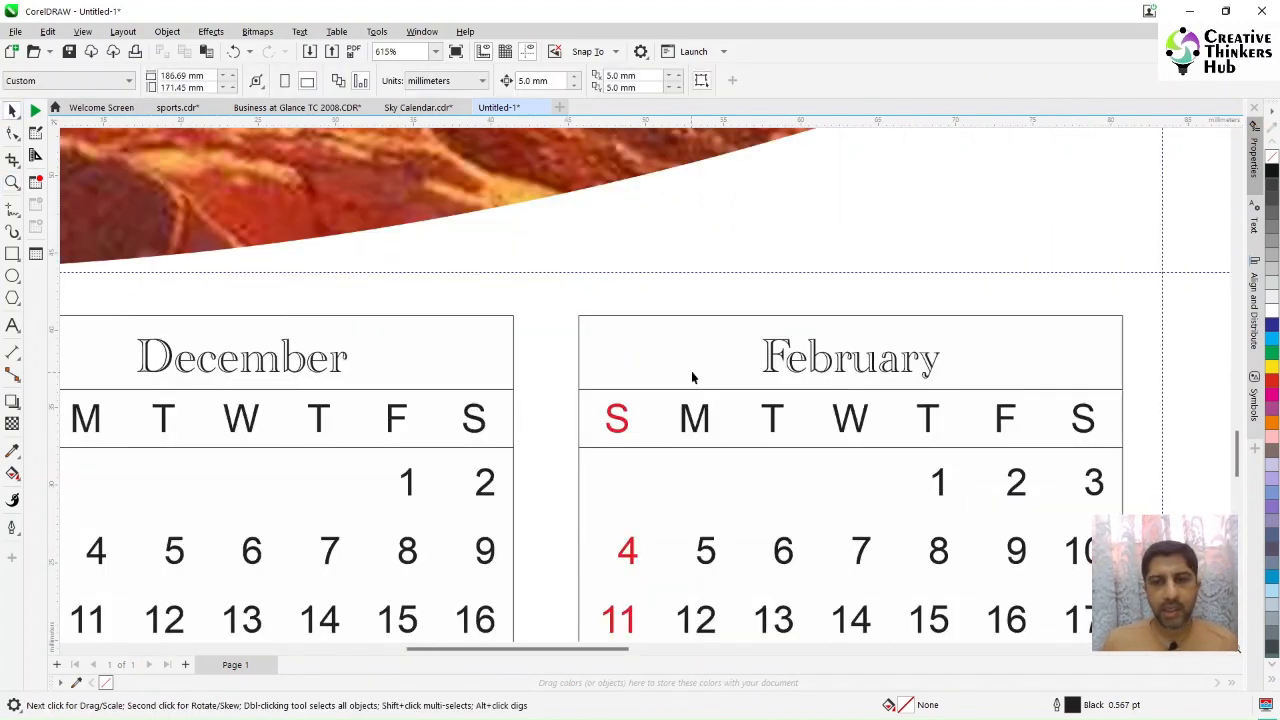
left_click(770, 372)
left_click(770, 370, "ctrl")
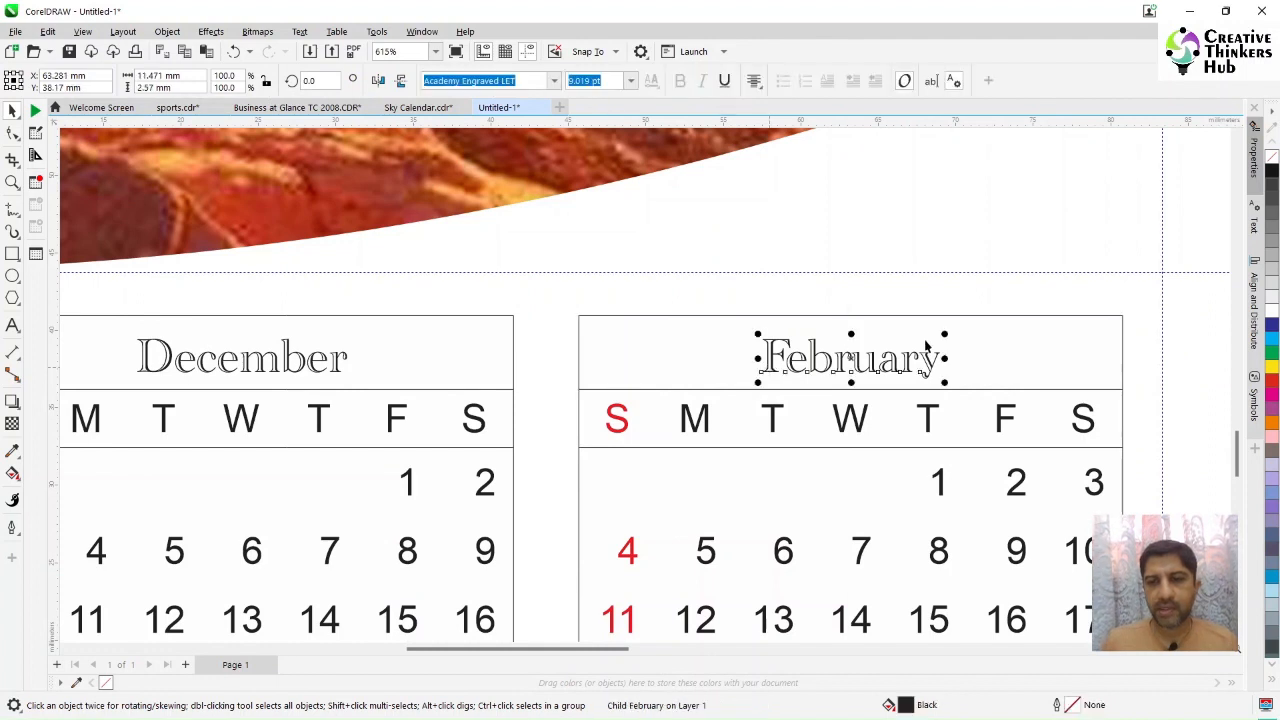
left_click_drag(945, 334, 985, 316)
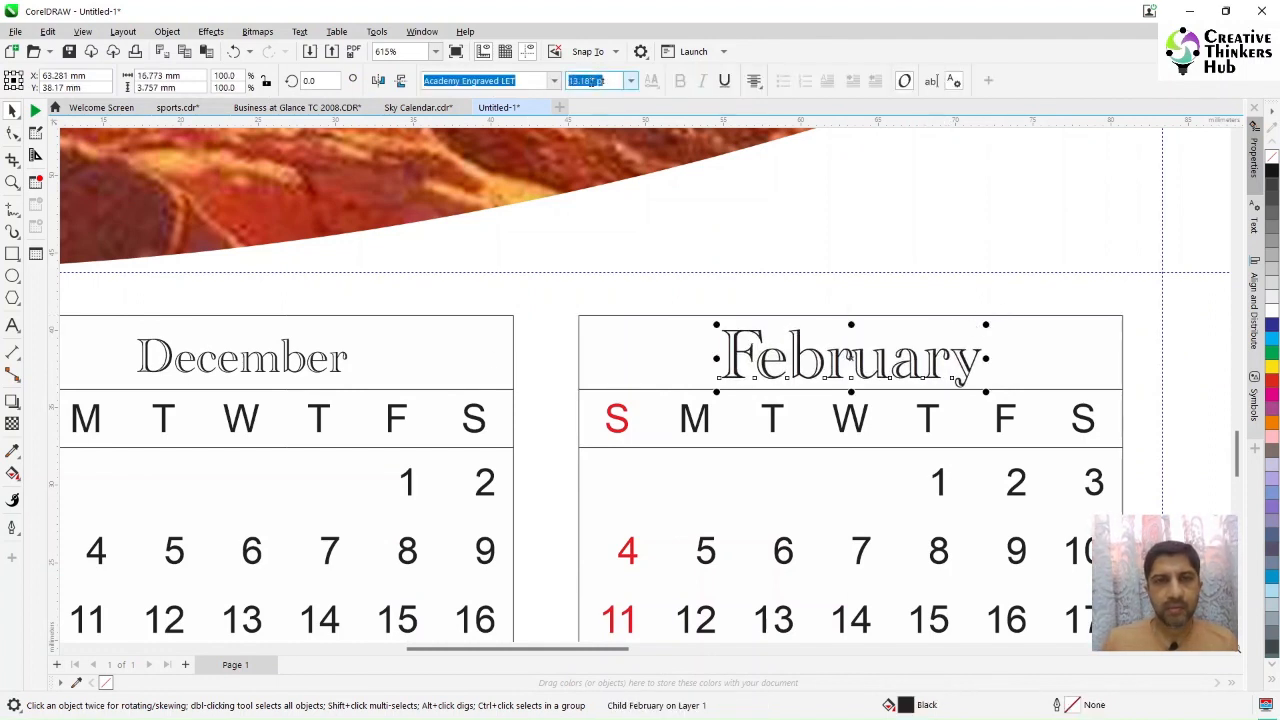
type("13")
key("Return")
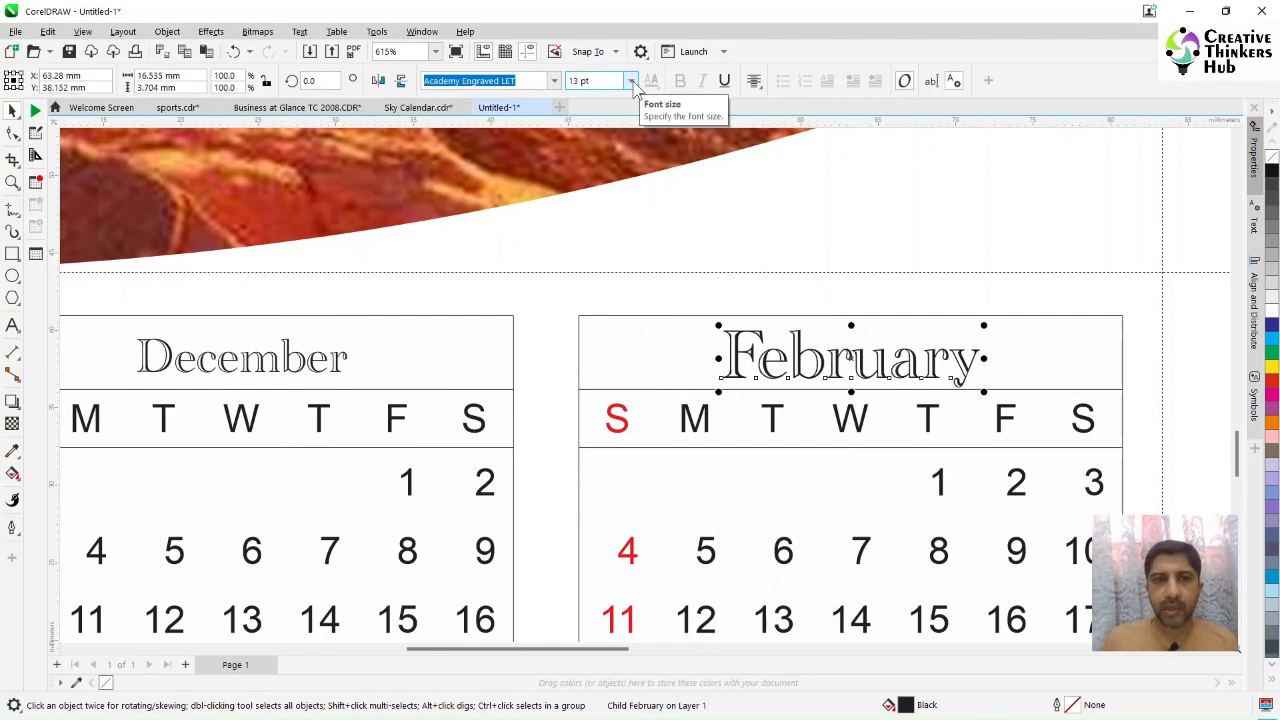
left_click(293, 360)
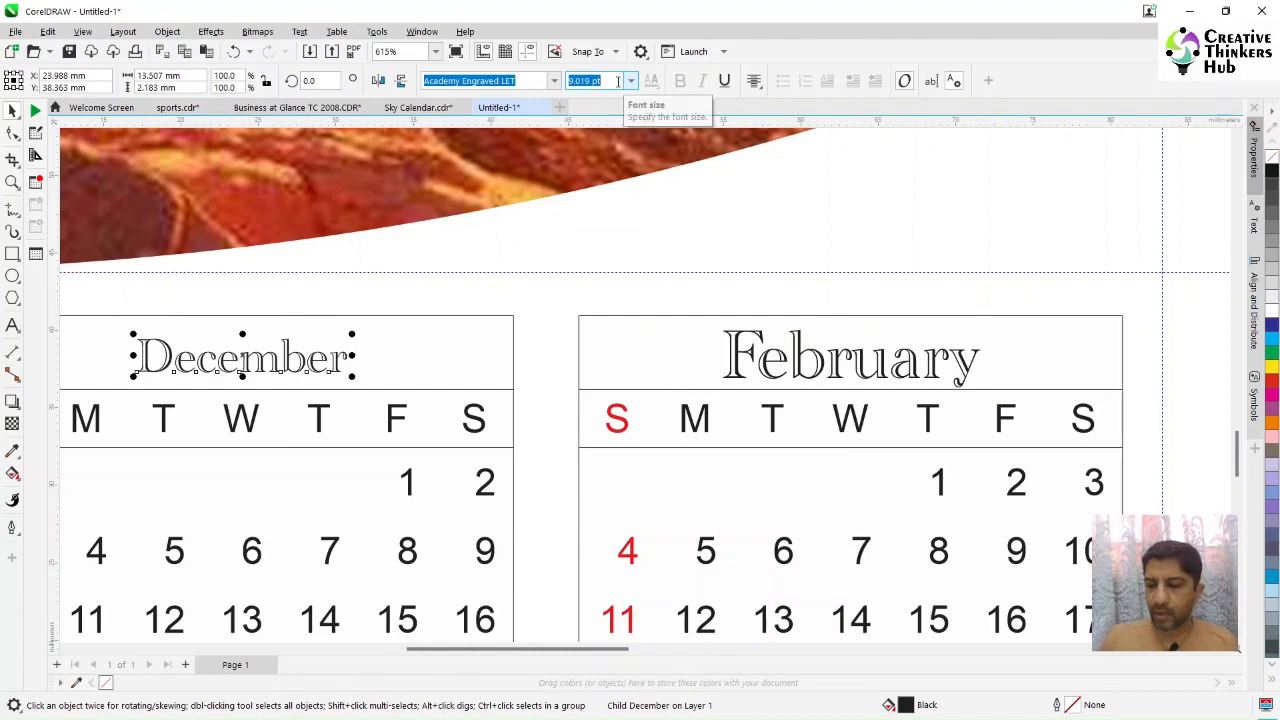
type("13")
key("Return")
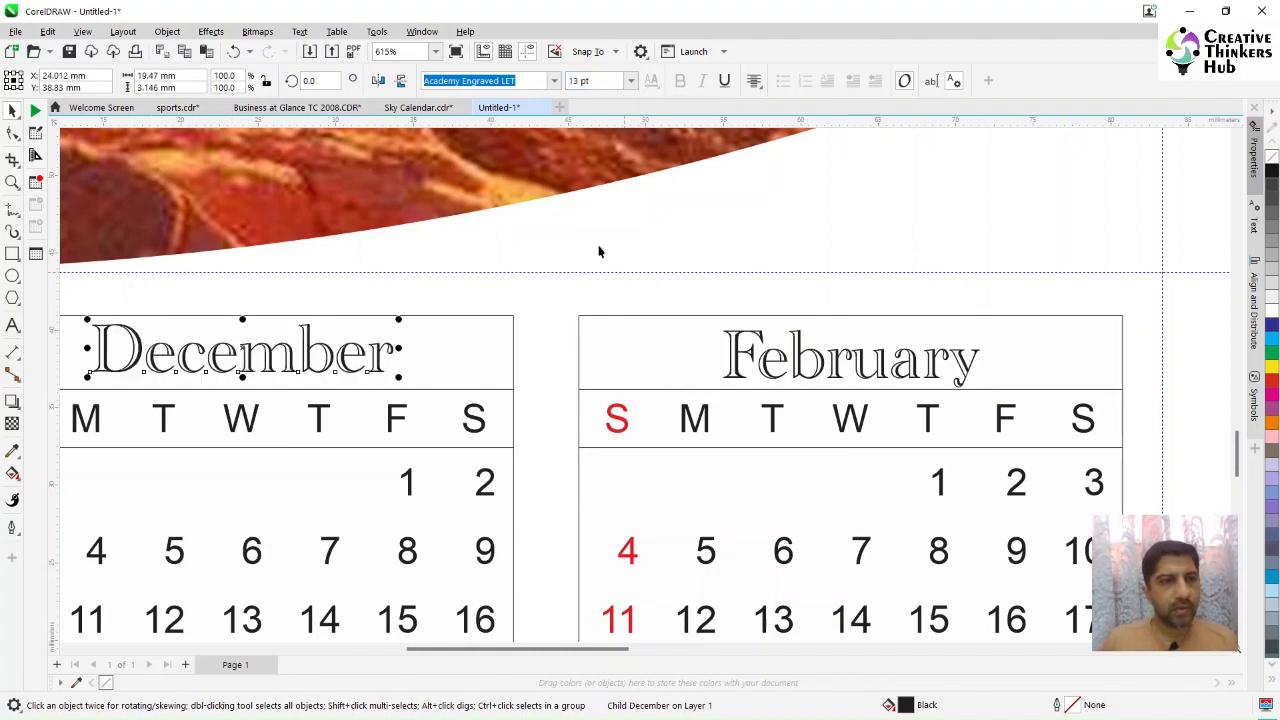
scroll(625, 272, "down", 4)
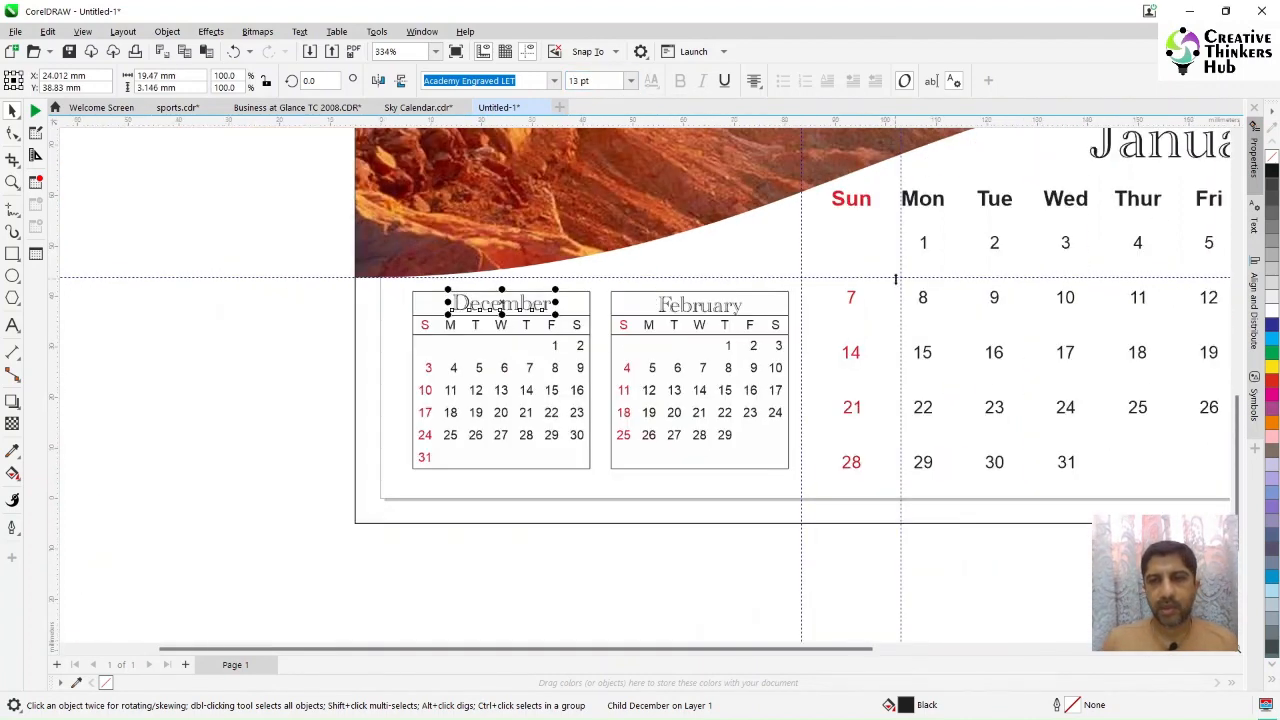
scroll(900, 287, "down", 1)
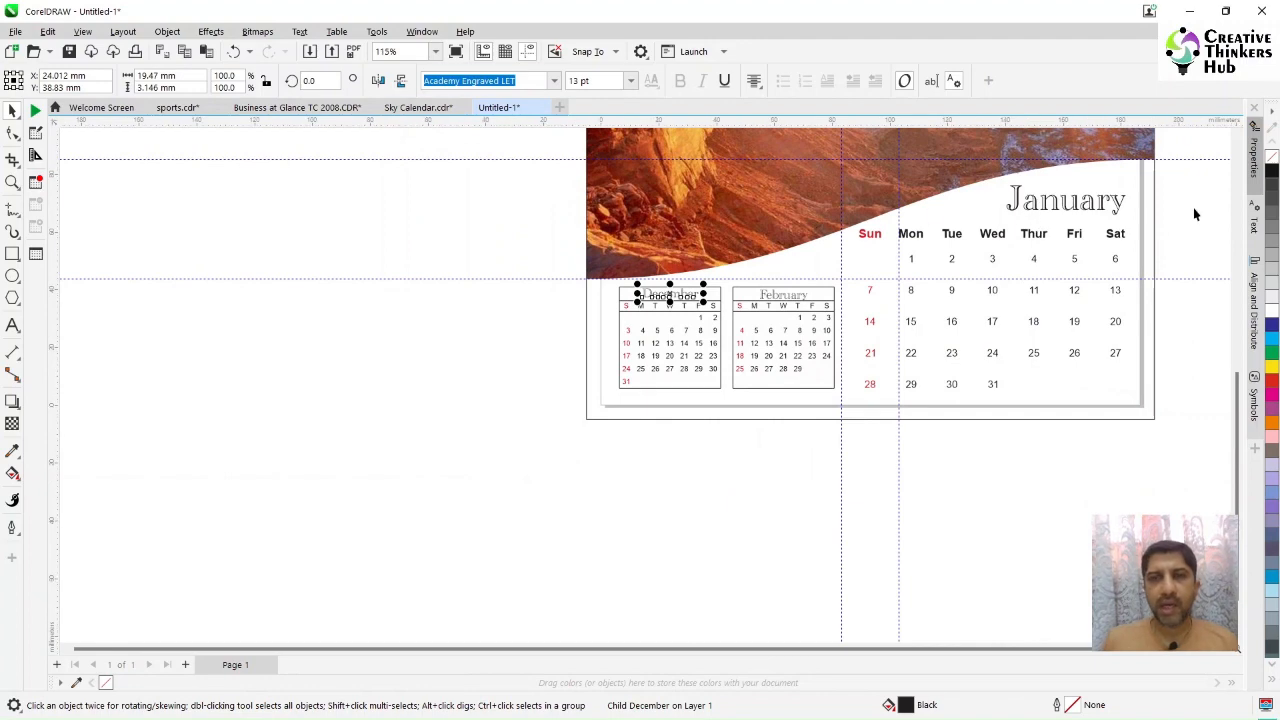
left_click(1237, 142)
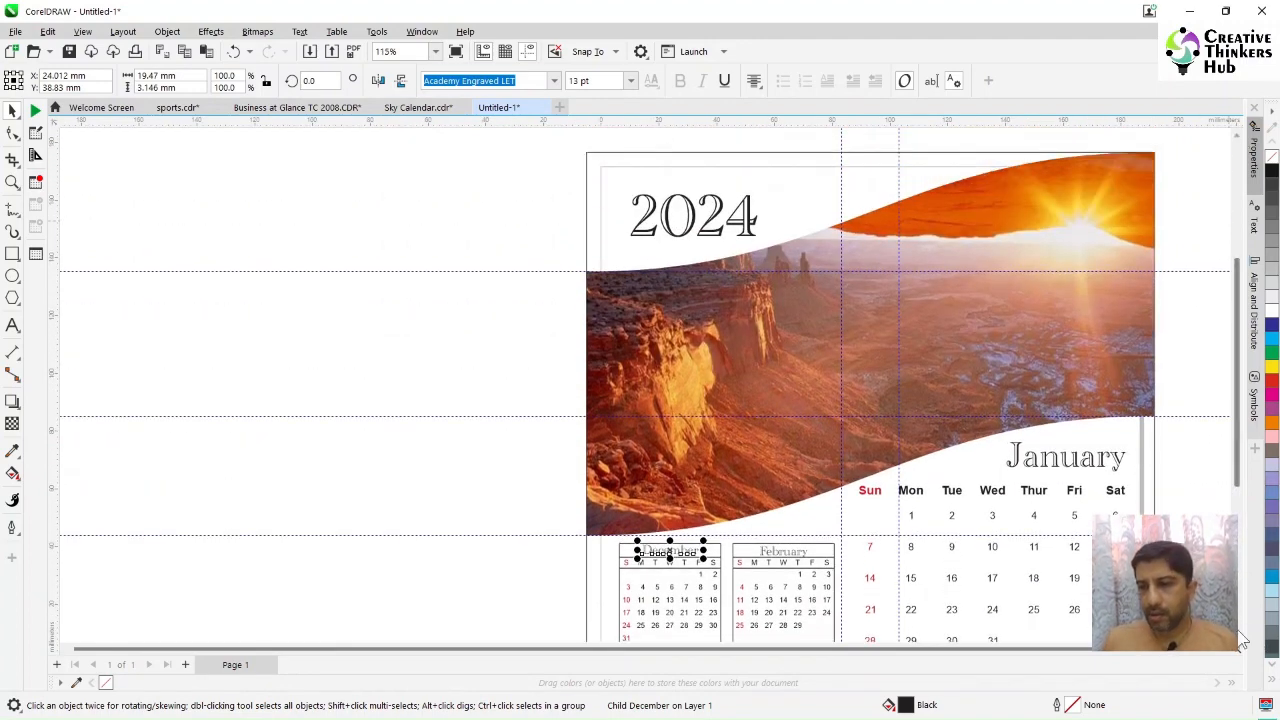
left_click(1240, 645)
left_click(456, 51)
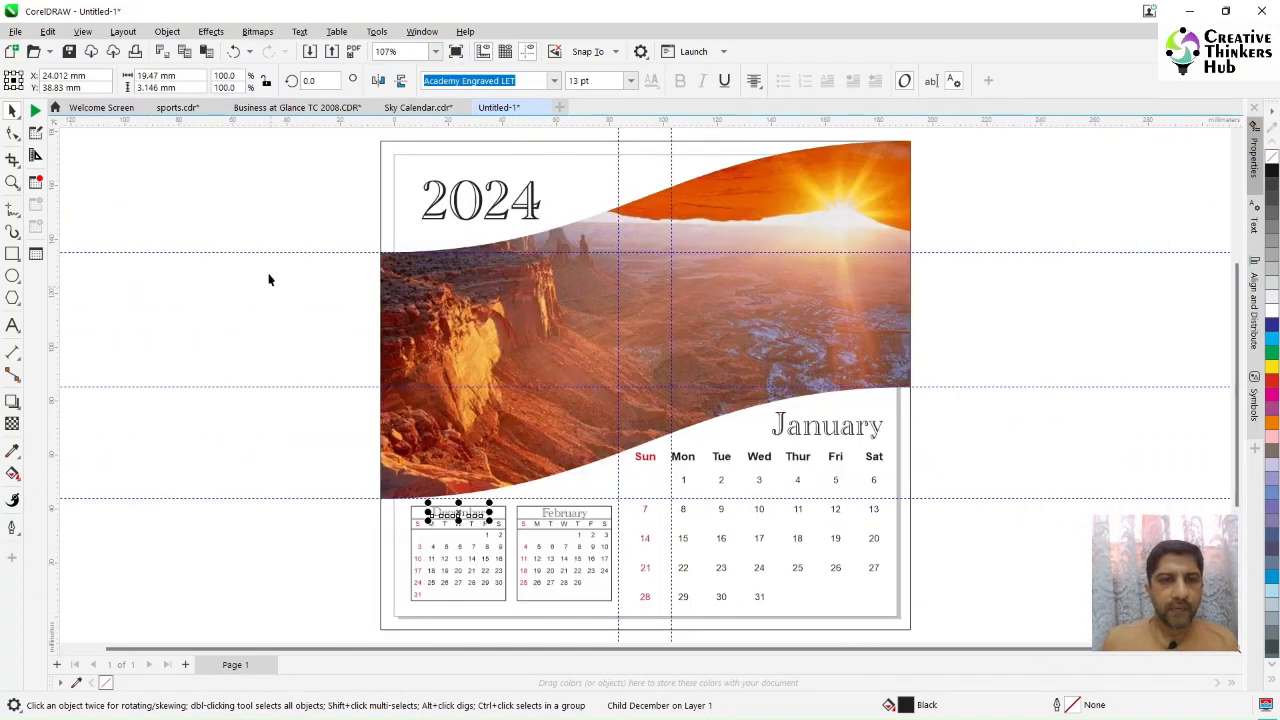
left_click(378, 170)
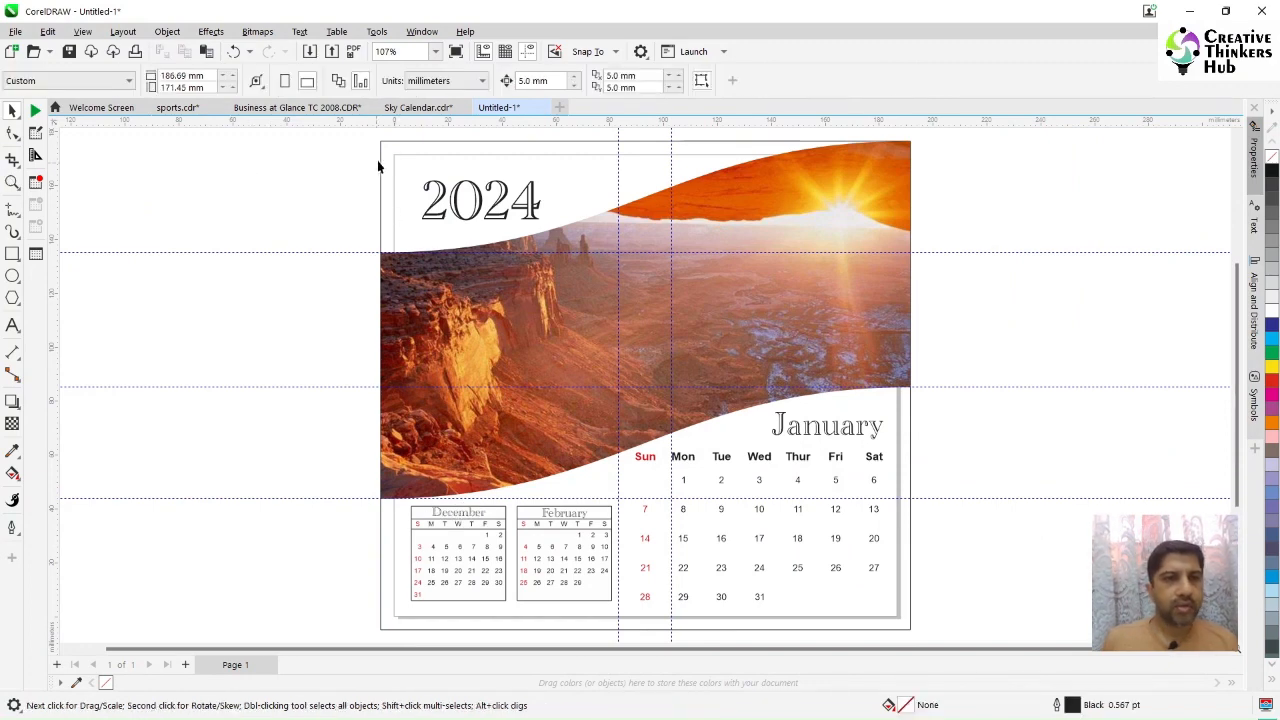
Step: Draw a small square beside the page, about 12 mm on each side
left_click(395, 167)
left_click(157, 180)
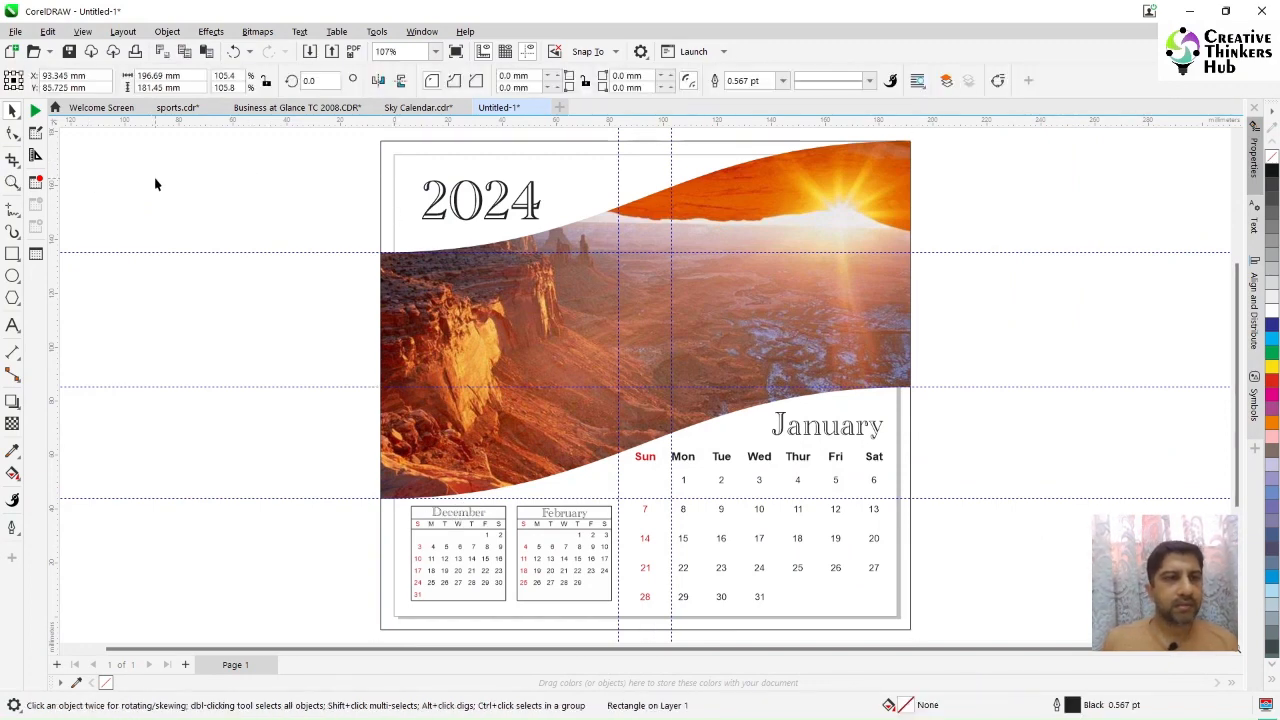
double_click(13, 257)
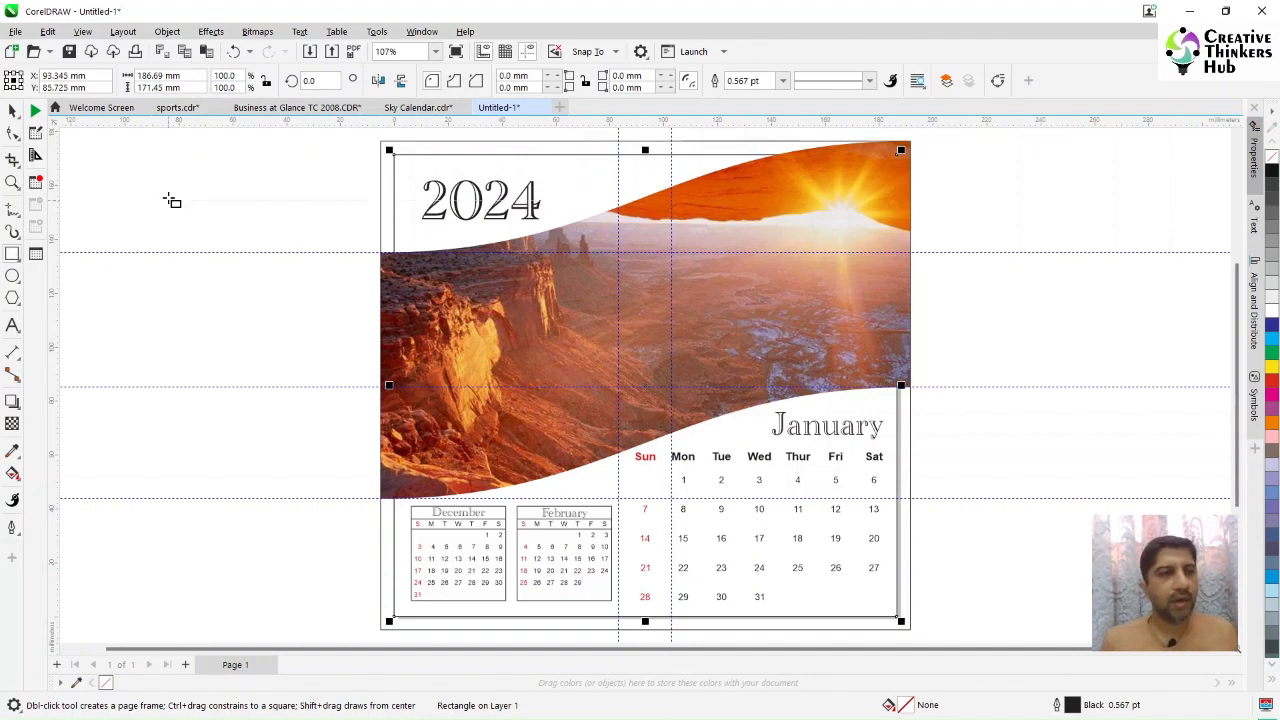
left_click_drag(177, 176, 213, 208)
key("space")
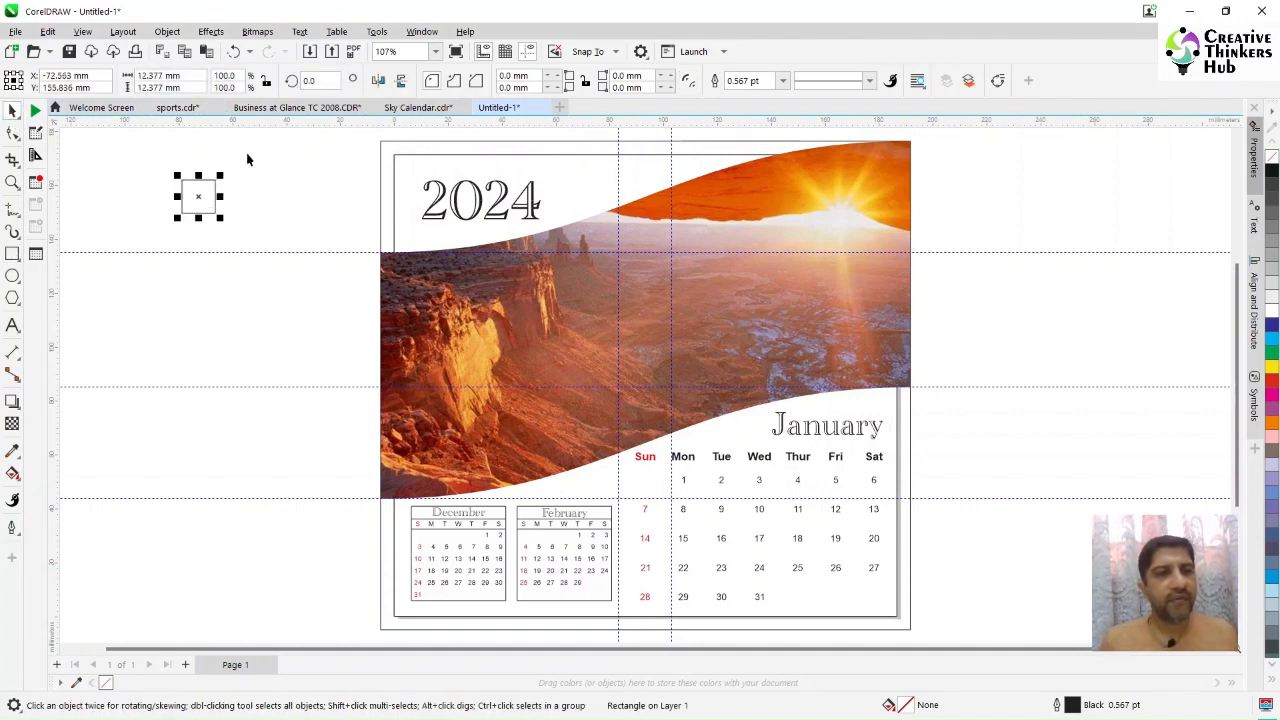
Step: Lock the proportions and resize the square to 8 mm by 8 mm
left_click(266, 82)
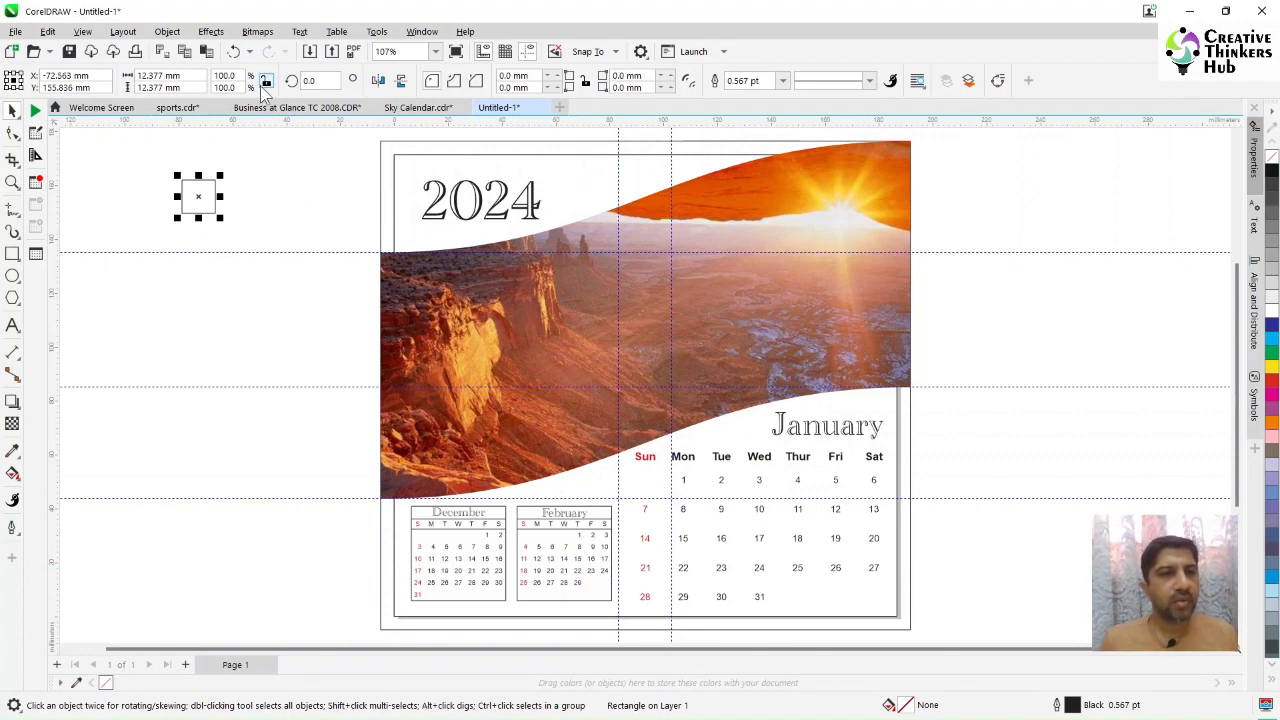
left_click_drag(185, 77, 66, 82)
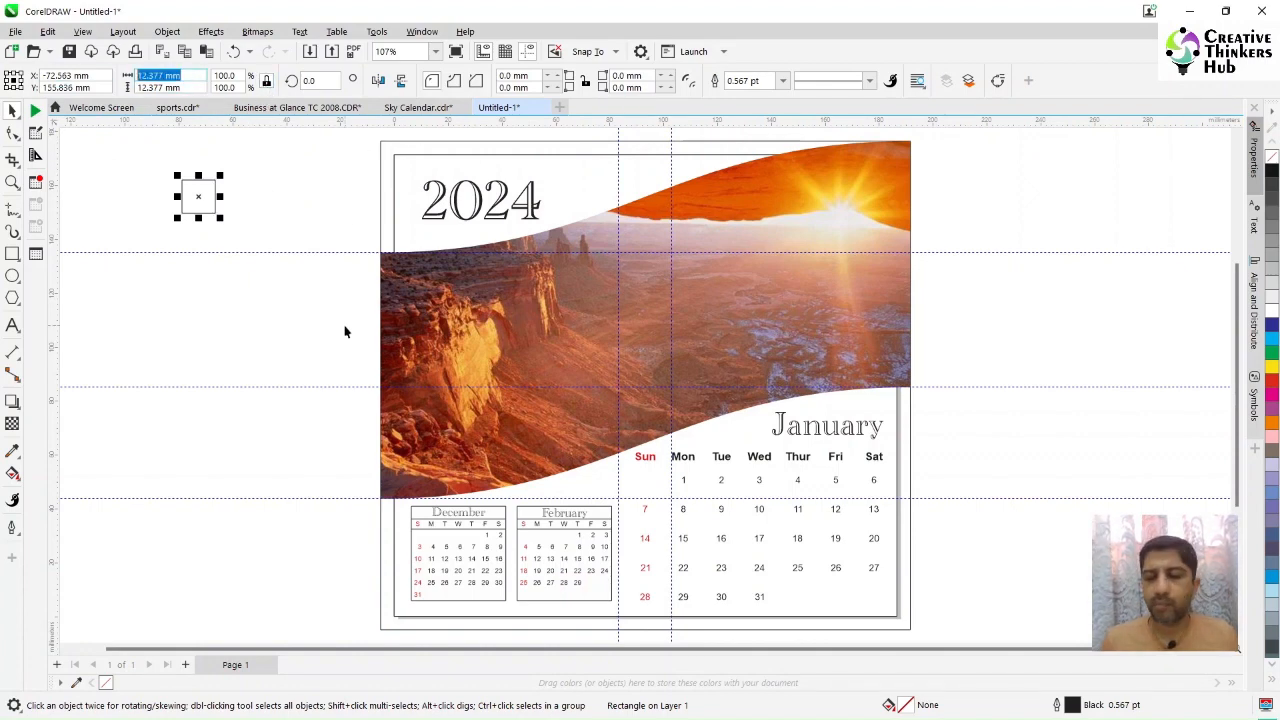
type("8")
key("Return")
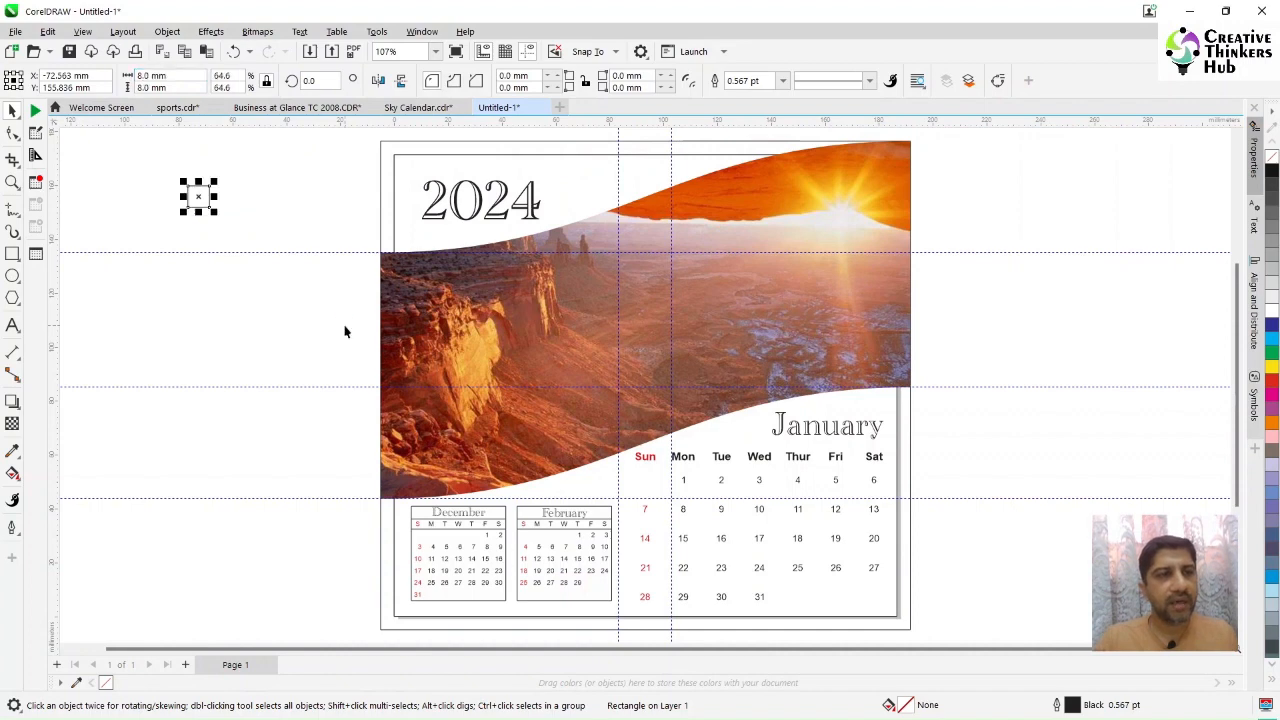
Step: Convert the square to curves and delete one of its corner nodes, leaving a triangle
key("F10")
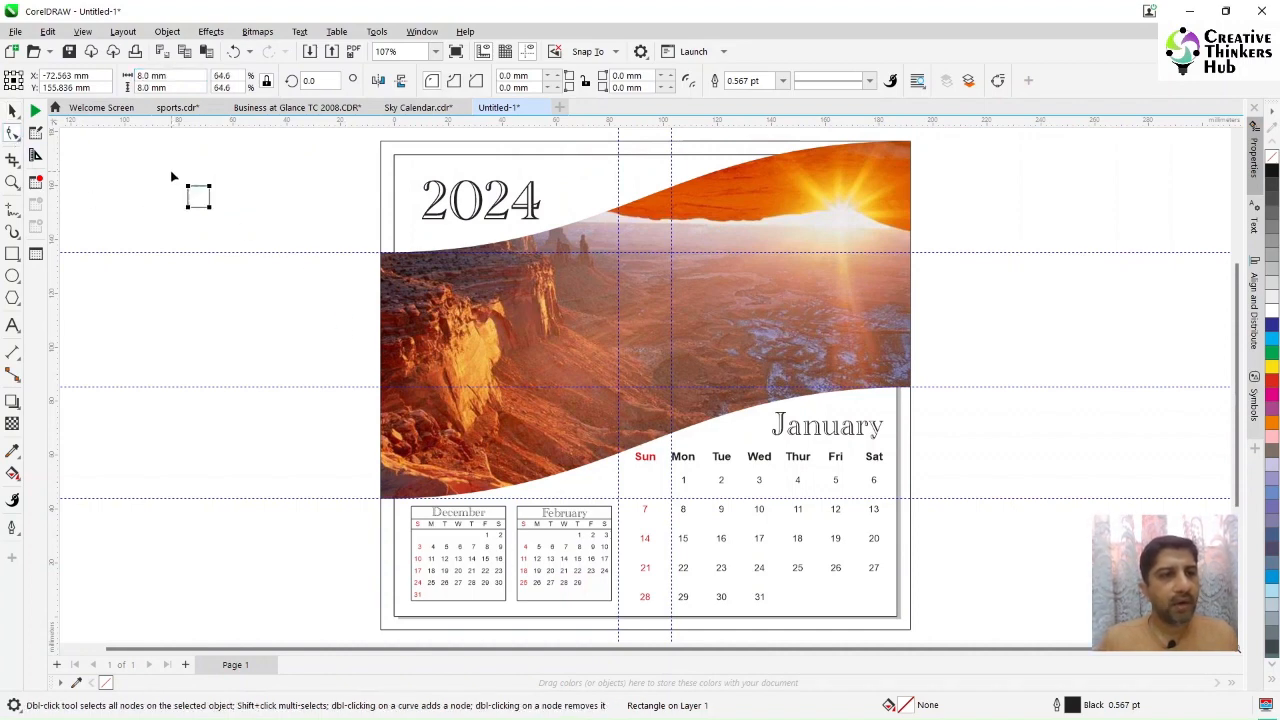
key("ctrl+q")
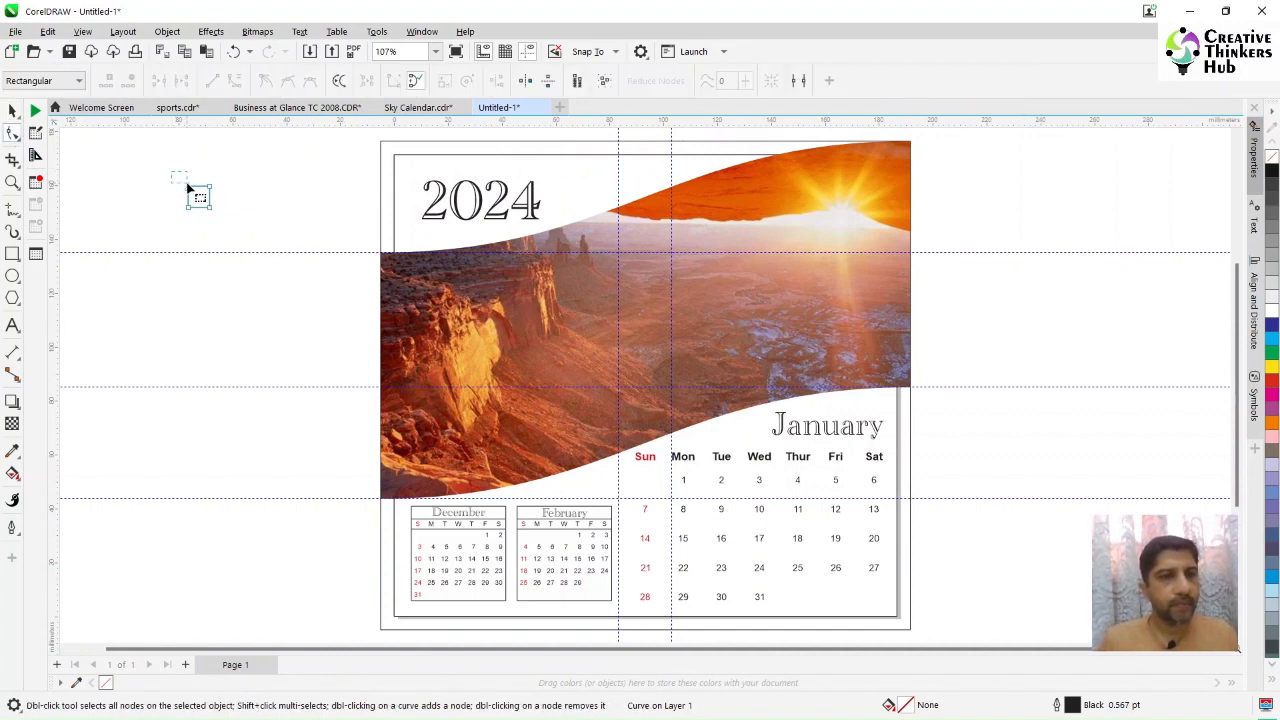
left_click_drag(188, 187, 198, 197)
key("Delete")
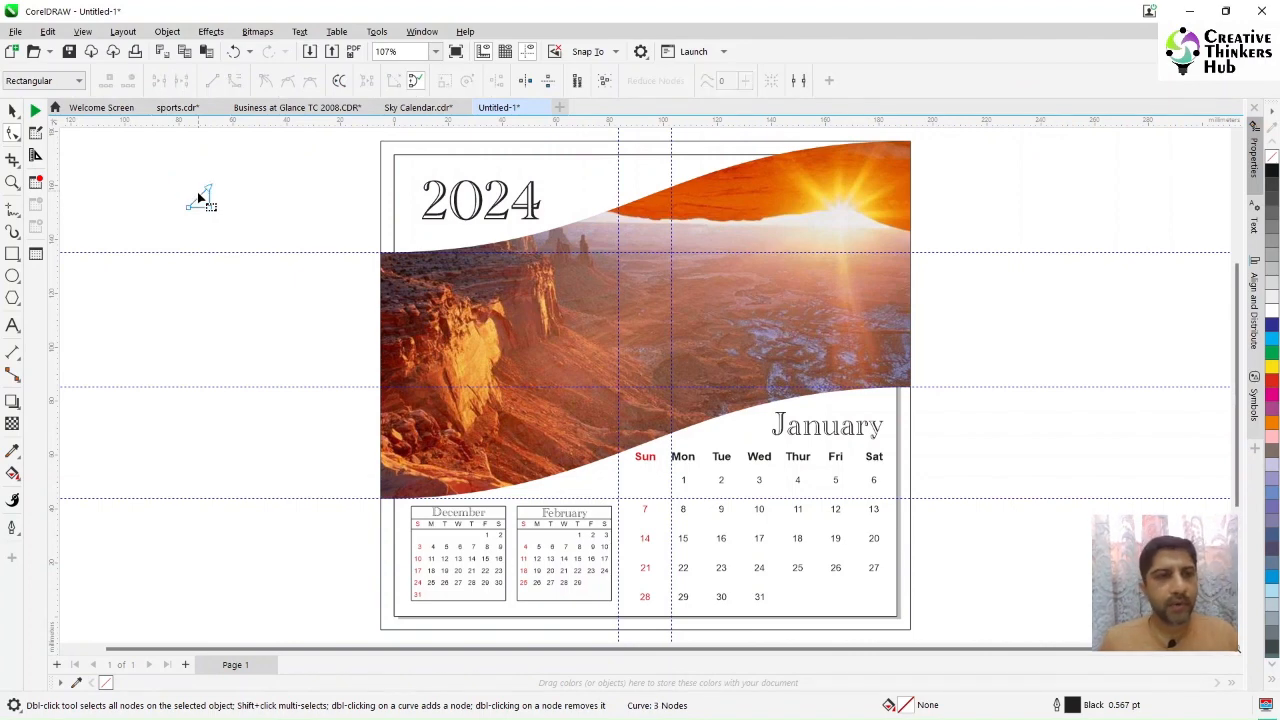
left_click(198, 197)
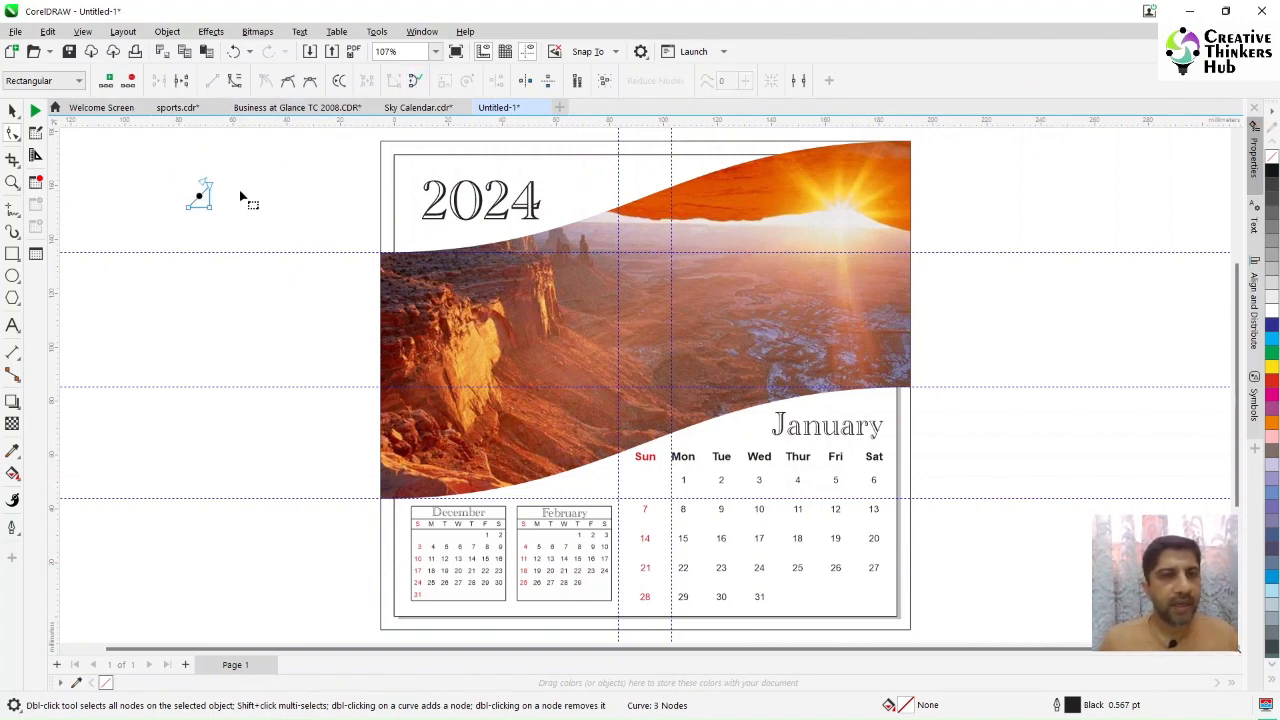
Step: Zoom in on the triangle and delete its diagonal edge, leaving an L-shaped corner mark
left_click(12, 182)
left_click_drag(170, 176, 271, 240)
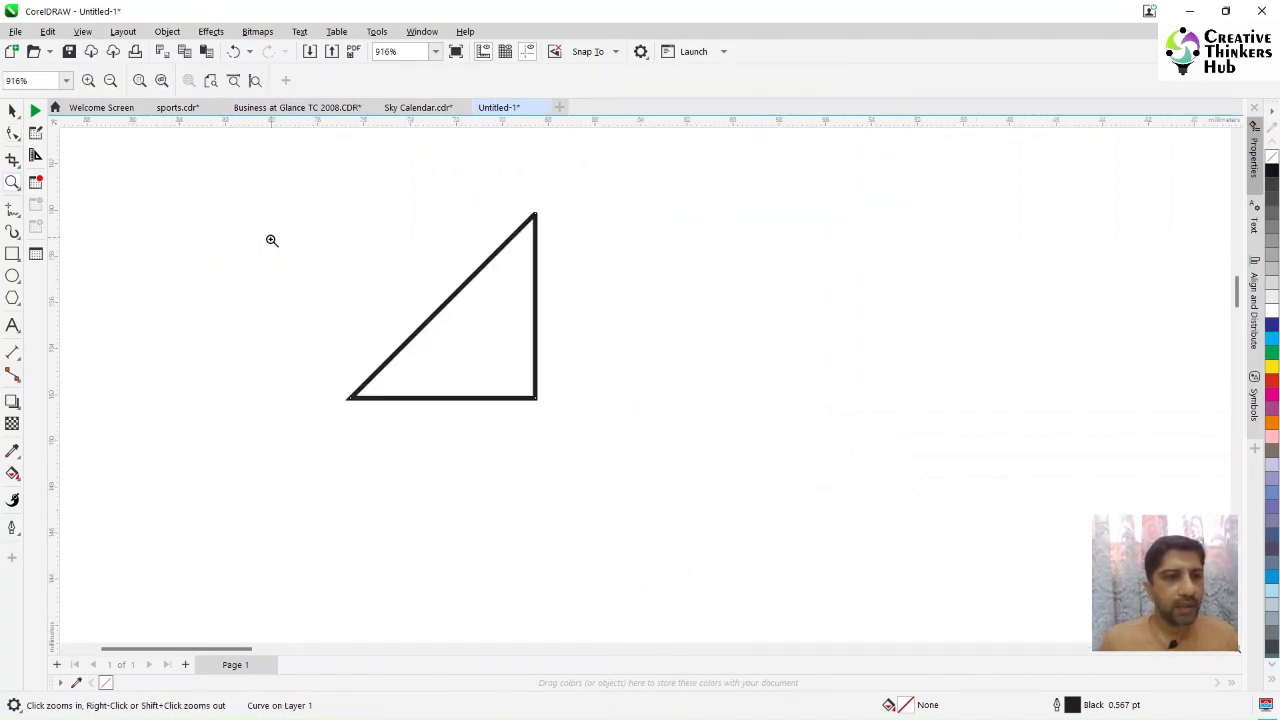
left_click(12, 133)
left_click(533, 215)
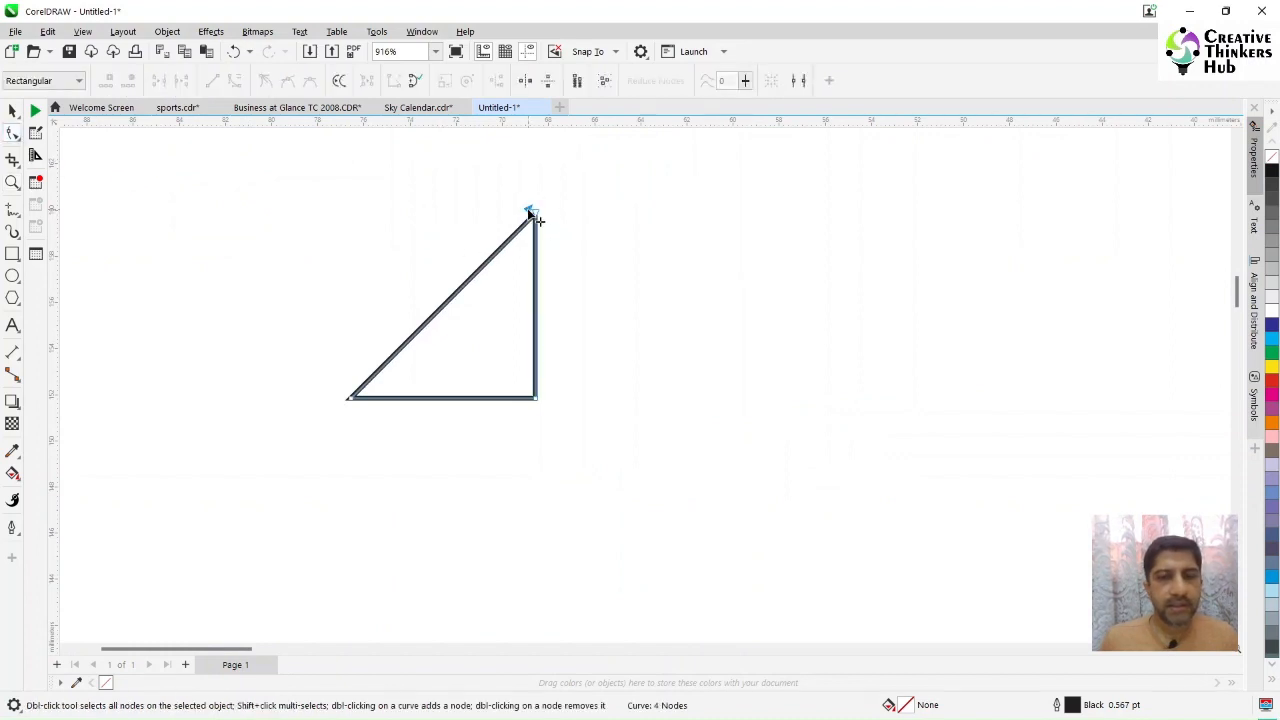
left_click_drag(533, 215, 457, 189)
left_click_drag(437, 171, 509, 231)
key("Delete")
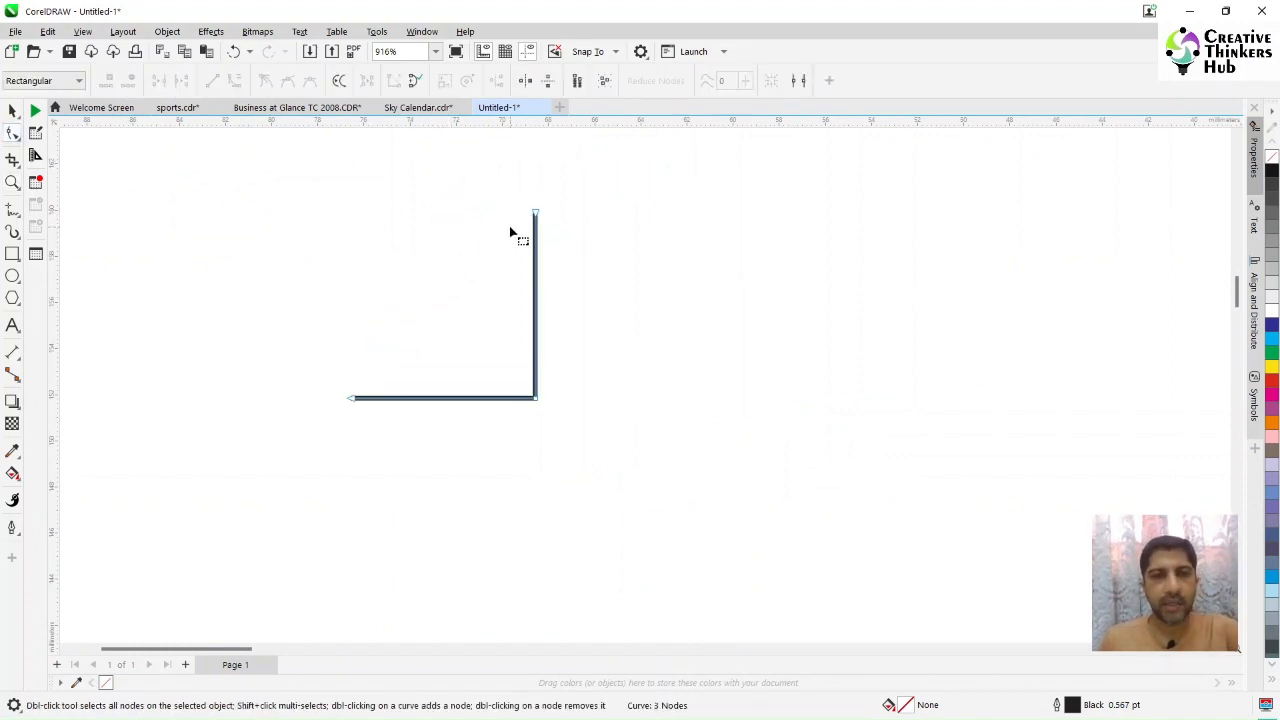
Step: Select the corner mark and set its outline colour to C100 M100 Y100 K100 in the Outline Pen settings
left_click(435, 51)
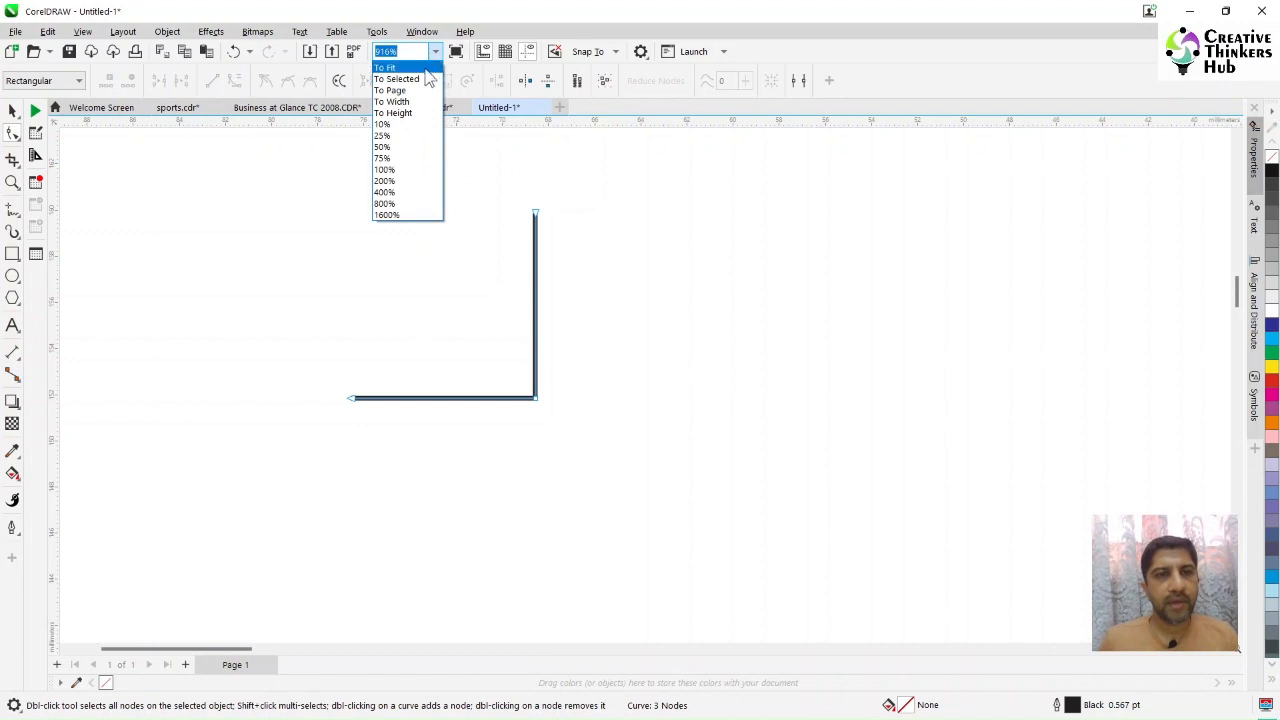
left_click(425, 70)
left_click(12, 110)
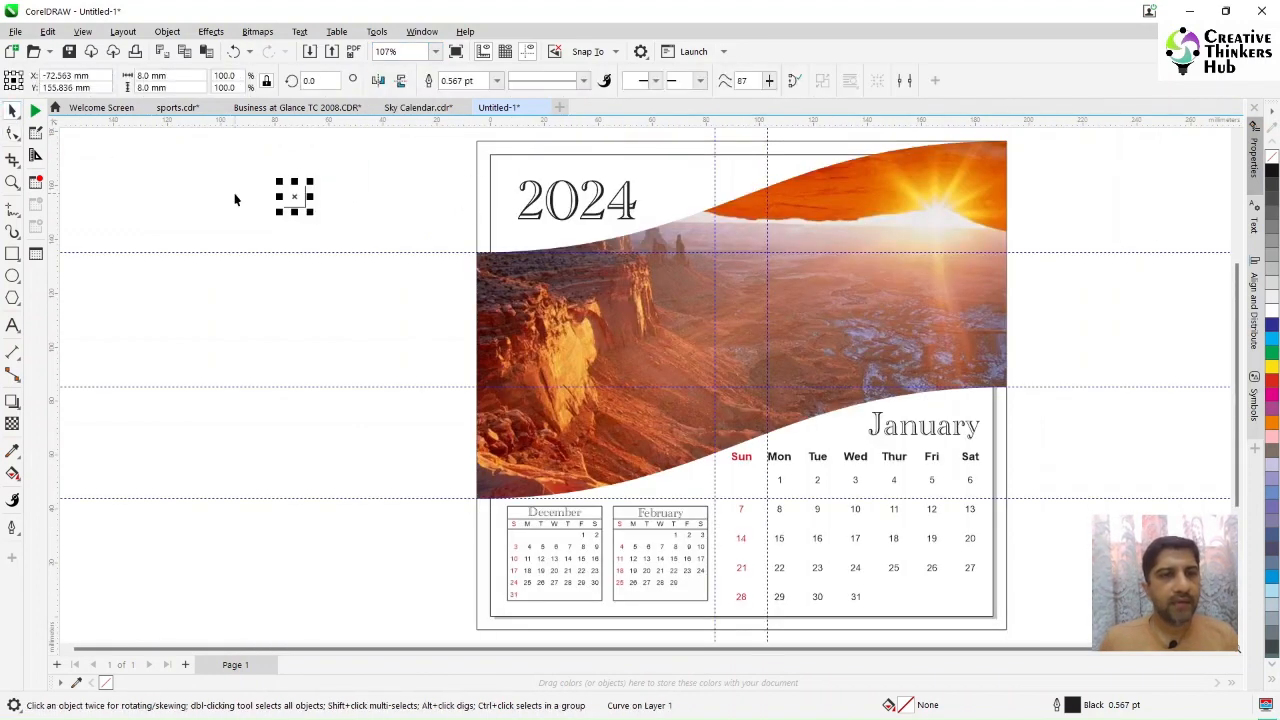
left_click_drag(389, 157, 234, 230)
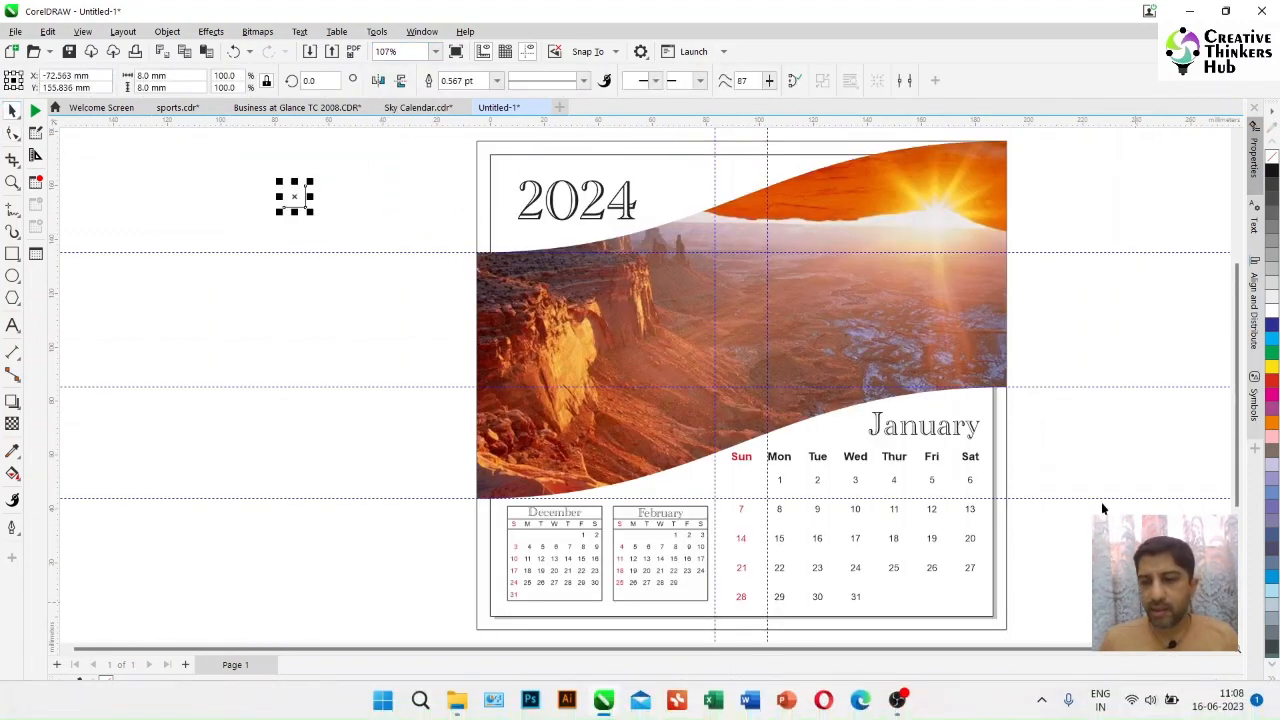
double_click(1075, 706)
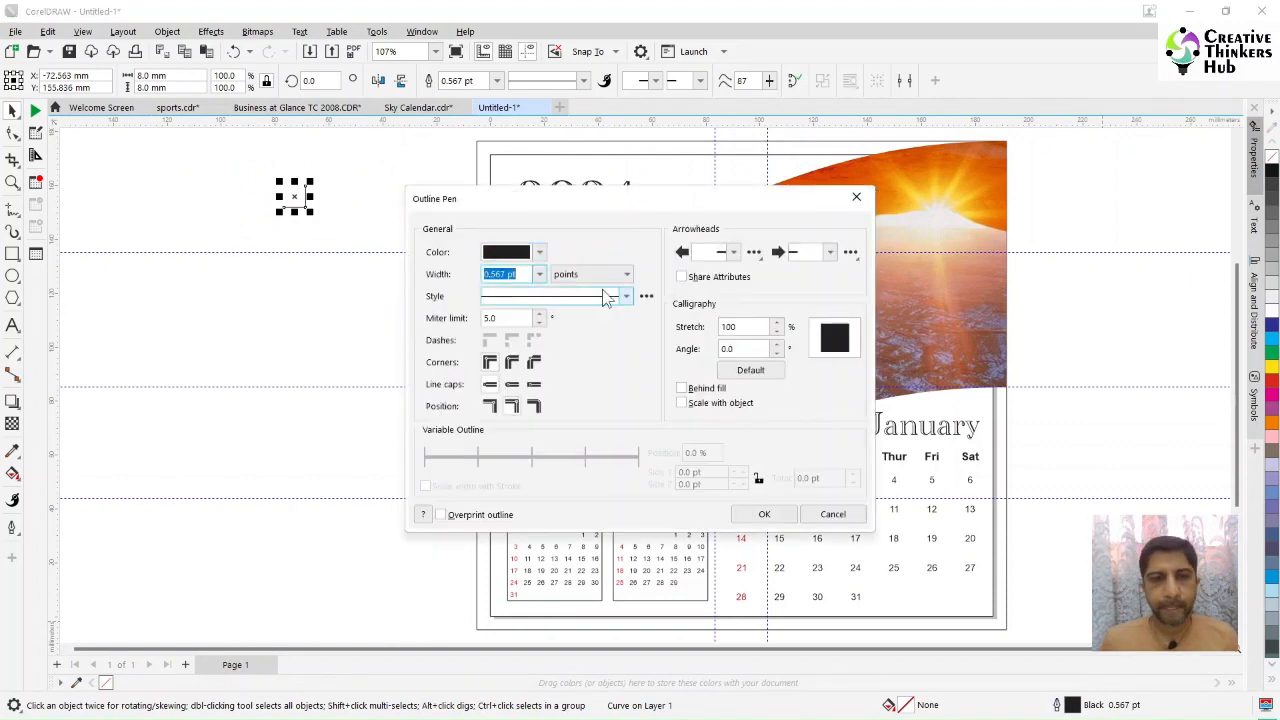
left_click(540, 253)
double_click(640, 329)
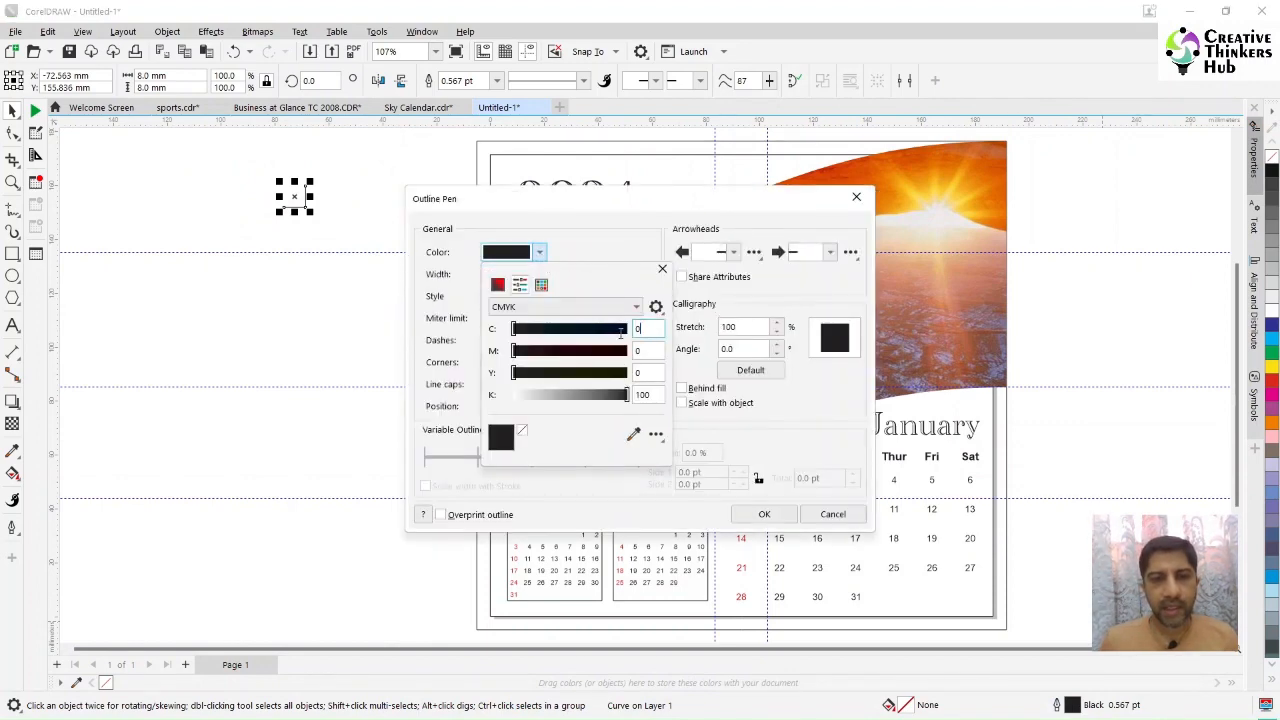
type("100")
key("Tab")
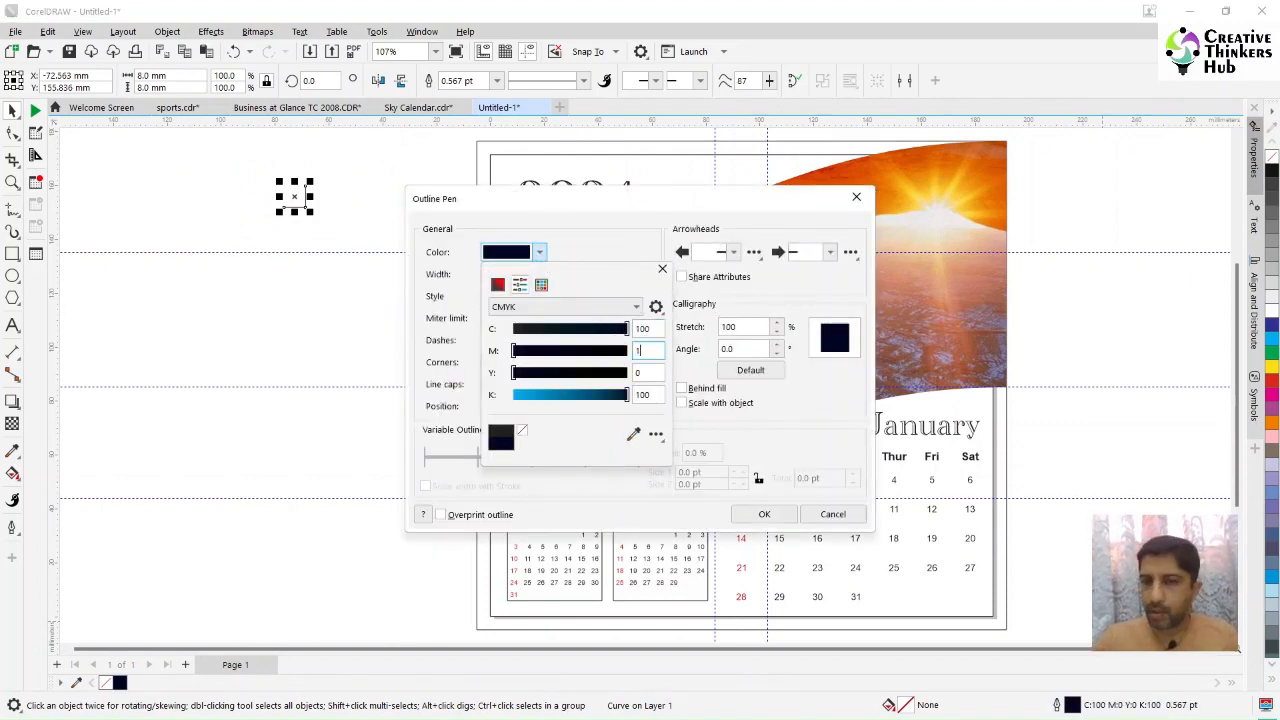
type("100")
key("Tab")
type("1")
key("Tab")
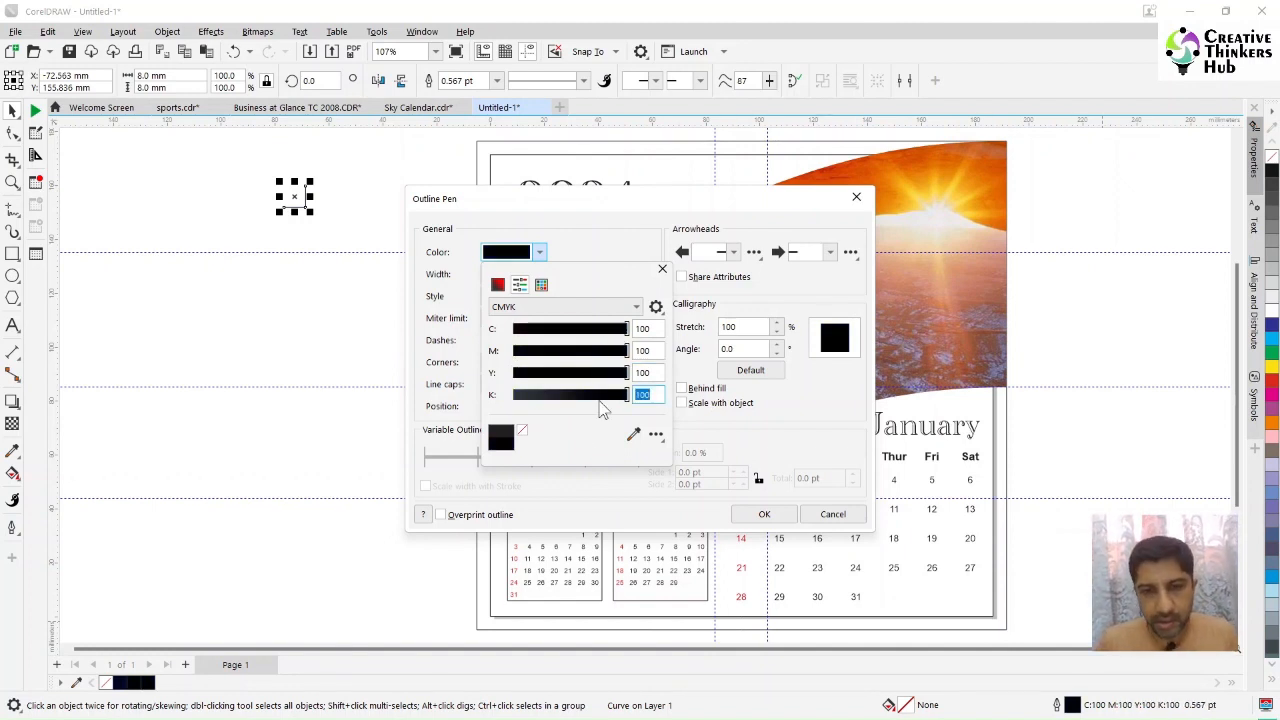
left_click(579, 446)
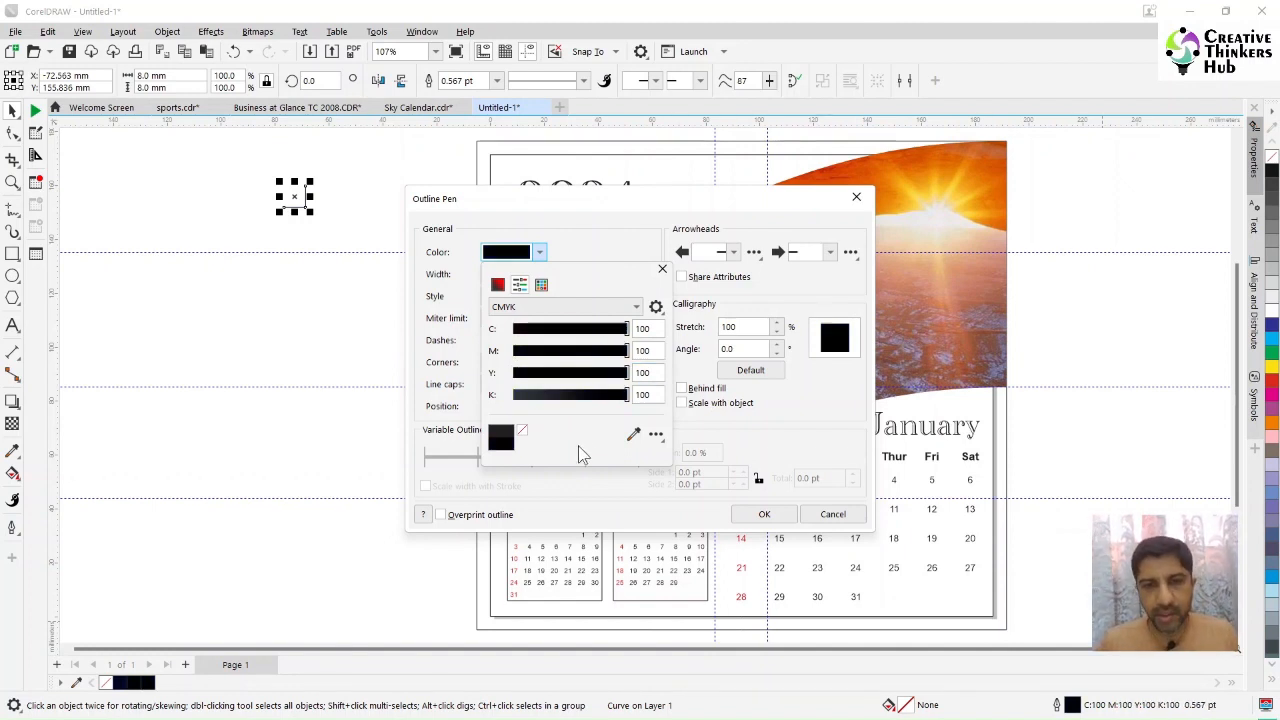
left_click(835, 404)
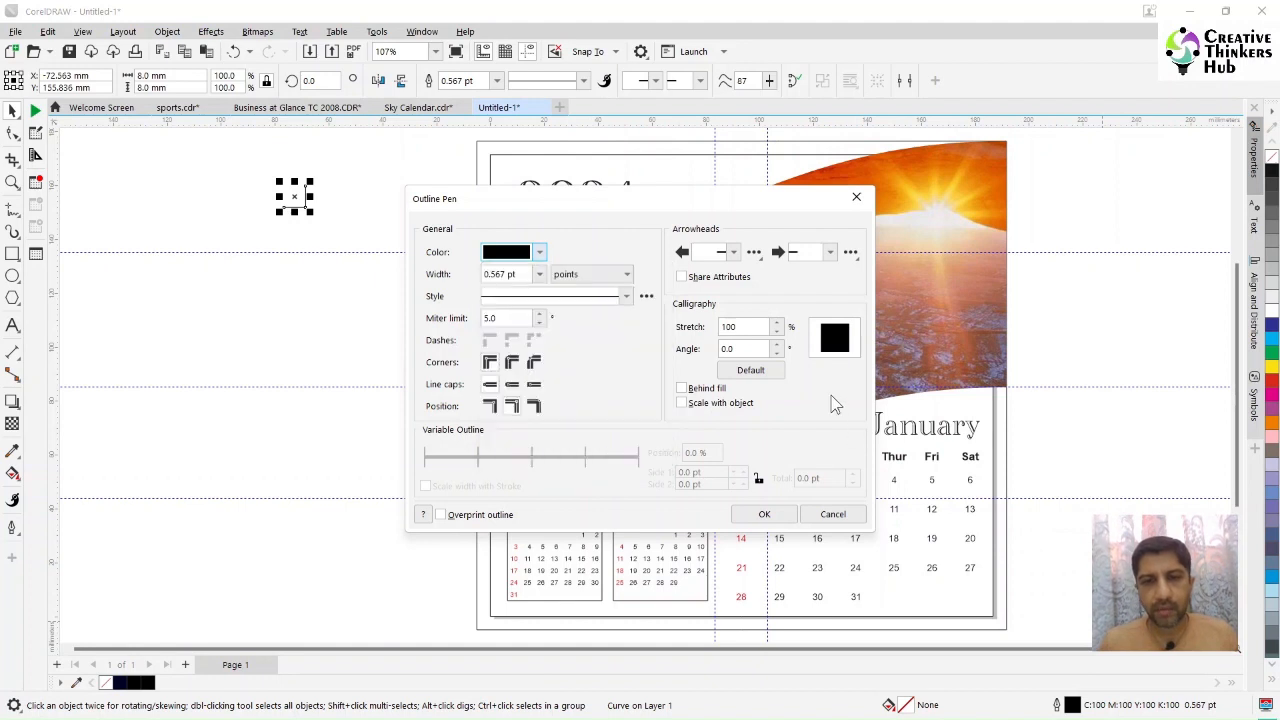
Step: Set the corner mark's outline width to 0.75 pt and apply the outline settings
left_click(540, 275)
left_click(540, 275)
left_click(540, 275)
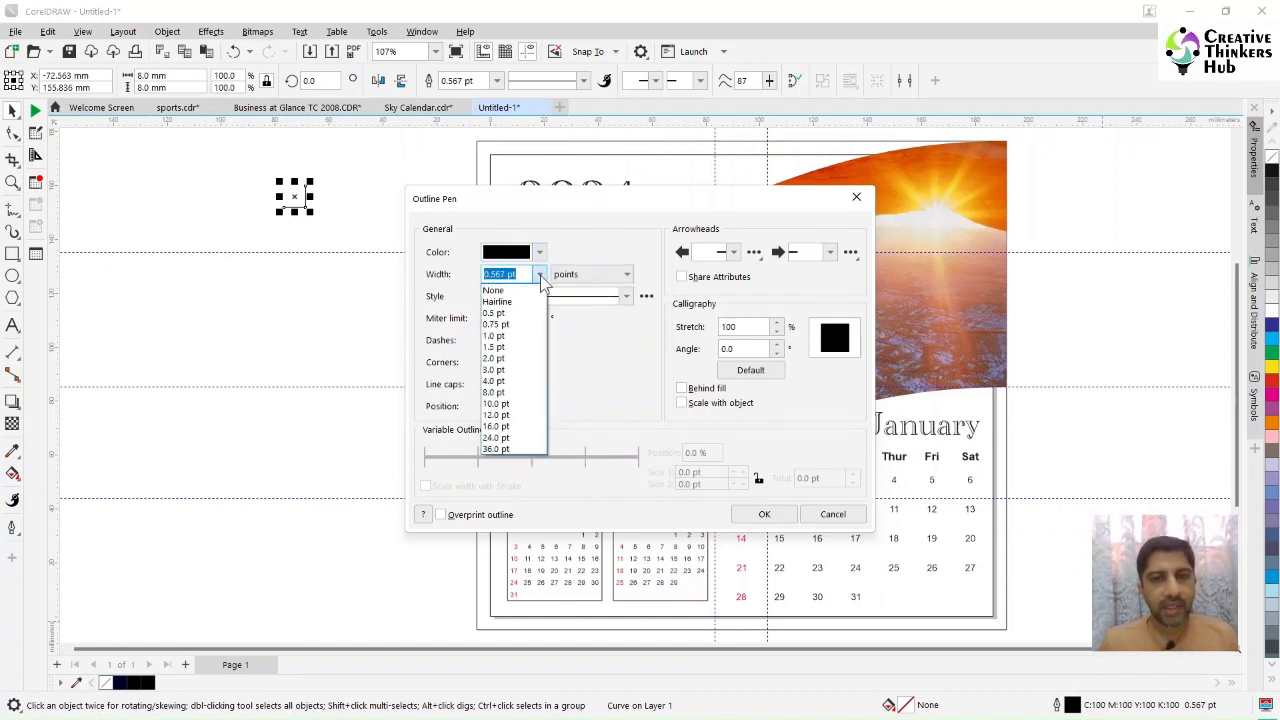
left_click(504, 324)
left_click(764, 514)
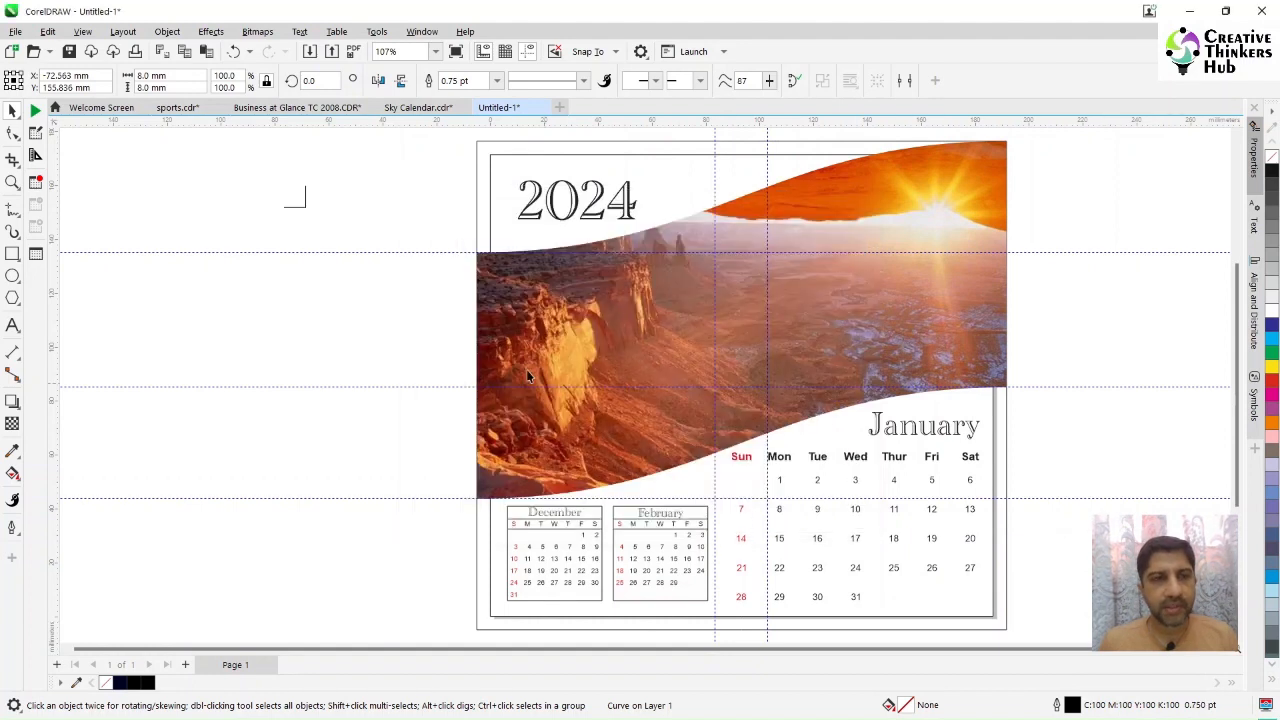
Step: Place the corner mark at the page's top-left corner and a mirrored copy at the top-right corner
left_click(490, 155)
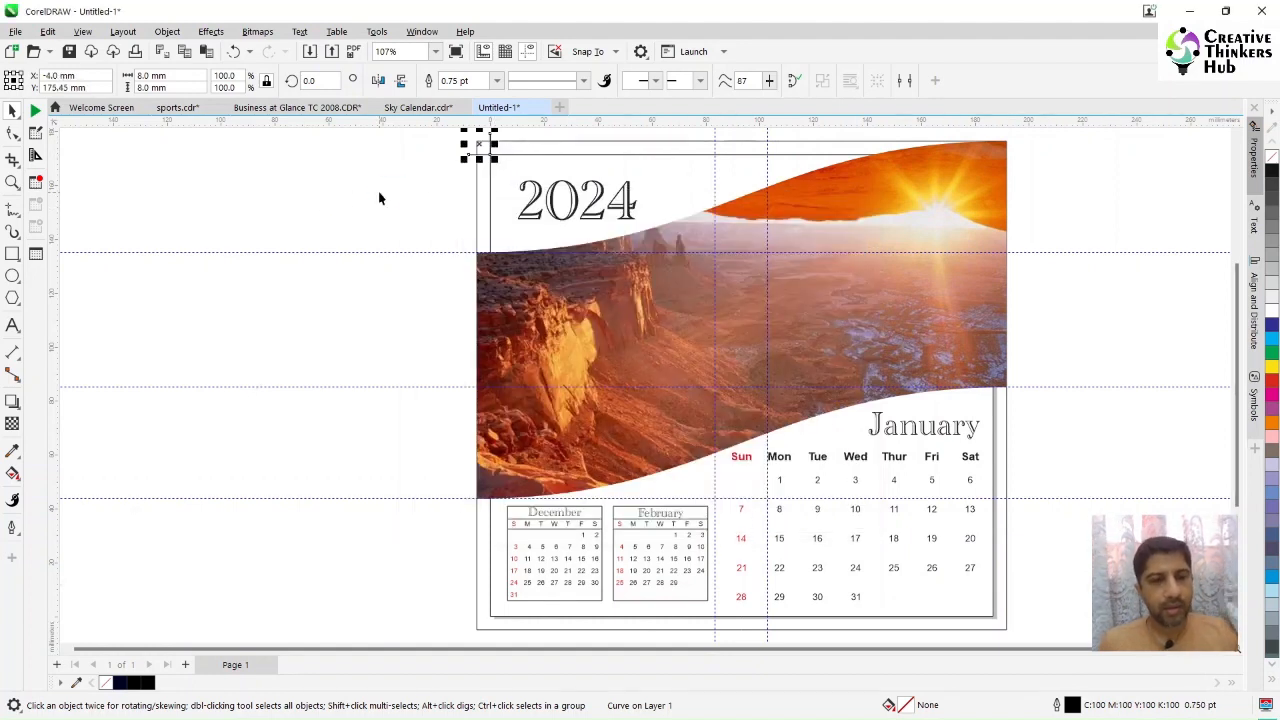
left_click(379, 80)
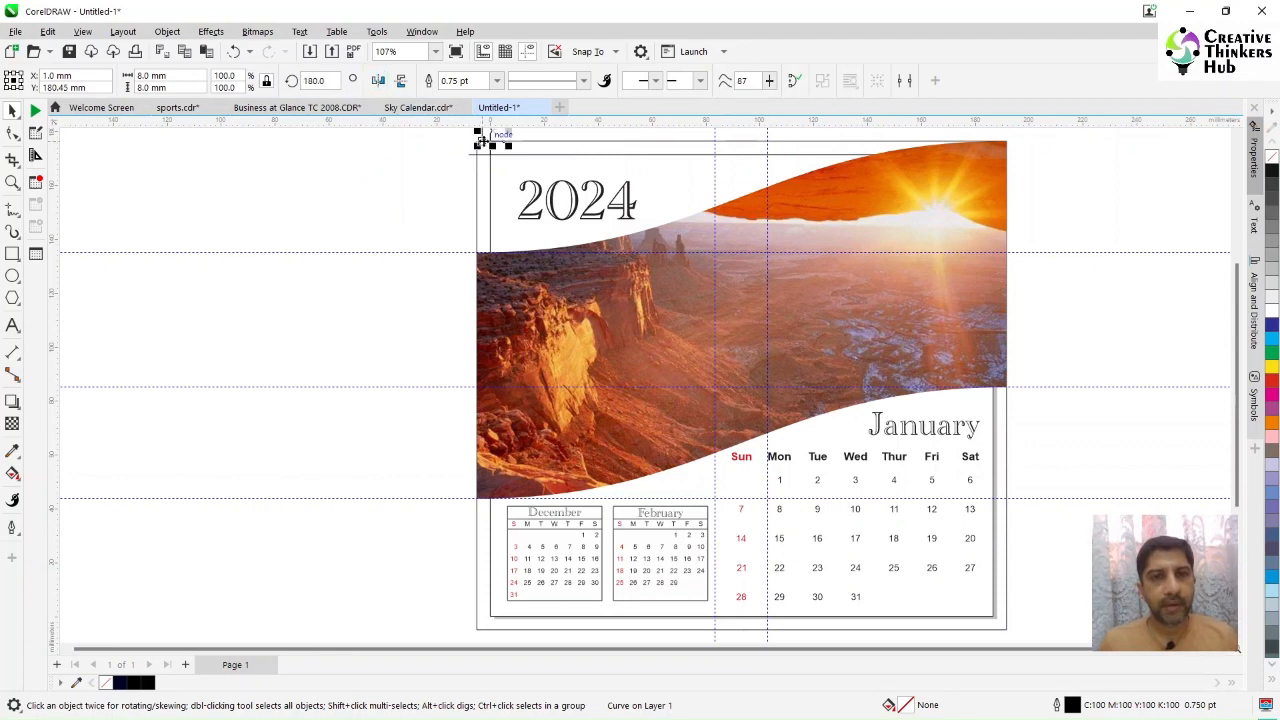
left_click_drag(480, 132, 998, 155)
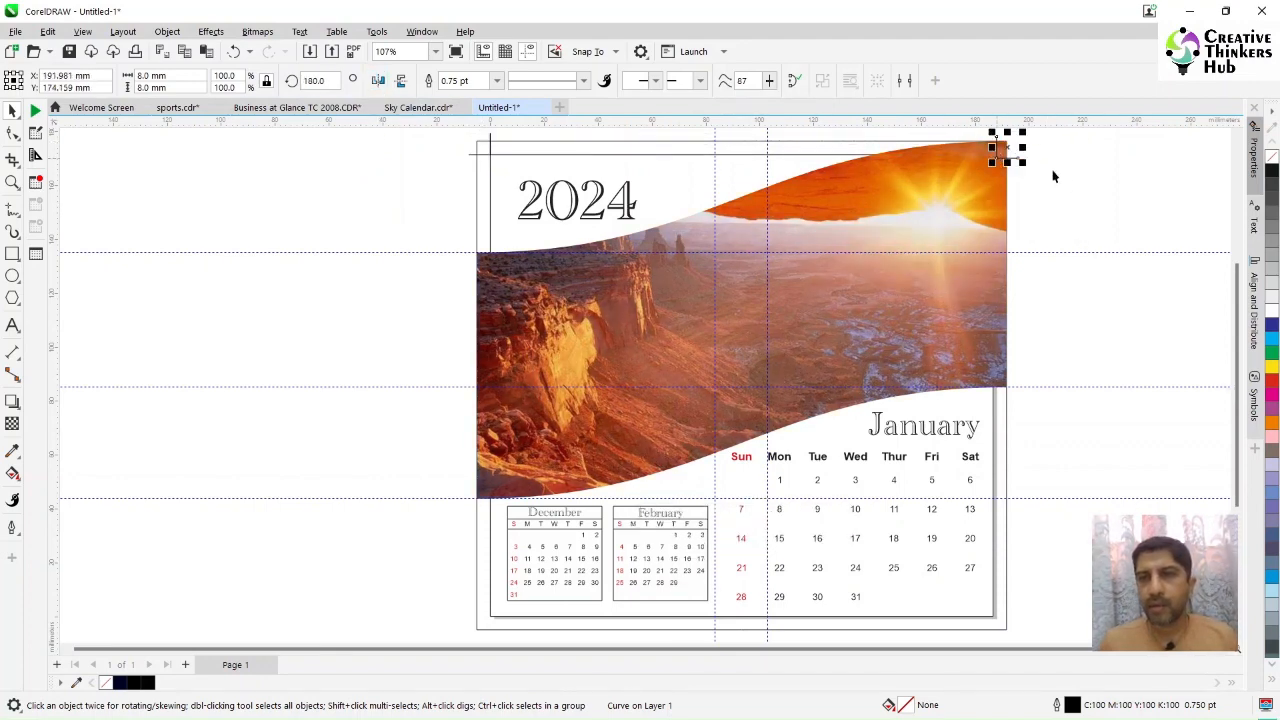
Step: Select both top corner marks and copy them down to the page's bottom corners
left_click(491, 151, "shift")
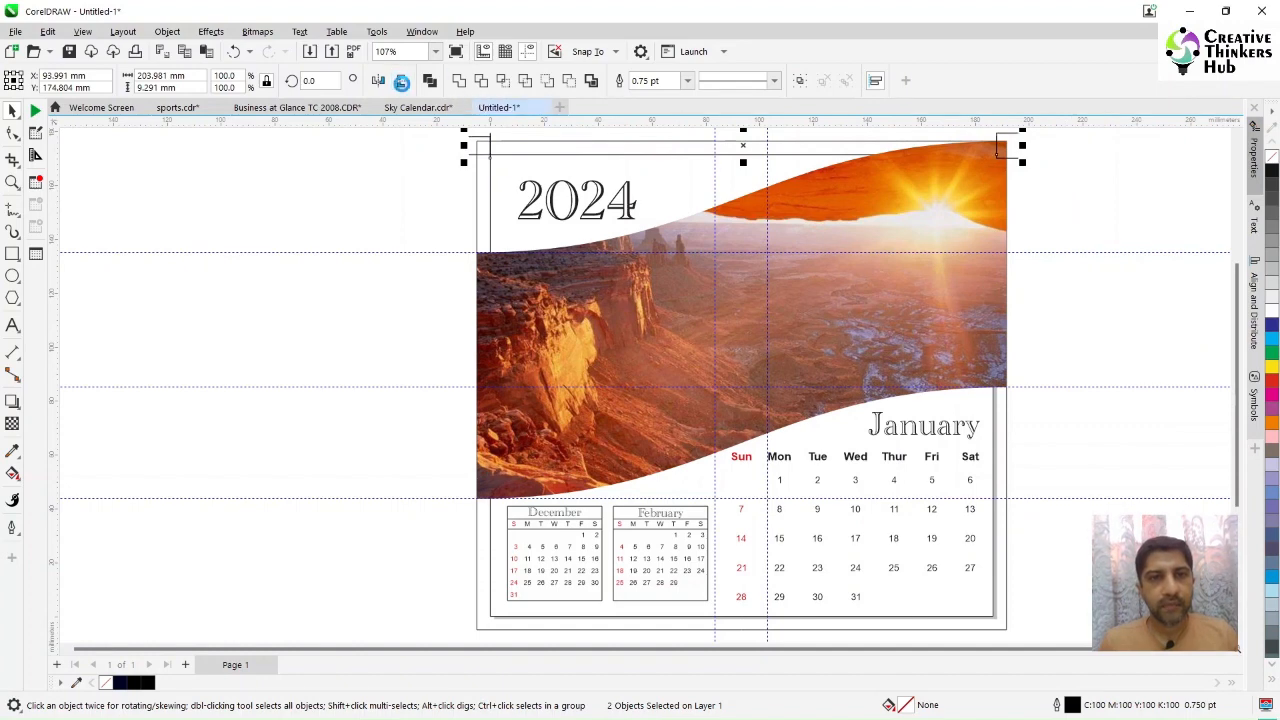
left_click_drag(491, 140, 492, 620)
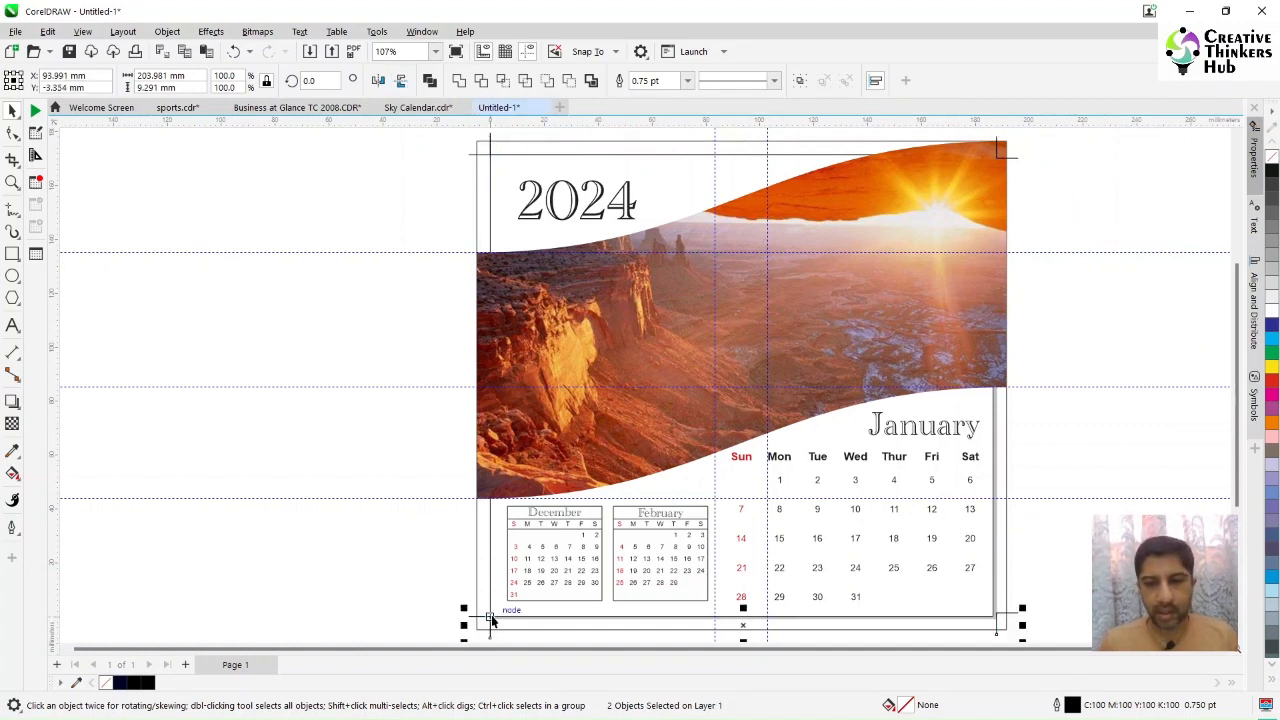
left_click(998, 622)
scroll(1000, 610, "down", 1)
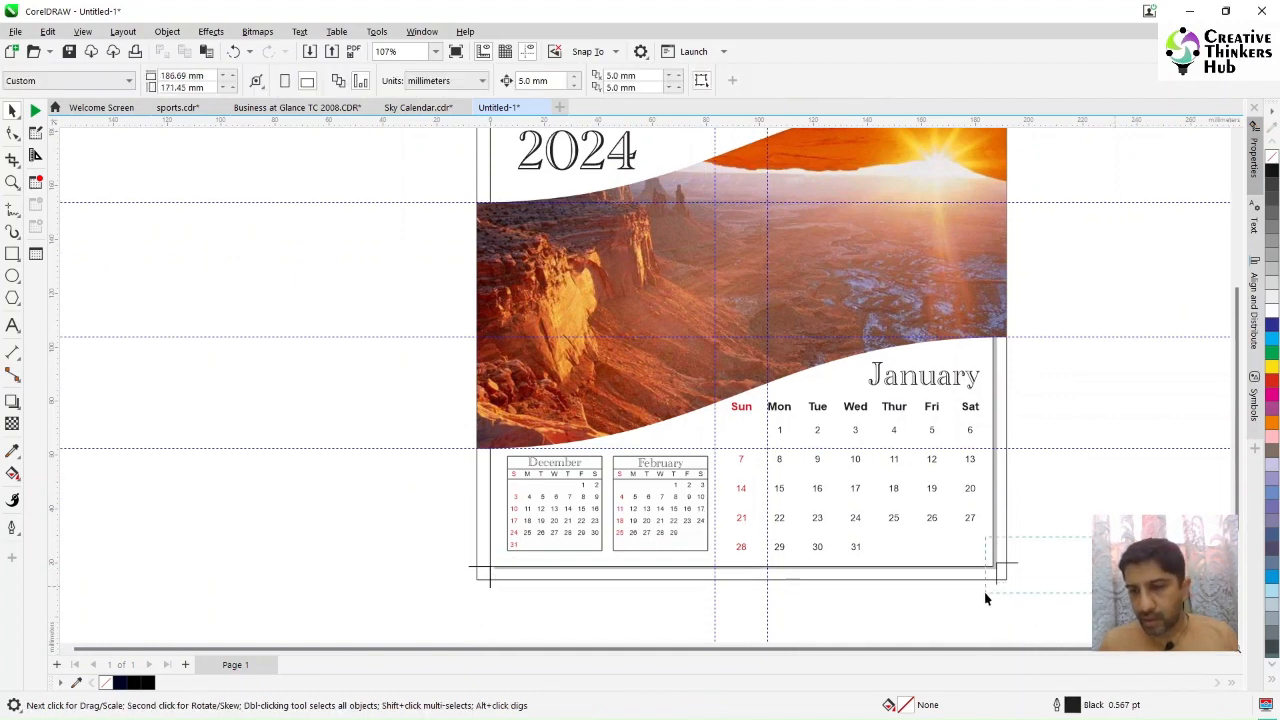
Step: Nudge the bottom-right corner mark into line with the page corner
left_click_drag(996, 563, 995, 568)
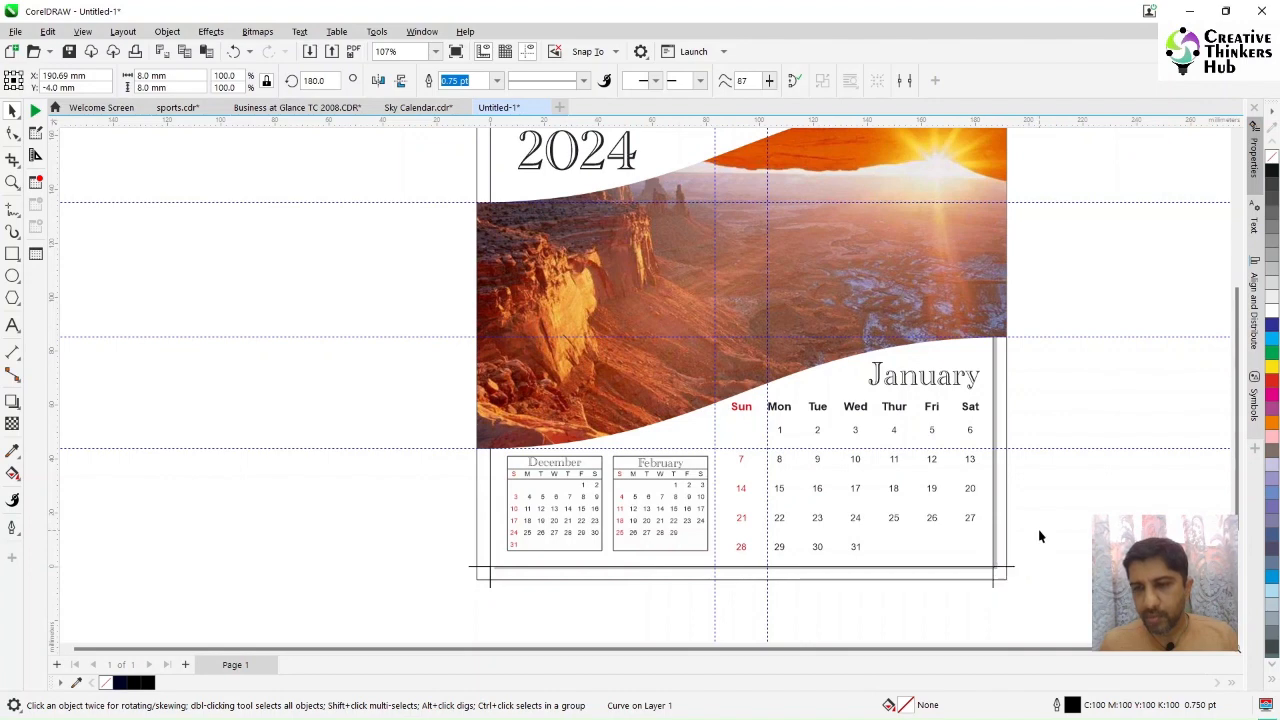
left_click(1038, 529)
left_click(1238, 140)
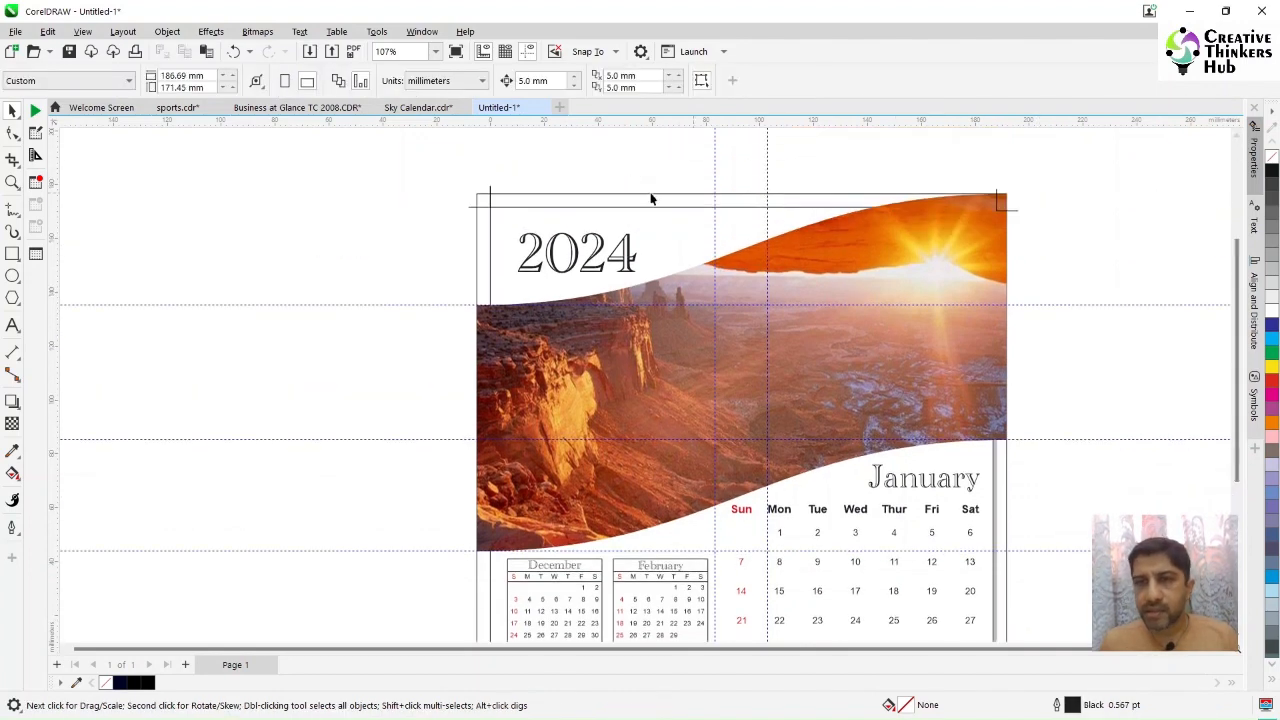
Step: Switch to wireframe view and align the top-right corner mark with the page corner
left_click(82, 31)
left_click(105, 50)
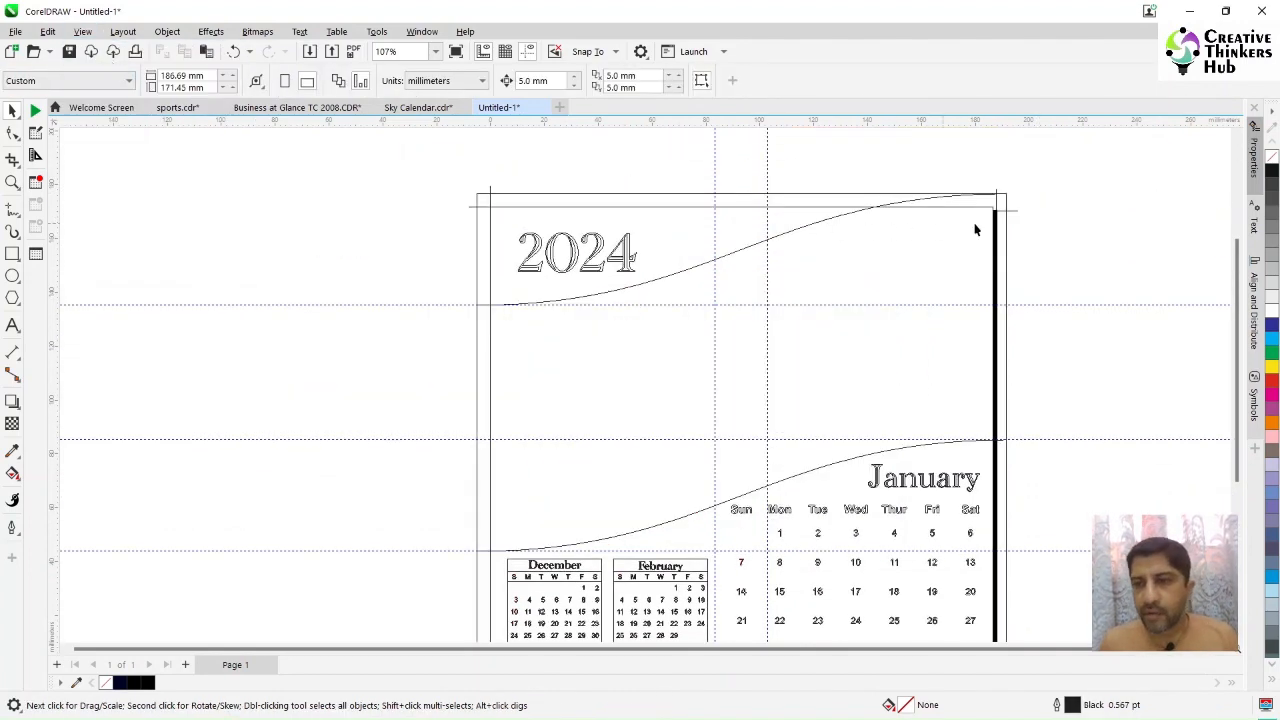
left_click_drag(1006, 200, 996, 206)
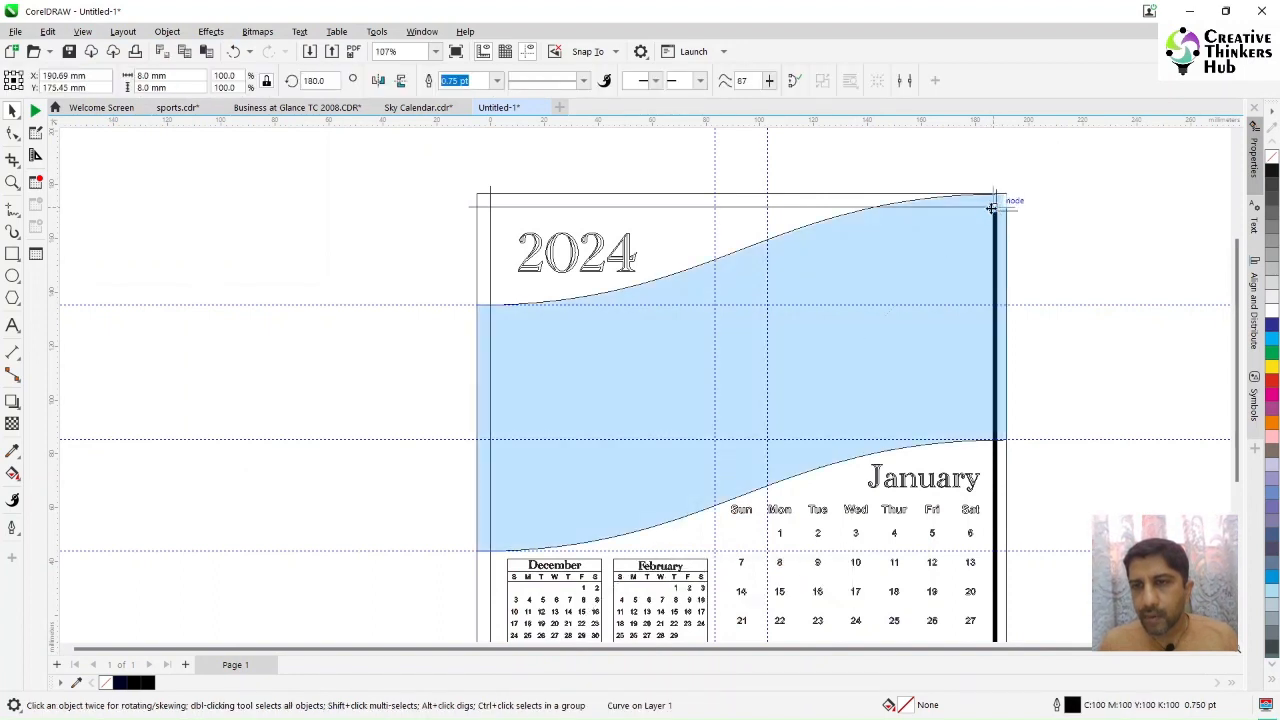
left_click(1049, 236)
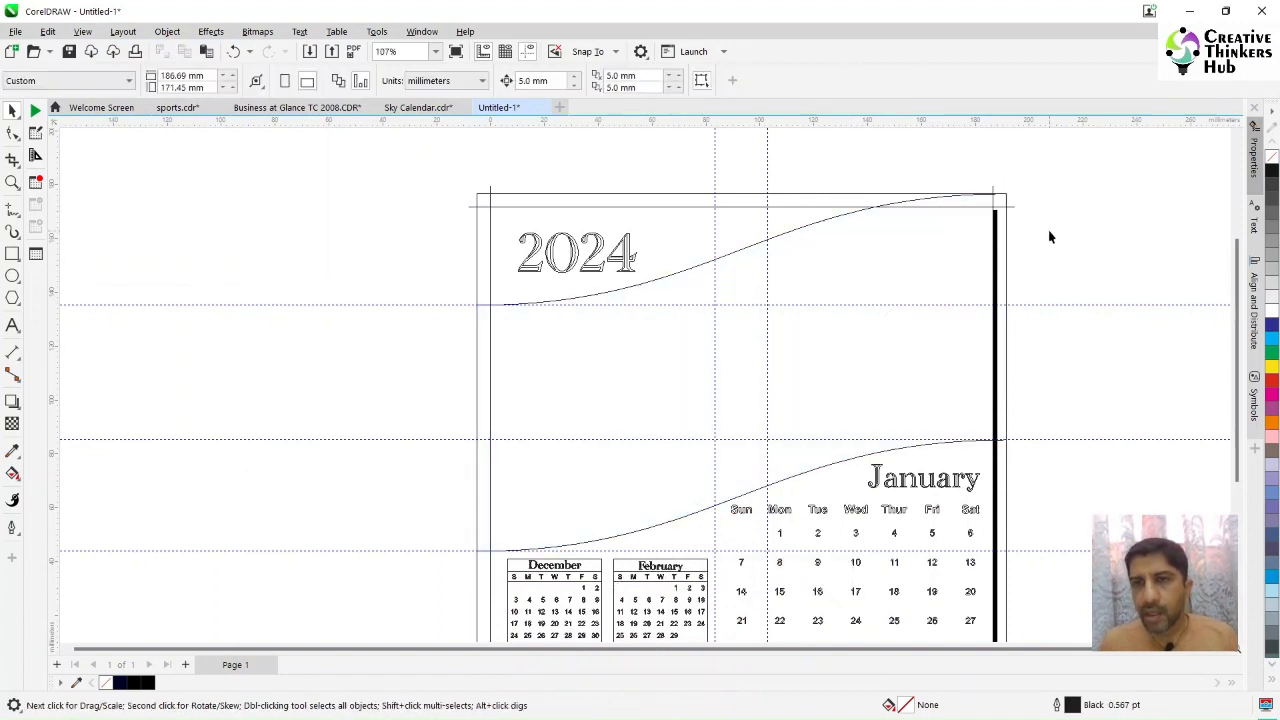
Step: Switch back to enhanced view and fit the whole calendar page in the window
left_click(82, 31)
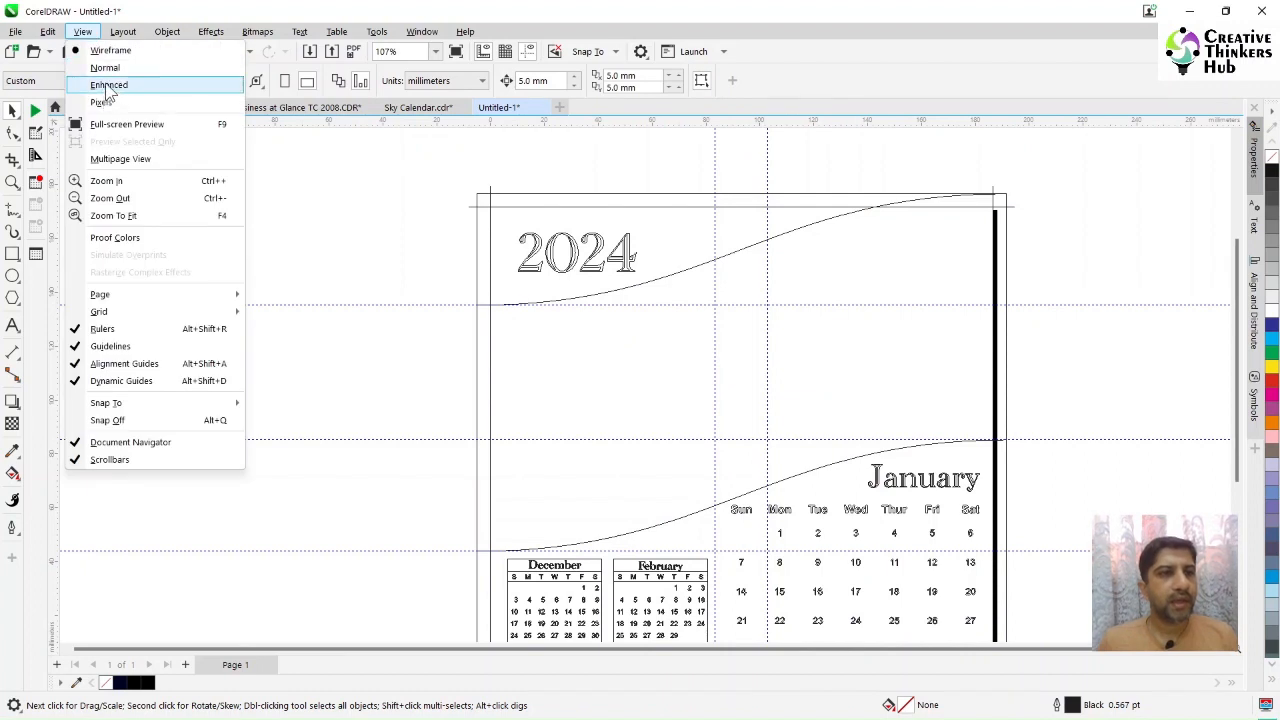
left_click(107, 86)
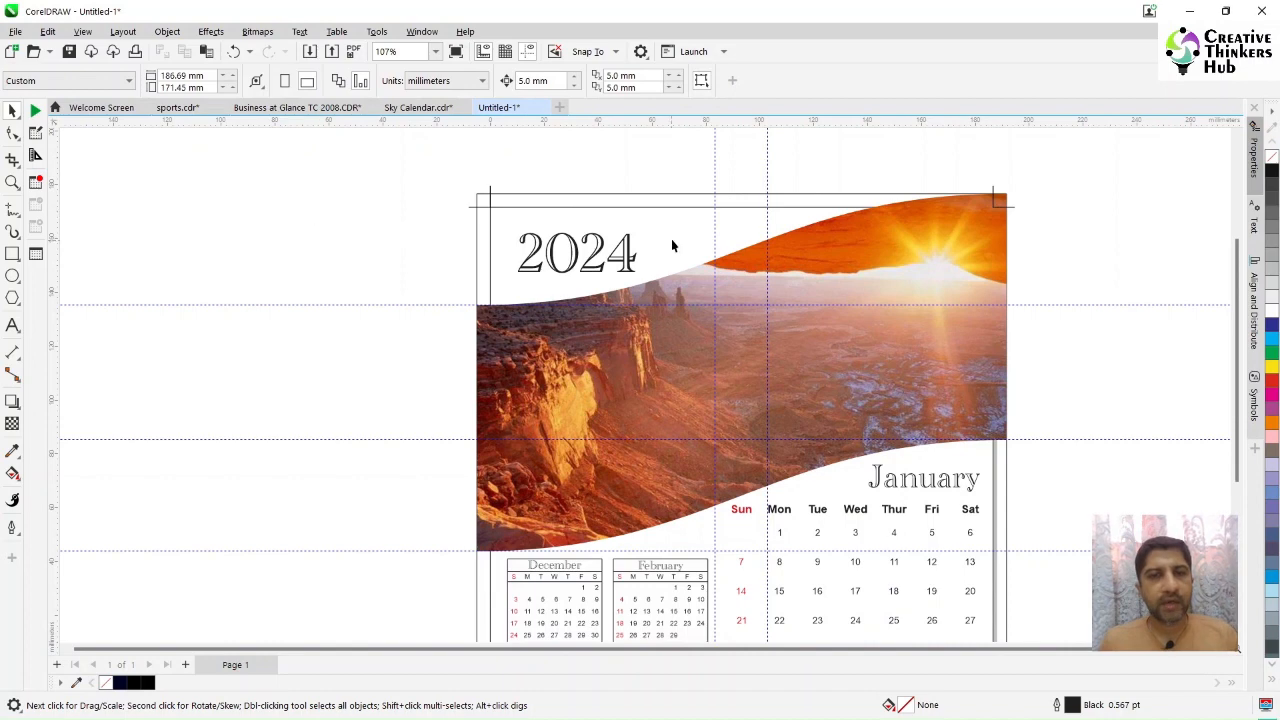
left_click(606, 194)
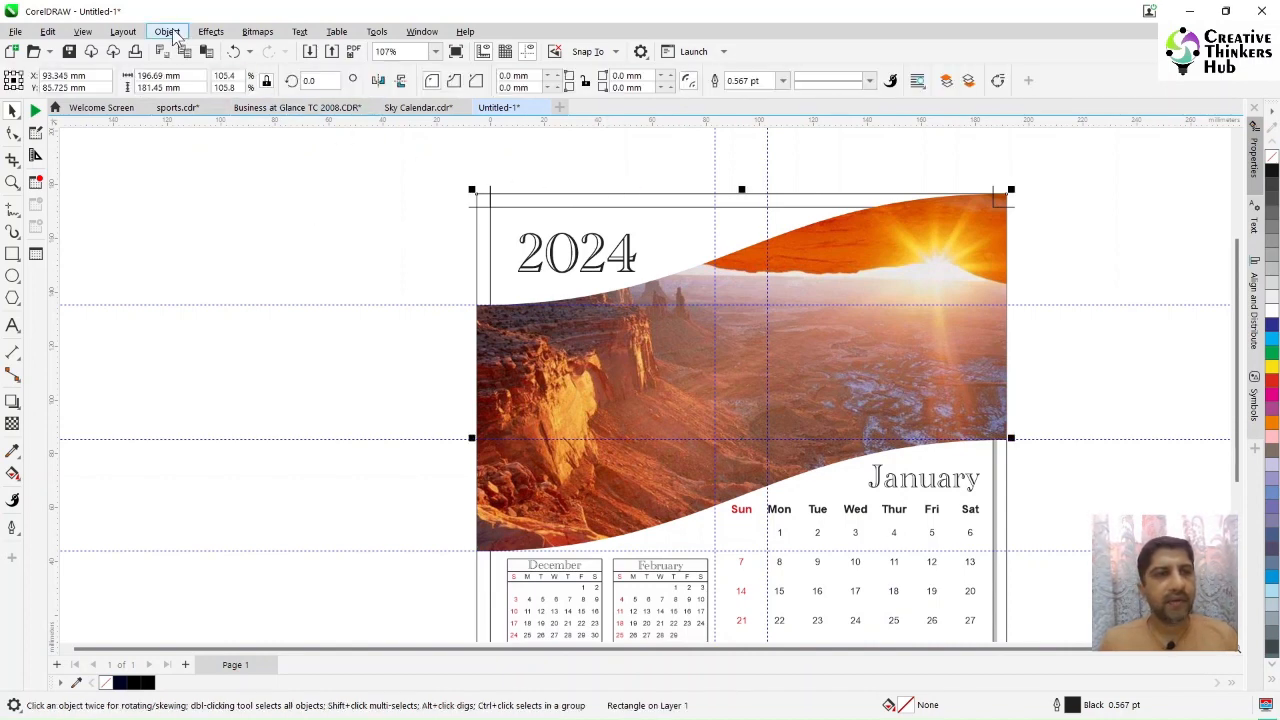
left_click(330, 255)
key("F4")
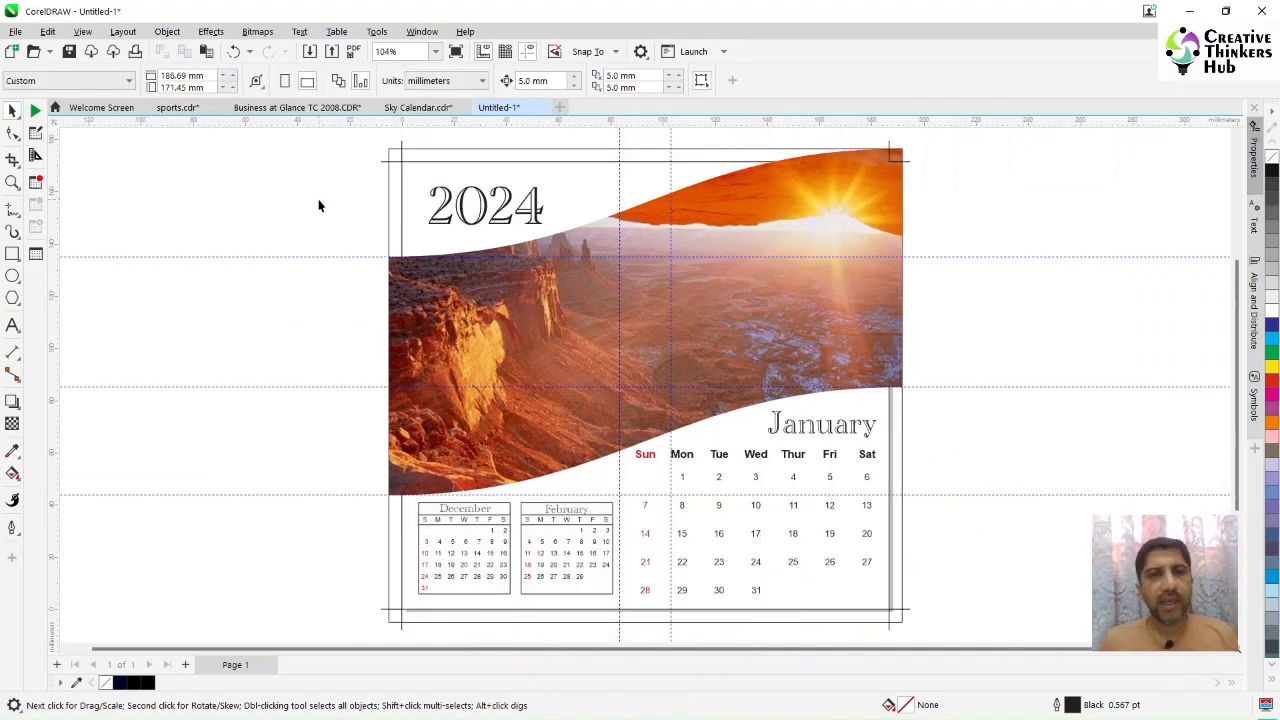
Step: Switch to the Sky Calendar document and page through its monthly layouts
left_click(415, 107)
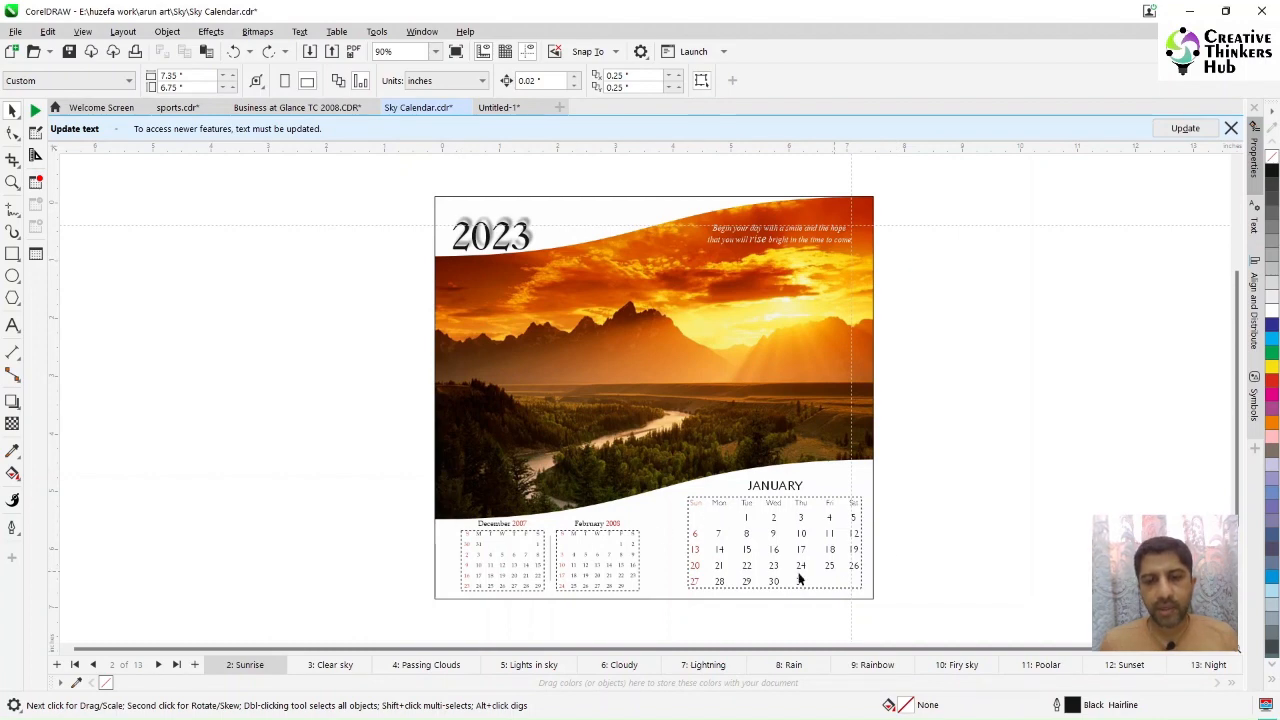
key("Page_Down")
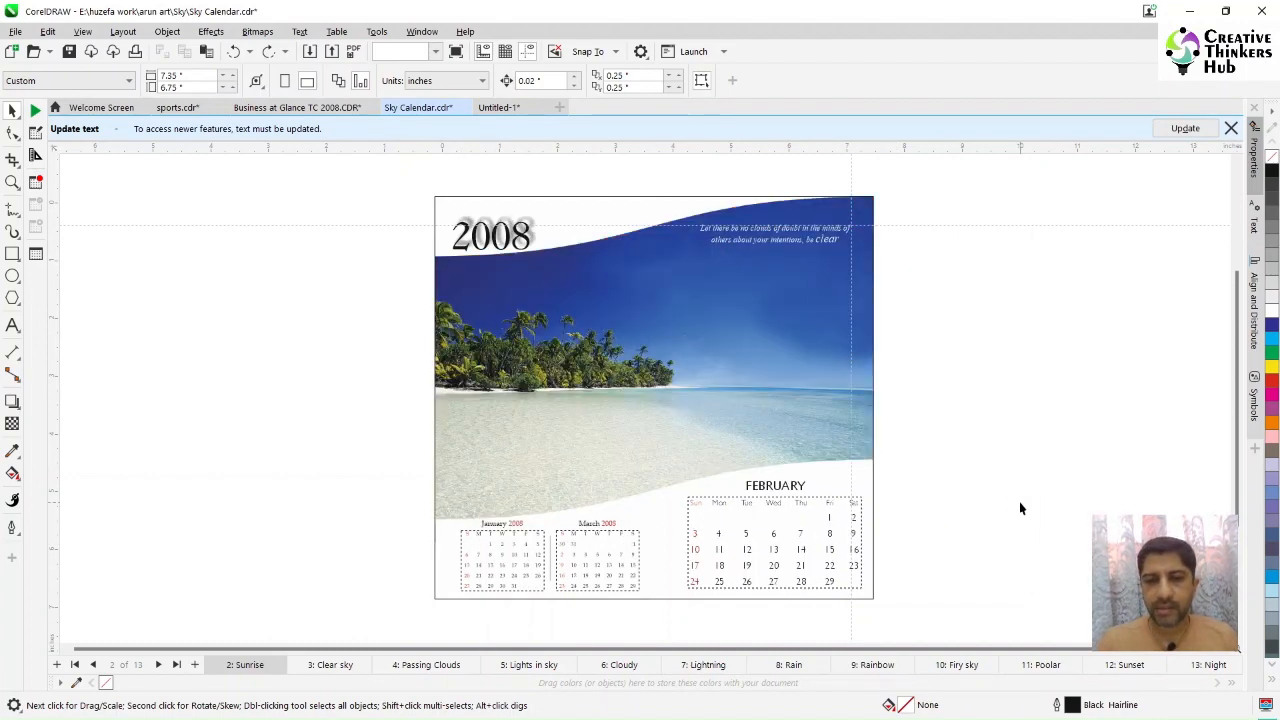
key("Page_Down")
key("Page_Down")
key("Page_Down")
key("Page_Down")
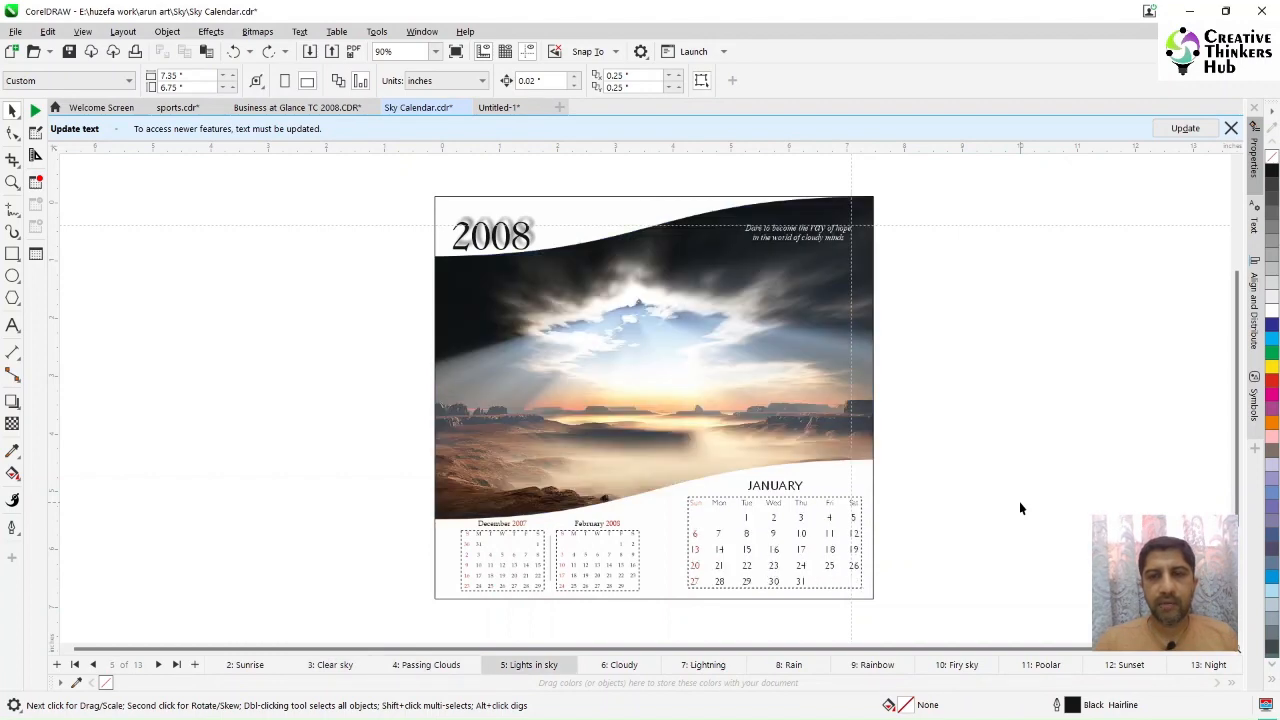
key("Page_Down")
key("Page_Down")
key("Page_Down")
key("Page_Down")
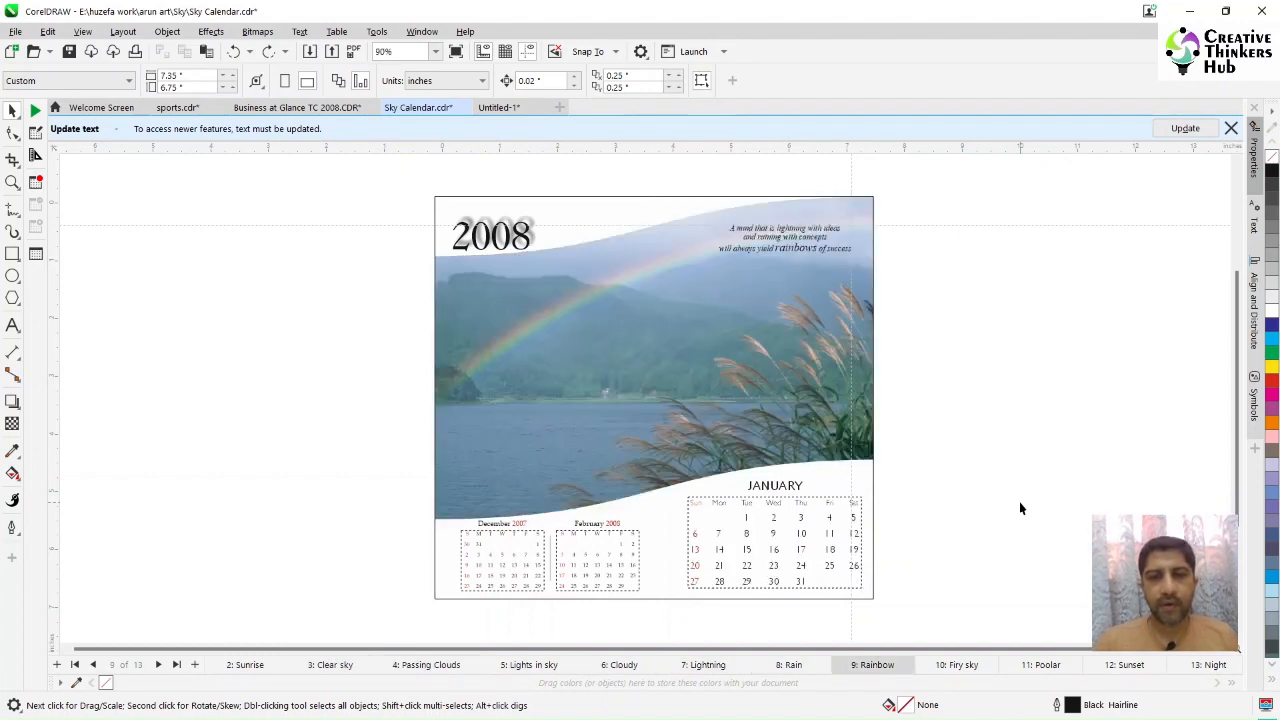
key("Page_Down")
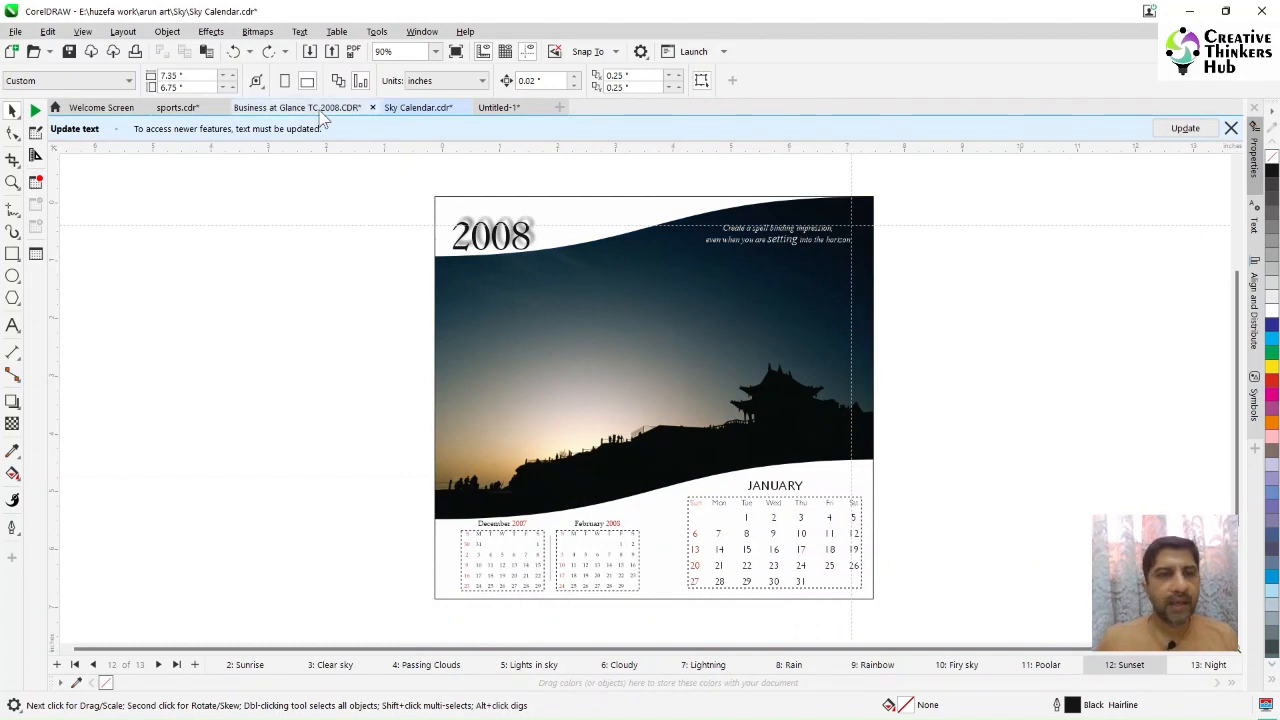
Step: Switch to the Business at Glance document and browse its first pages
left_click(285, 107)
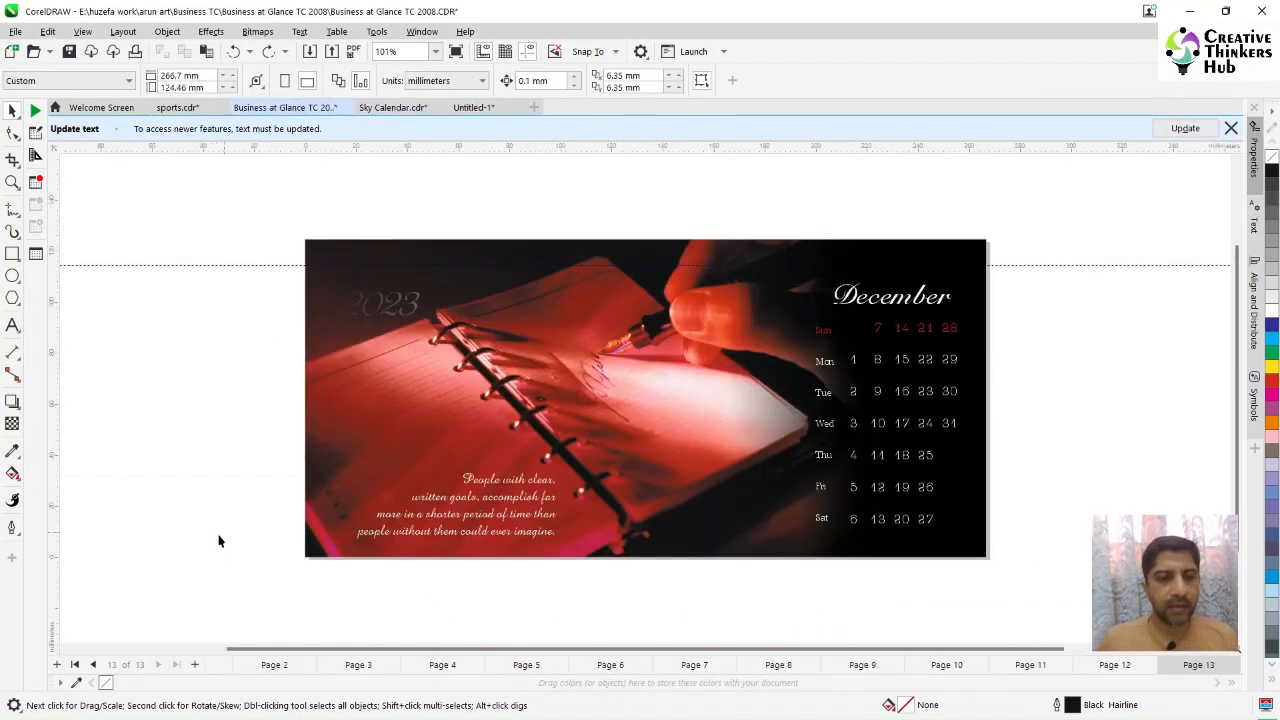
left_click_drag(388, 650, 220, 652)
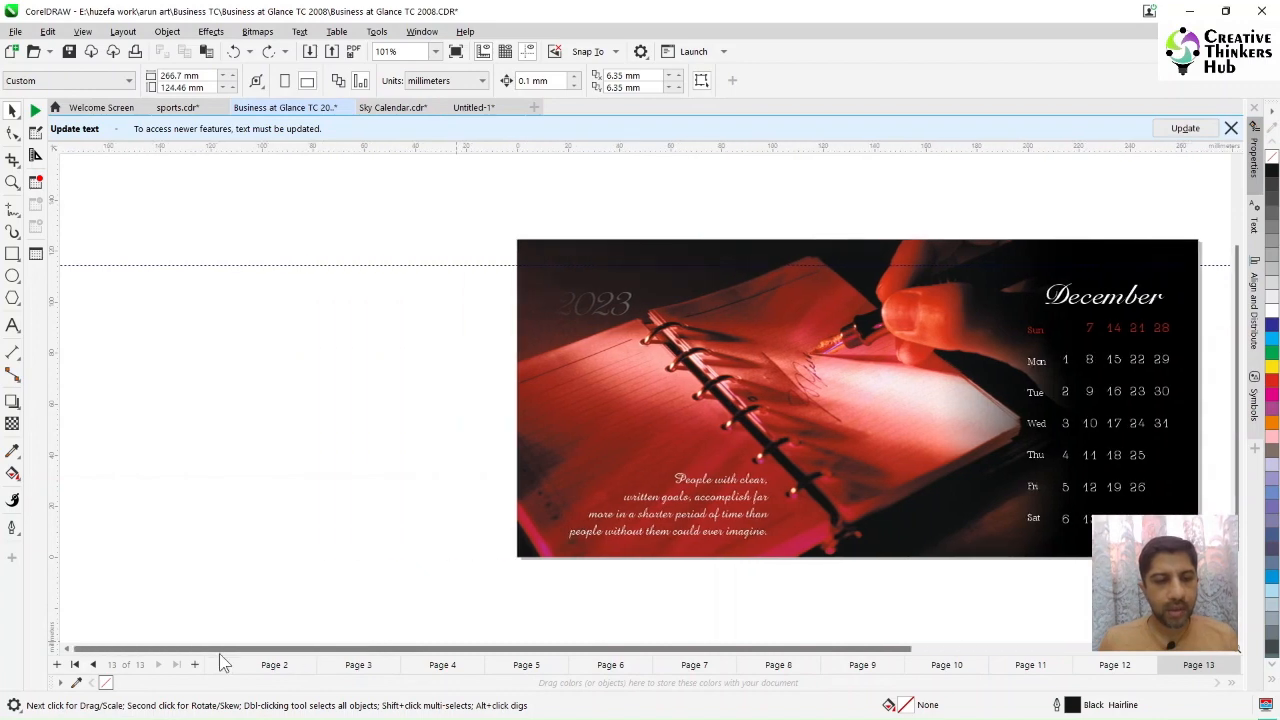
left_click(74, 665)
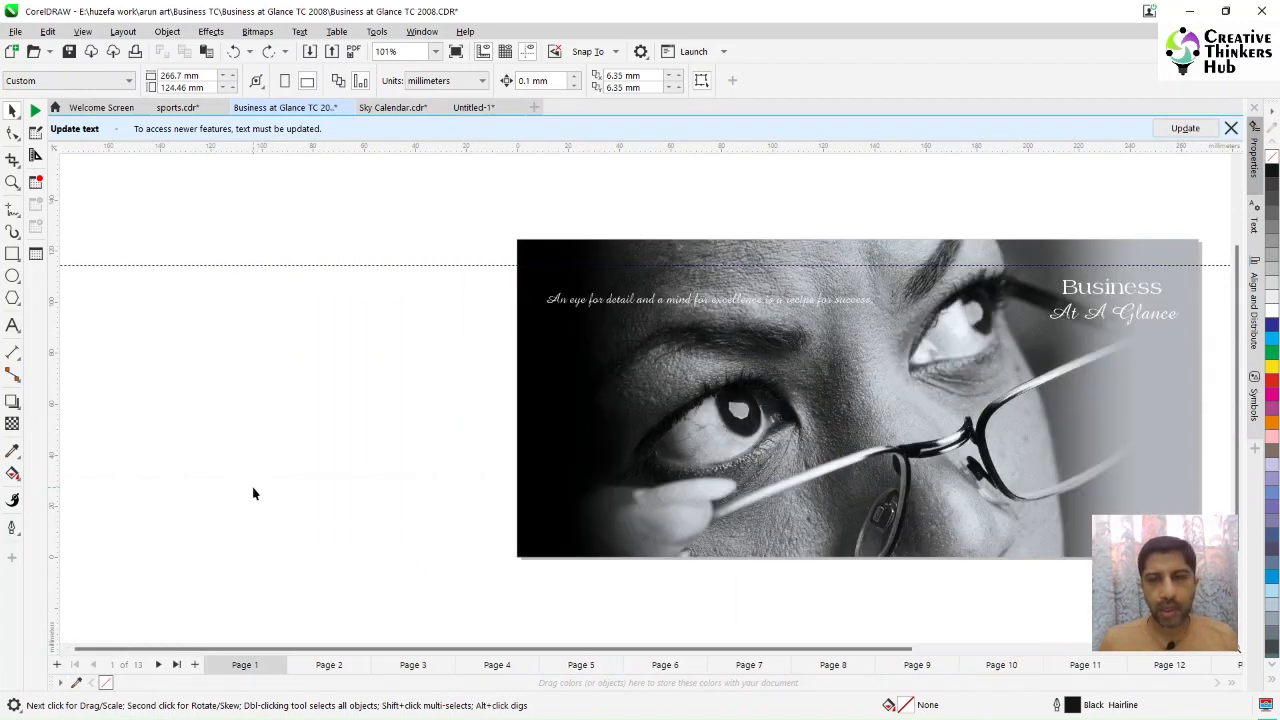
key("Page_Down")
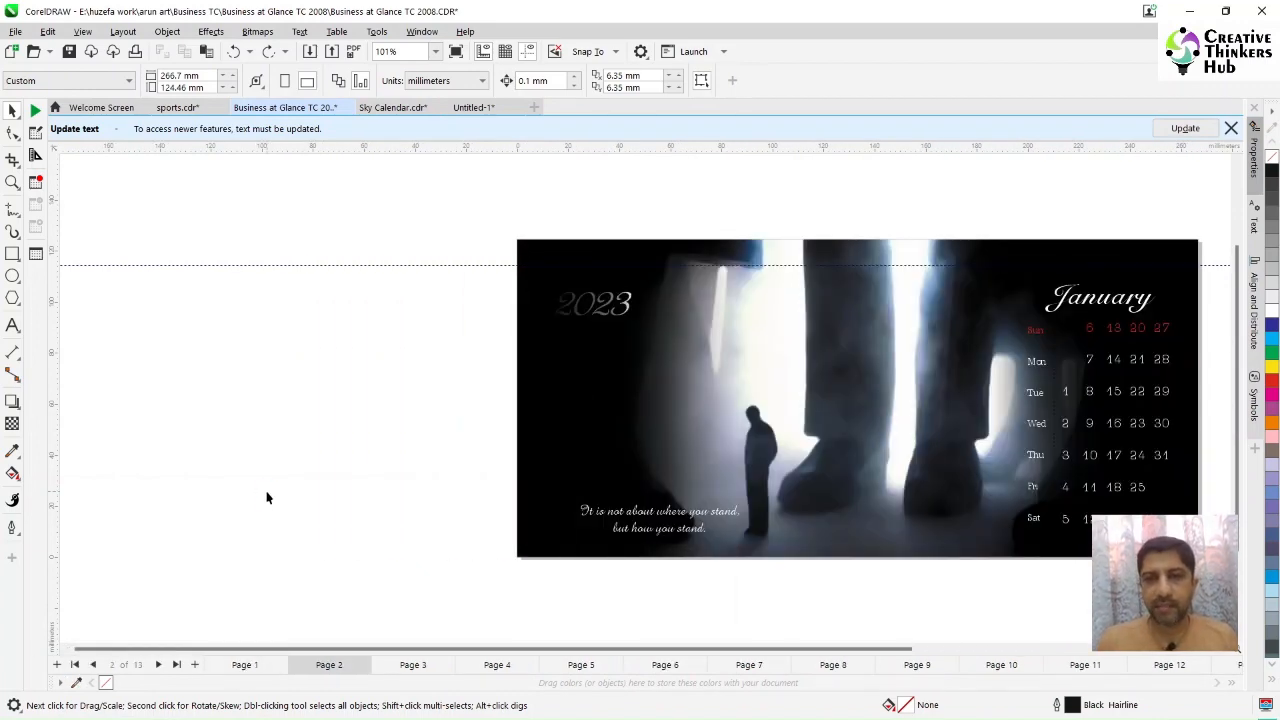
Step: Move a column of dates in the sample calendar grid and undo the move
left_click_drag(1092, 368, 842, 331)
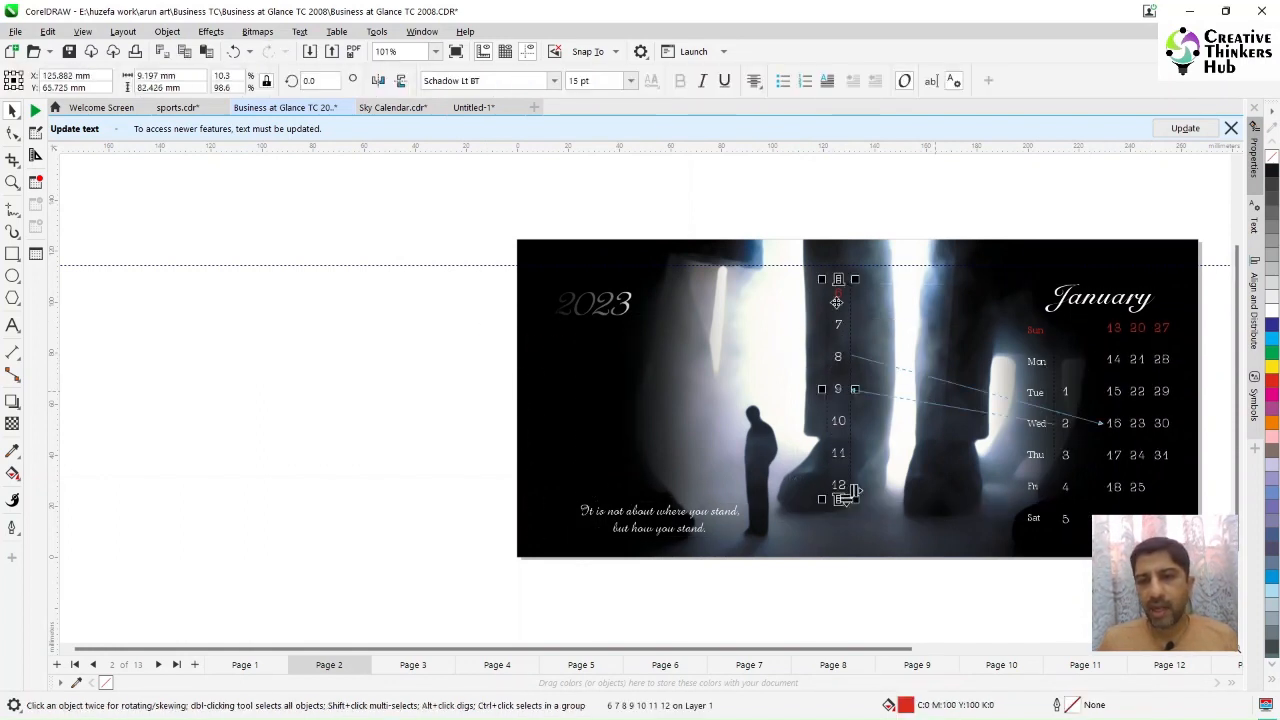
key("ctrl+z")
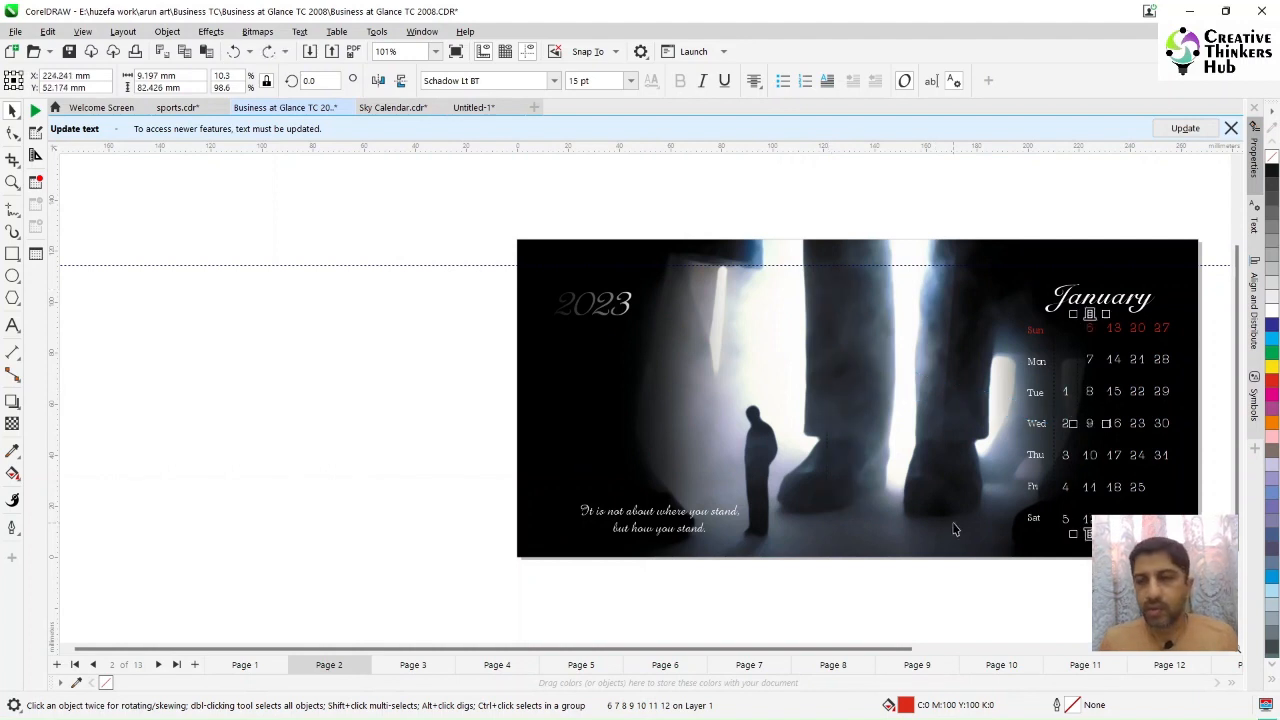
left_click(1071, 581)
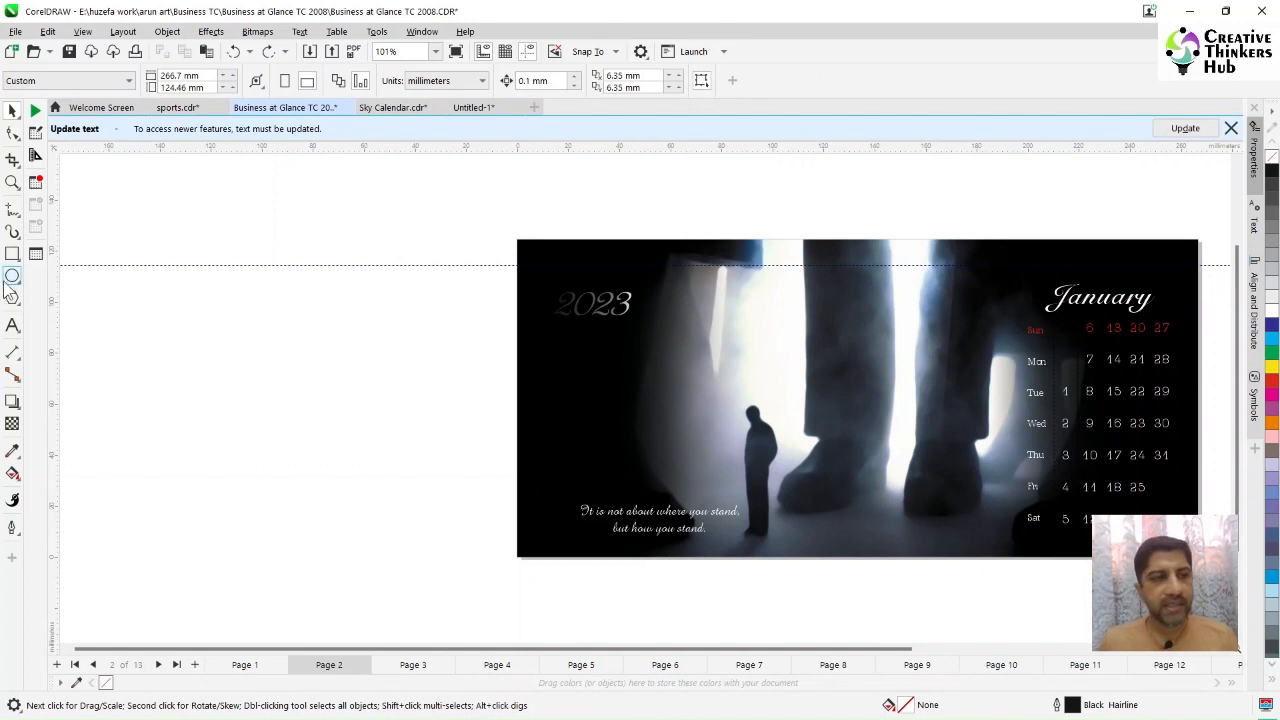
Step: Type the dates 6 to 10 one per line in a new paragraph text frame beside the page, then delete the frame
left_click(13, 325)
left_click_drag(268, 298, 296, 578)
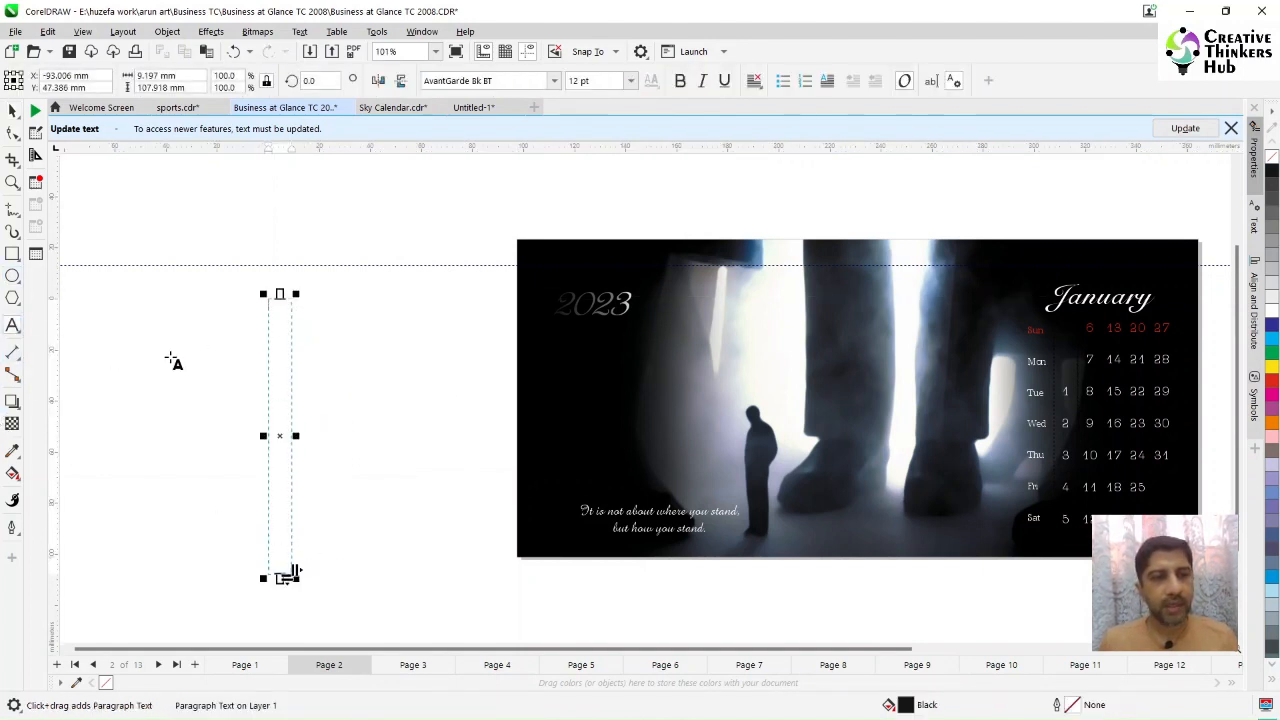
type("6")
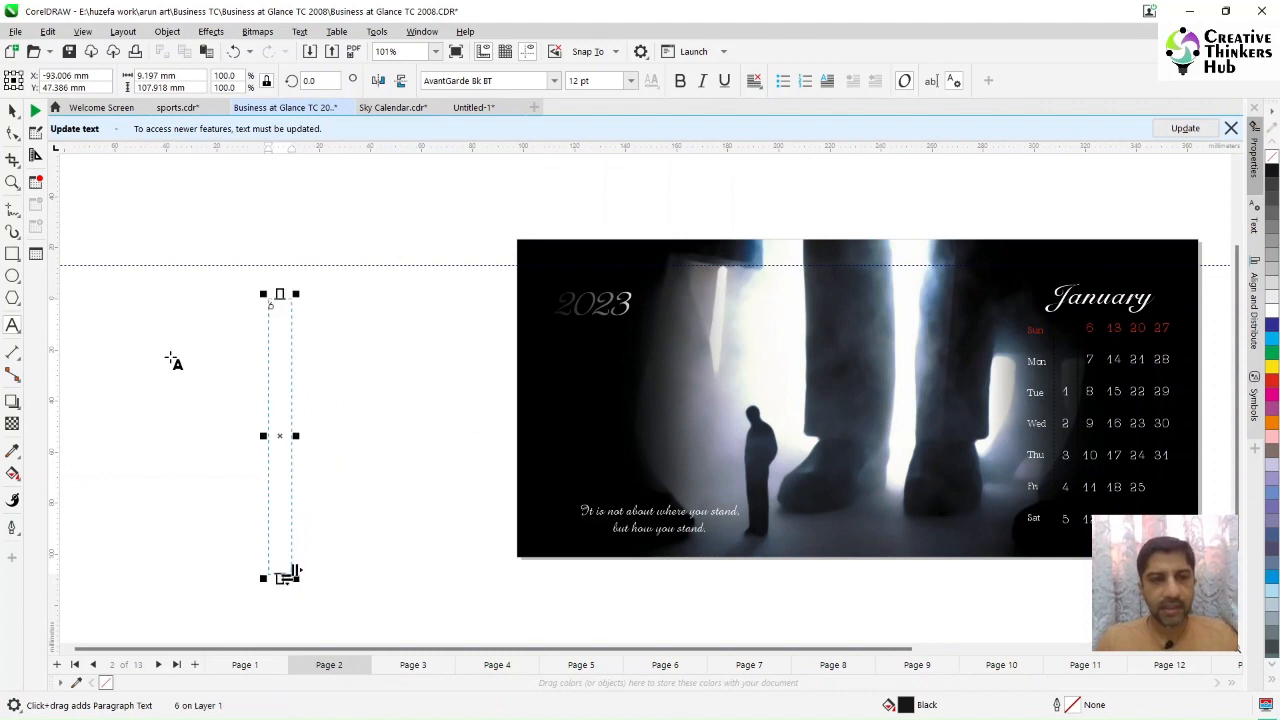
key("Return")
type("7")
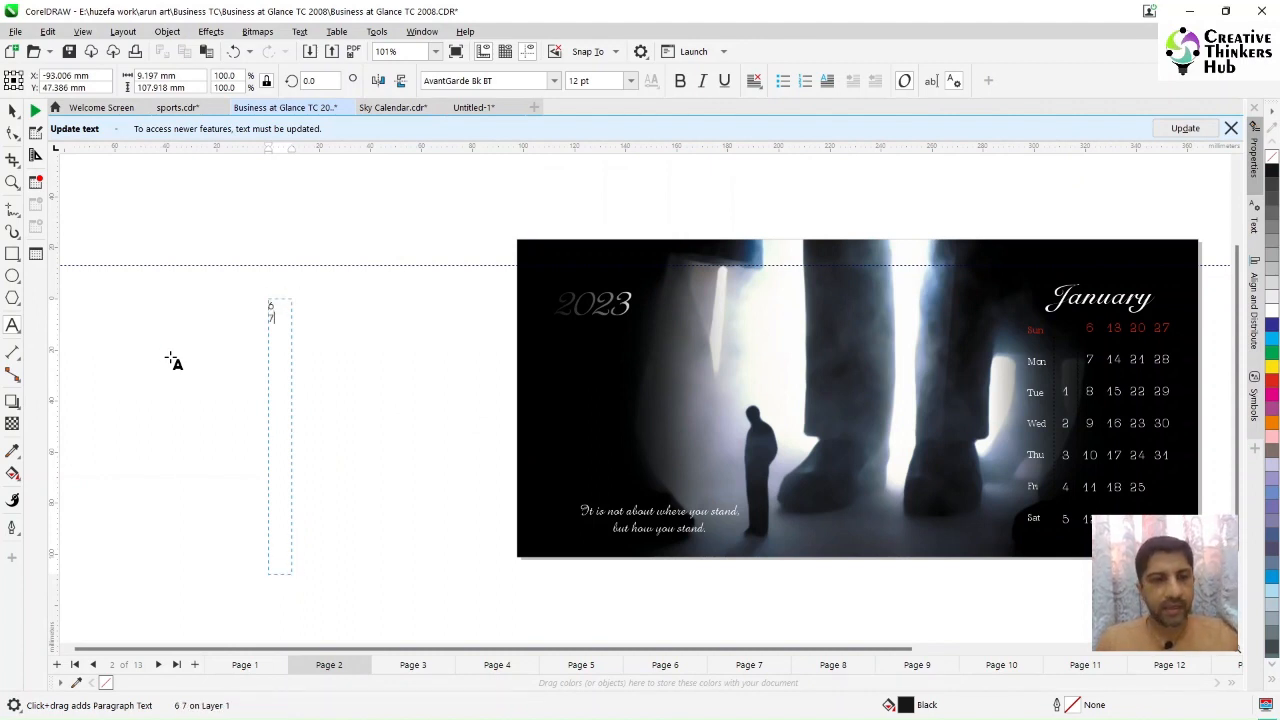
key("Return")
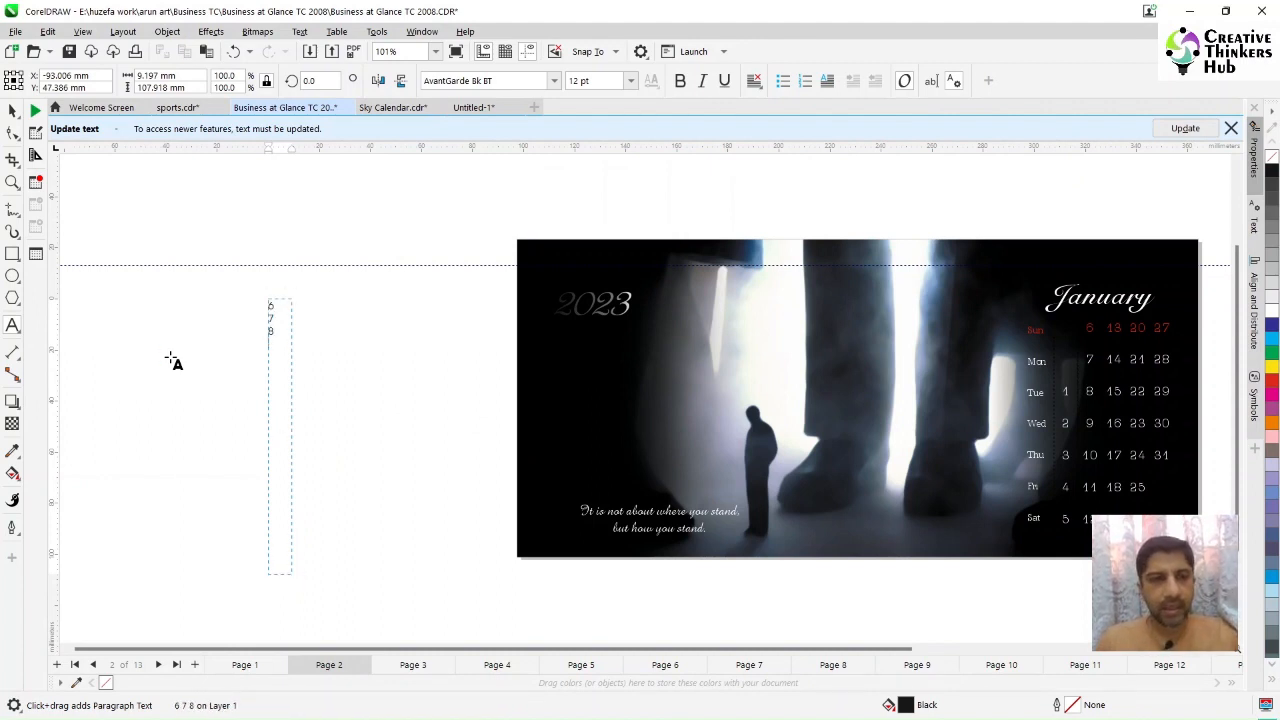
type("8")
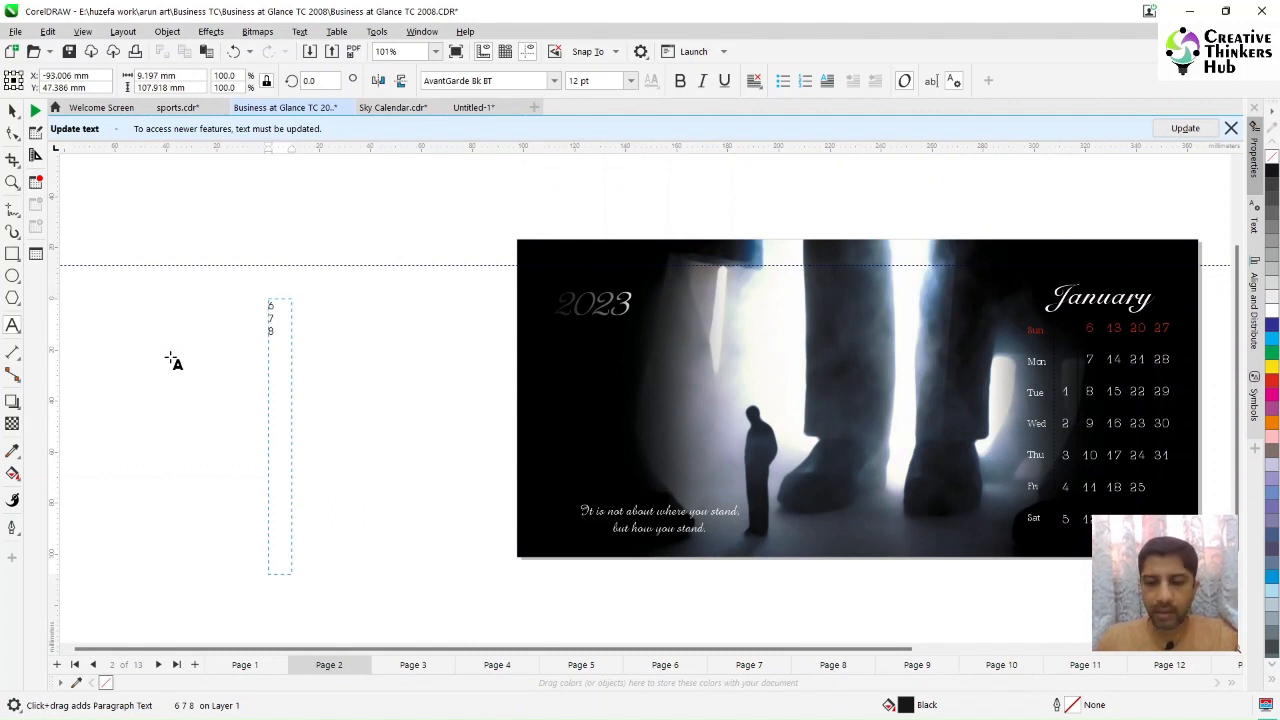
key("Return")
key("Return")
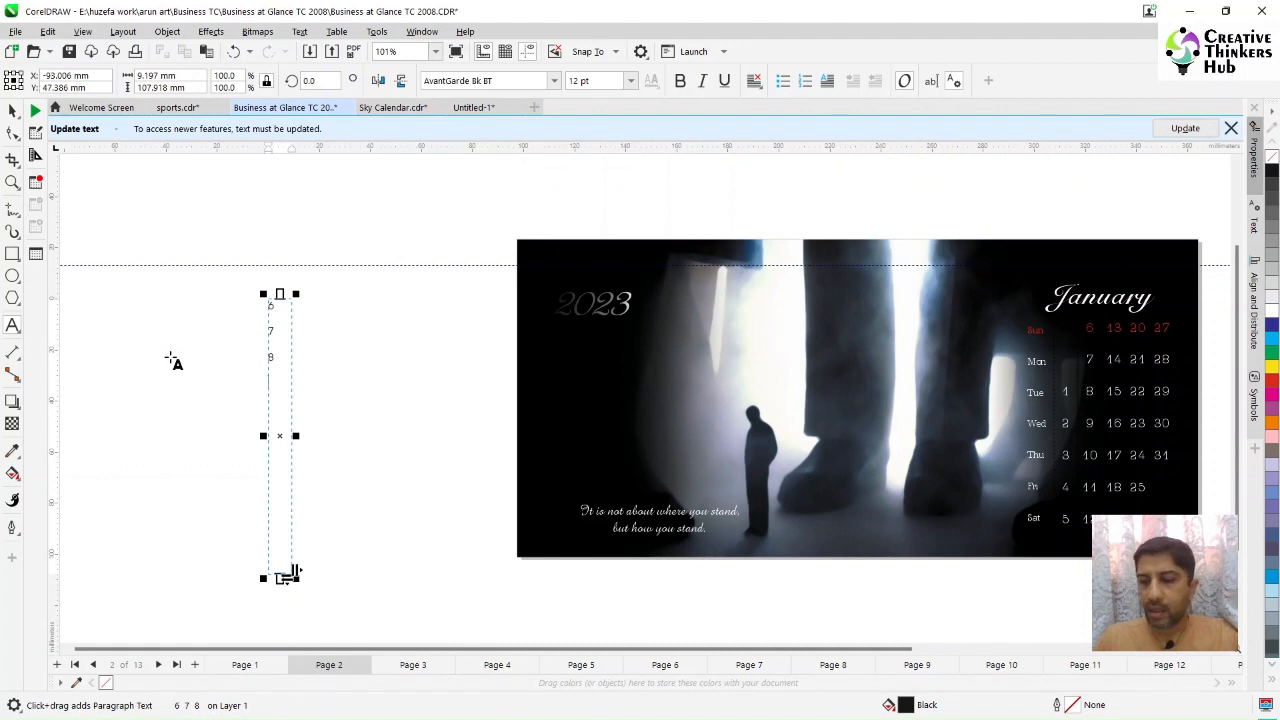
type("9")
key("Return")
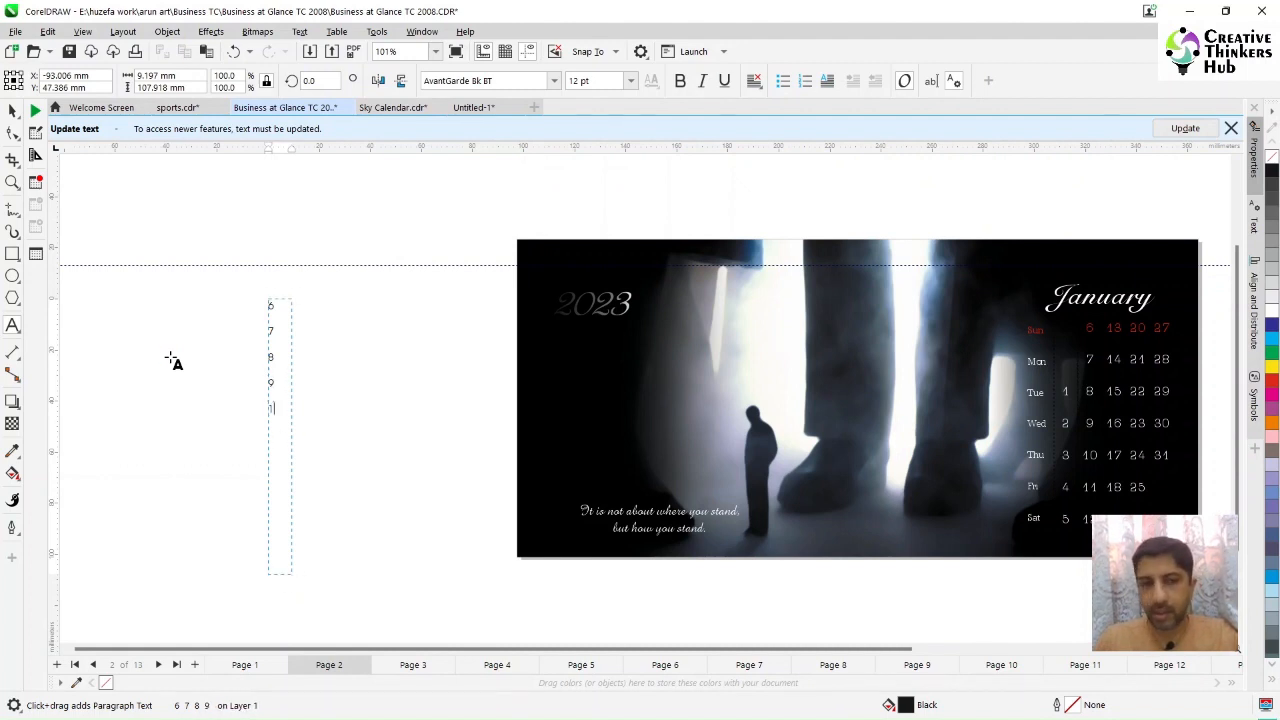
type("10")
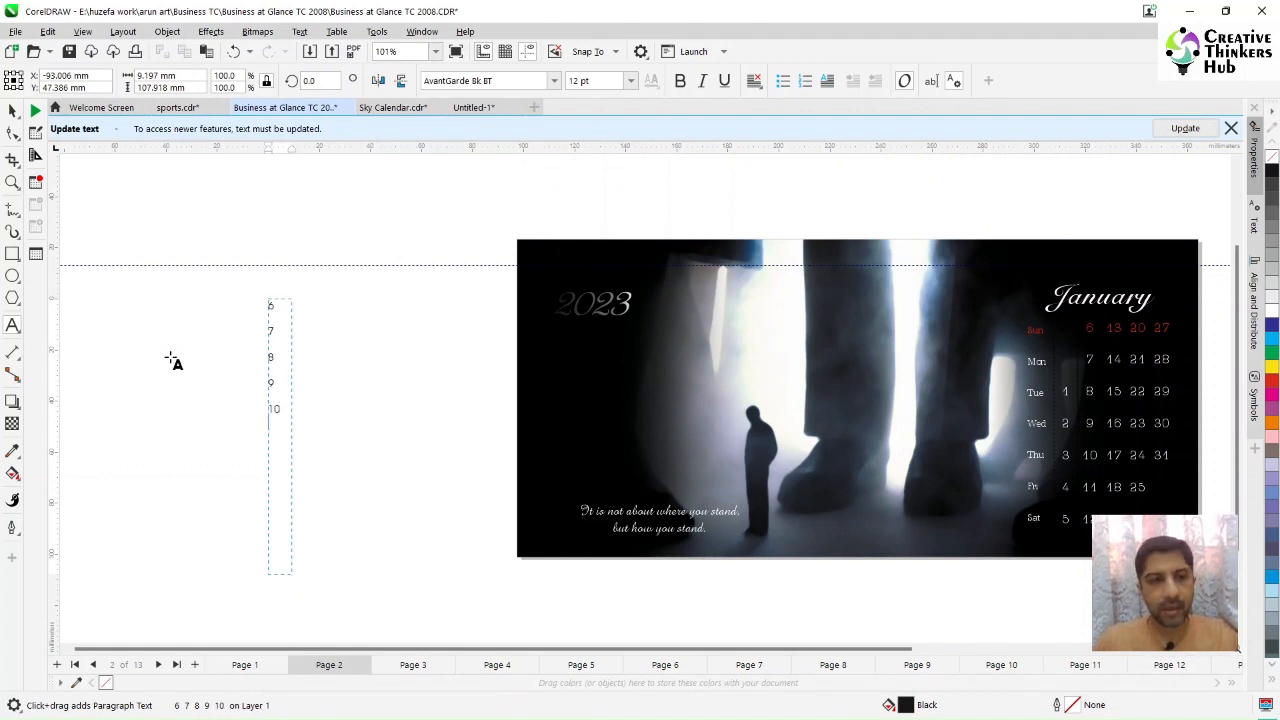
left_click(10, 112)
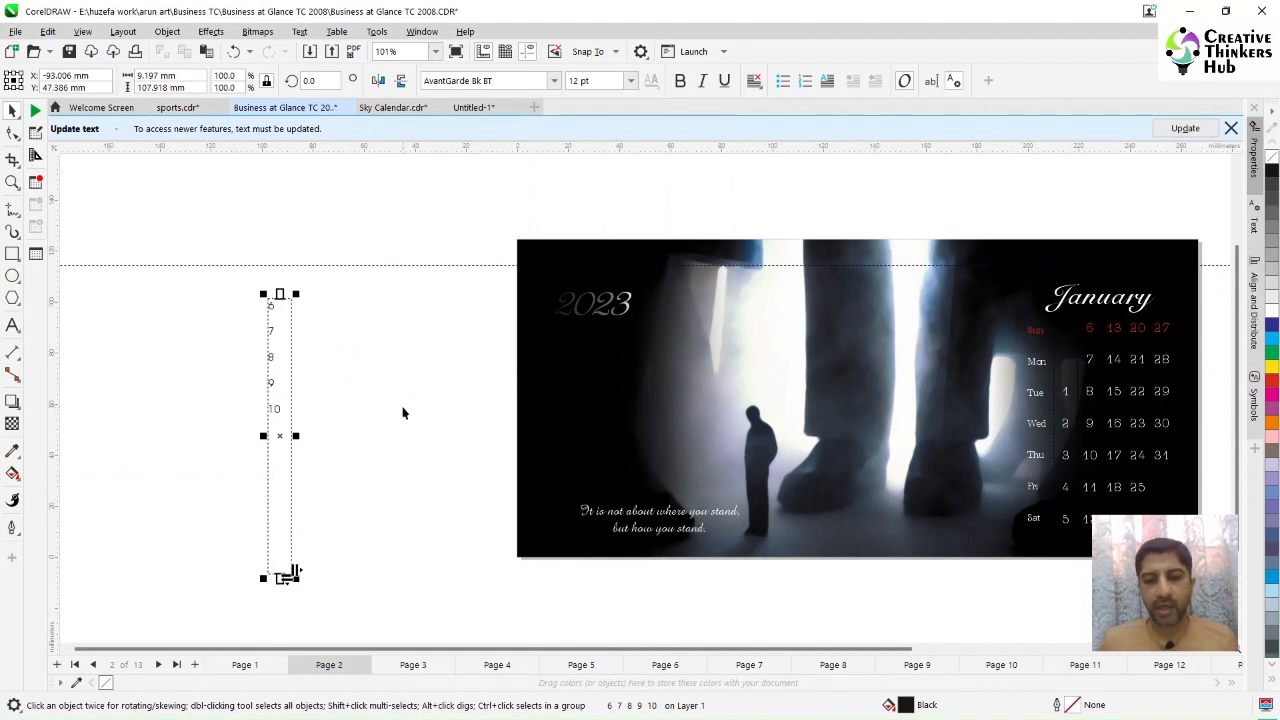
key("Delete")
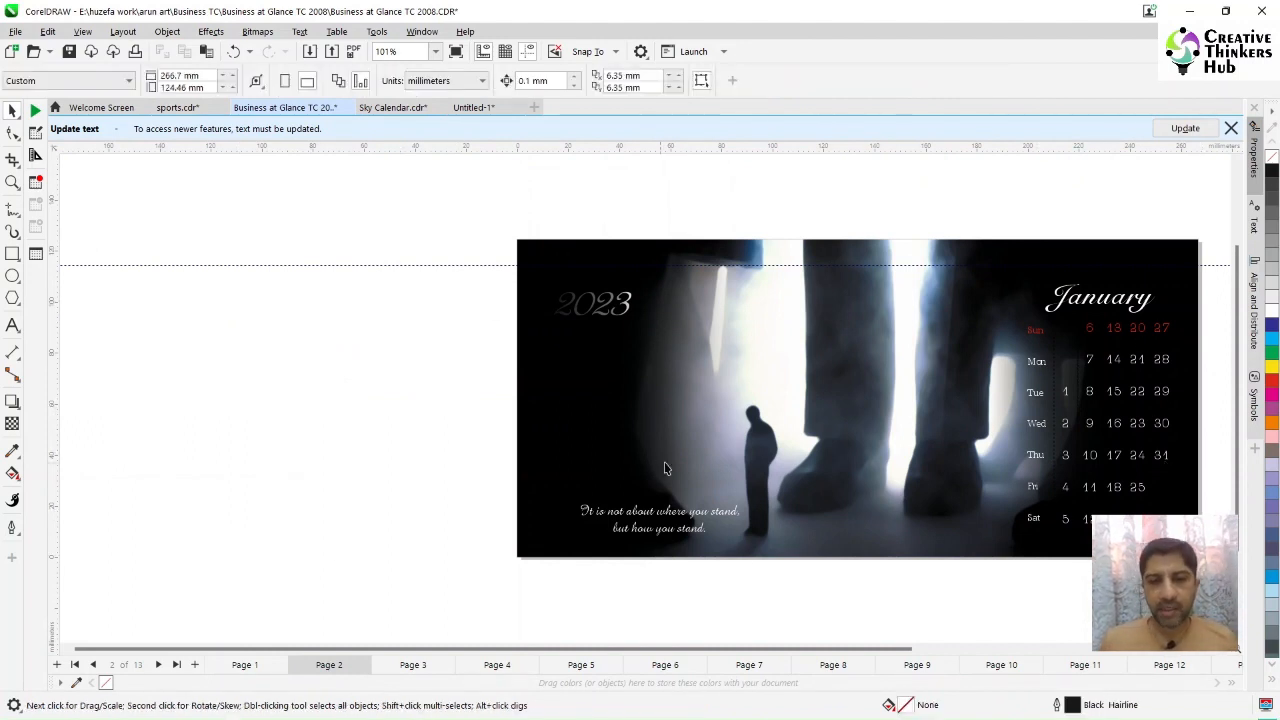
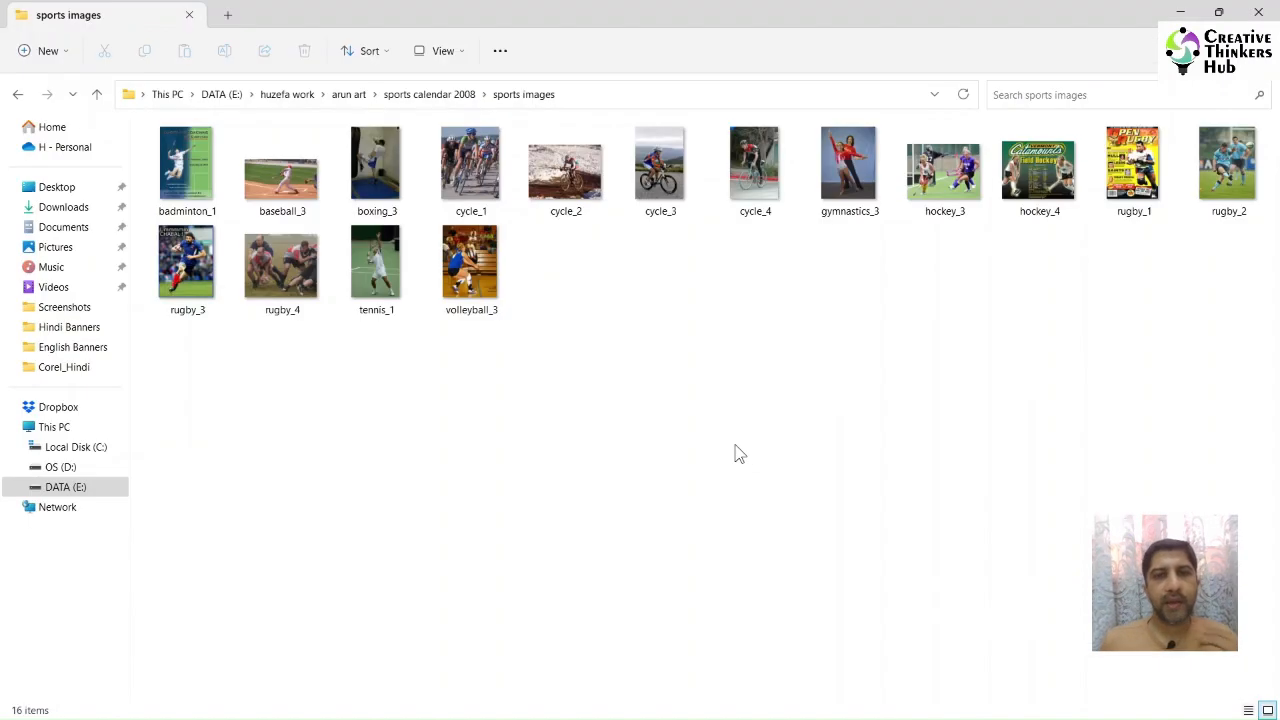
Step: Open the sports images folder's photos in the image viewer and browse through them, then close the viewer
double_click(197, 176)
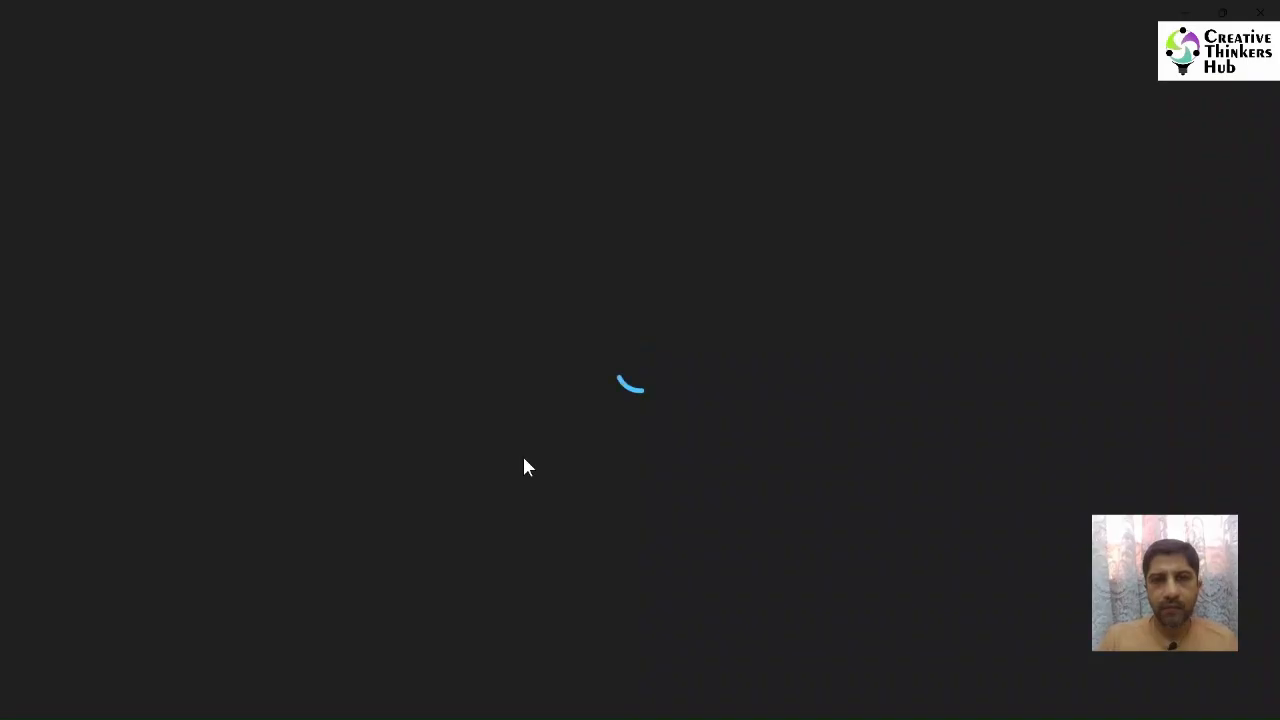
key("Right")
key("Right")
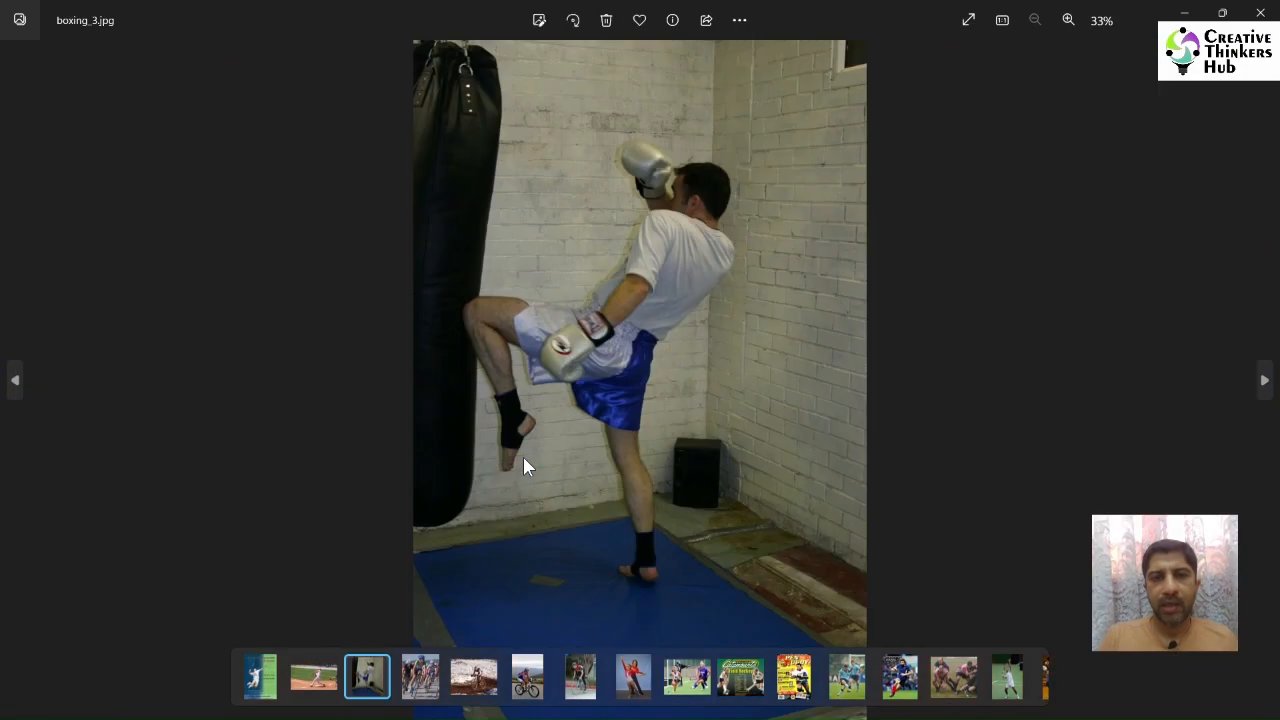
key("Right")
key("Right")
key("Right")
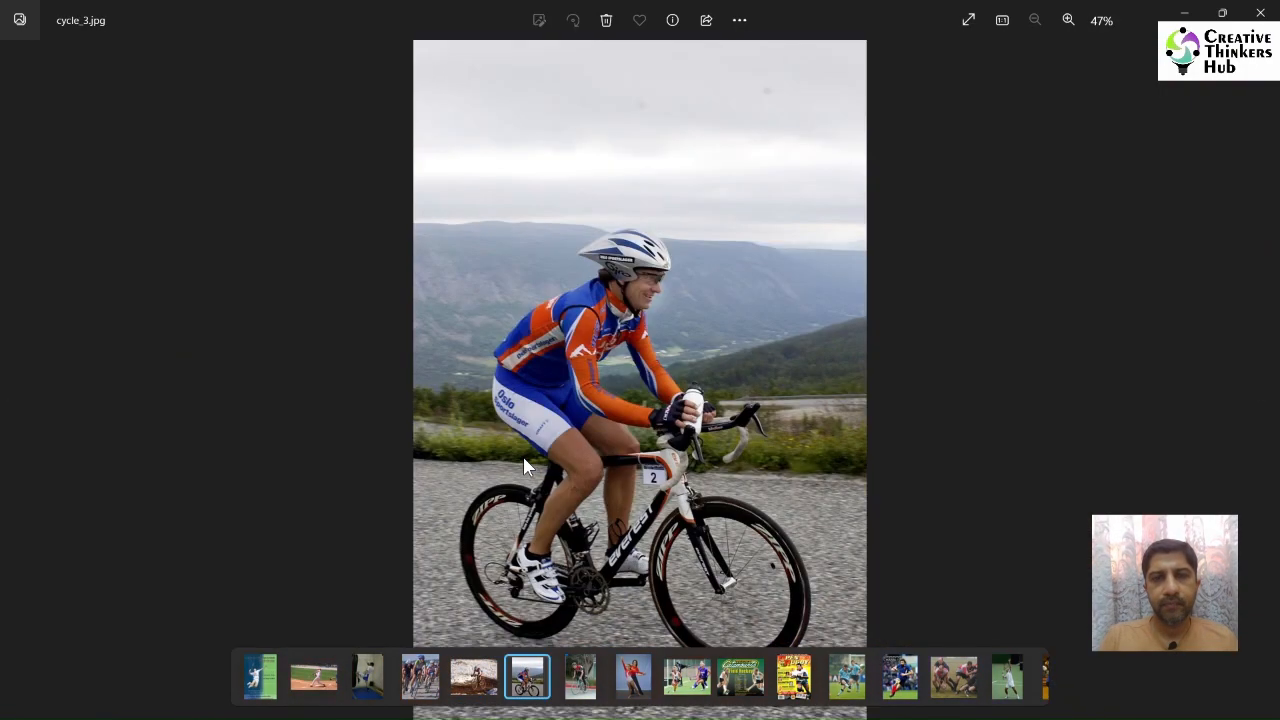
key("Right")
key("Right")
key("Right")
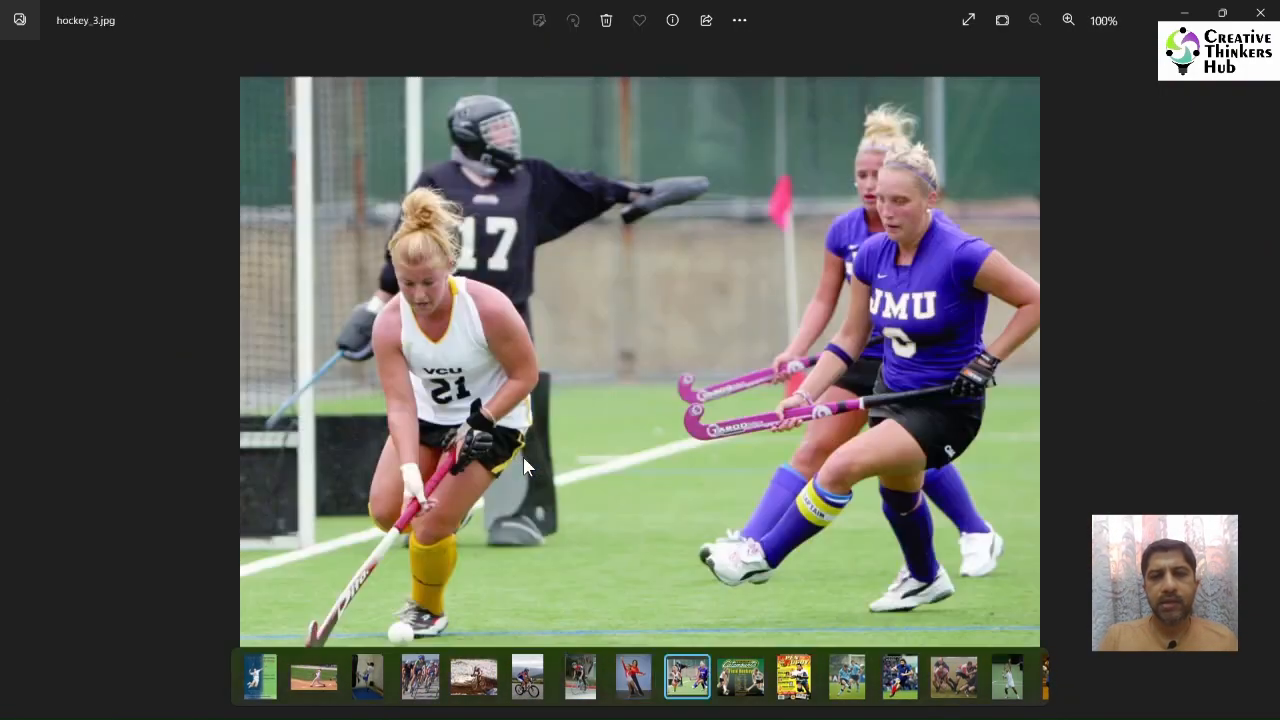
key("Right")
key("Right")
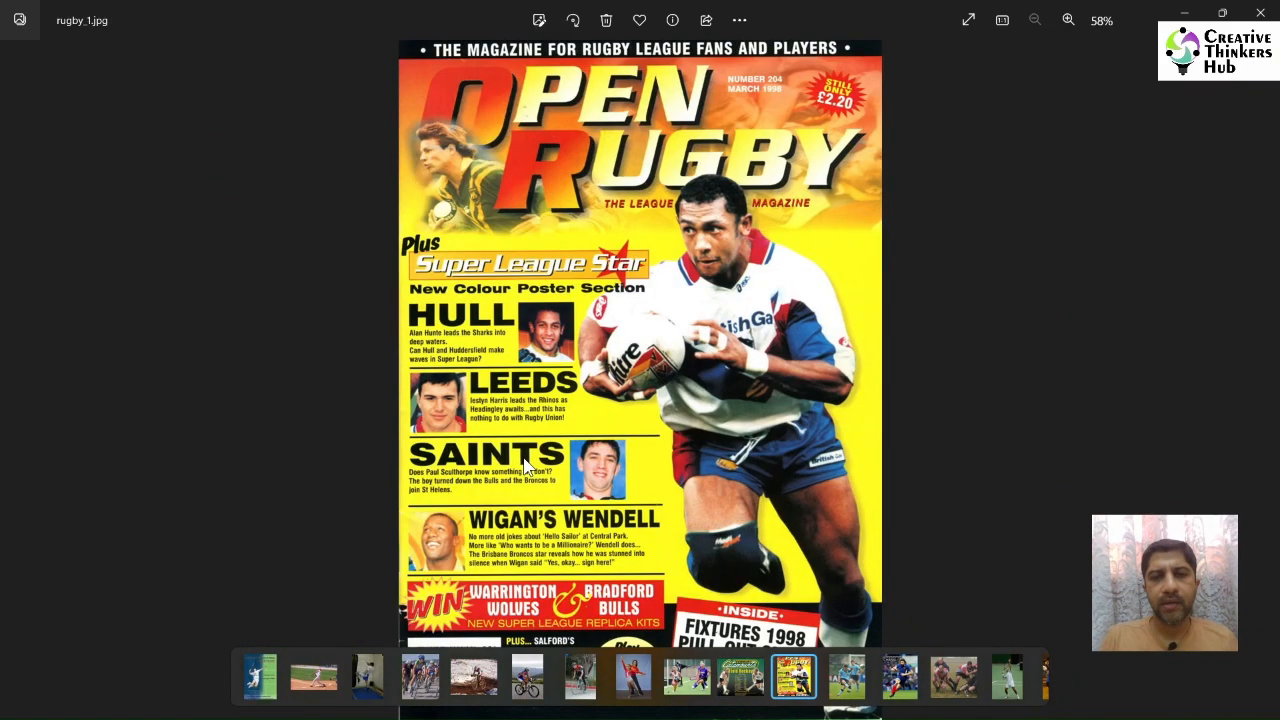
key("Right")
key("Right")
key("Right")
key("Right")
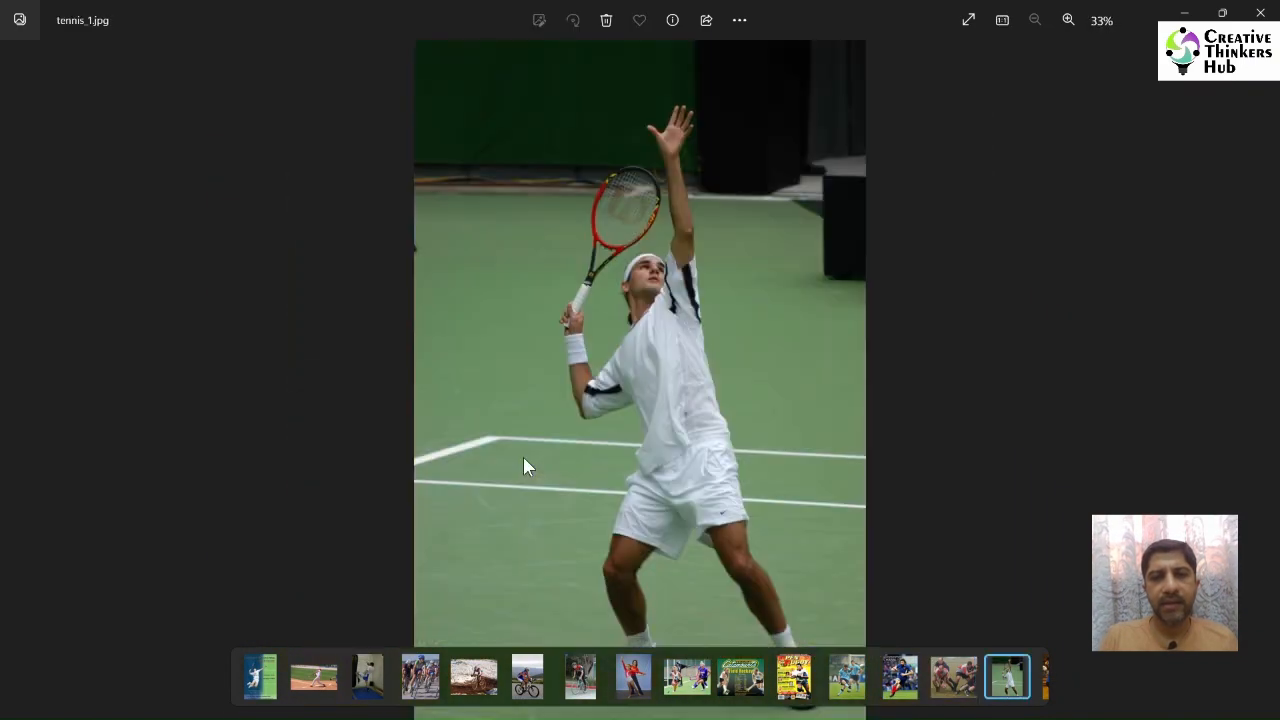
key("Right")
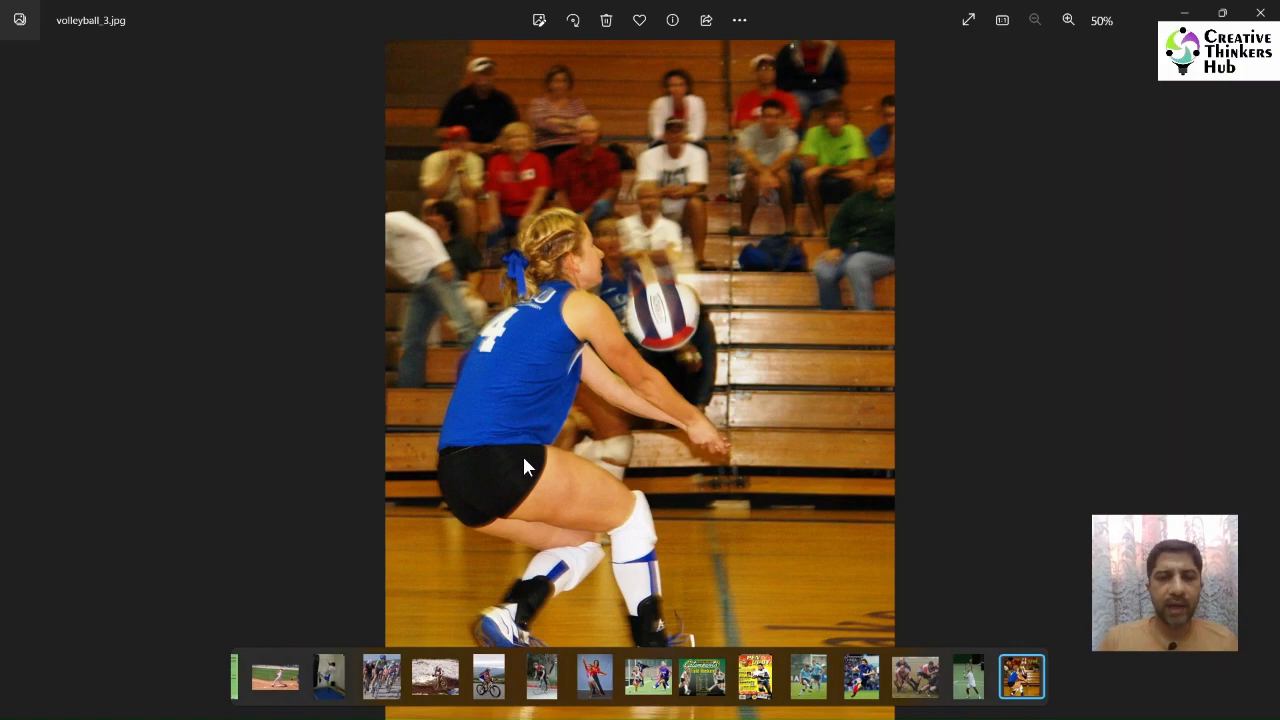
left_click(1260, 12)
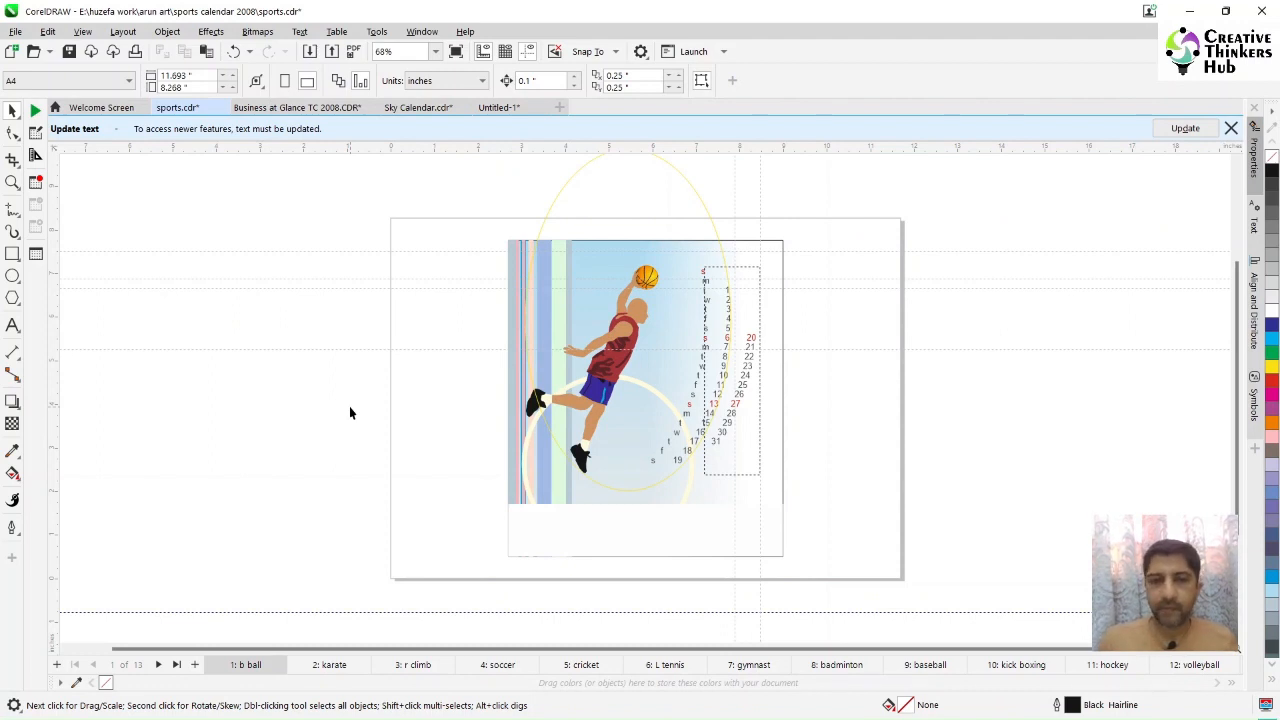
Step: Page through the sports sample document's monthly layouts at 100% zoom
key("Page_Down")
key("Page_Down")
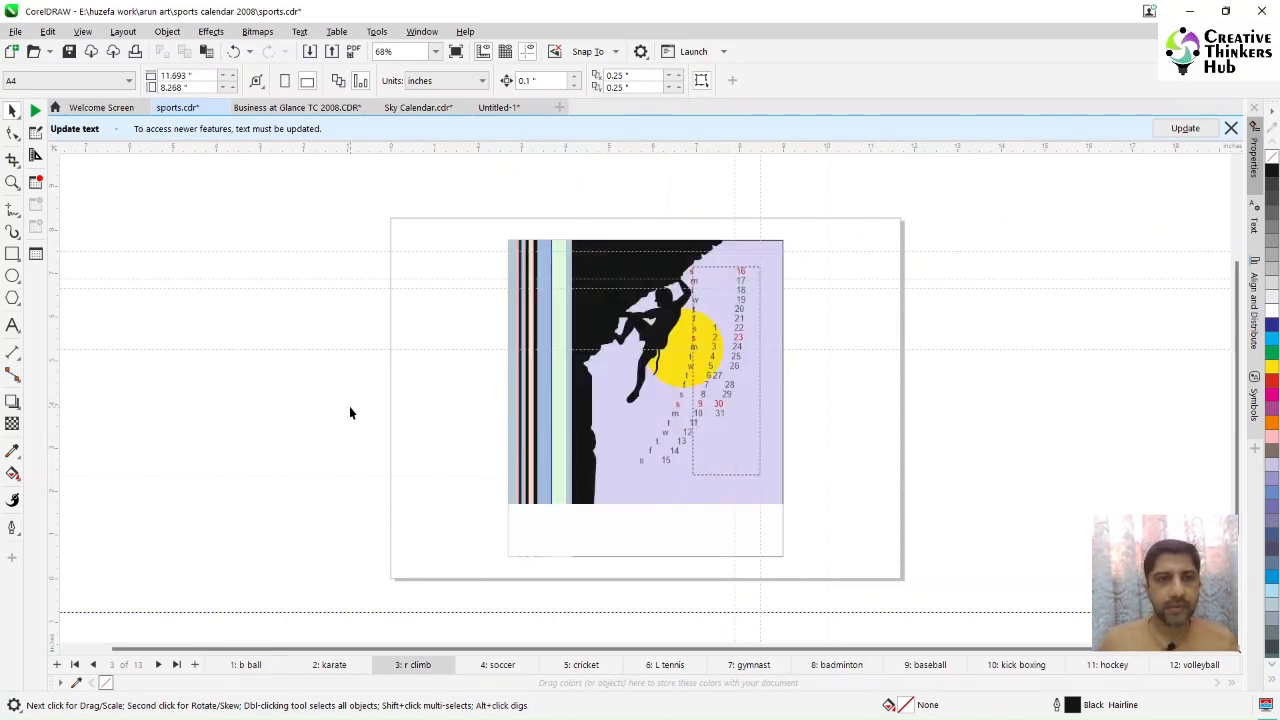
left_click(435, 51)
left_click(393, 104)
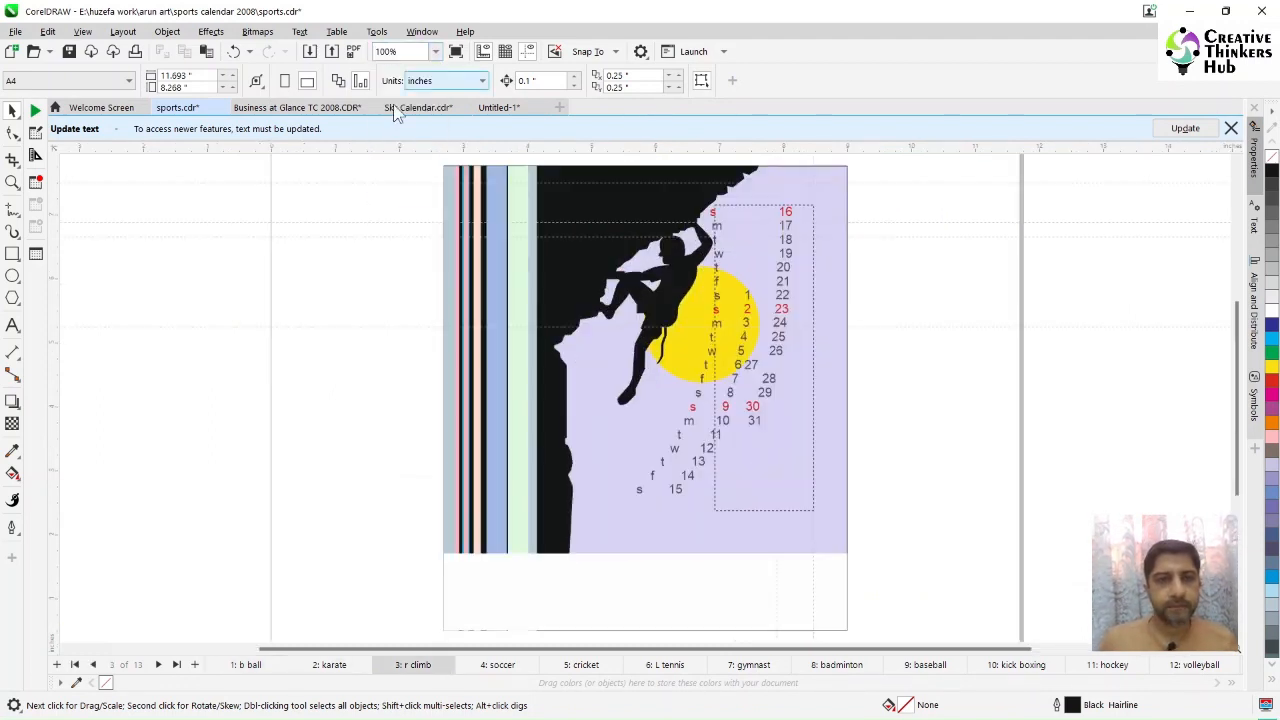
key("Page_Down")
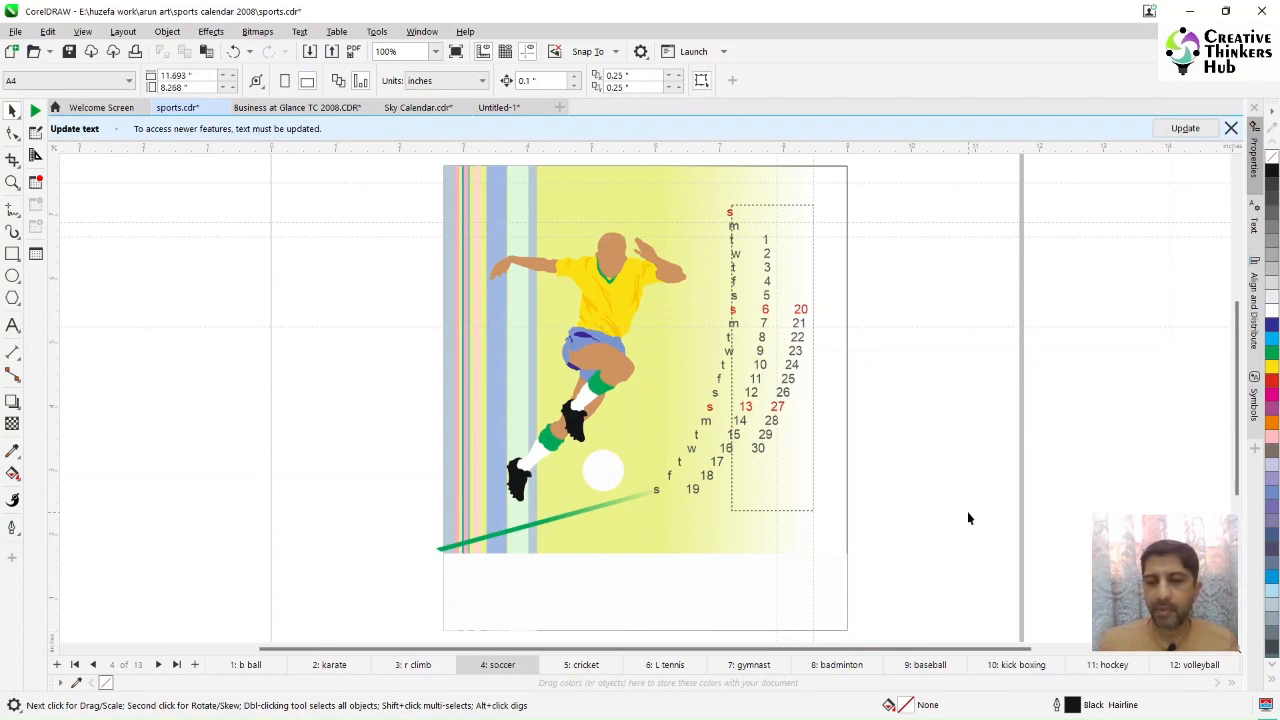
key("Page_Up")
key("Page_Up")
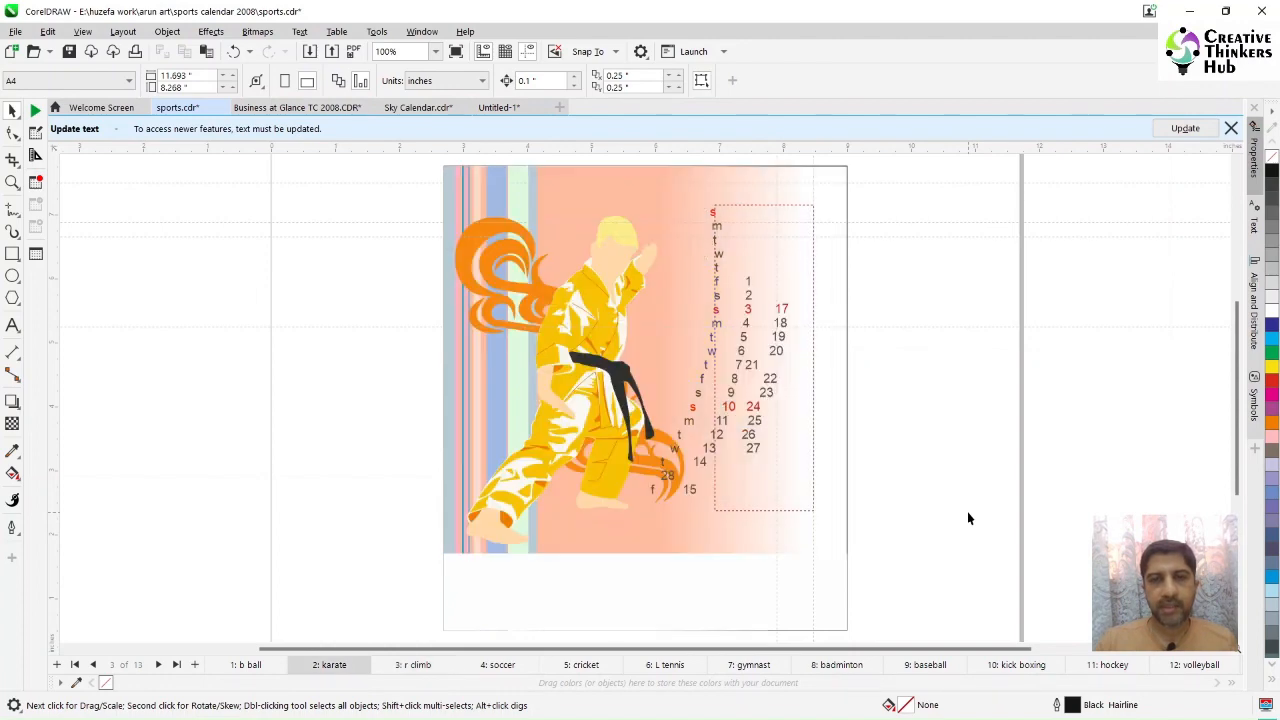
key("Page_Up")
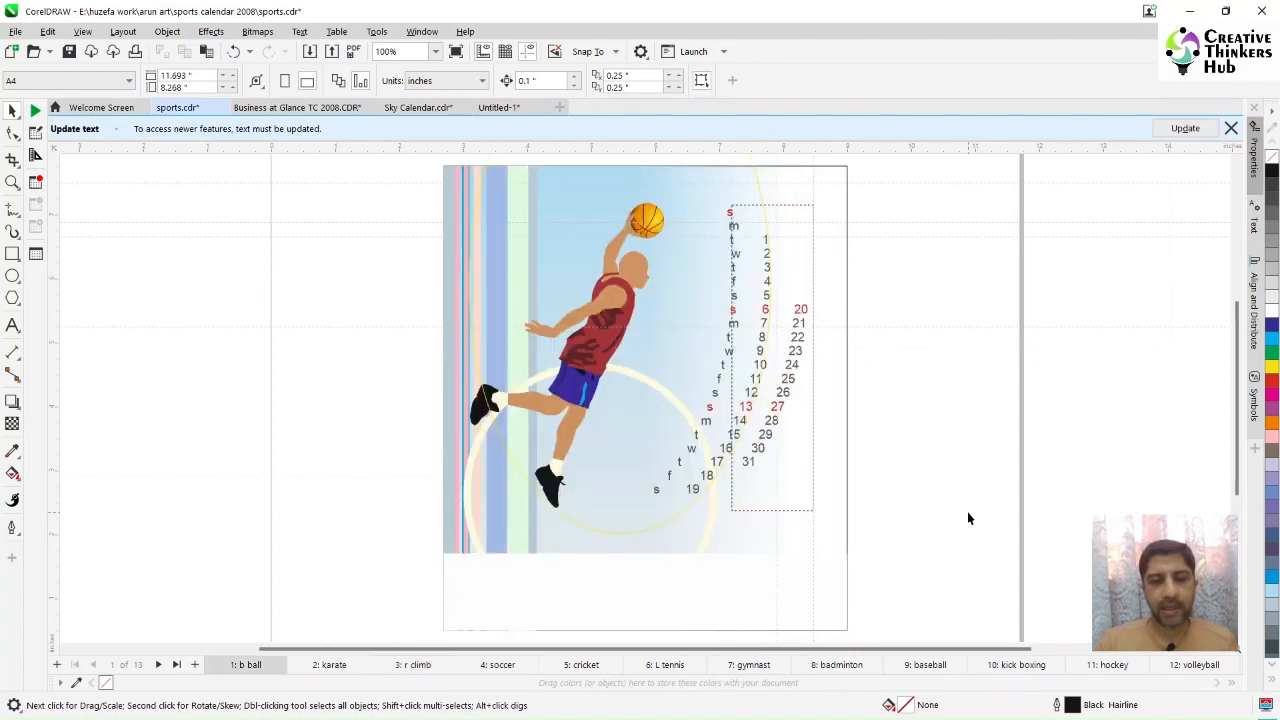
key("Page_Down")
key("Page_Down")
key("Page_Down")
key("Page_Down")
key("Page_Down")
key("Page_Down")
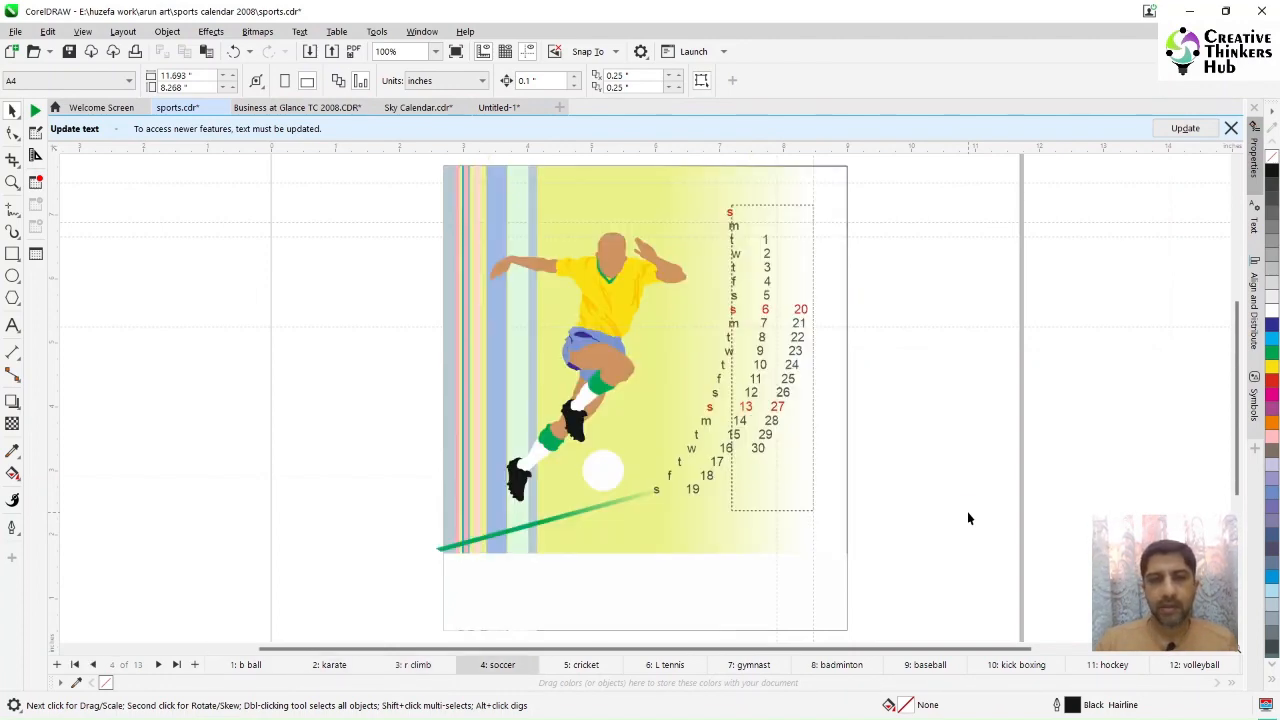
key("Page_Down")
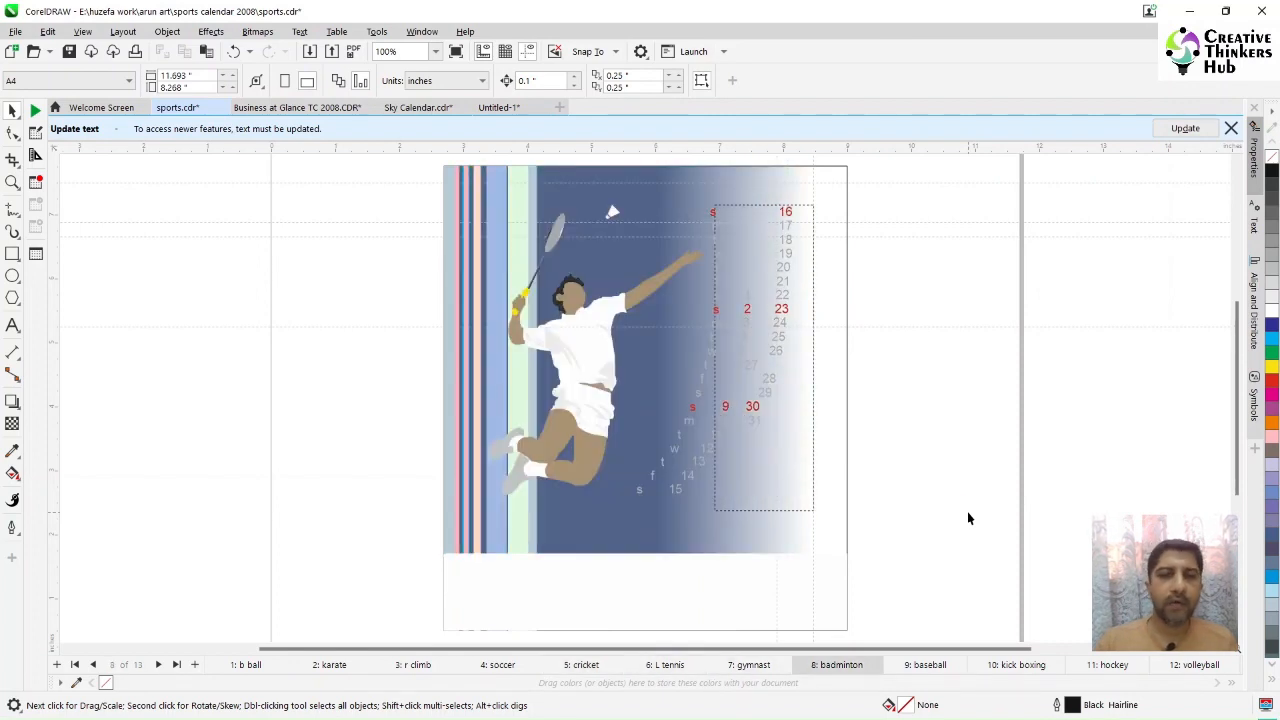
key("Page_Down")
key("Page_Down")
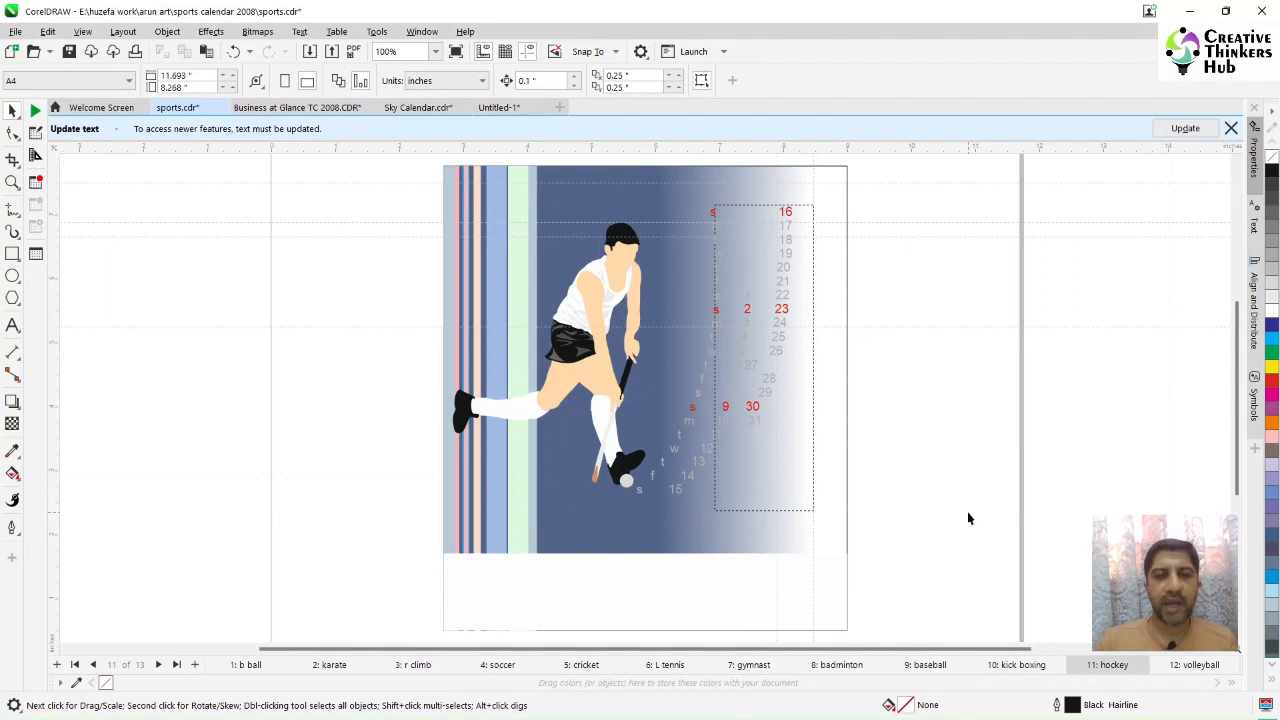
key("Page_Down")
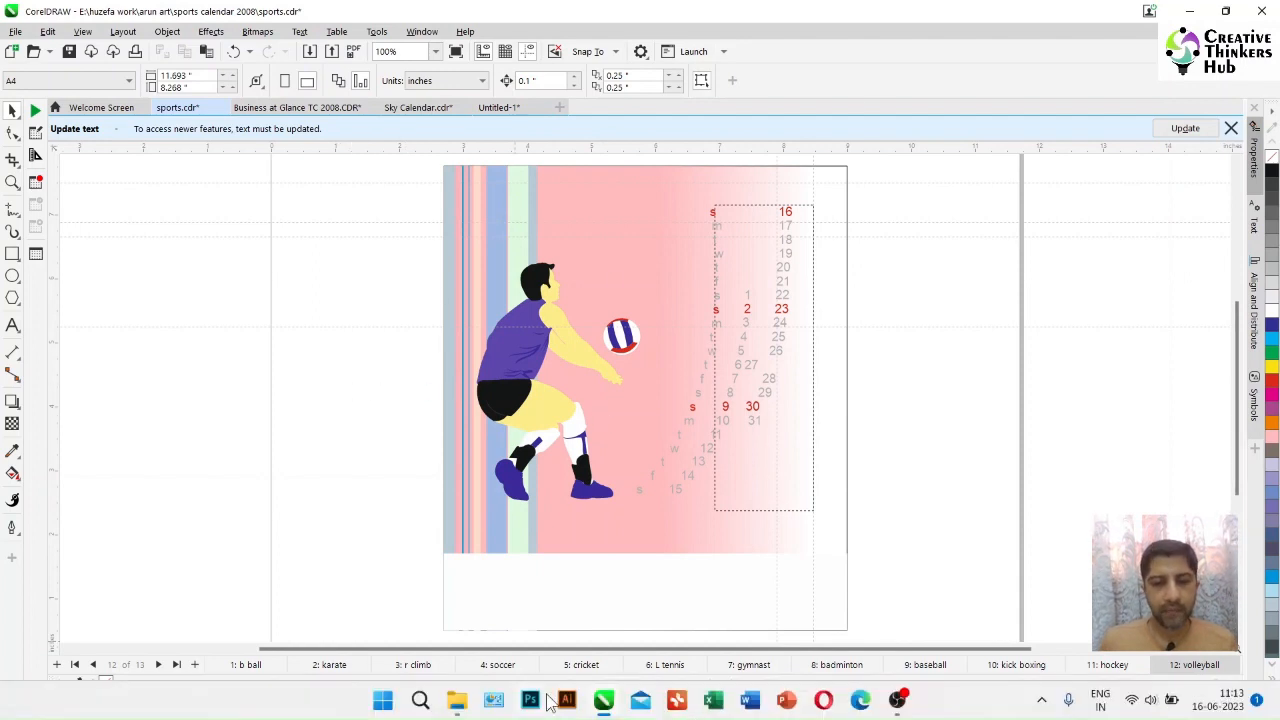
Step: Import the volleyball_3 photo from the sports images folder and scale it down to about 40%
mouse_move(455, 705)
left_click(409, 623)
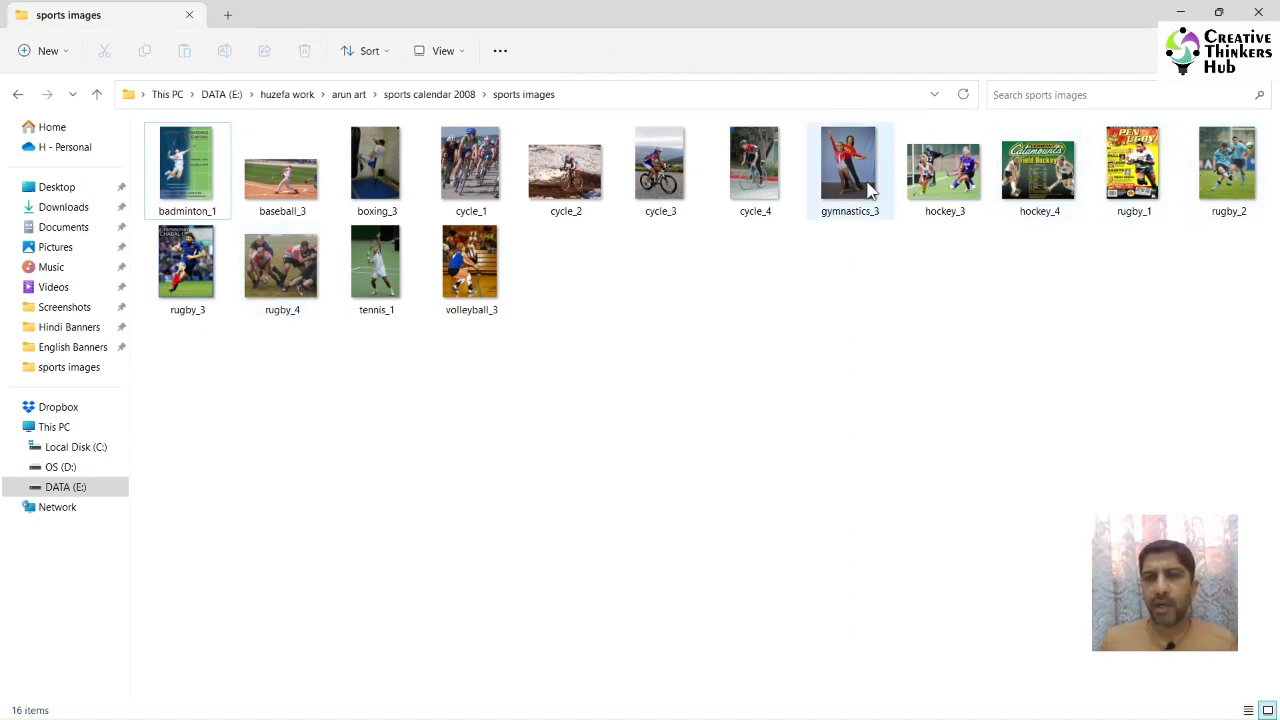
left_click_drag(478, 268, 337, 383)
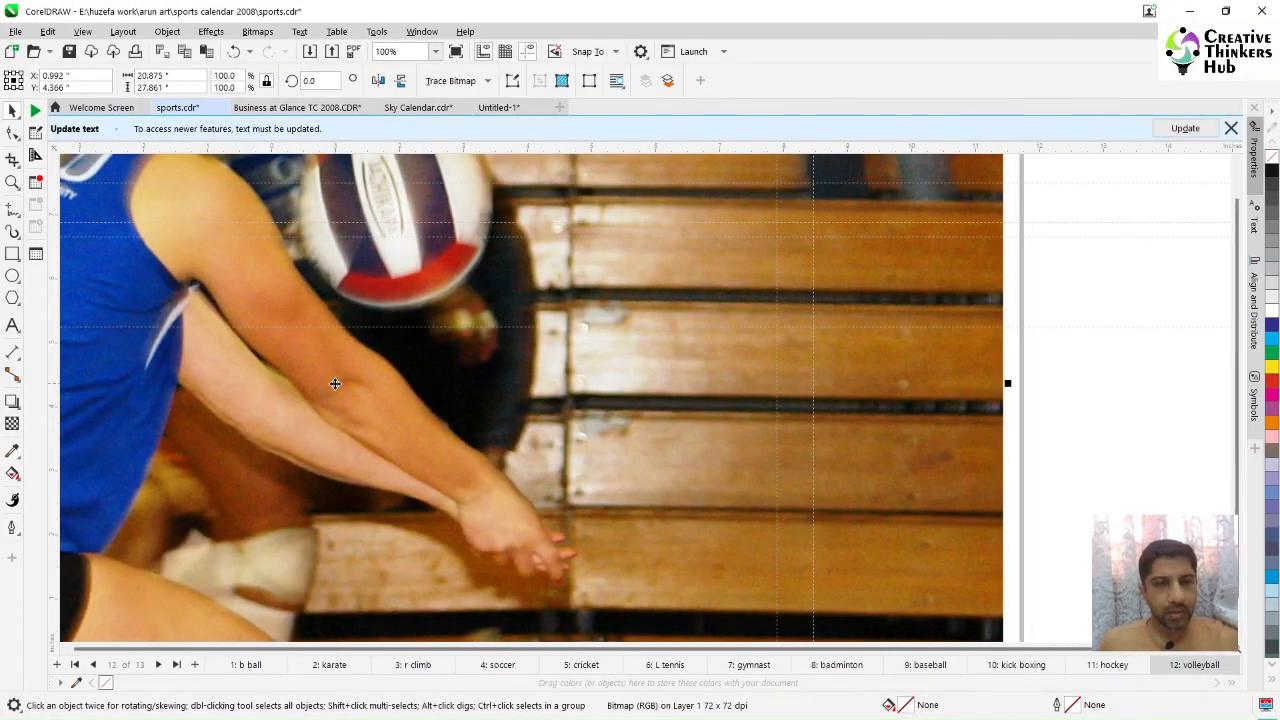
key("shift+F2")
left_click_drag(824, 162, 629, 408)
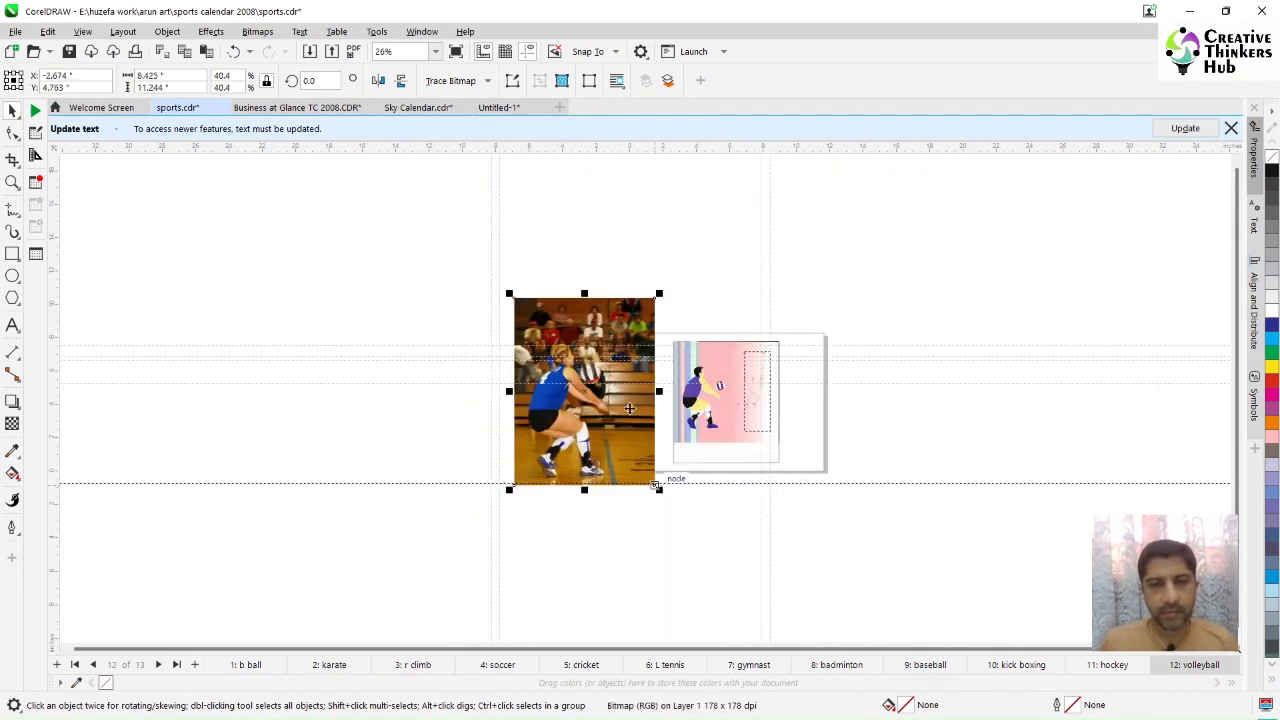
Step: Trace the left edge of the volleyball player's blue jersey with the Bezier tool
left_click(12, 182)
left_click_drag(522, 330, 763, 459)
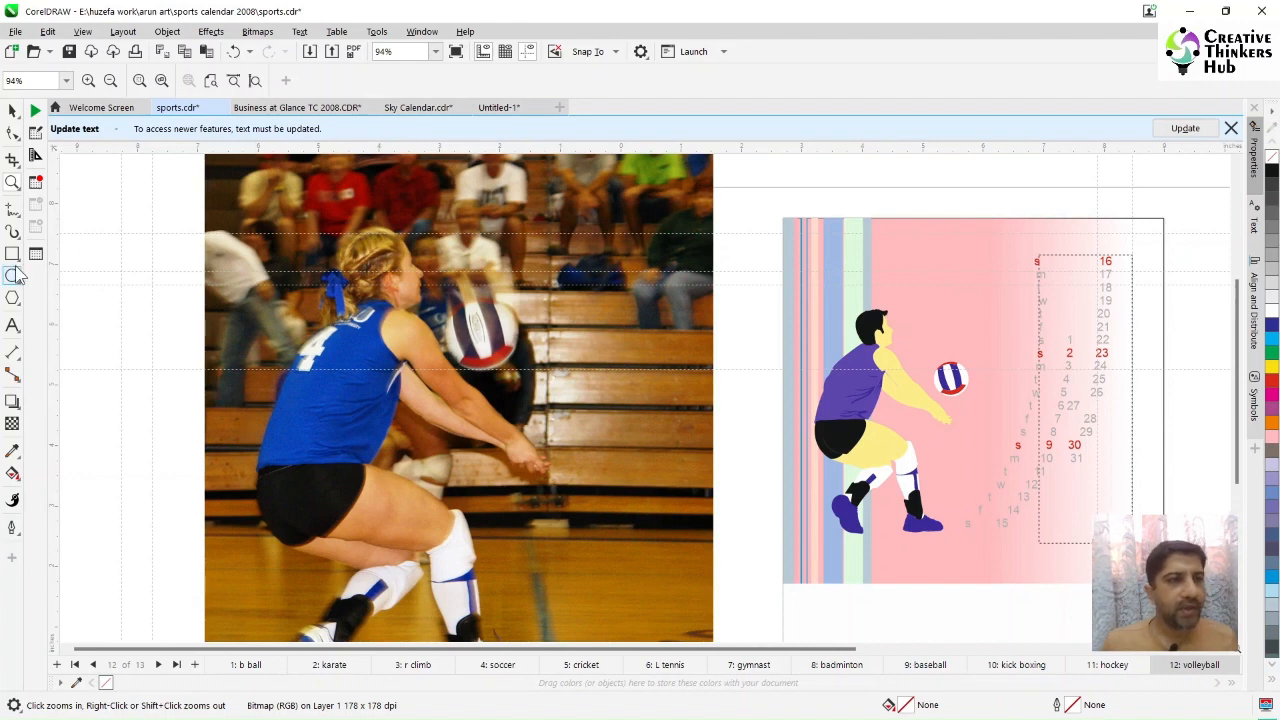
left_click(14, 210)
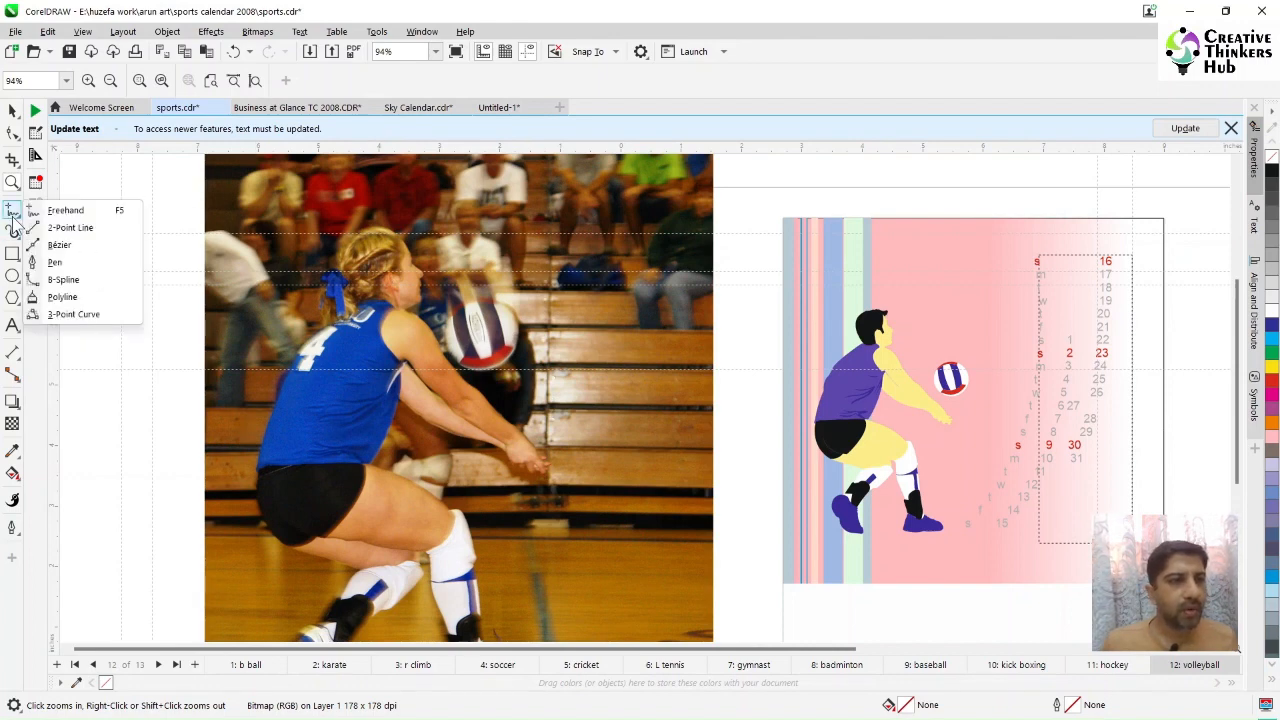
left_click(57, 246)
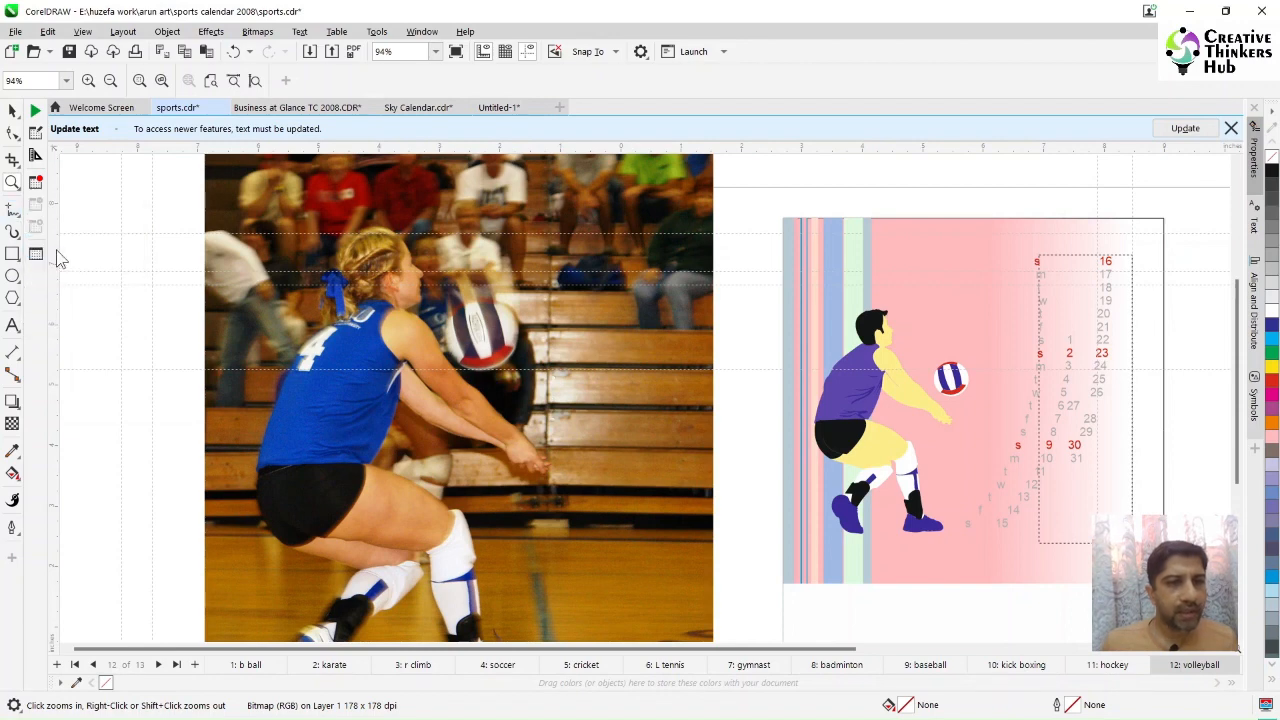
left_click(357, 302)
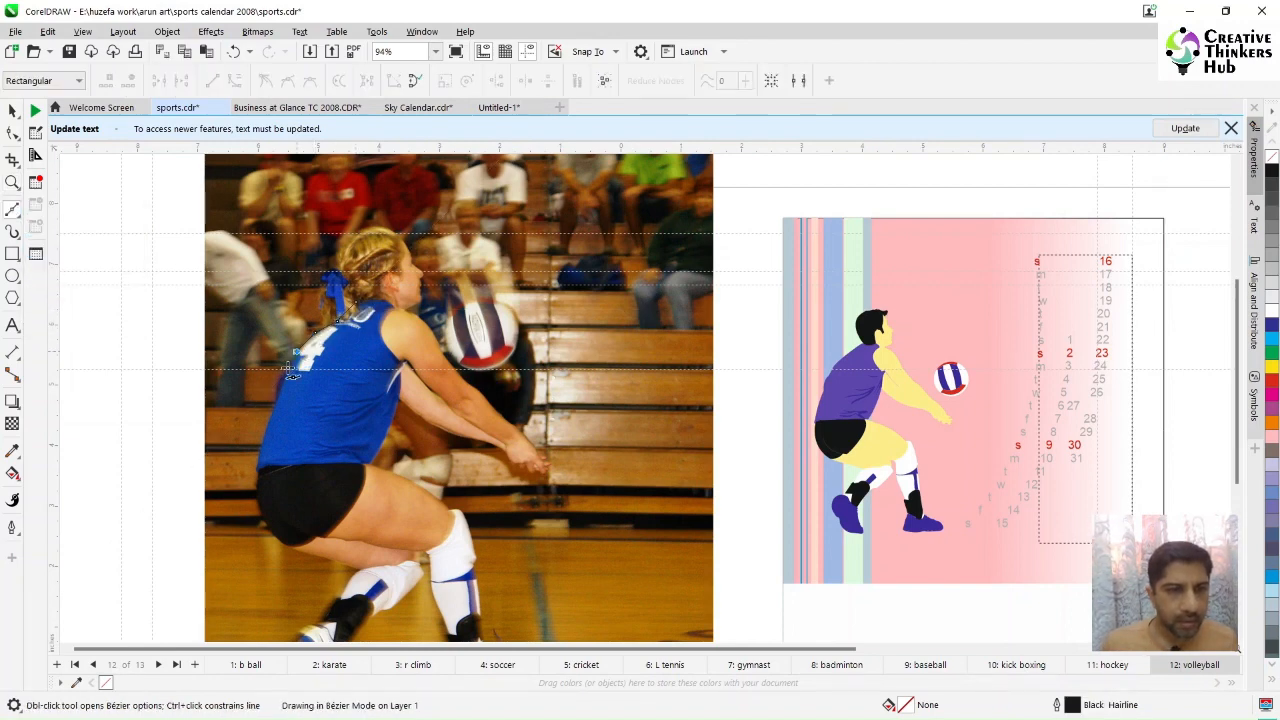
left_click(281, 381)
left_click(270, 410)
left_click(262, 437)
left_click(262, 461)
left_click(12, 183)
left_click_drag(262, 279, 433, 496)
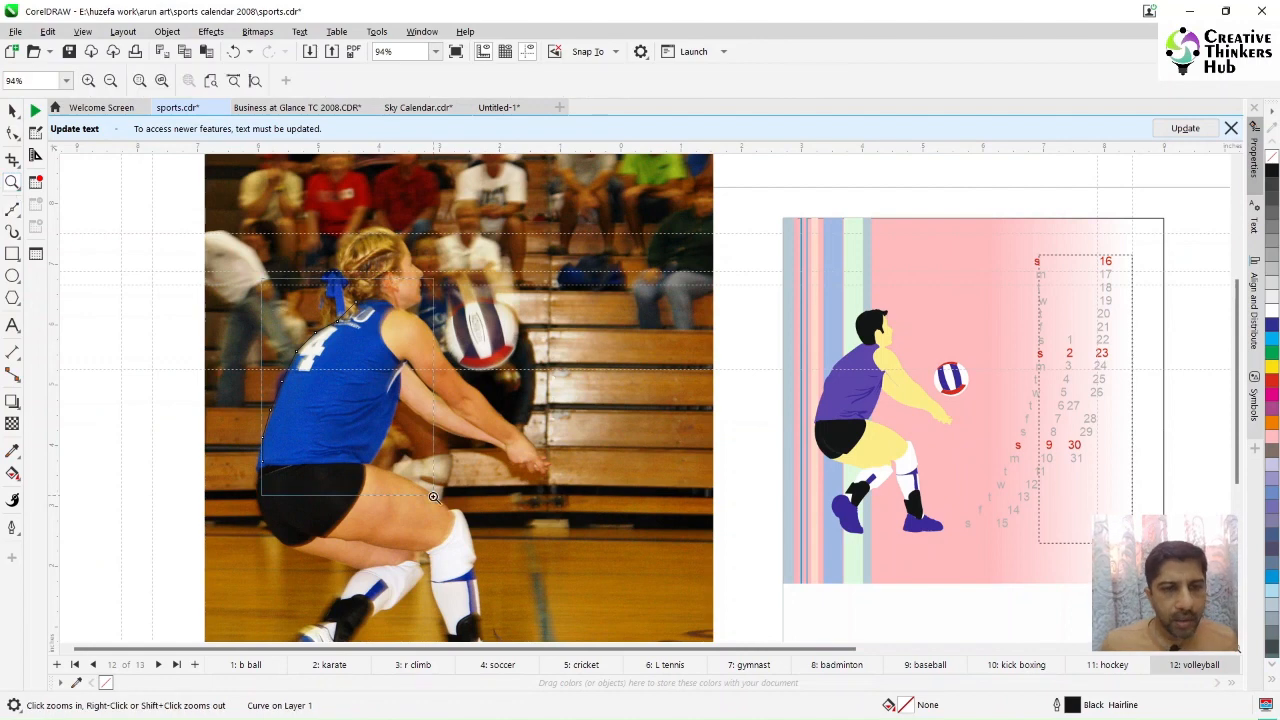
key("space")
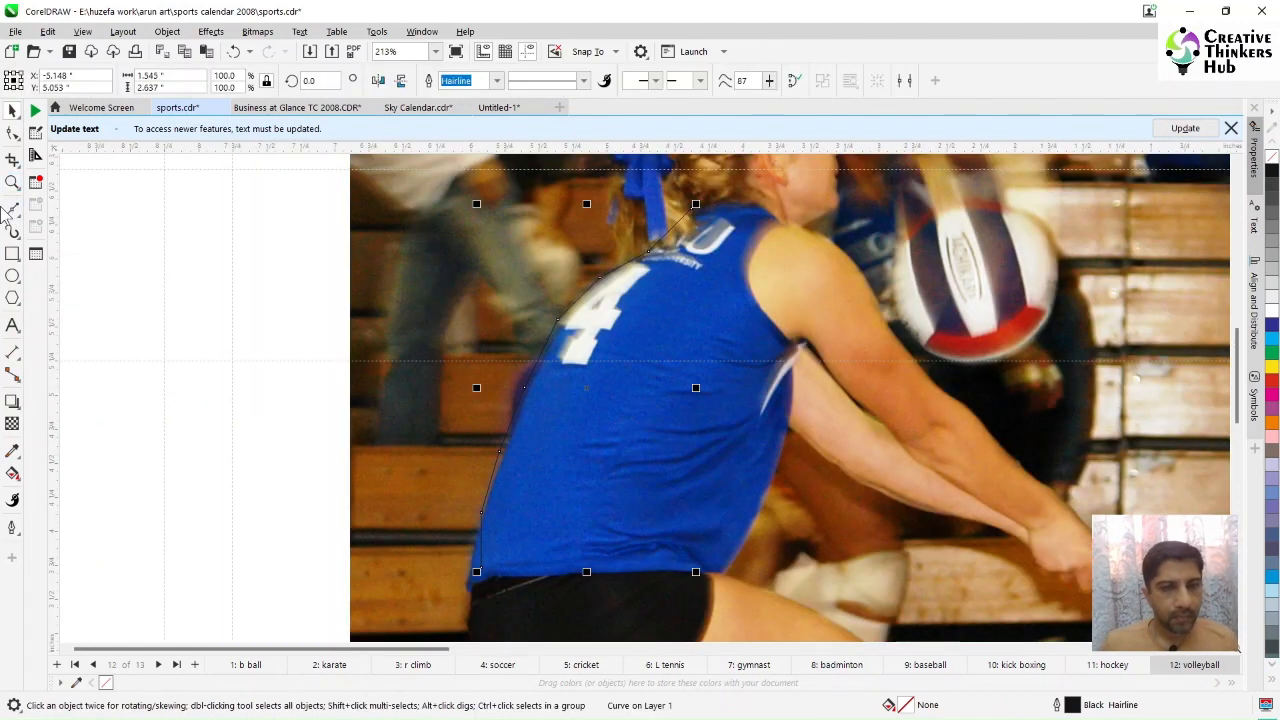
Step: Continue the Bezier outline around the jersey's bottom, right side and shoulder back to the starting node
left_click(12, 210)
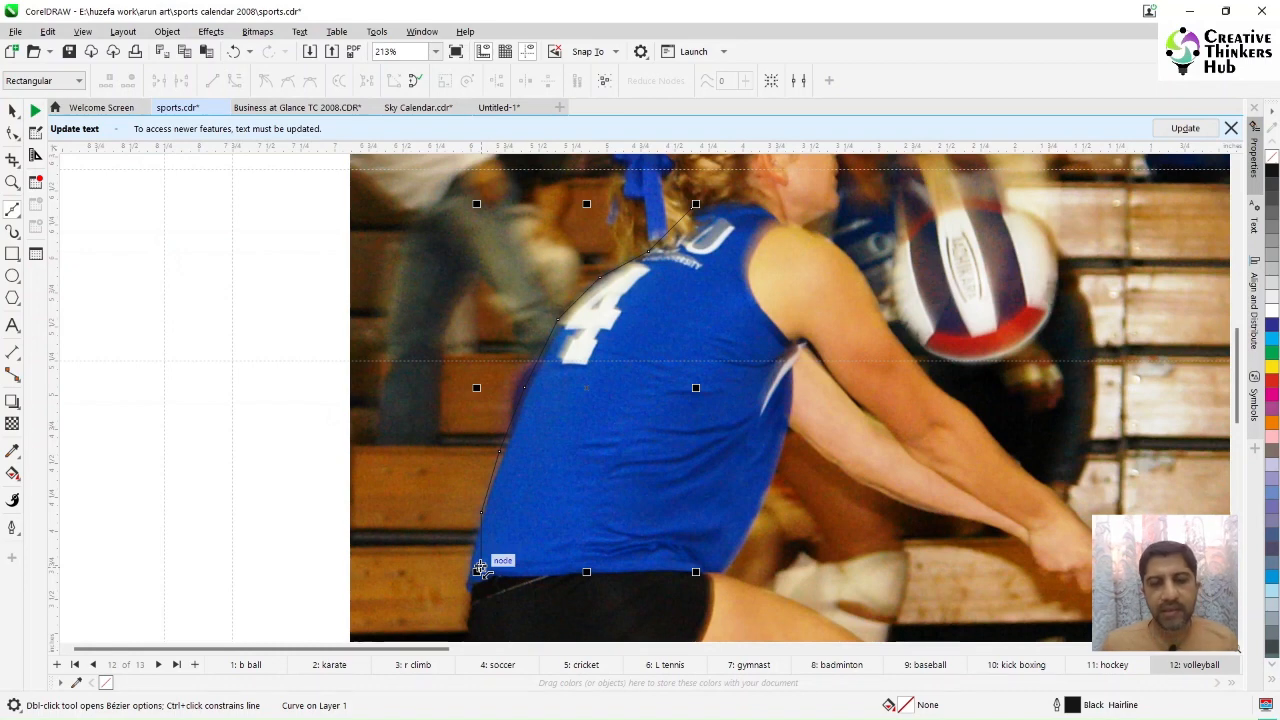
left_click(480, 568)
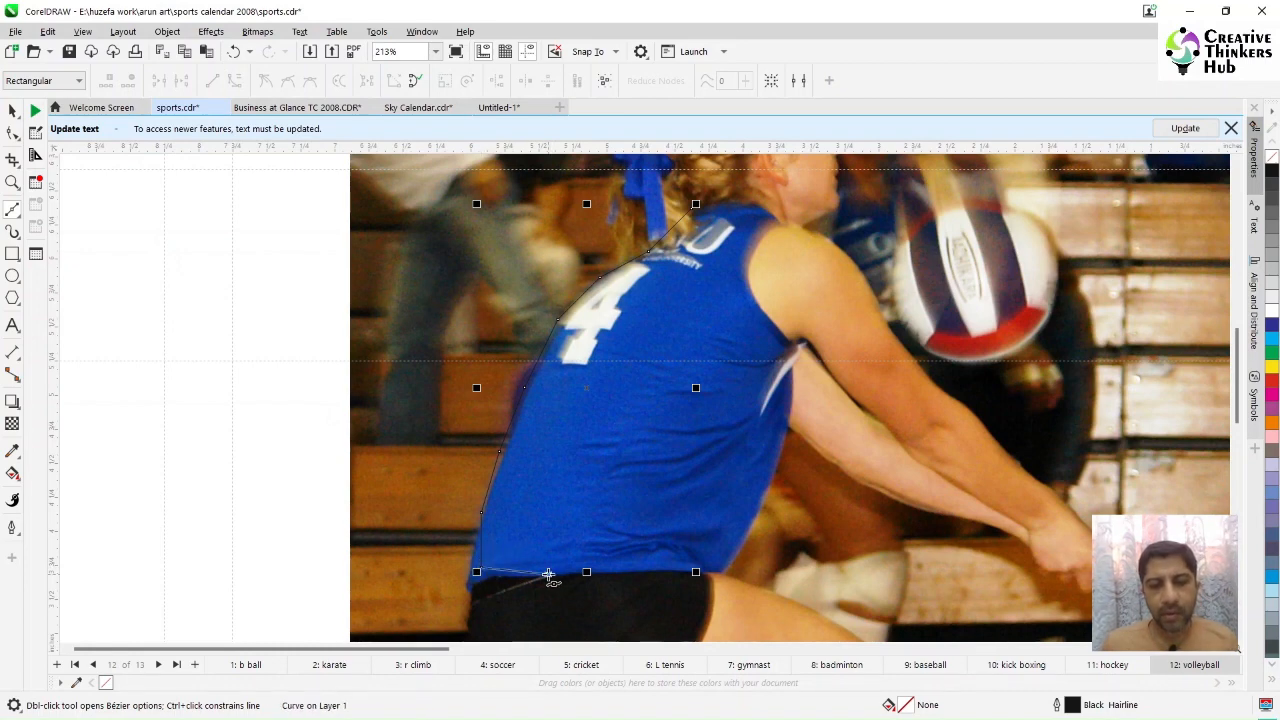
left_click(705, 577)
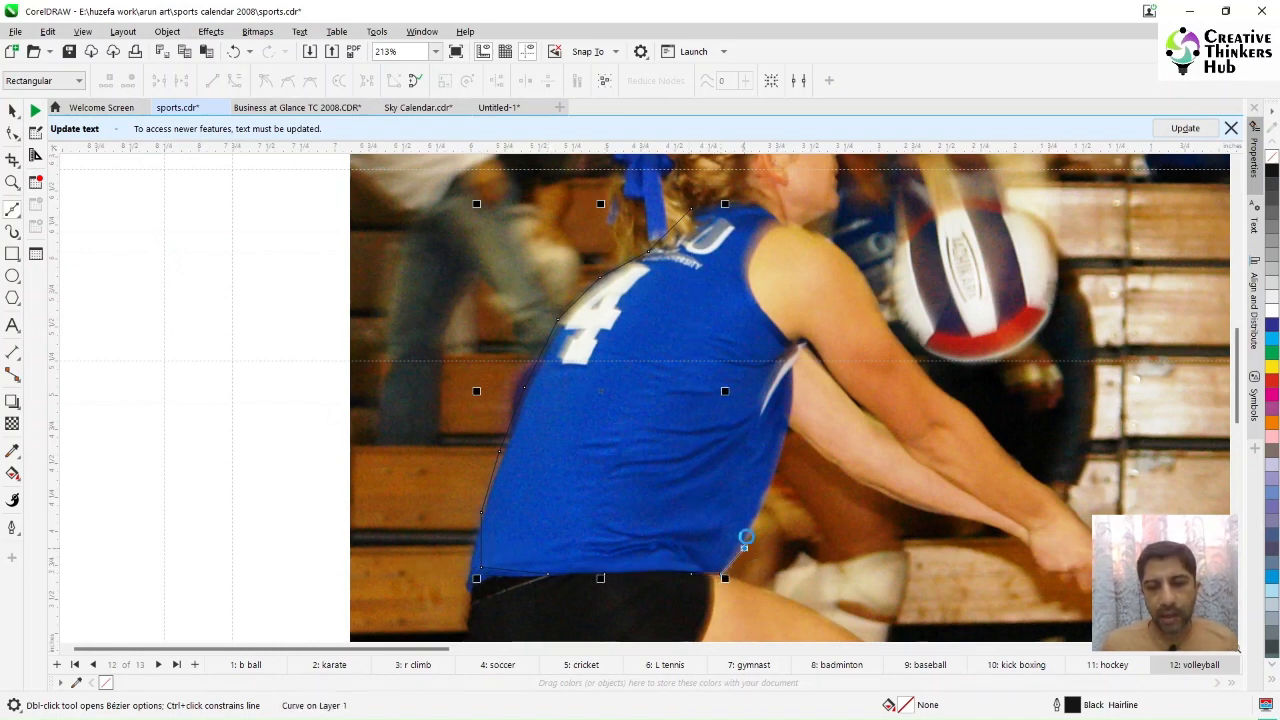
left_click(786, 428)
left_click(787, 364)
left_click(797, 350)
left_click(787, 336)
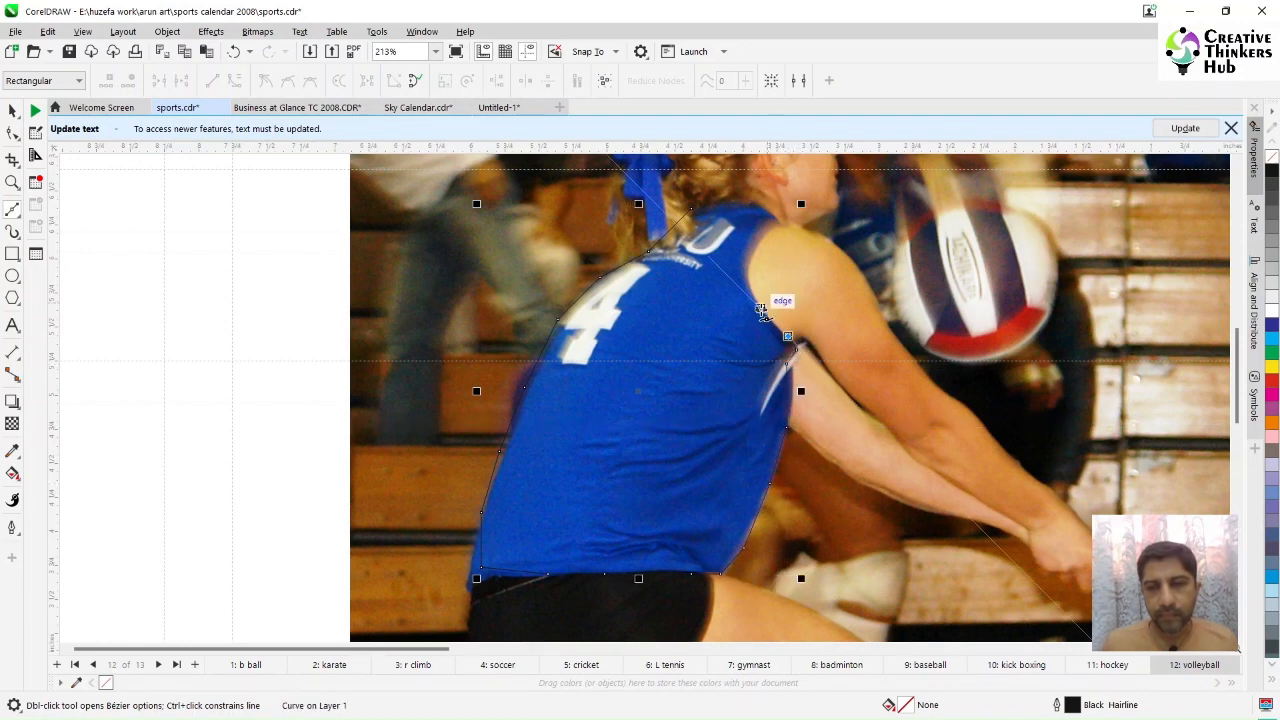
left_click(761, 307)
left_click(746, 271)
left_click(759, 236)
left_click(778, 220)
left_click(759, 208)
left_click(742, 202)
left_click(727, 202)
left_click(703, 202)
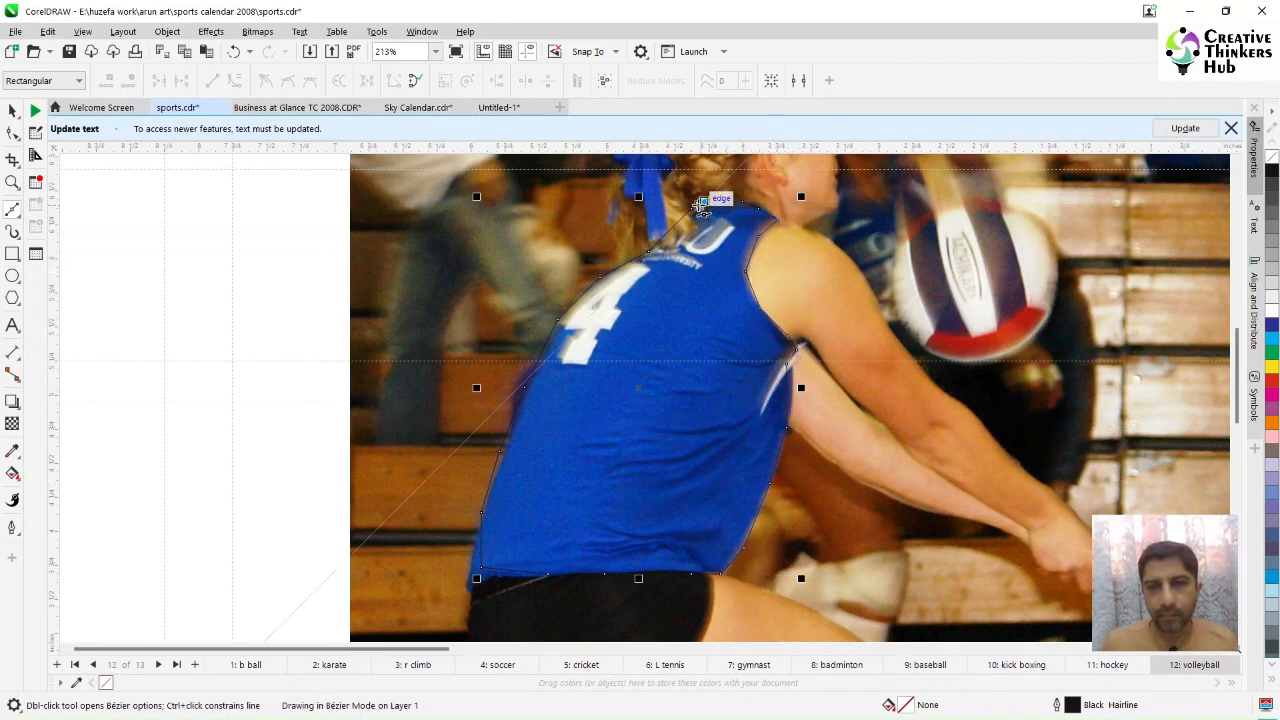
left_click(692, 207)
Step: Move the traced jersey outline aside and undo the move
key("space")
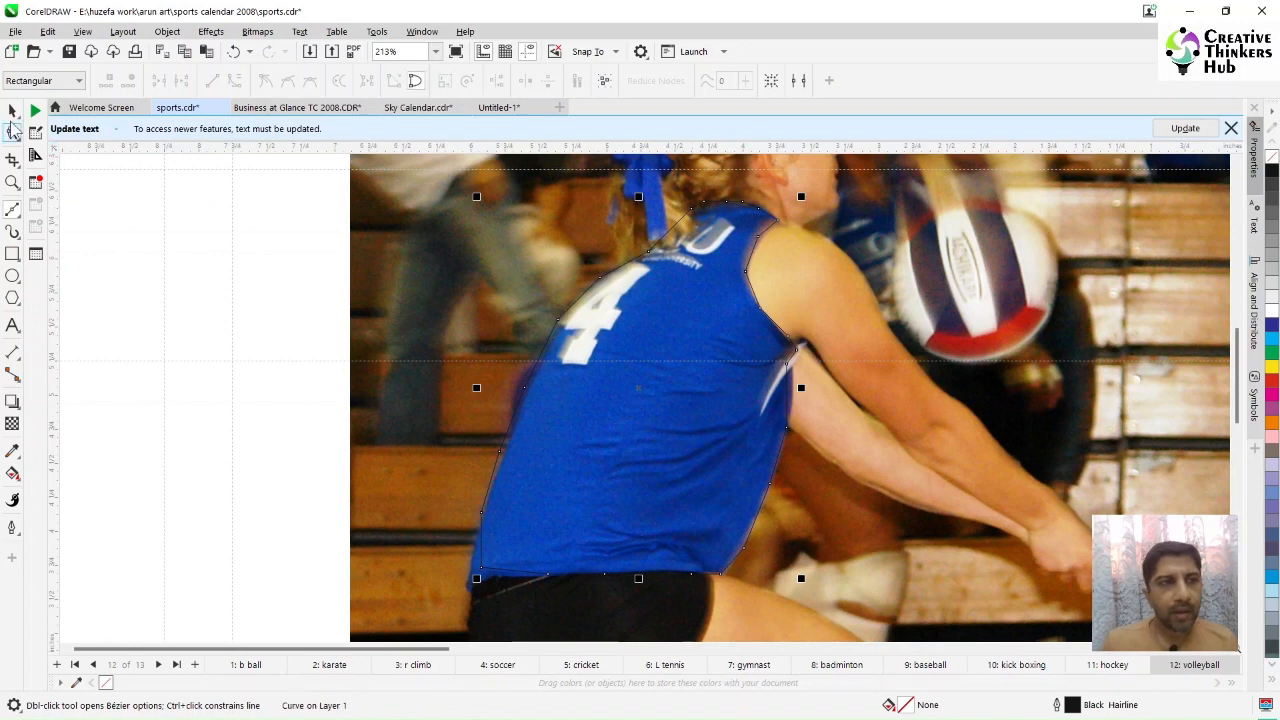
left_click_drag(642, 398, 469, 398)
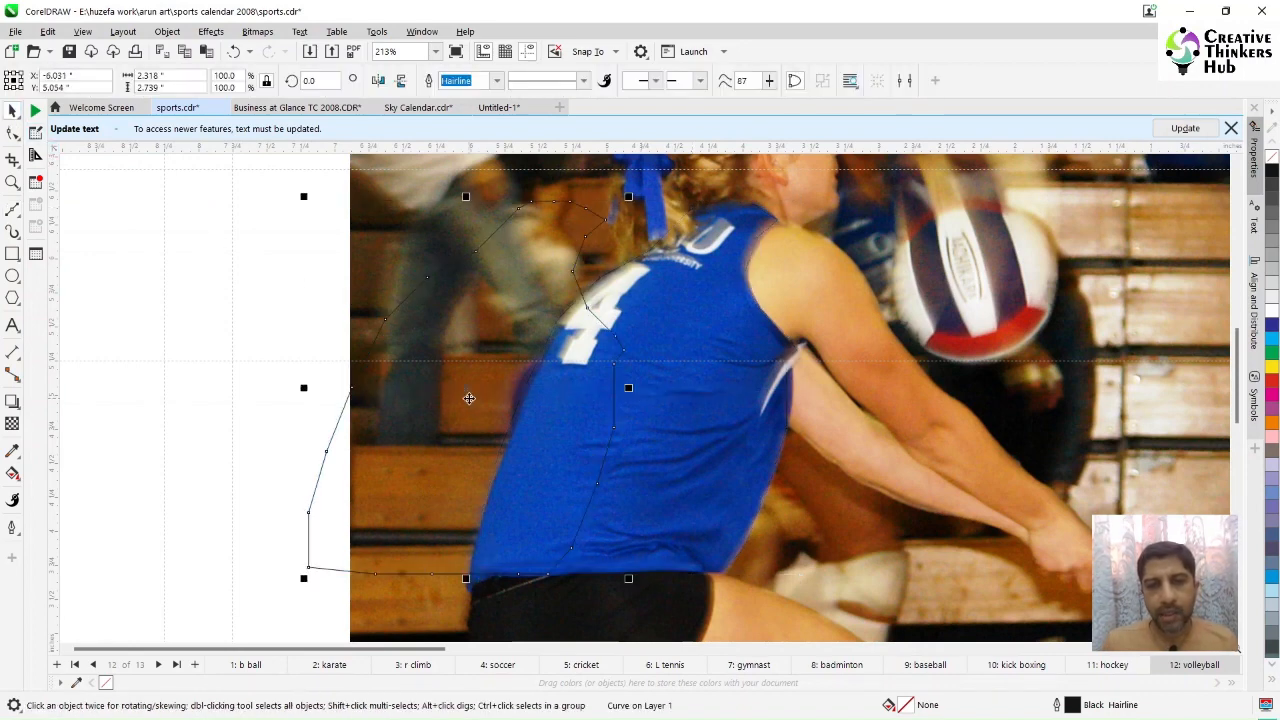
key("ctrl+z")
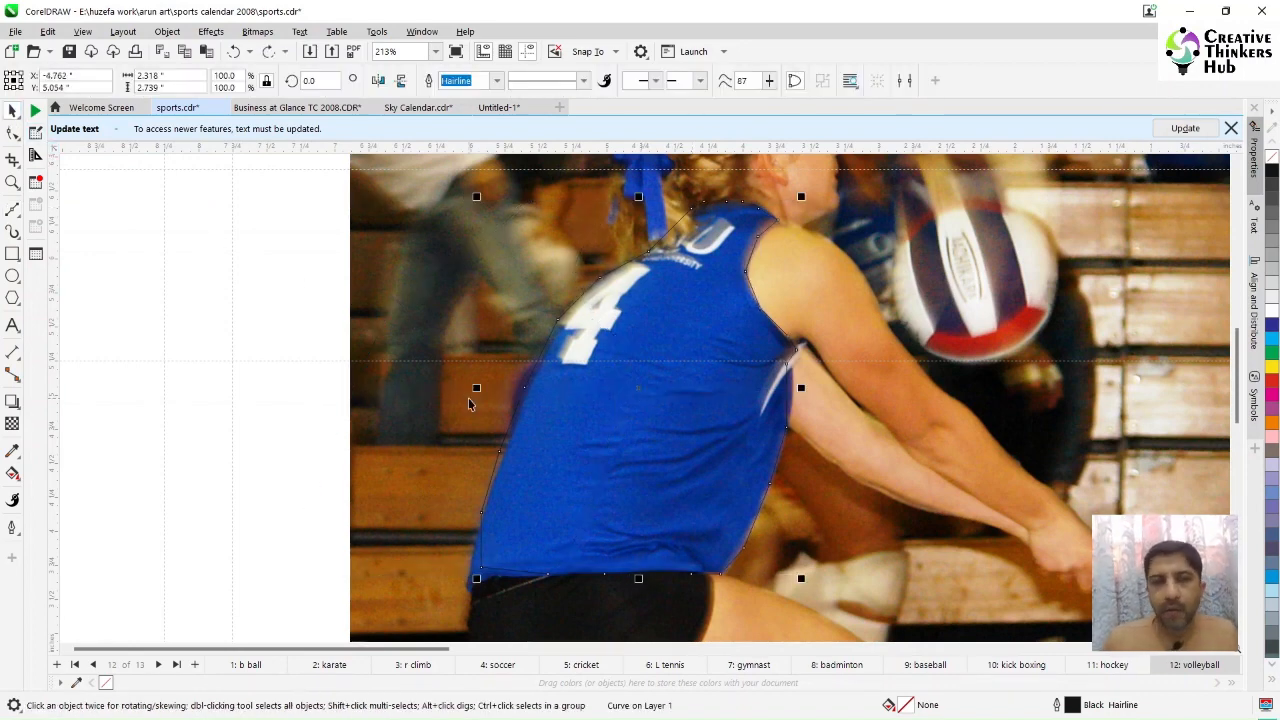
left_click(12, 134)
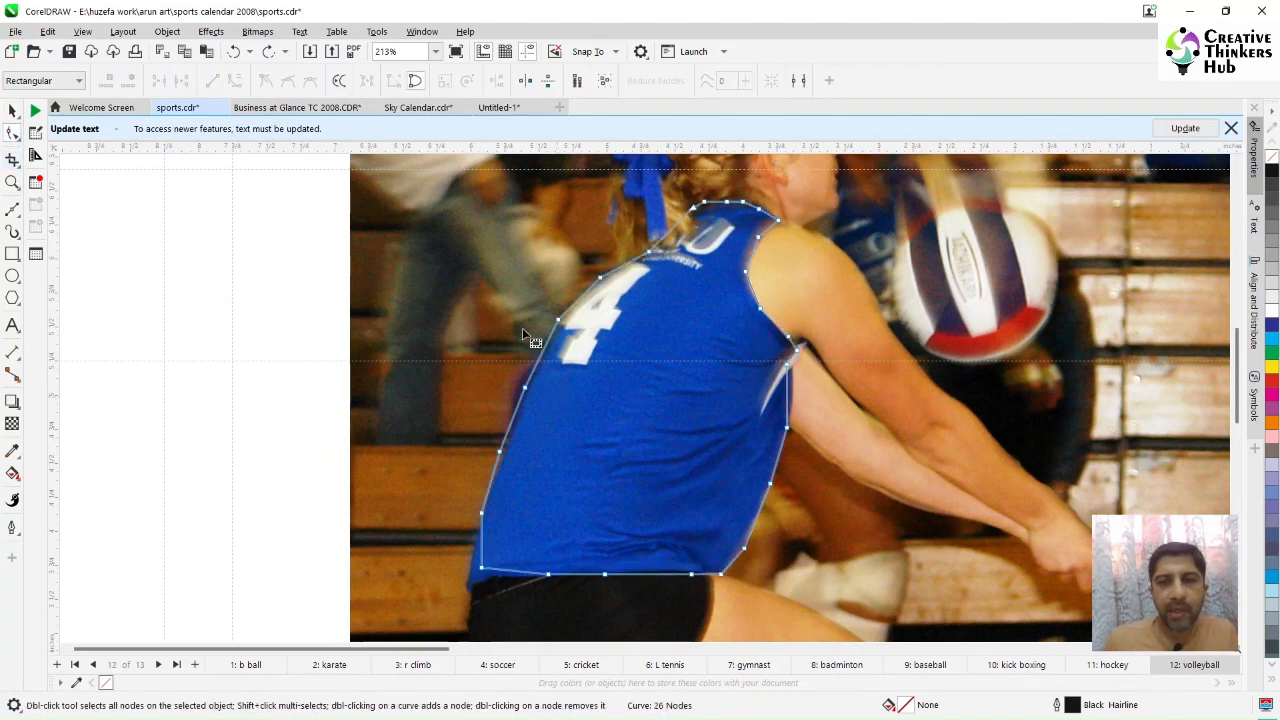
Step: Select all nodes of the jersey outline, convert its segments to curves, and delete the extra nodes along the left edge
key("ctrl+a")
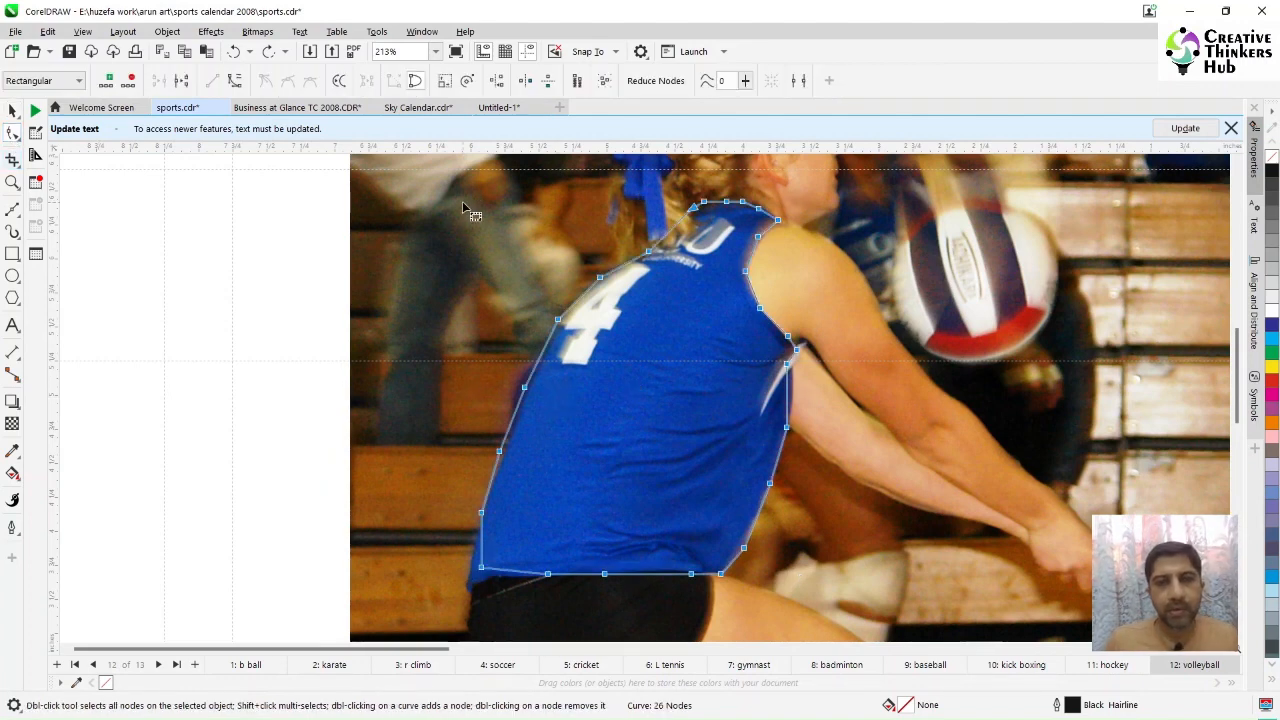
left_click(234, 84)
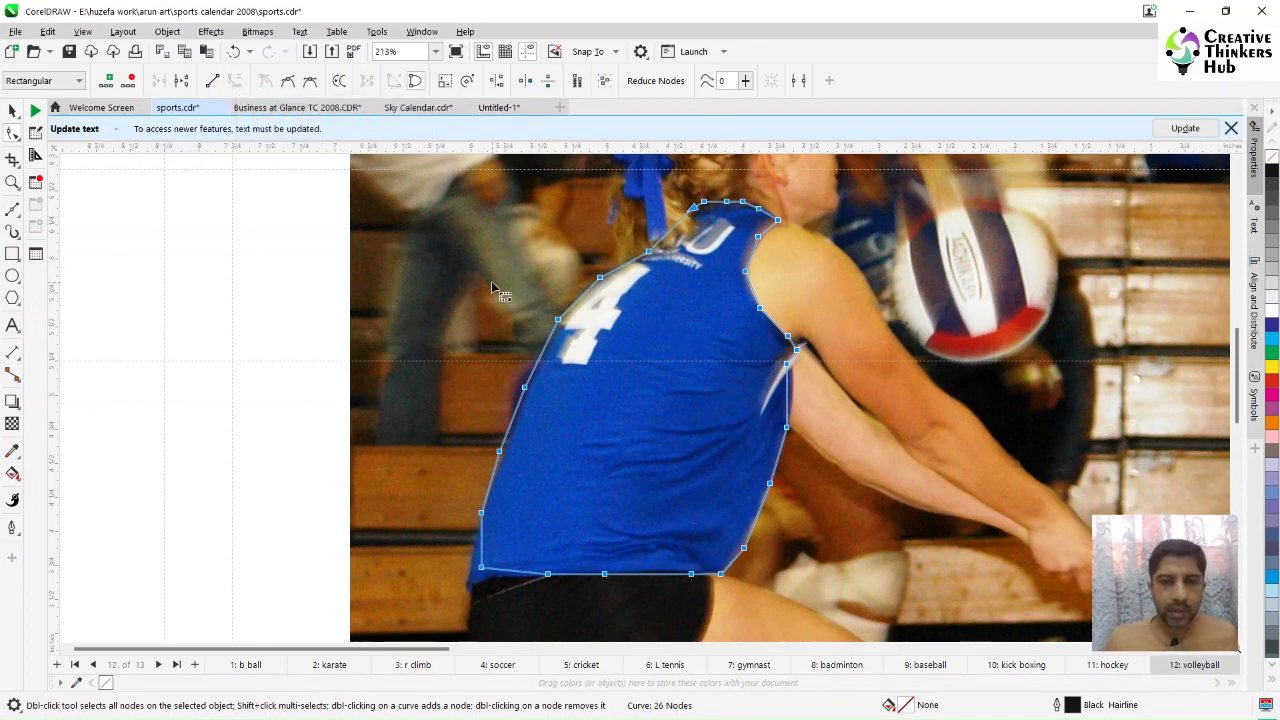
left_click_drag(491, 284, 567, 424)
key("Delete")
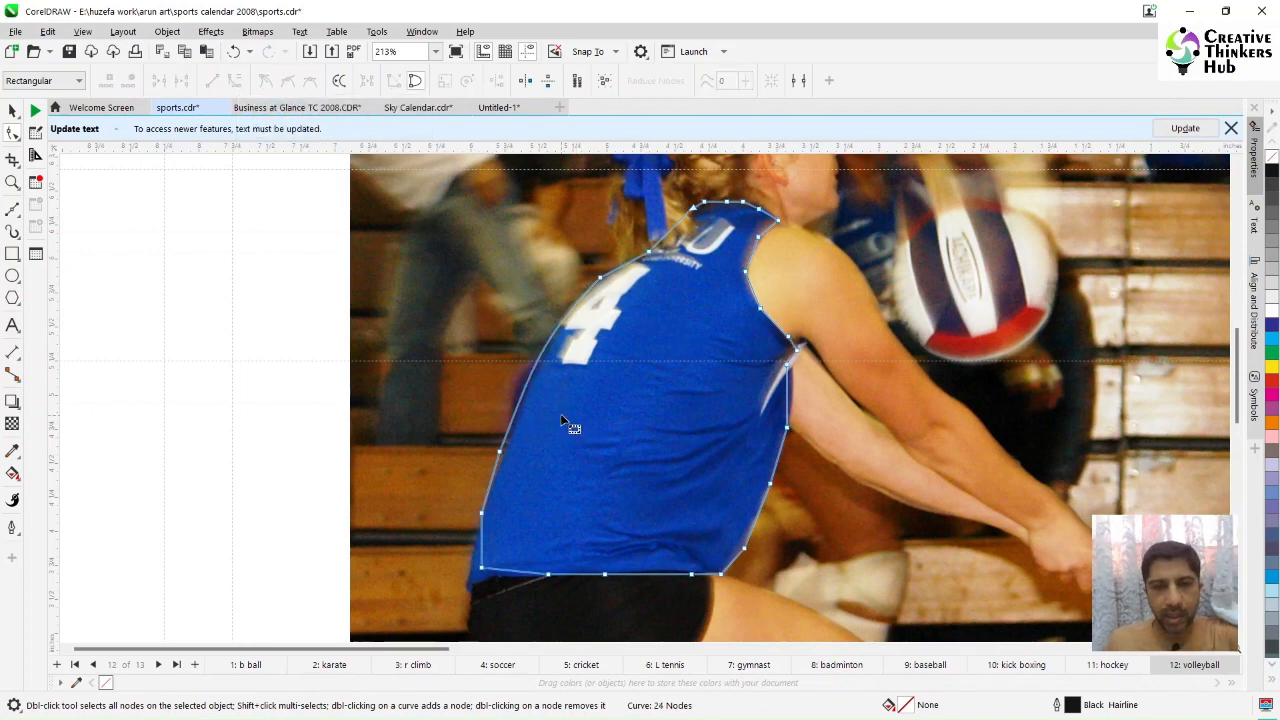
Step: Delete surplus nodes along the jersey outline's bottom edge and right side to smooth the curve
key("Delete")
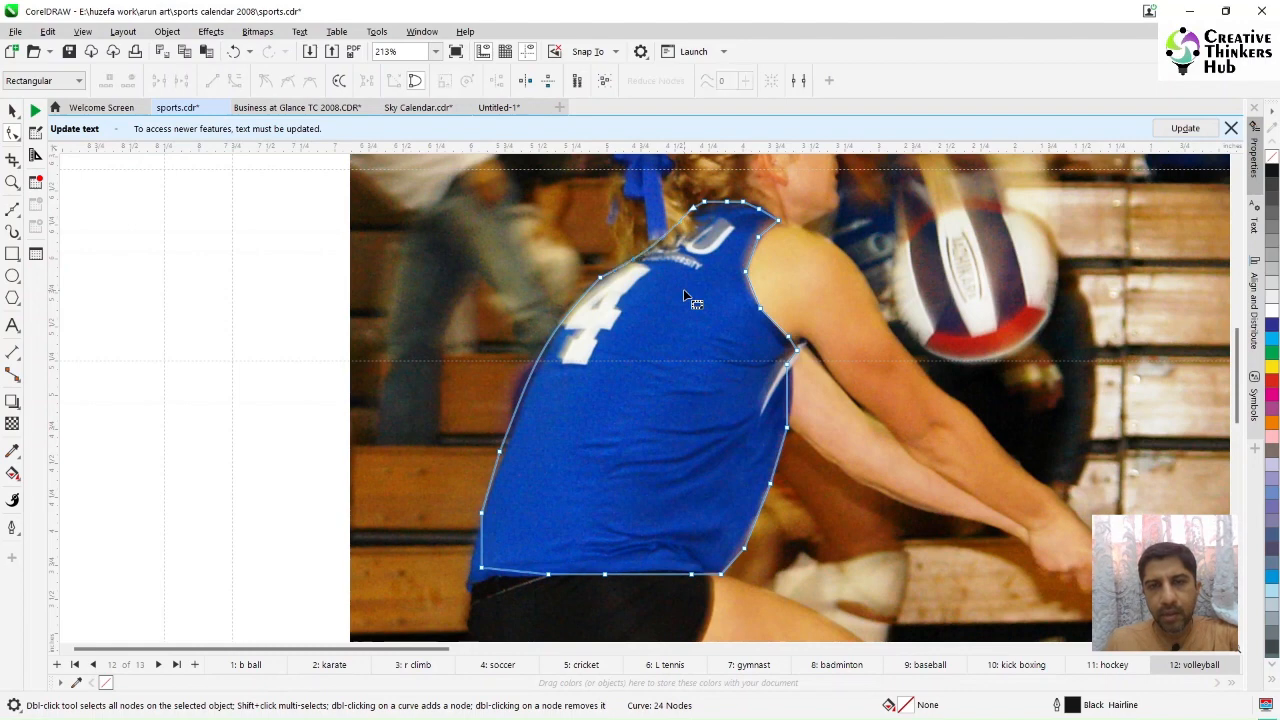
left_click(727, 202)
left_click(500, 453)
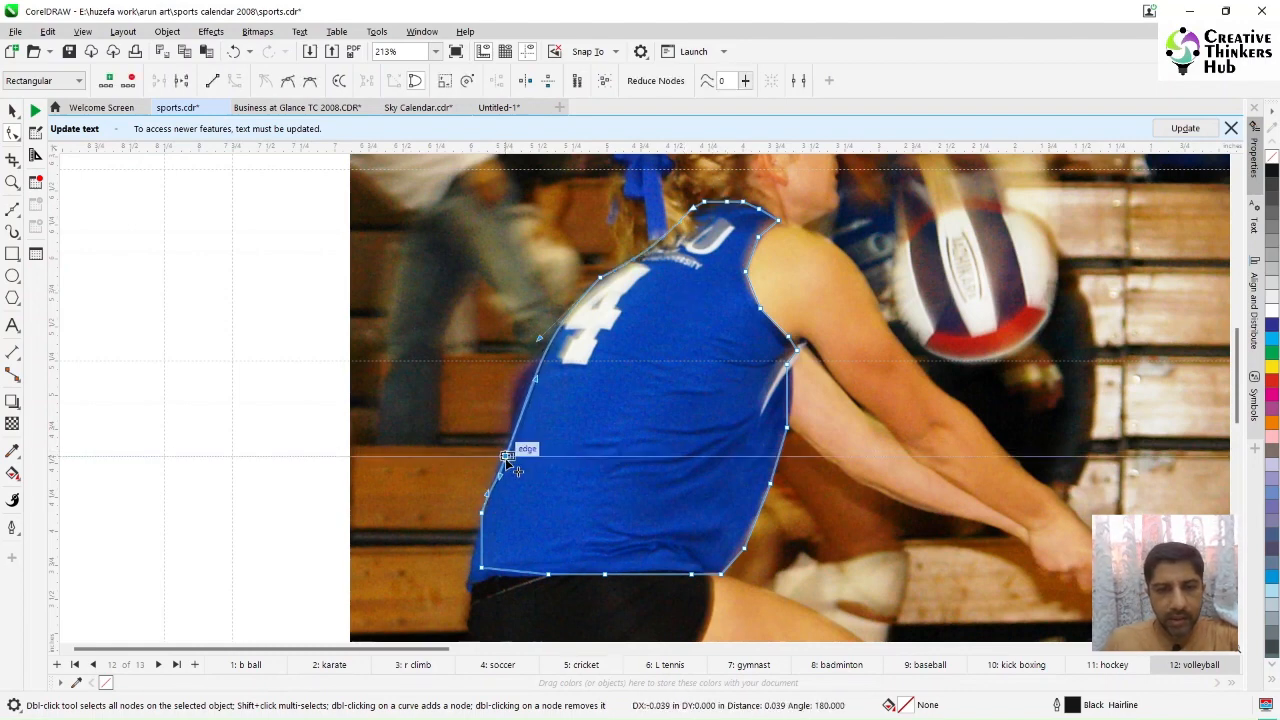
left_click_drag(473, 572, 473, 573)
mouse_move(481, 567)
left_mouse_down()
mouse_move(467, 594)
mouse_move(488, 568)
mouse_move(528, 580)
mouse_move(583, 550)
mouse_move(582, 573)
mouse_move(669, 573)
left_mouse_up()
left_click(478, 581)
left_click(112, 83)
left_click(467, 594)
left_click(605, 574)
left_click_drag(812, 468, 730, 552)
key("Delete")
left_click(786, 421)
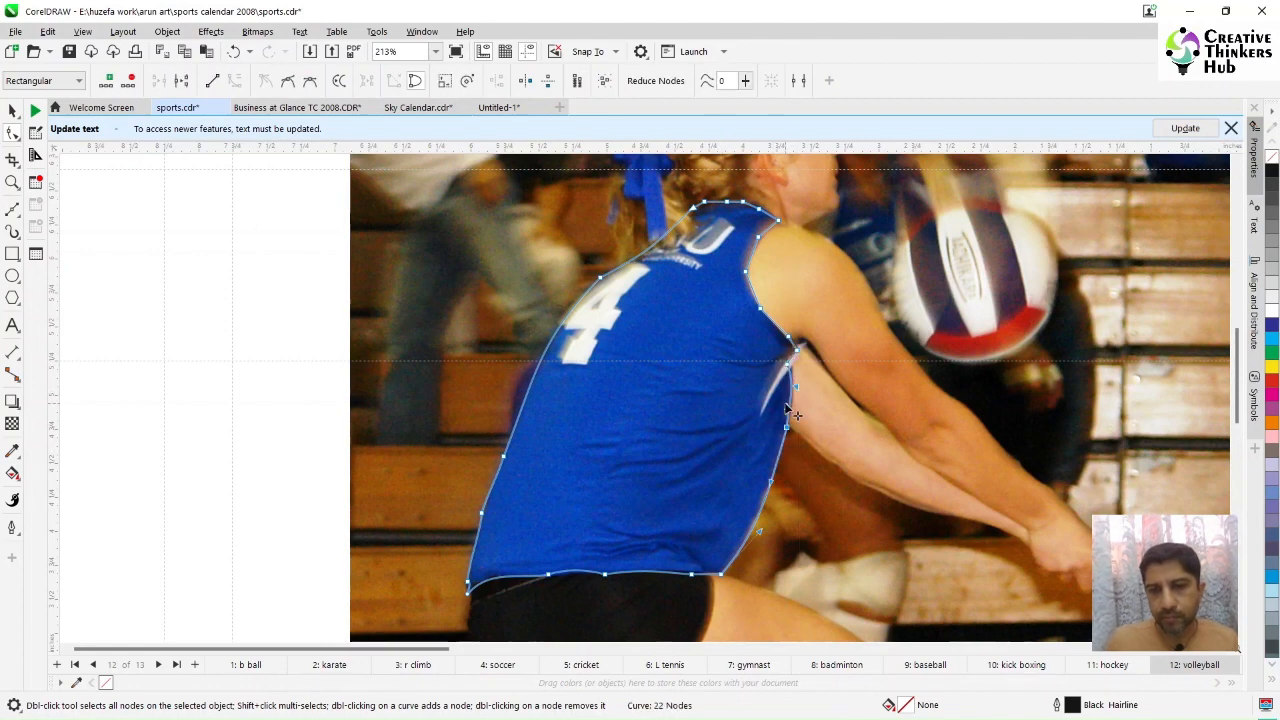
left_click_drag(773, 506, 776, 508)
left_click(772, 330)
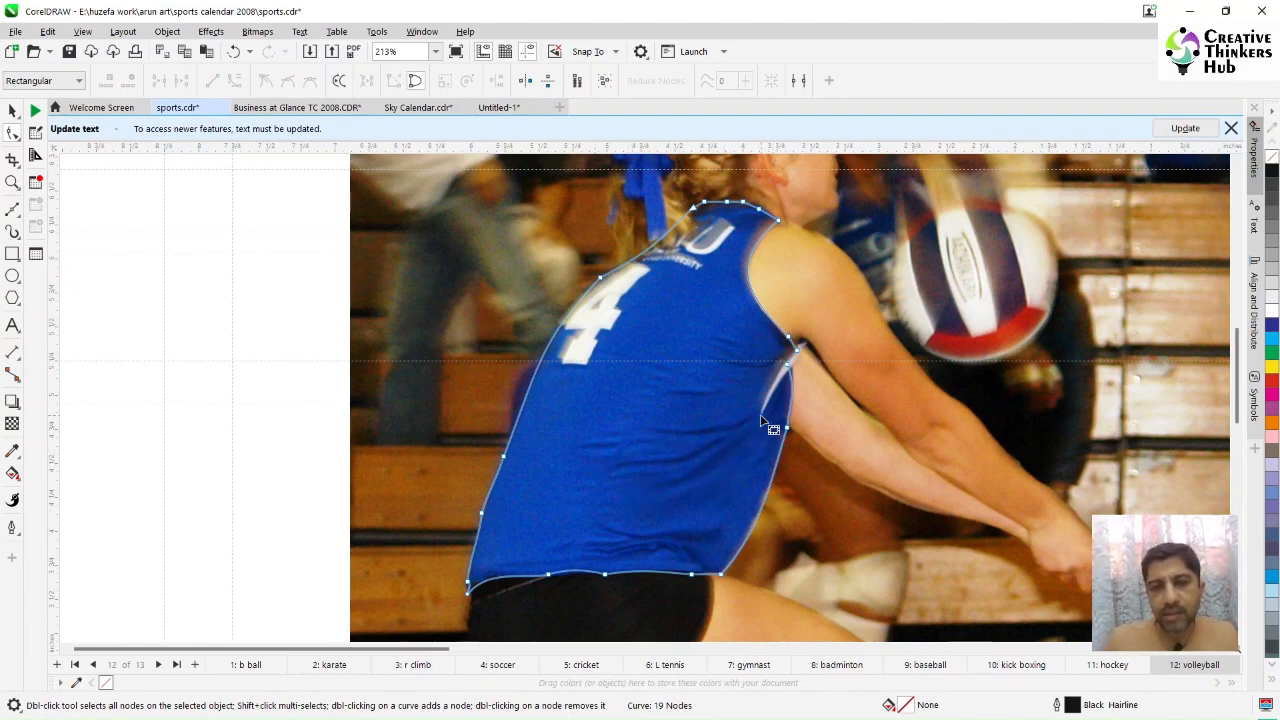
Step: Zoom into the jersey's lower right area and trace the lowest fabric wrinkle with the Bezier tool
left_click(12, 183)
left_click_drag(551, 323, 815, 550)
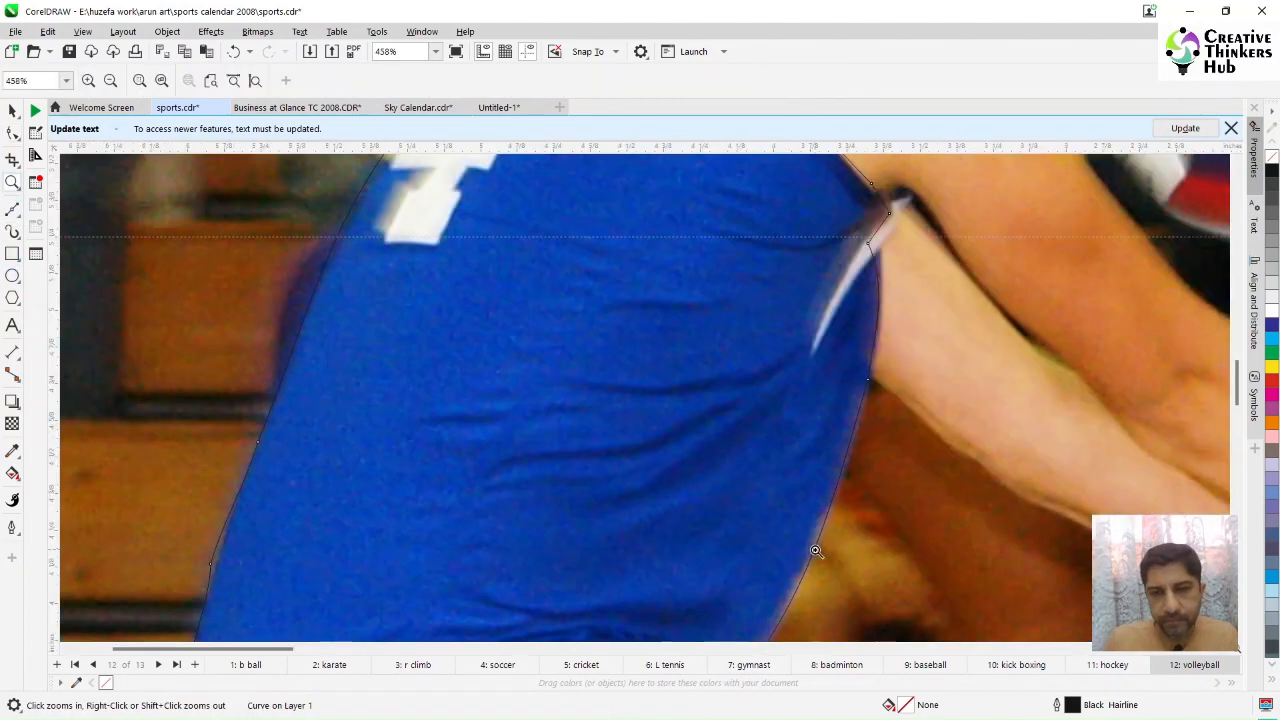
left_click(13, 211)
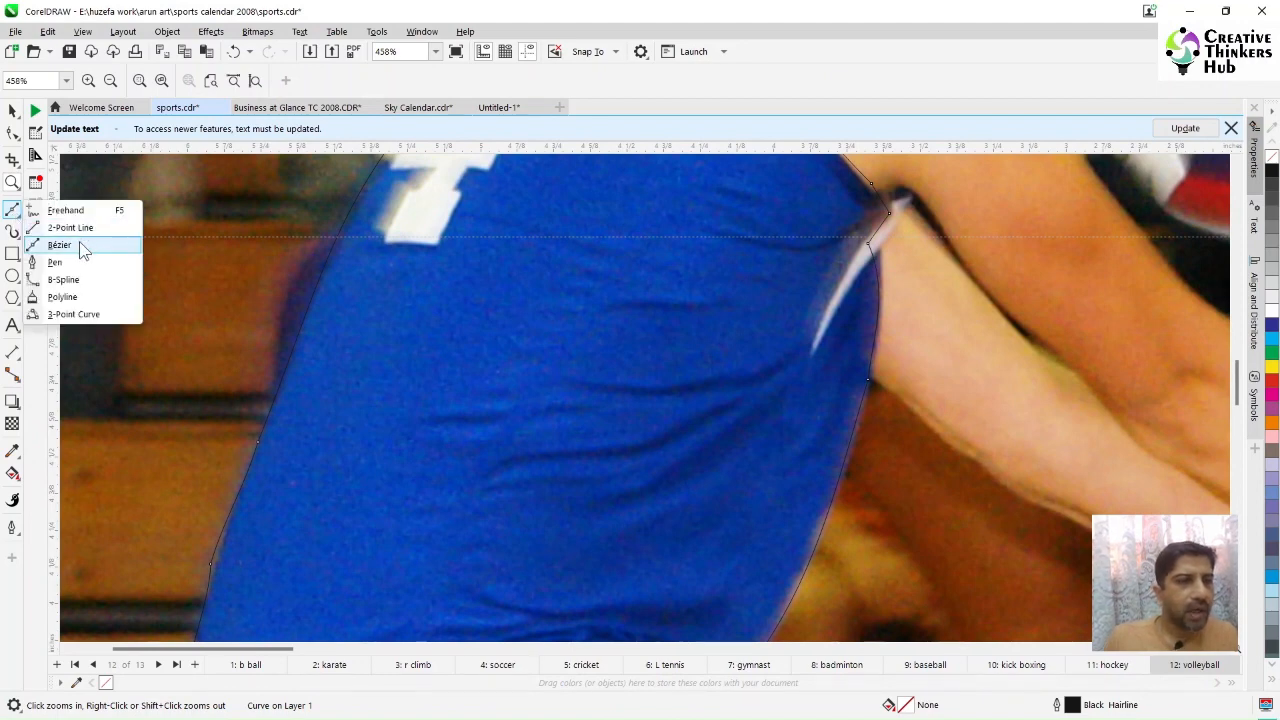
left_click(84, 247)
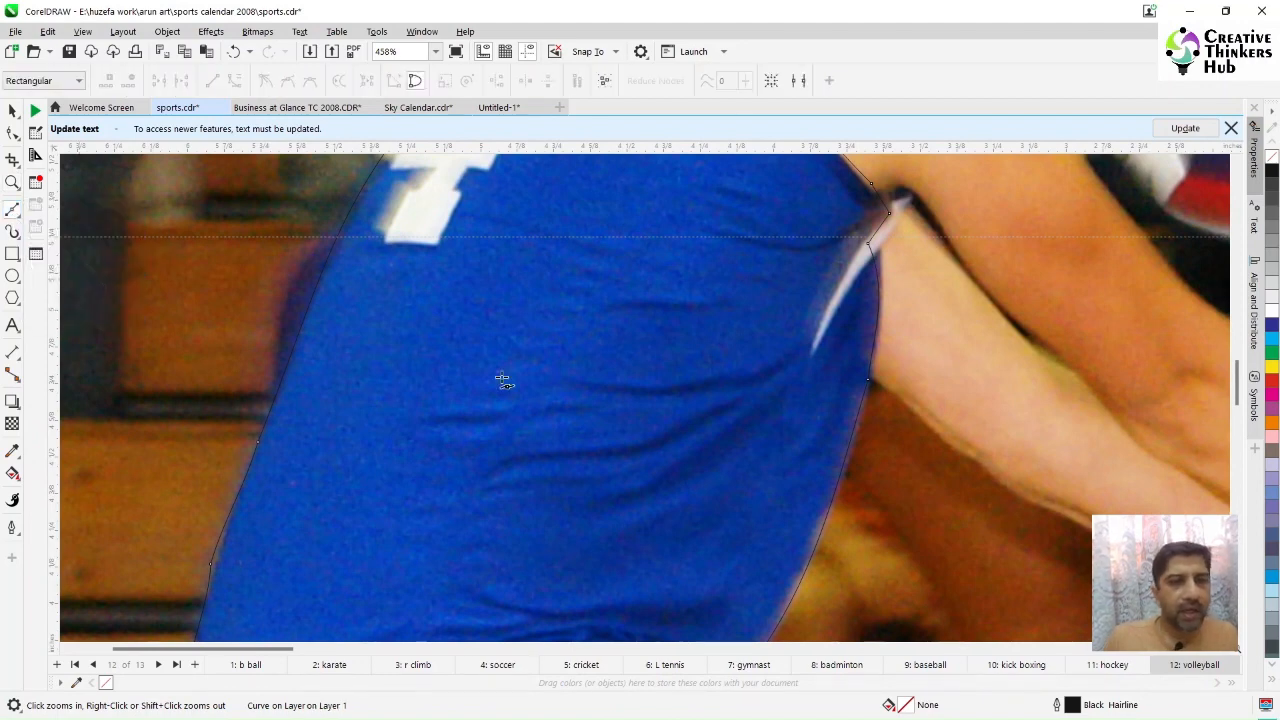
left_click(800, 335)
left_click(808, 343)
left_click(808, 357)
left_click(790, 379)
left_click(757, 412)
left_click(713, 444)
left_click(678, 472)
left_click(606, 503)
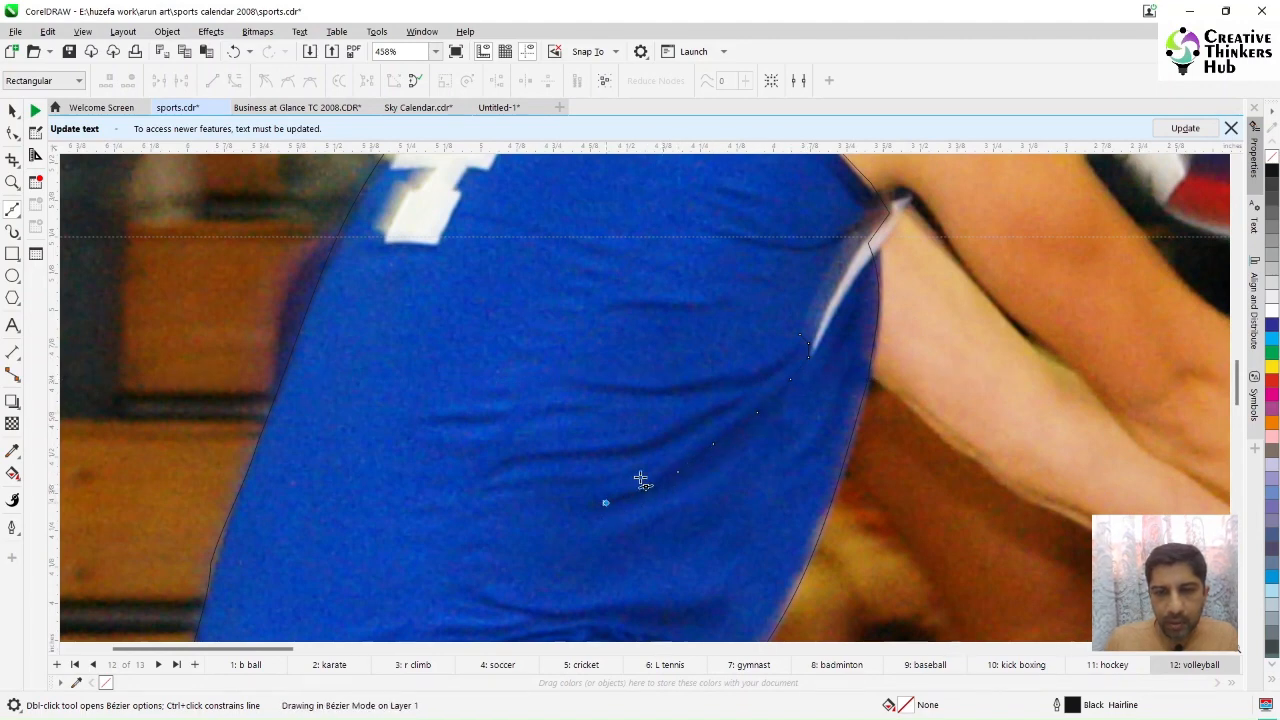
left_click(642, 475)
left_click(677, 456)
left_click(708, 435)
left_click(730, 418)
left_click(741, 399)
Step: Continue the Bezier path to trace the middle wrinkle out to its tip and back
left_click(702, 424)
left_click(676, 439)
left_click(650, 449)
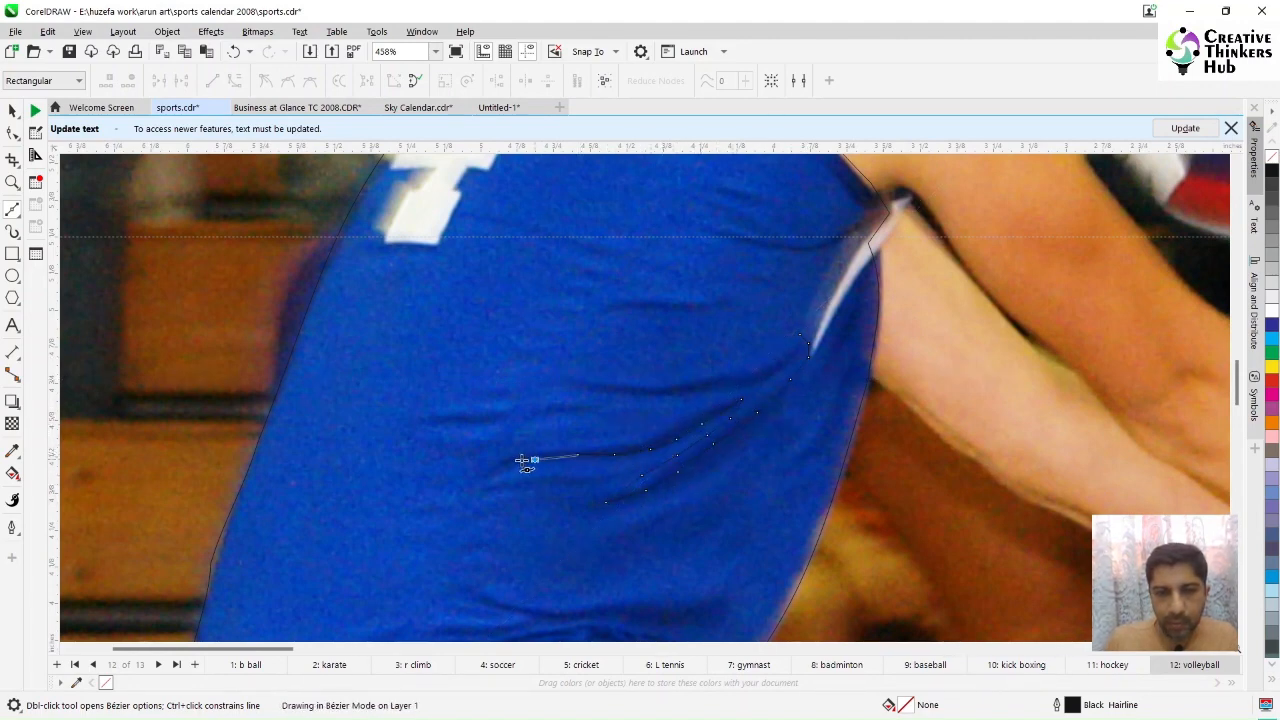
left_click(481, 479)
left_click(547, 450)
left_click(616, 443)
left_click(662, 433)
left_click(690, 418)
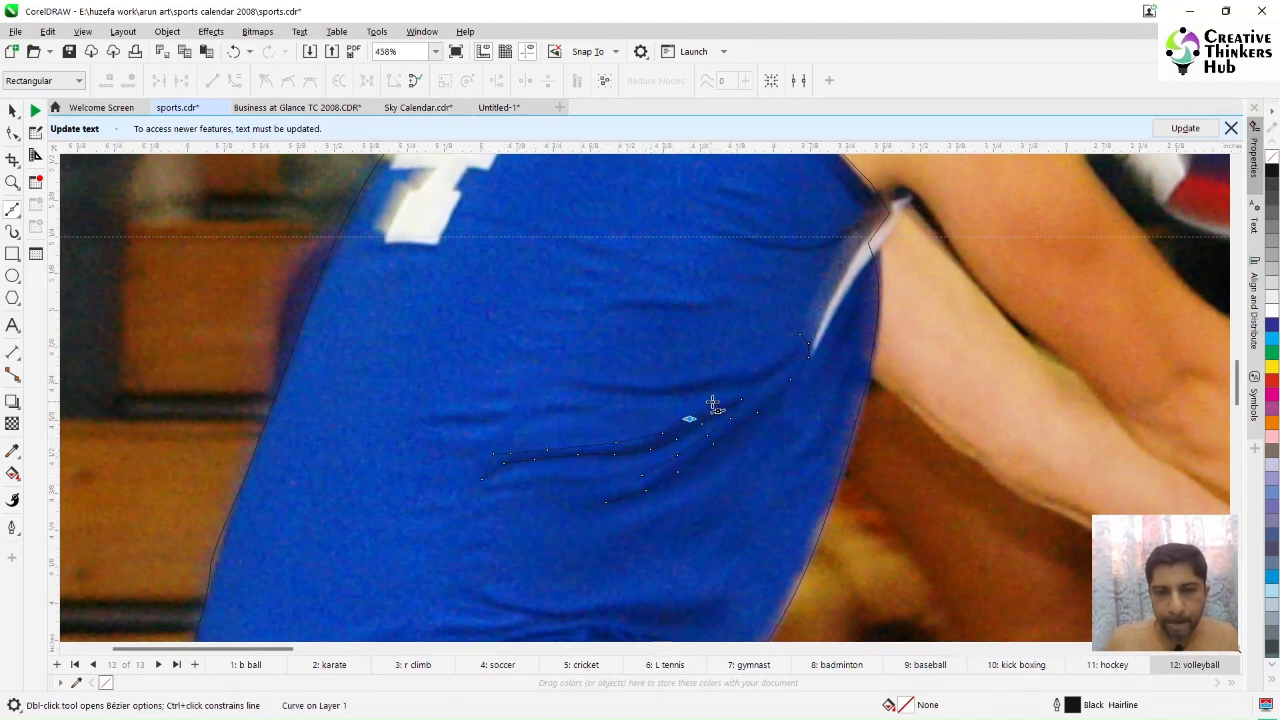
left_click(712, 401)
left_click(737, 386)
Step: Trace the upper wrinkle and close the wrinkle shape back at its starting node
left_click(698, 390)
left_click(672, 396)
left_click(645, 391)
left_click(607, 390)
left_click(570, 380)
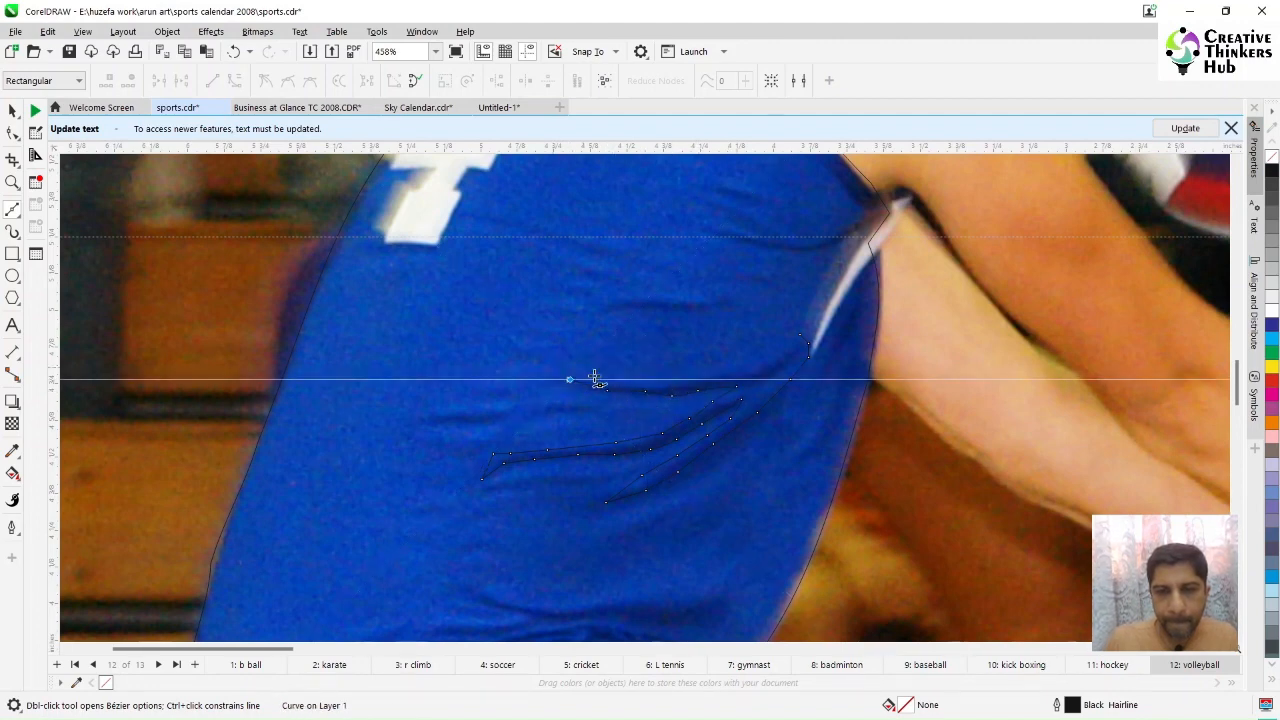
left_click(607, 380)
left_click(634, 380)
left_click(676, 387)
left_click(712, 380)
left_click(740, 369)
left_click(770, 354)
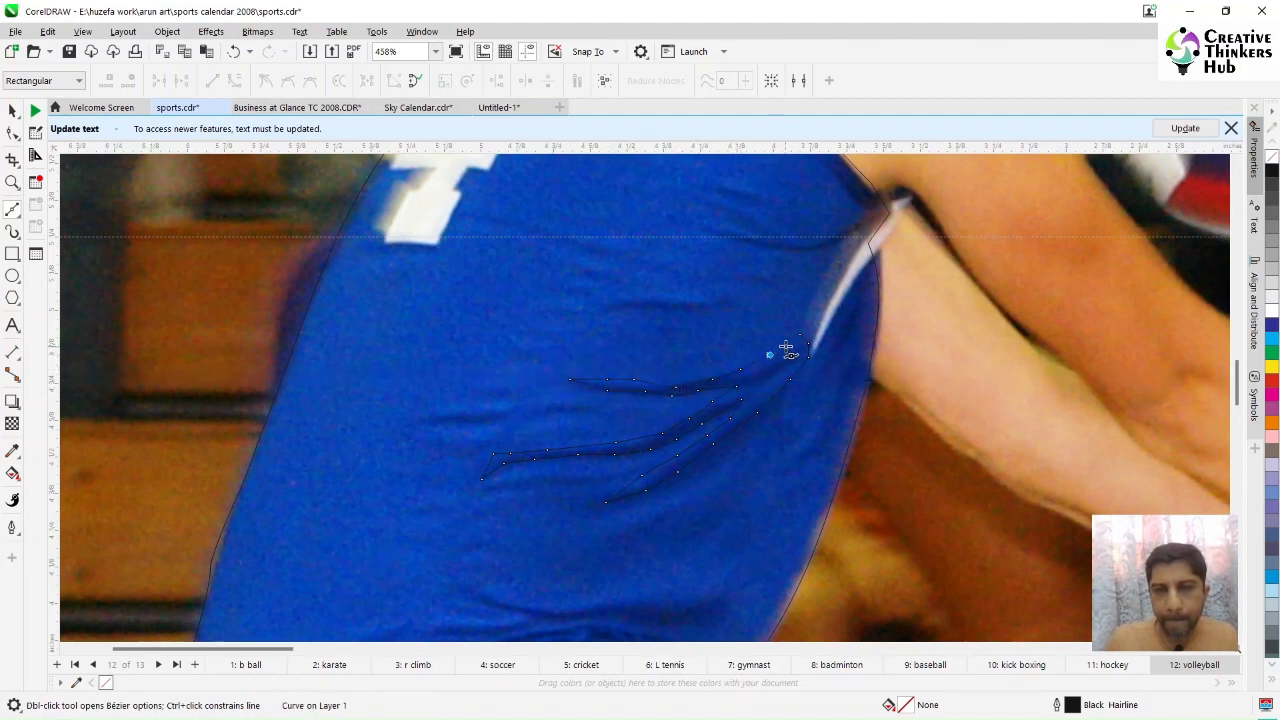
left_click(790, 342)
left_click(797, 336)
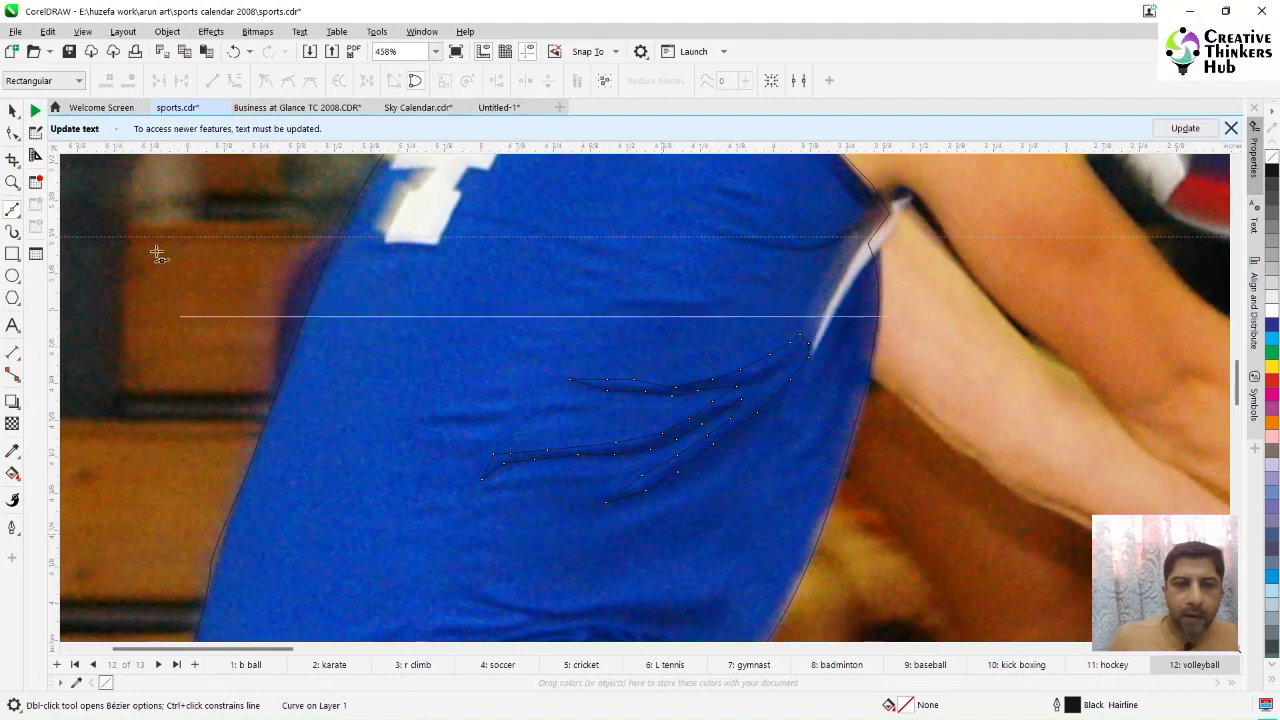
Step: Select the wrinkle shape with the Shape tool and delete an extra node on the upper wrinkle
key("space")
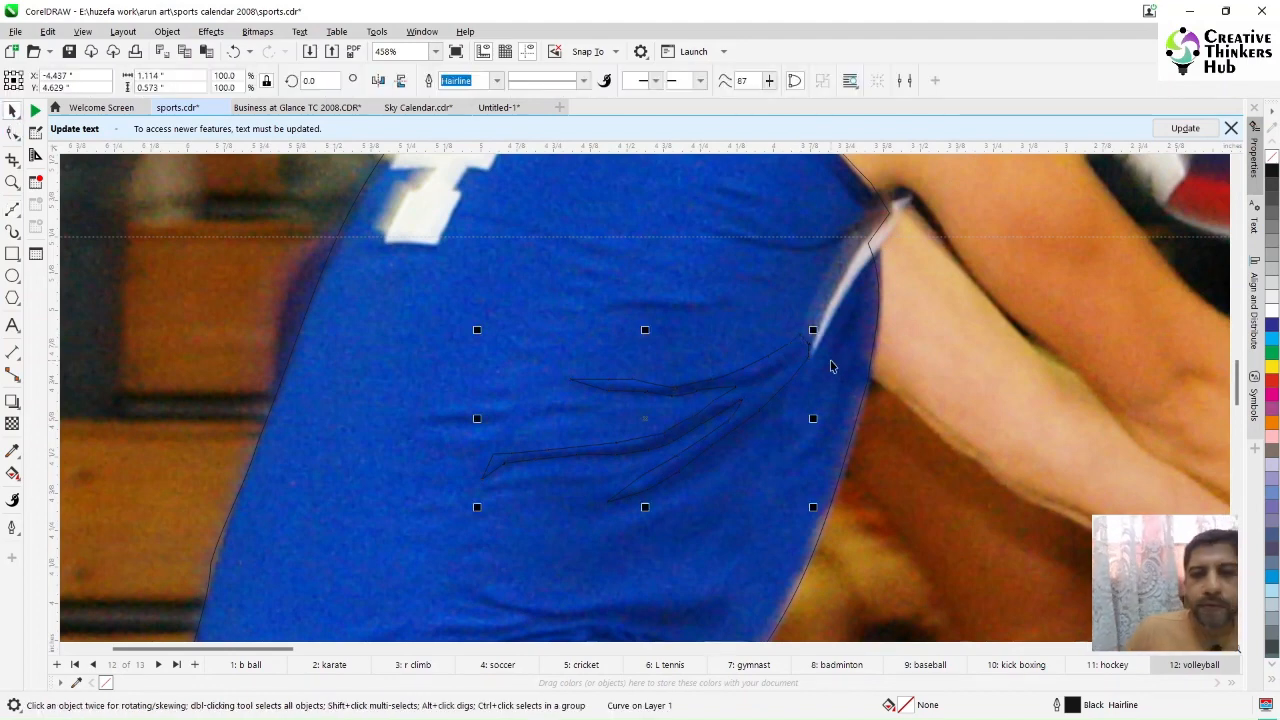
left_click(784, 381)
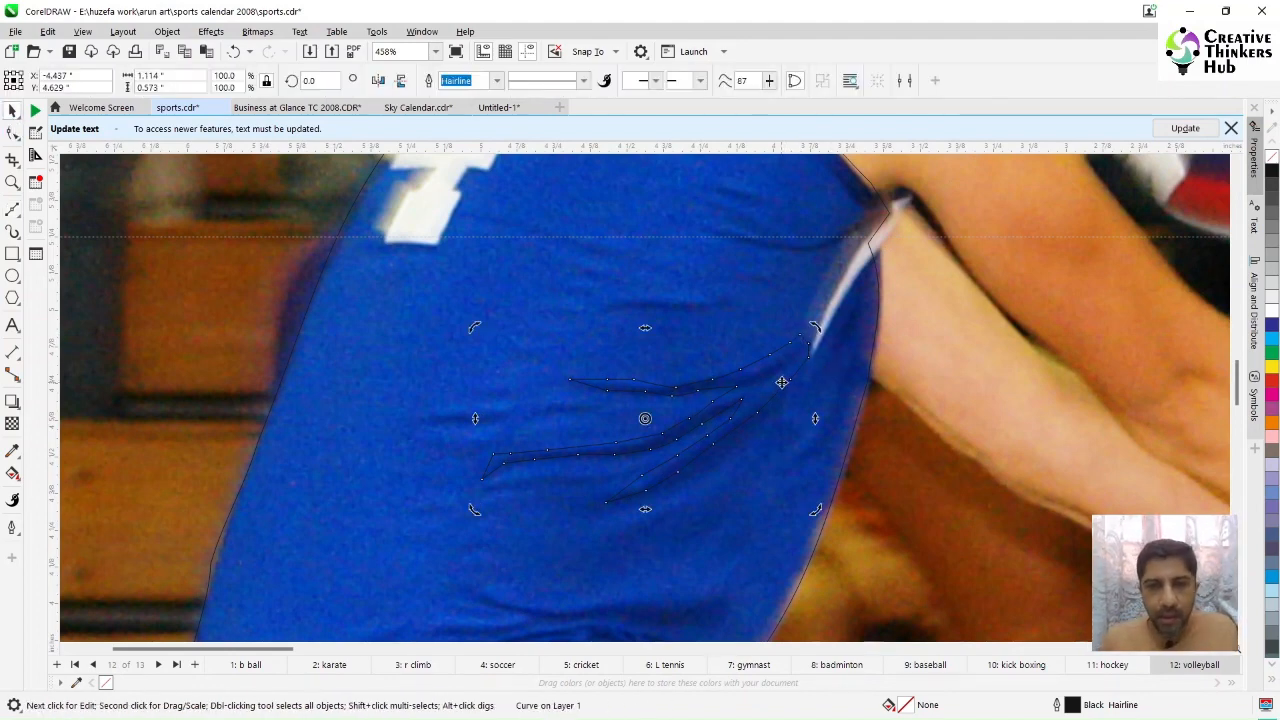
left_click(13, 133)
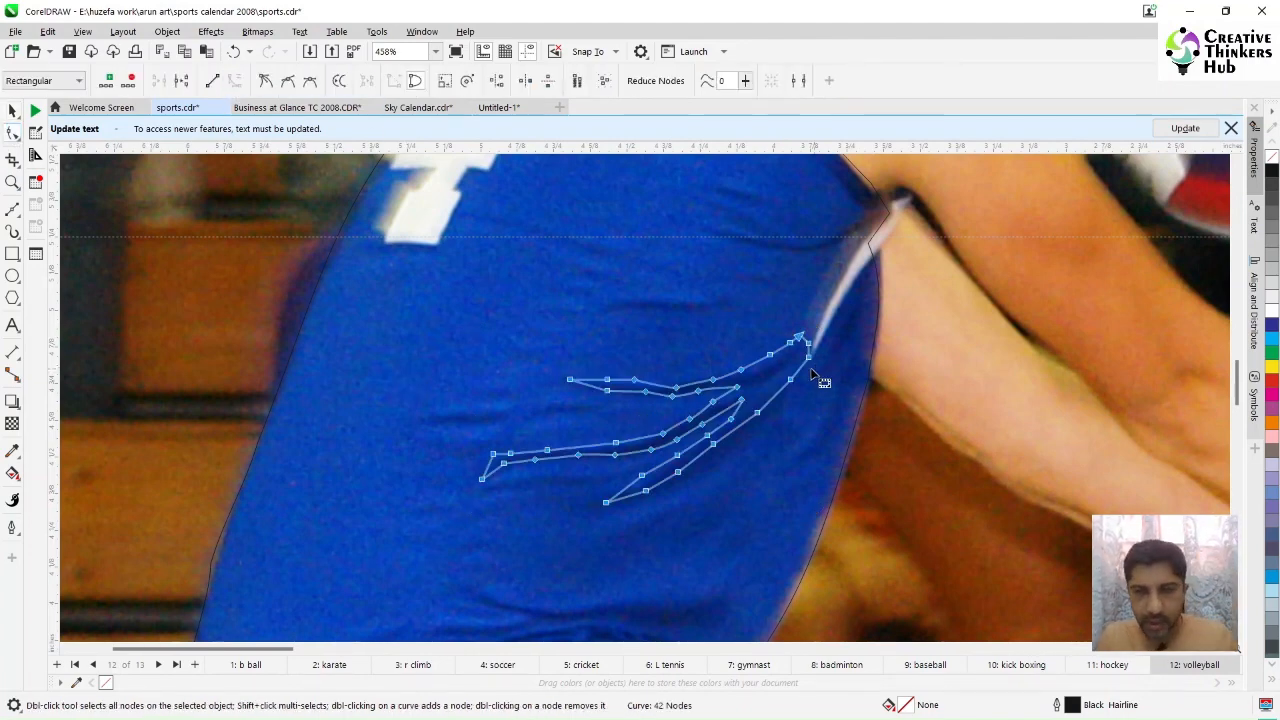
left_click(625, 347)
left_click(752, 388)
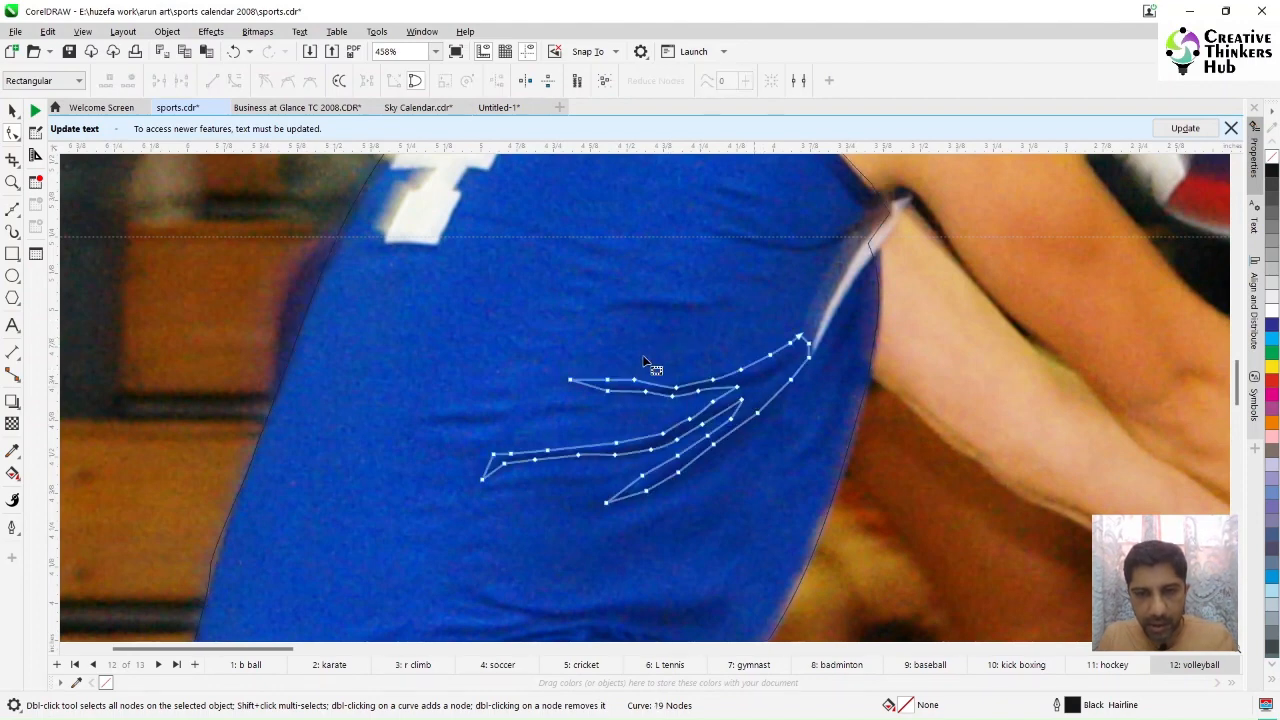
left_click_drag(644, 358, 677, 390)
key("Delete")
key("ctrl+z")
left_click(678, 392)
left_click(677, 388)
left_click(676, 387)
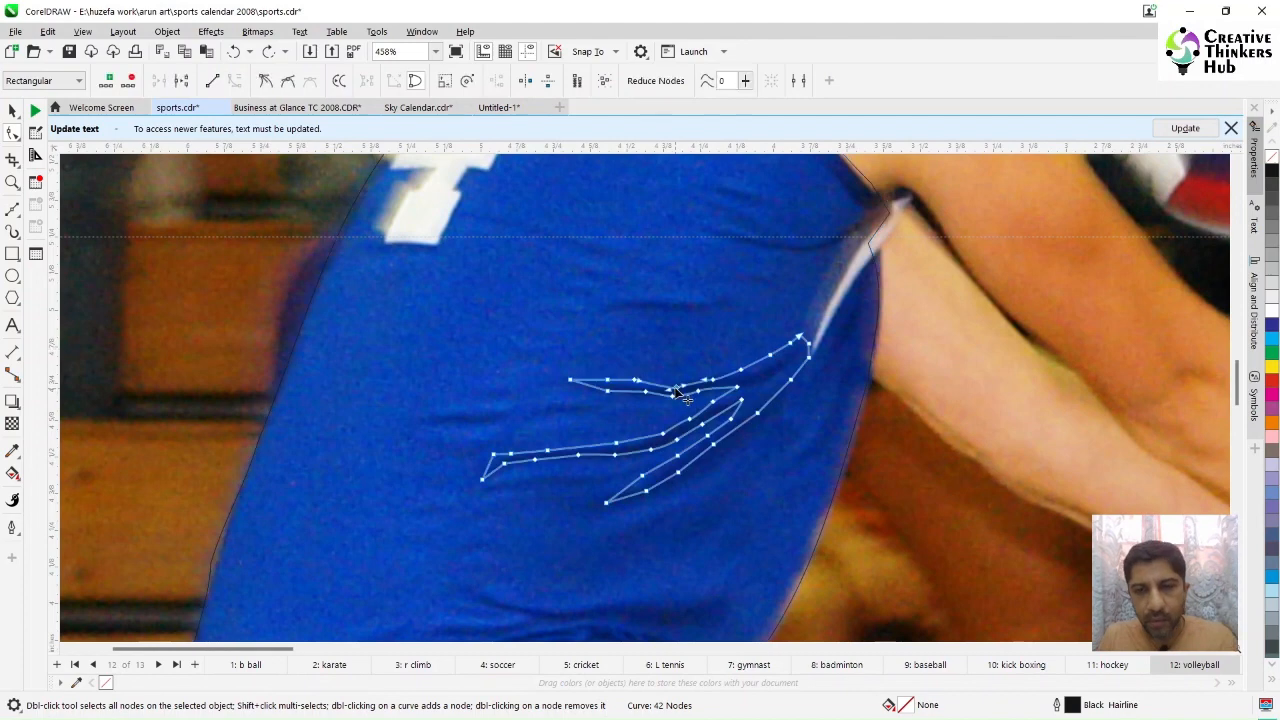
key("Delete")
Step: Delete more redundant nodes along the upper wrinkle's edges
double_click(770, 355)
double_click(741, 370)
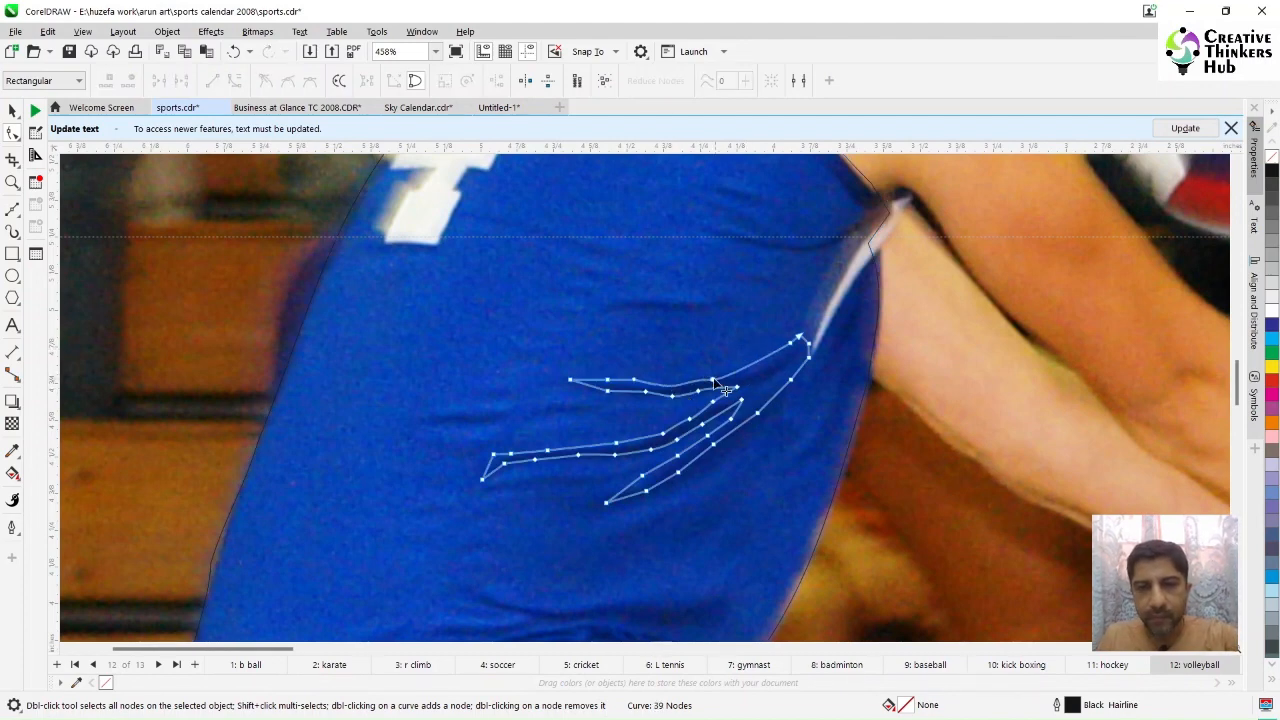
left_click(713, 380)
left_click_drag(736, 379, 757, 380)
double_click(634, 380)
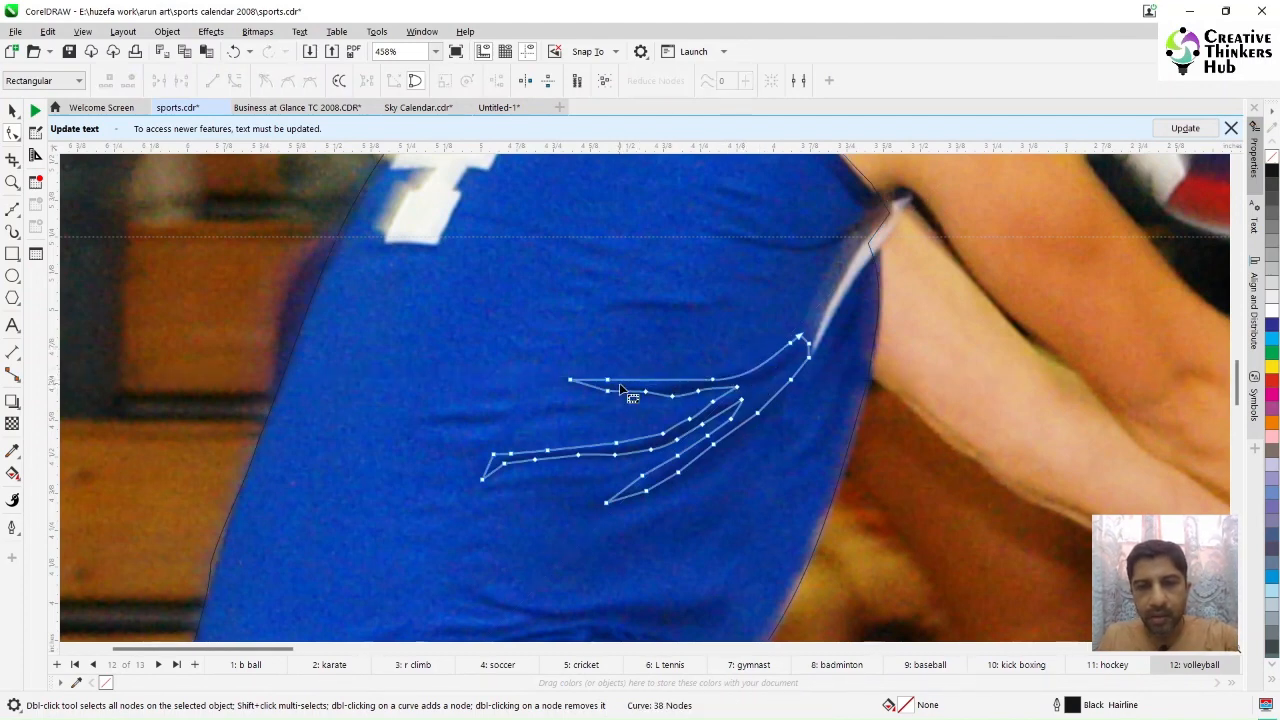
left_click(608, 380)
left_click_drag(646, 380, 653, 388)
Step: Zoom closer into the wrinkles and remove and adjust nodes to smooth the upper wrinkle's curve
key("F2")
left_click_drag(443, 306, 885, 518)
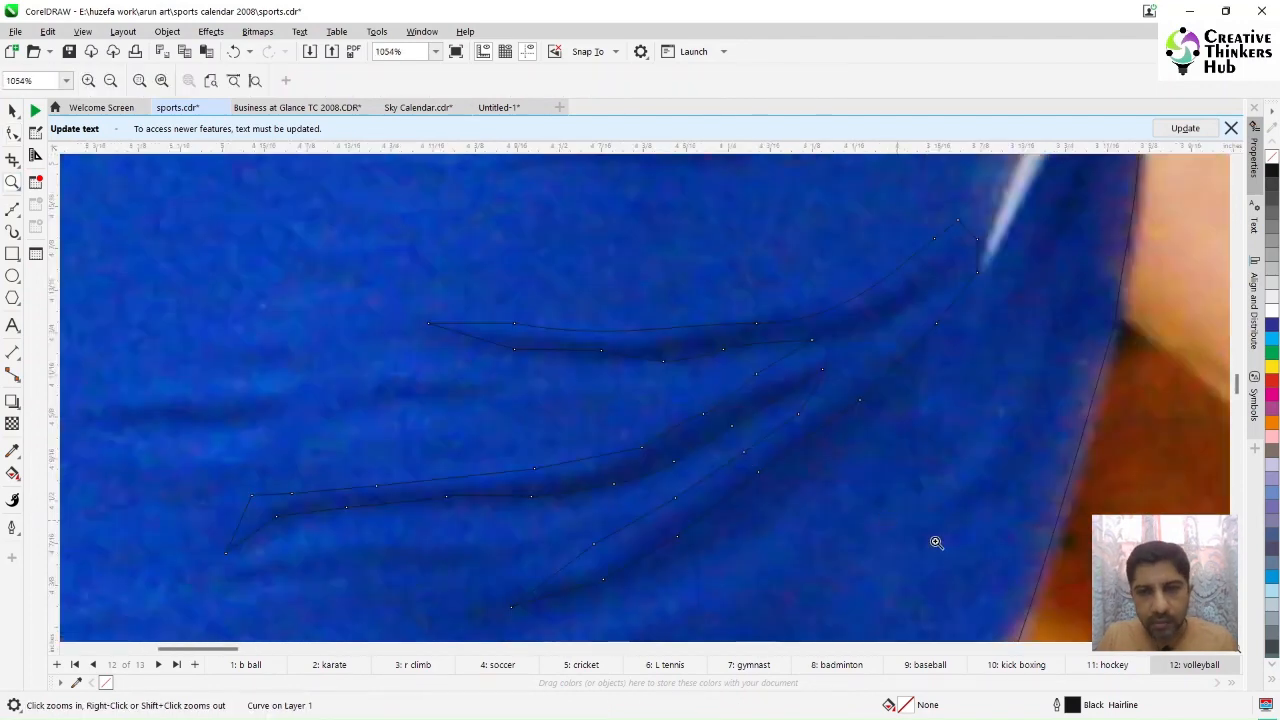
left_click(515, 326)
double_click(515, 326)
left_click(430, 324)
left_click_drag(538, 324, 566, 350)
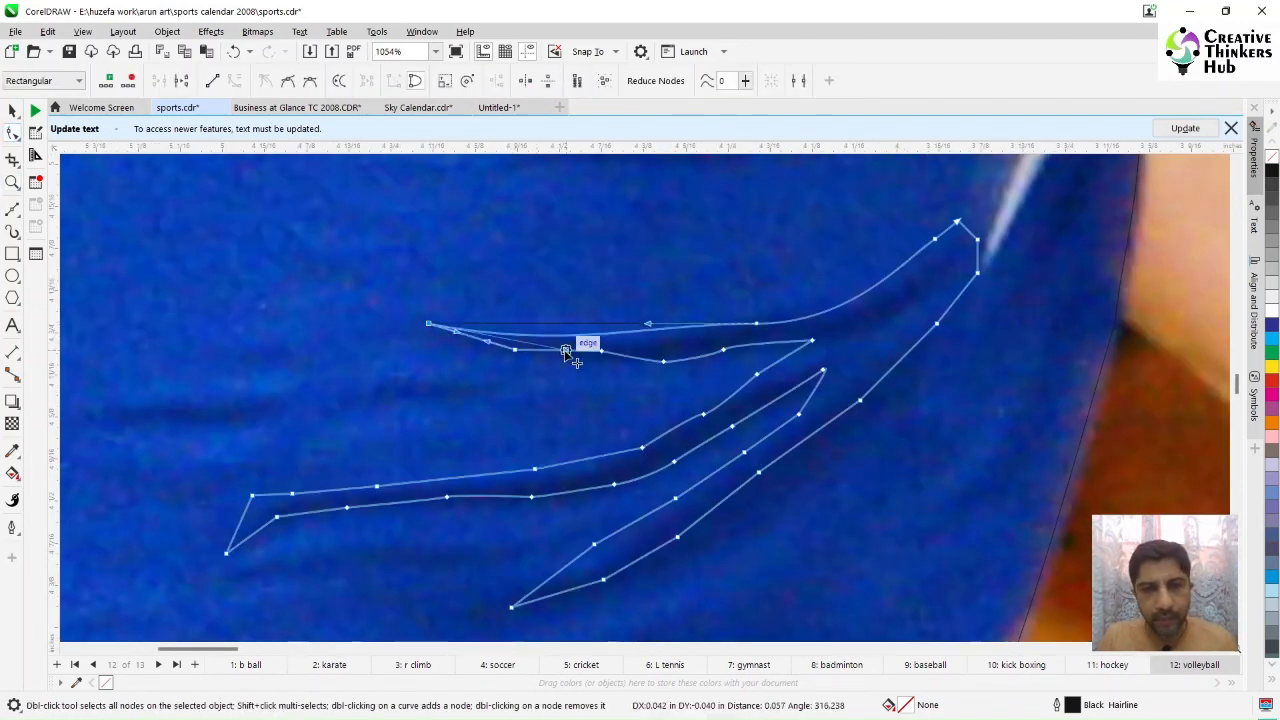
left_click_drag(648, 324, 655, 338)
double_click(601, 351)
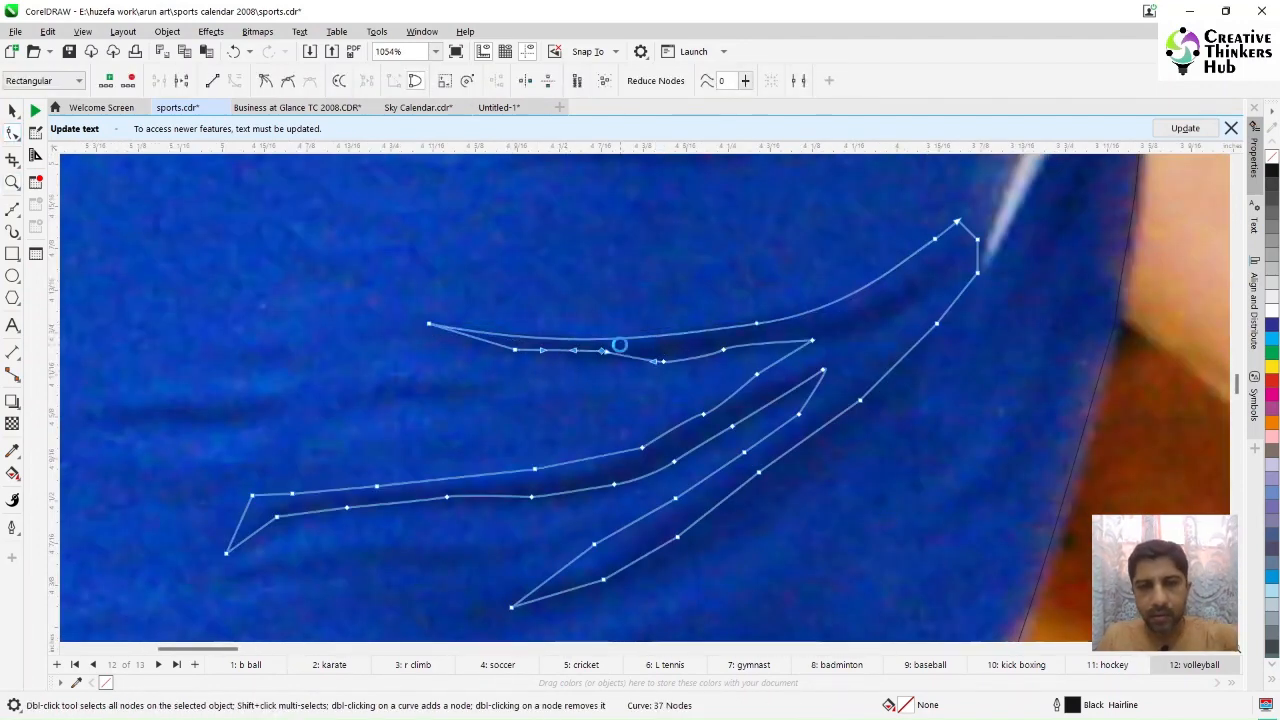
double_click(515, 351)
left_click_drag(505, 347, 497, 353)
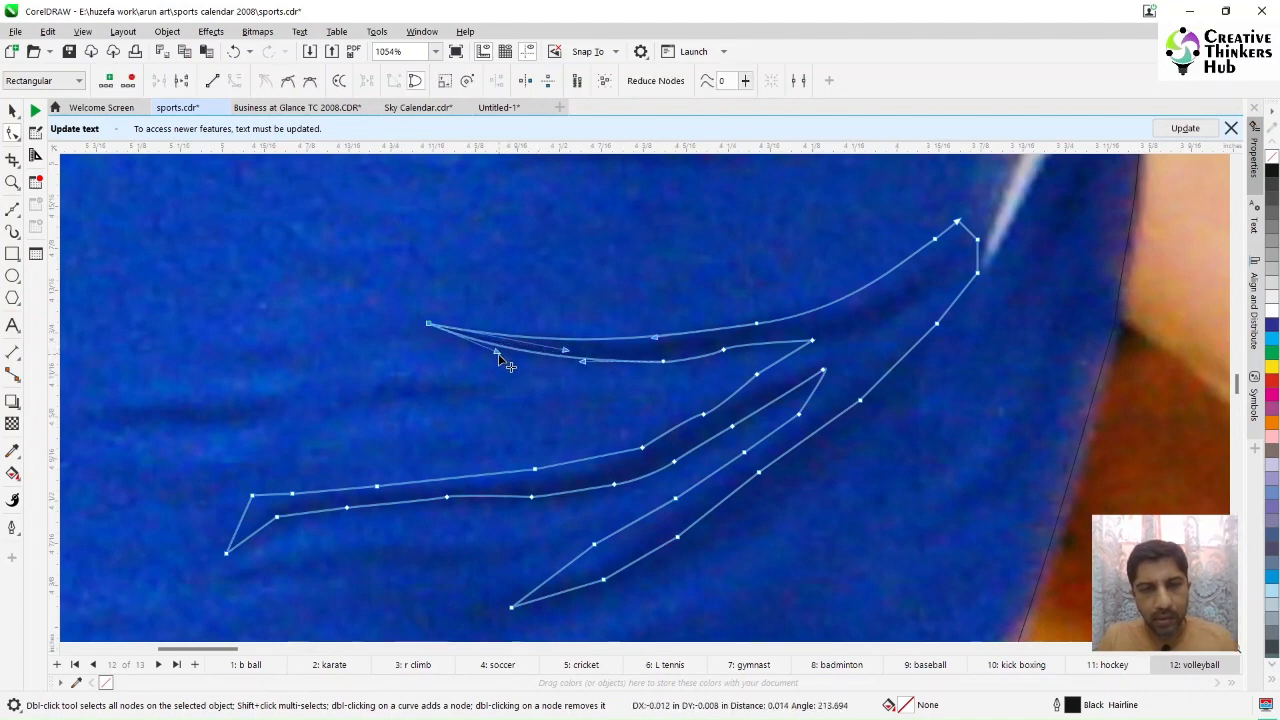
left_click_drag(583, 361, 602, 354)
left_click_drag(497, 353, 495, 355)
left_click(663, 362)
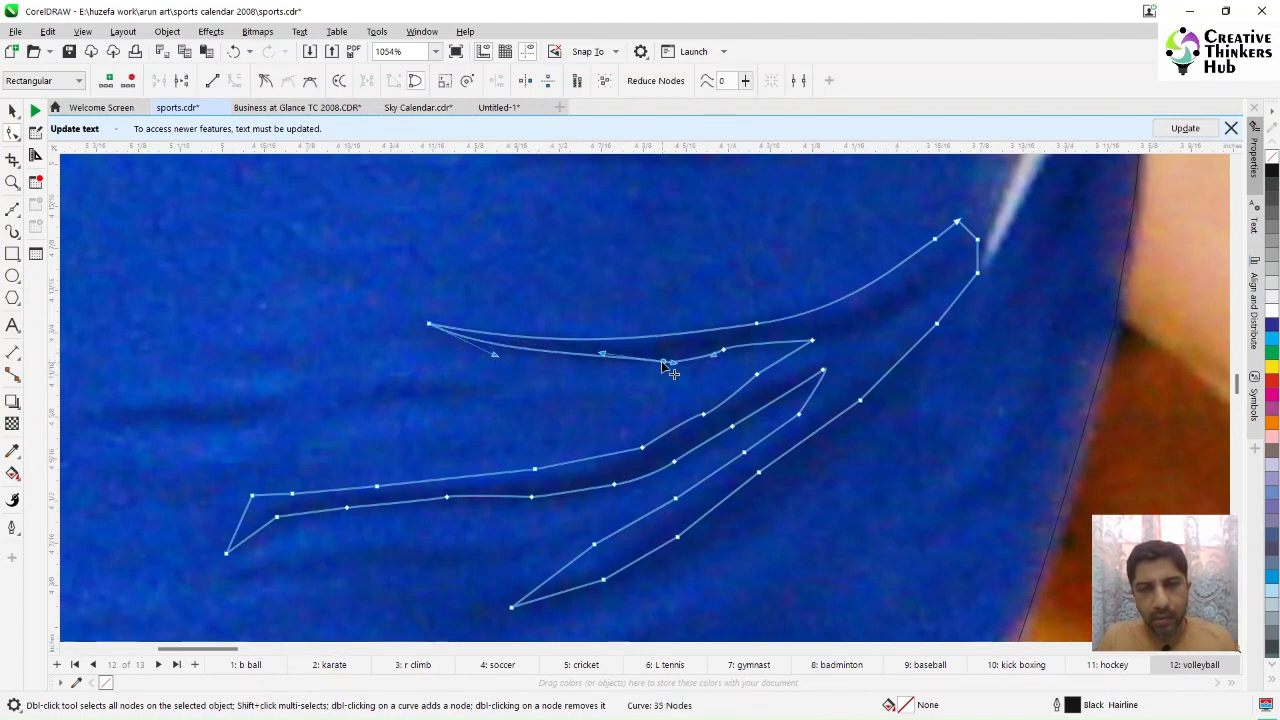
Step: Delete extra nodes on the middle wrinkle and reshape its left tip into a smooth curve
double_click(754, 376)
left_click(811, 341)
double_click(704, 413)
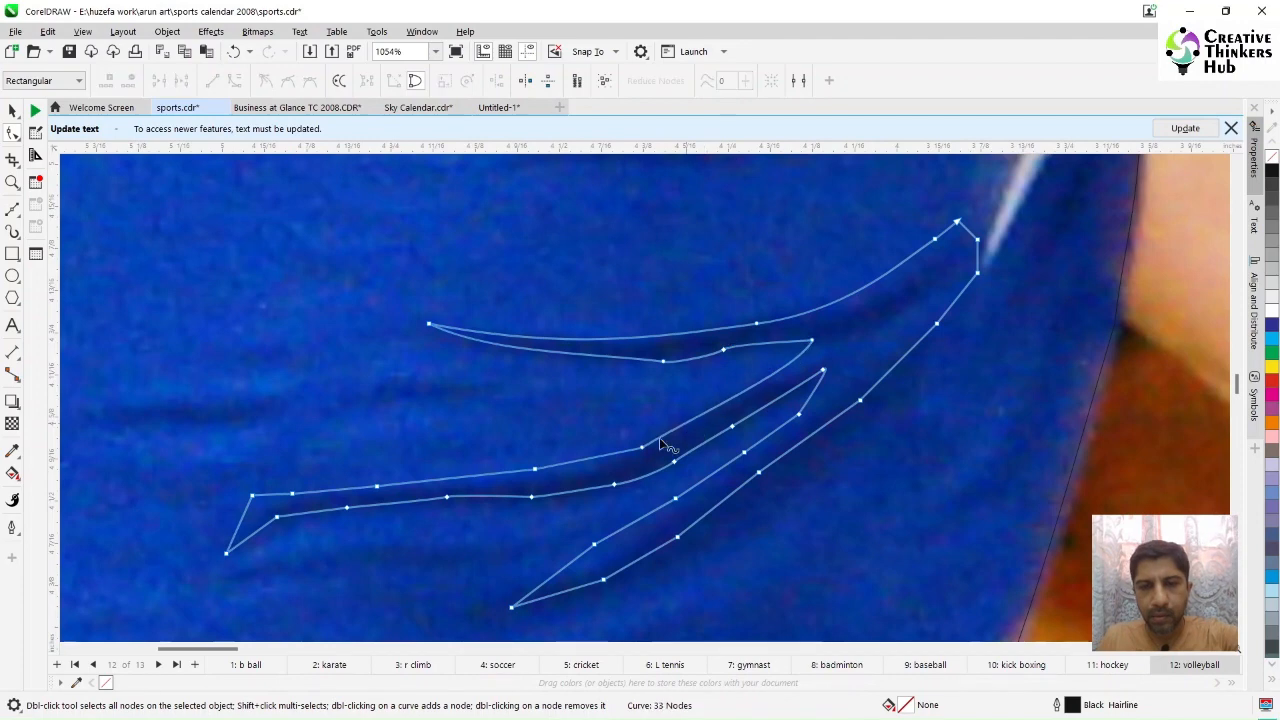
left_click_drag(221, 479, 318, 505)
key("Delete")
key("Delete")
left_click(226, 553)
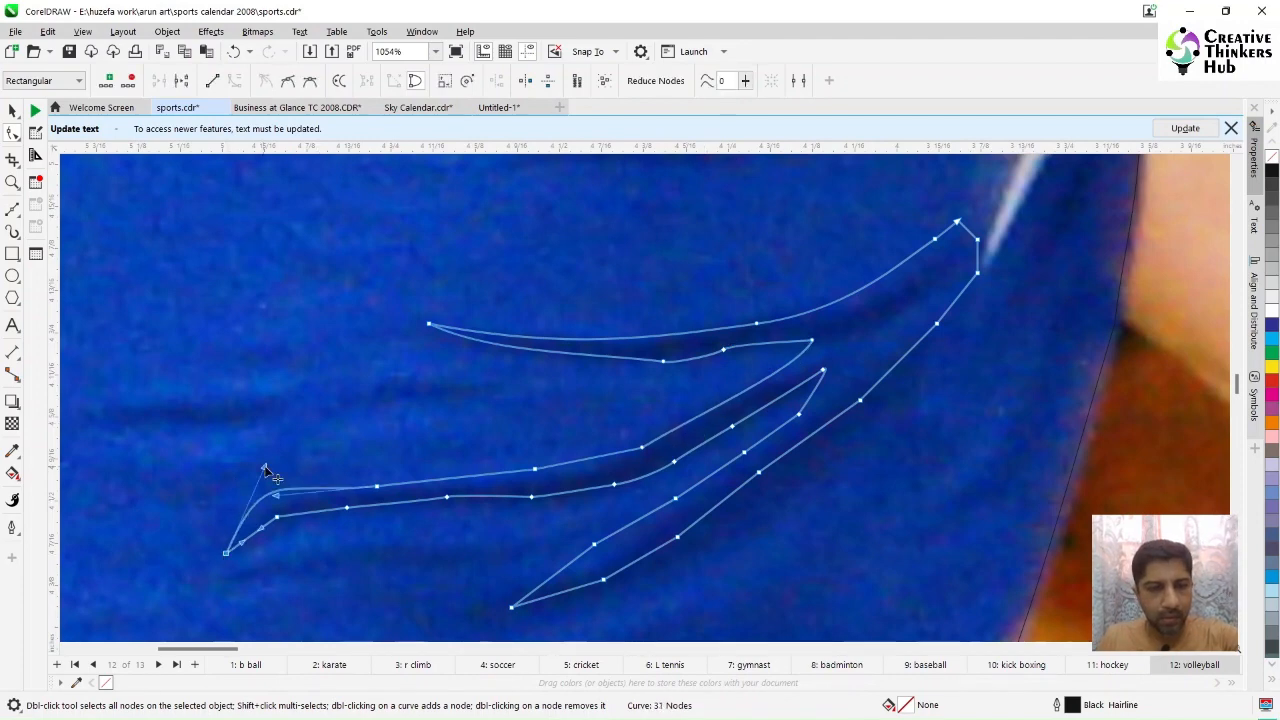
left_click_drag(265, 468, 297, 473)
left_click(277, 517)
key("Delete")
left_click(532, 497)
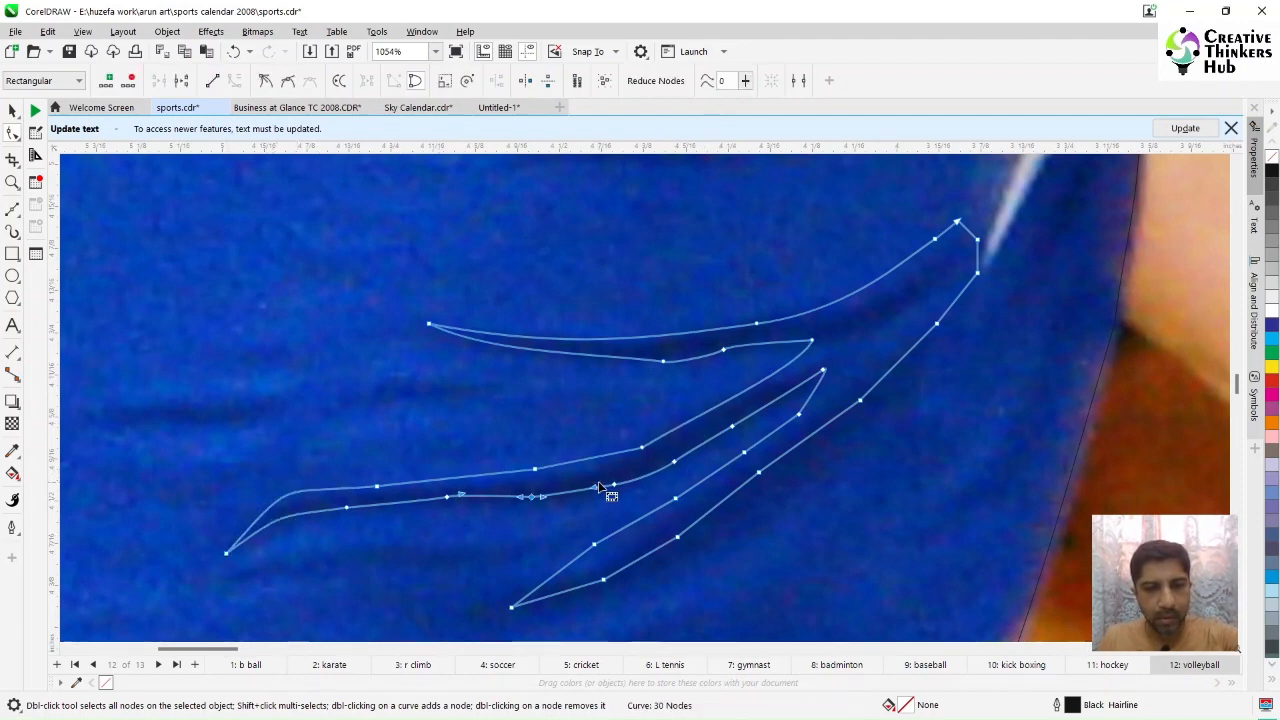
key("Delete")
left_click_drag(446, 497, 446, 502)
double_click(641, 447)
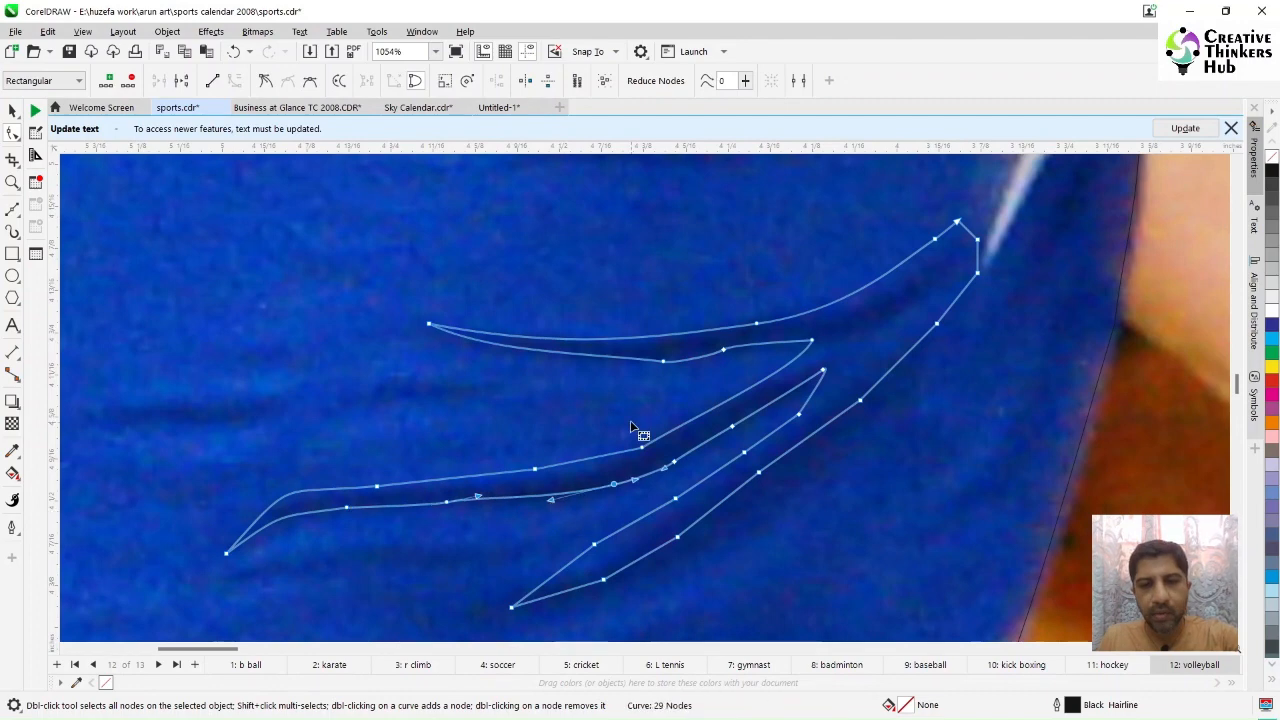
Step: Remove redundant nodes from the lowest wrinkle and the outer right edge of the wrinkle shape
left_click(812, 342)
left_click_drag(787, 392, 652, 471)
double_click(799, 414)
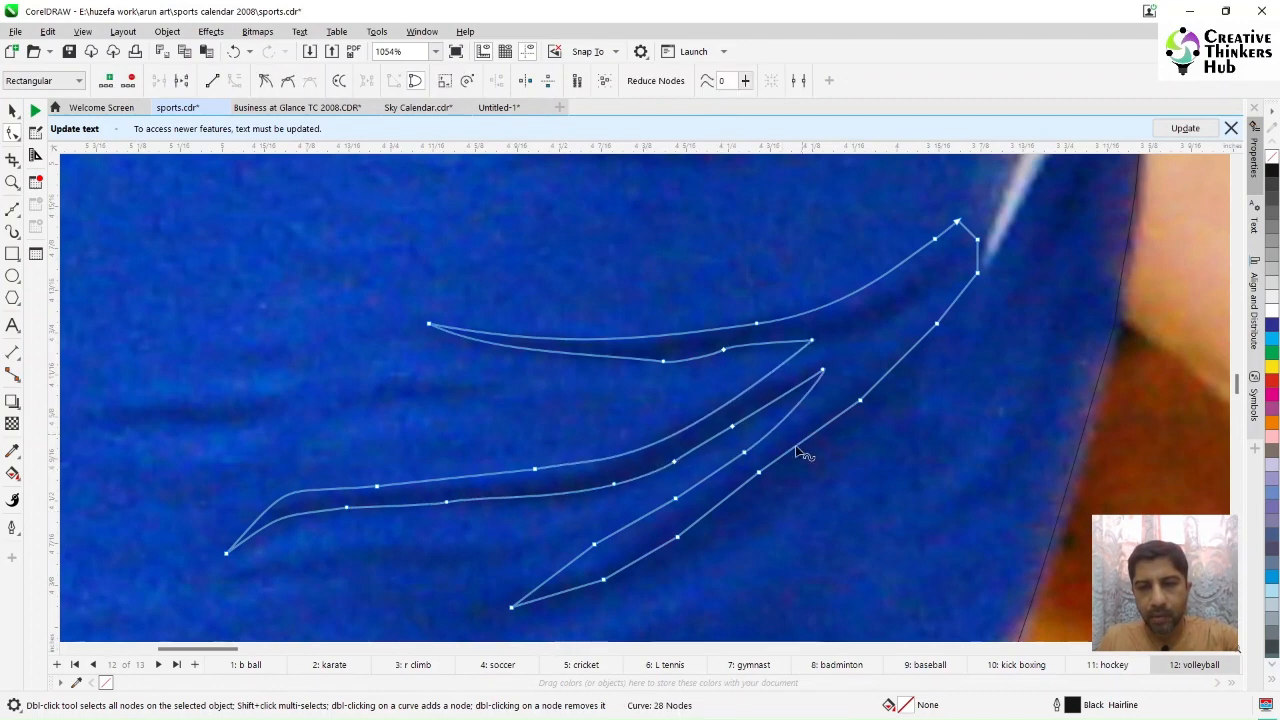
double_click(594, 544)
double_click(603, 579)
double_click(677, 537)
double_click(675, 498)
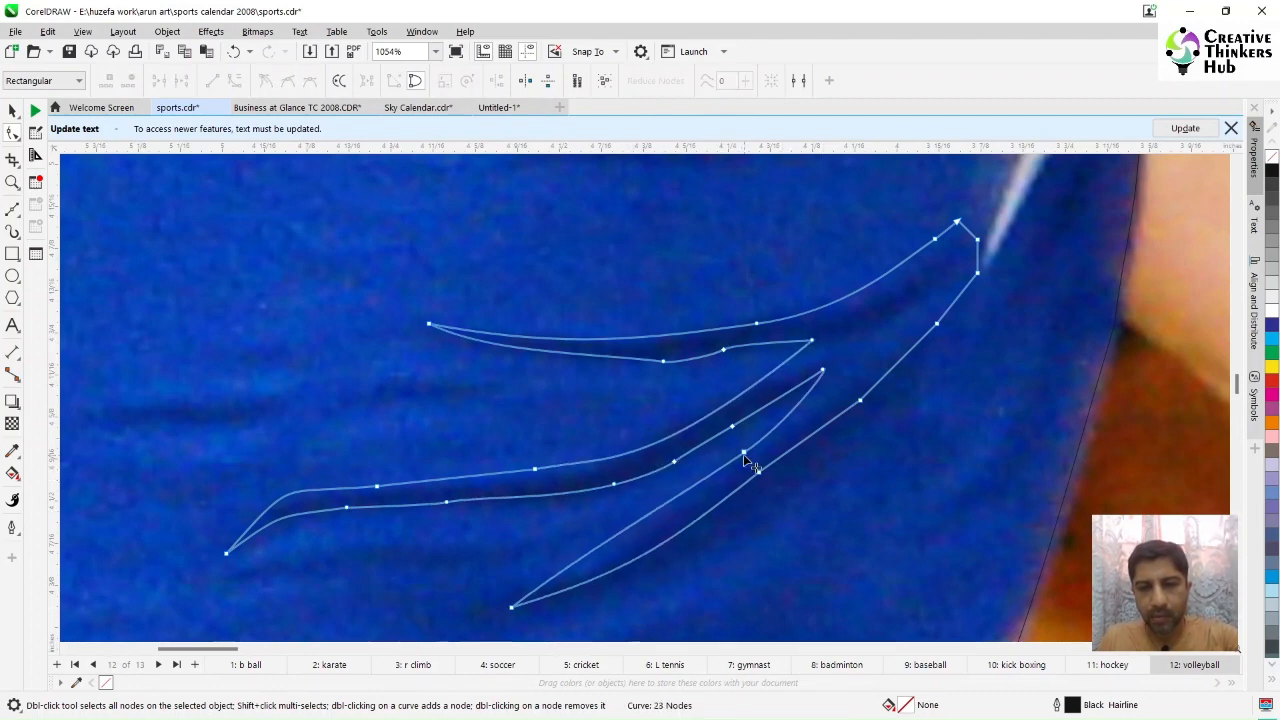
double_click(936, 323)
double_click(977, 272)
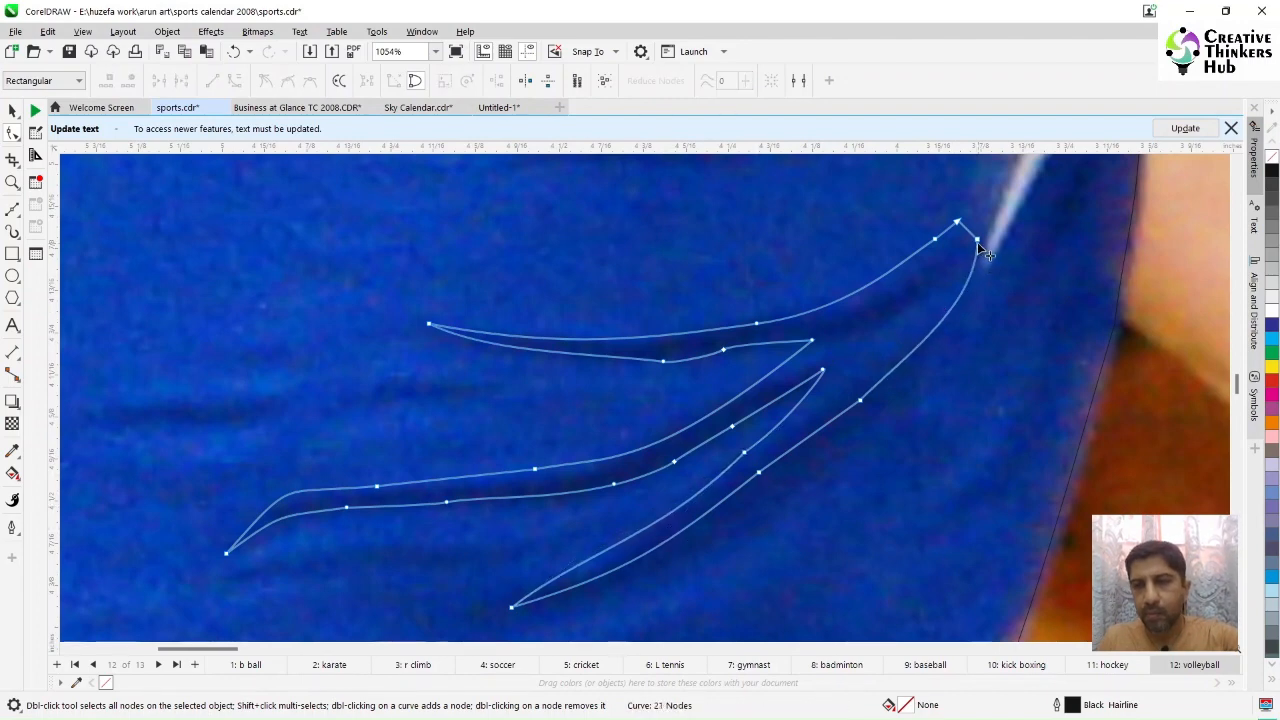
Step: Reshape the wrinkle shape's upper tip by adjusting its node handles into a smooth point
left_click(977, 241)
left_click_drag(977, 304, 945, 306)
mouse_move(965, 229)
left_mouse_down()
mouse_move(978, 216)
mouse_move(980, 237)
left_mouse_up()
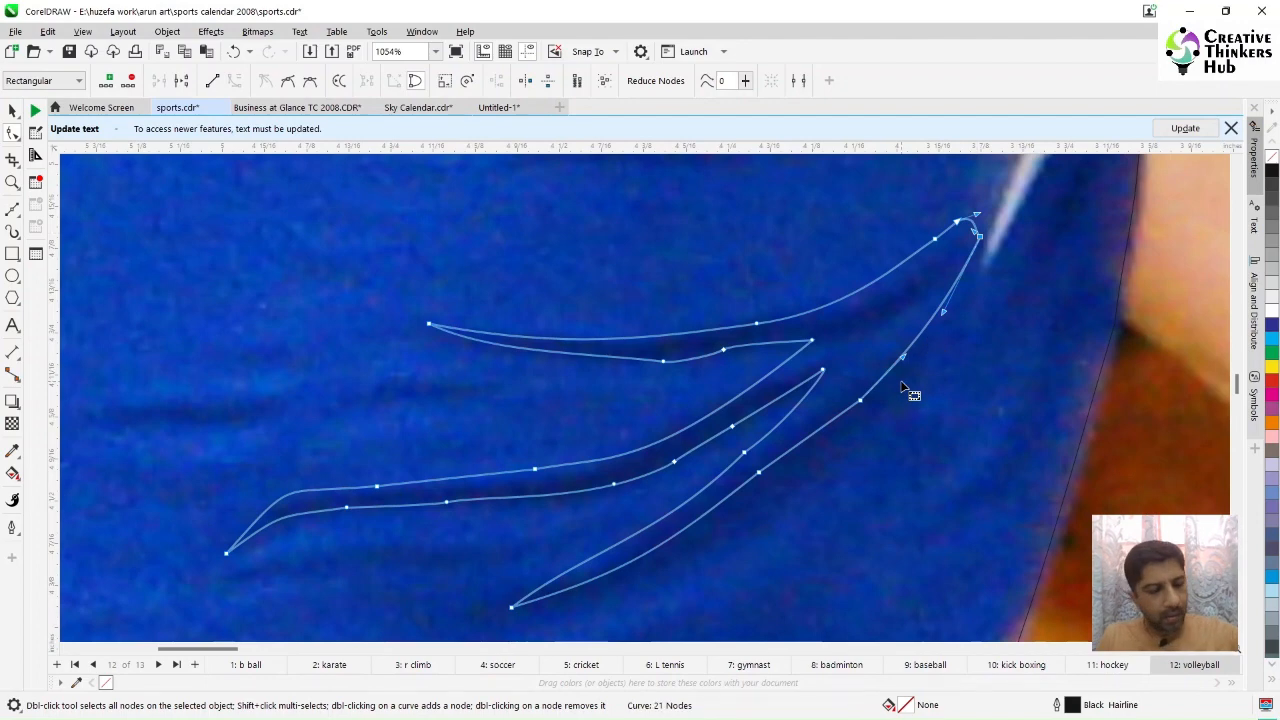
Step: Fill the traced shirt shape with cyan
key("F4")
left_click(12, 182)
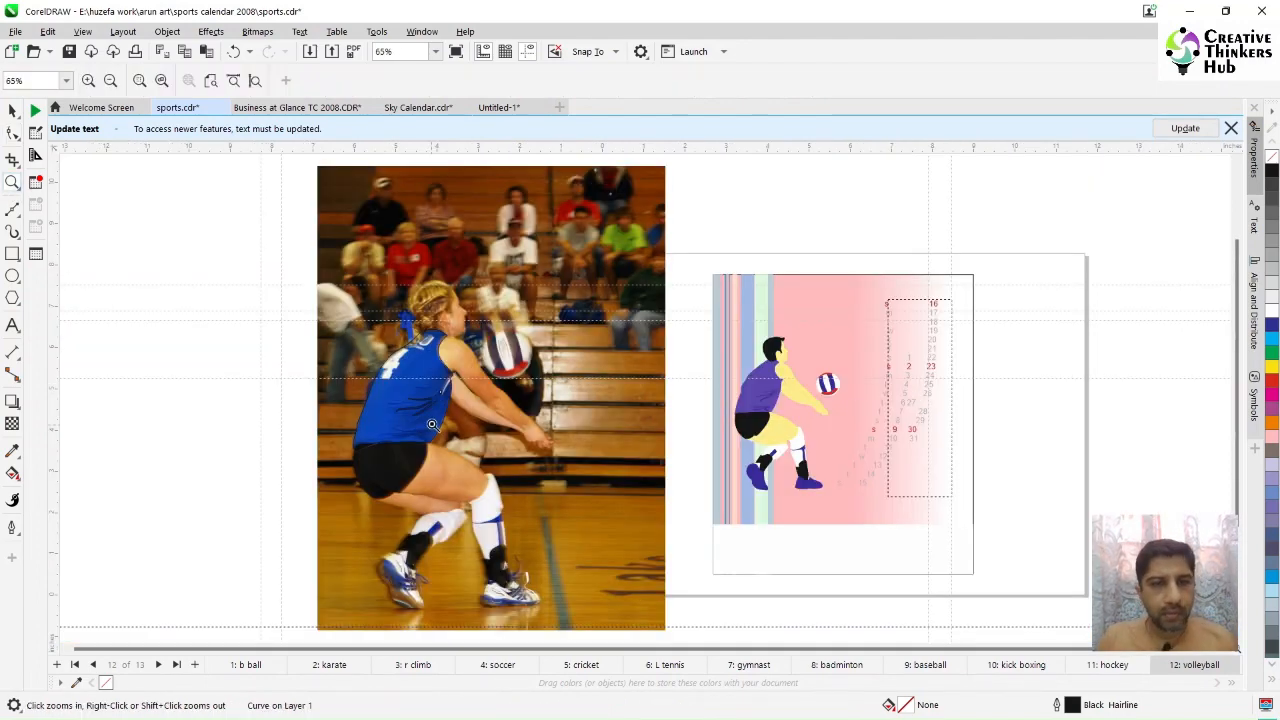
left_click_drag(345, 305, 536, 497)
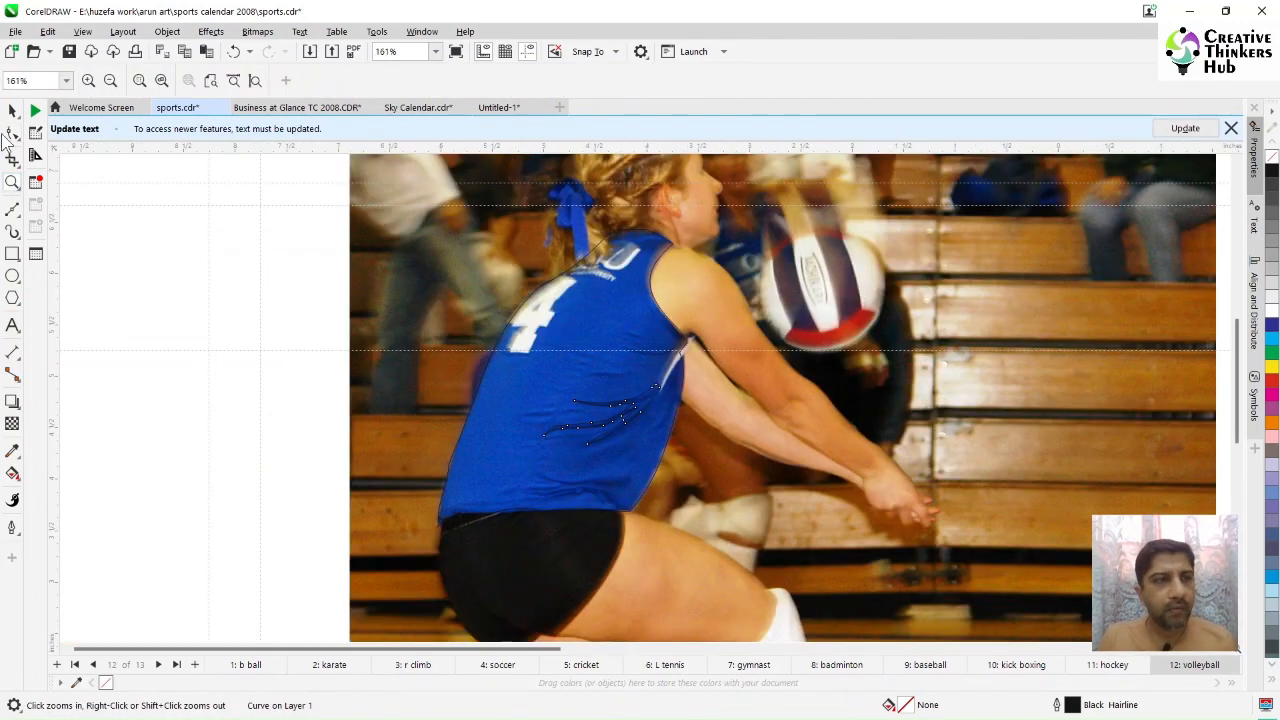
left_click(12, 110)
left_click(611, 330)
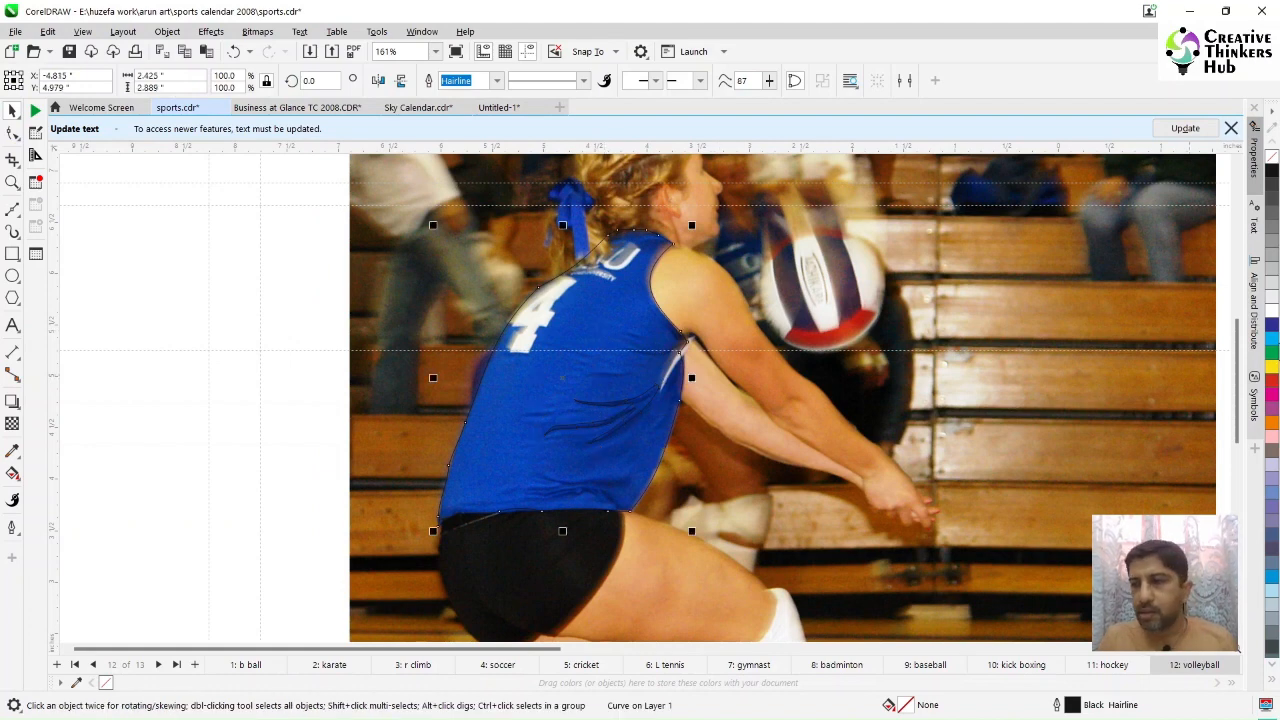
left_click(1272, 343)
Step: Examine the volleyball player illustration in the sample calendar alongside the traced shirt
left_click(644, 405)
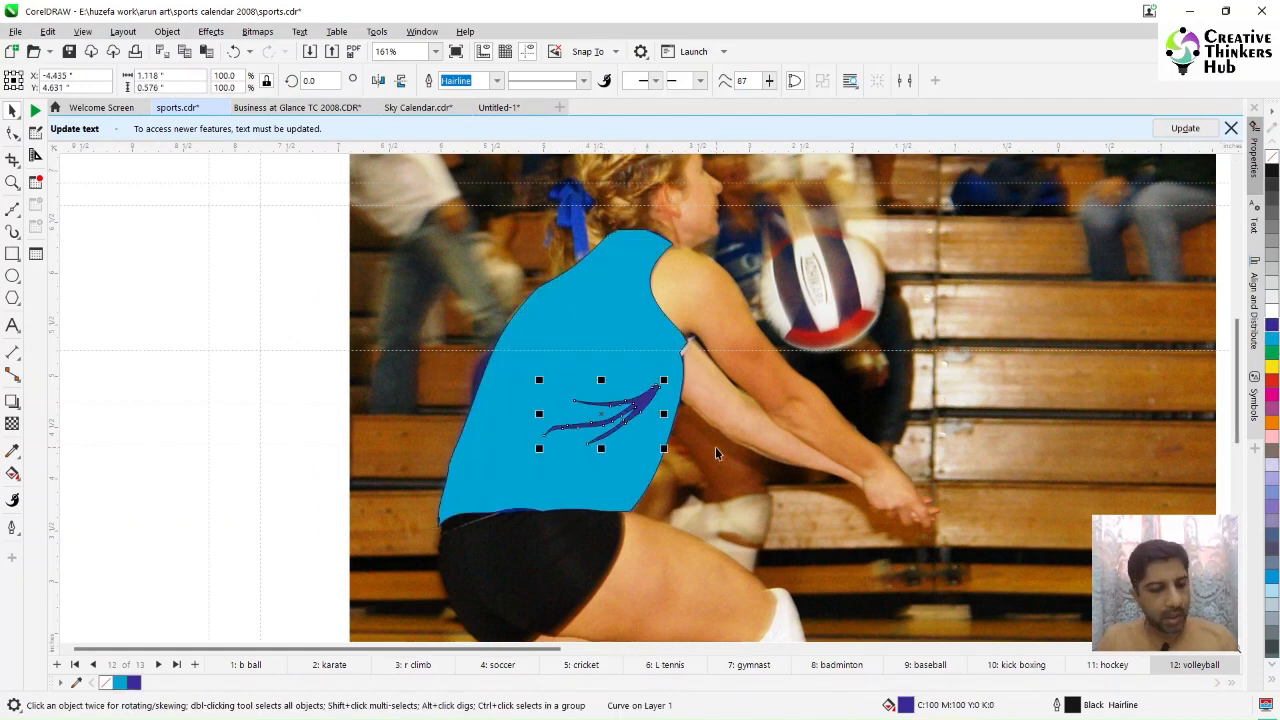
key("F4")
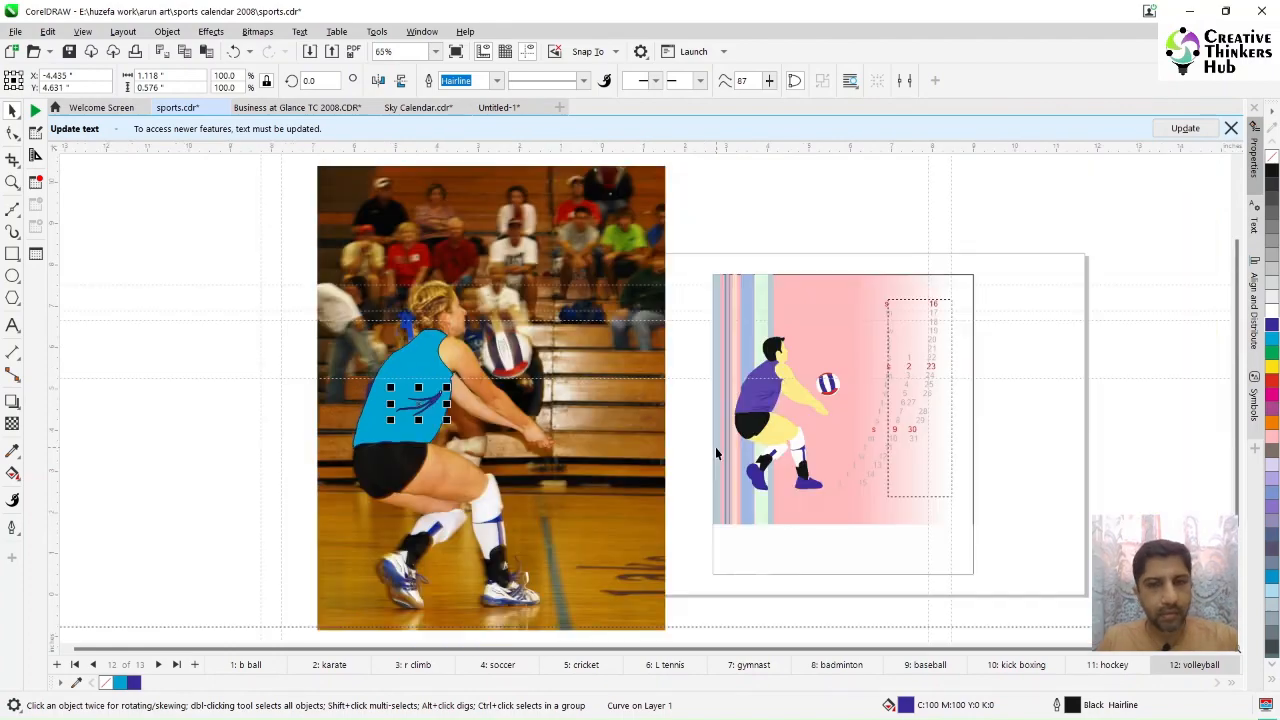
left_click(12, 184)
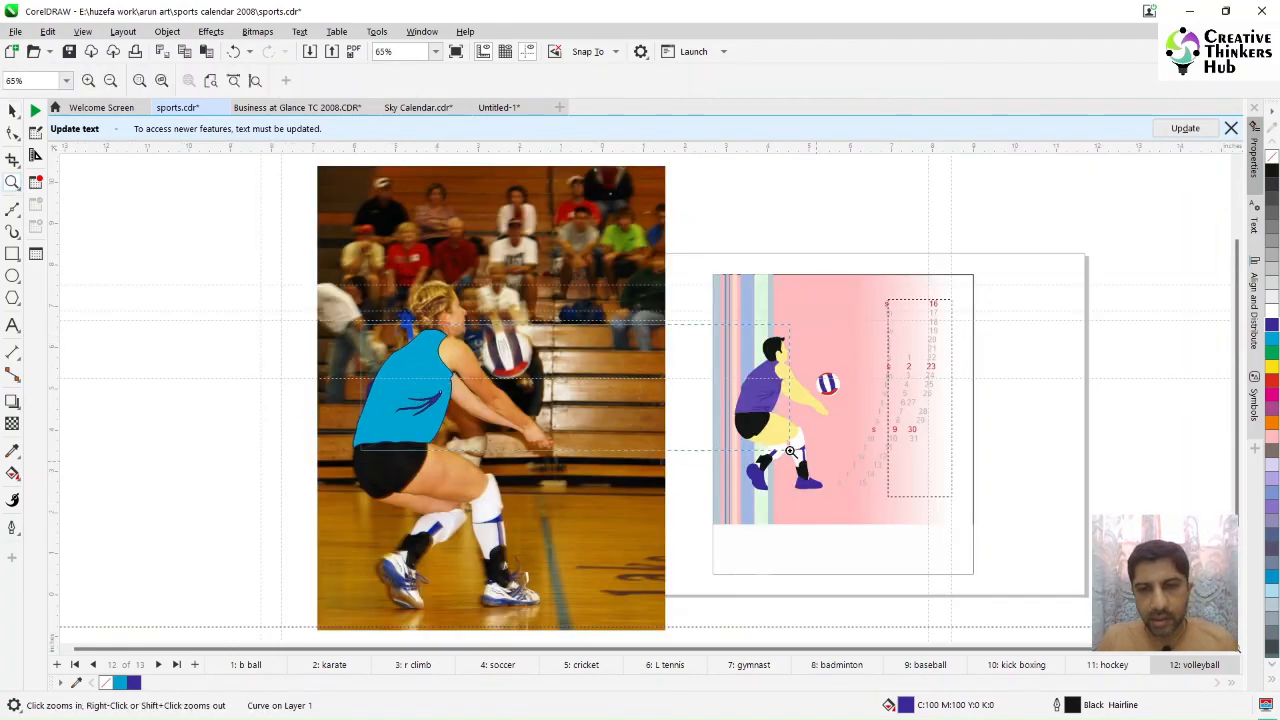
left_click_drag(360, 324, 790, 451)
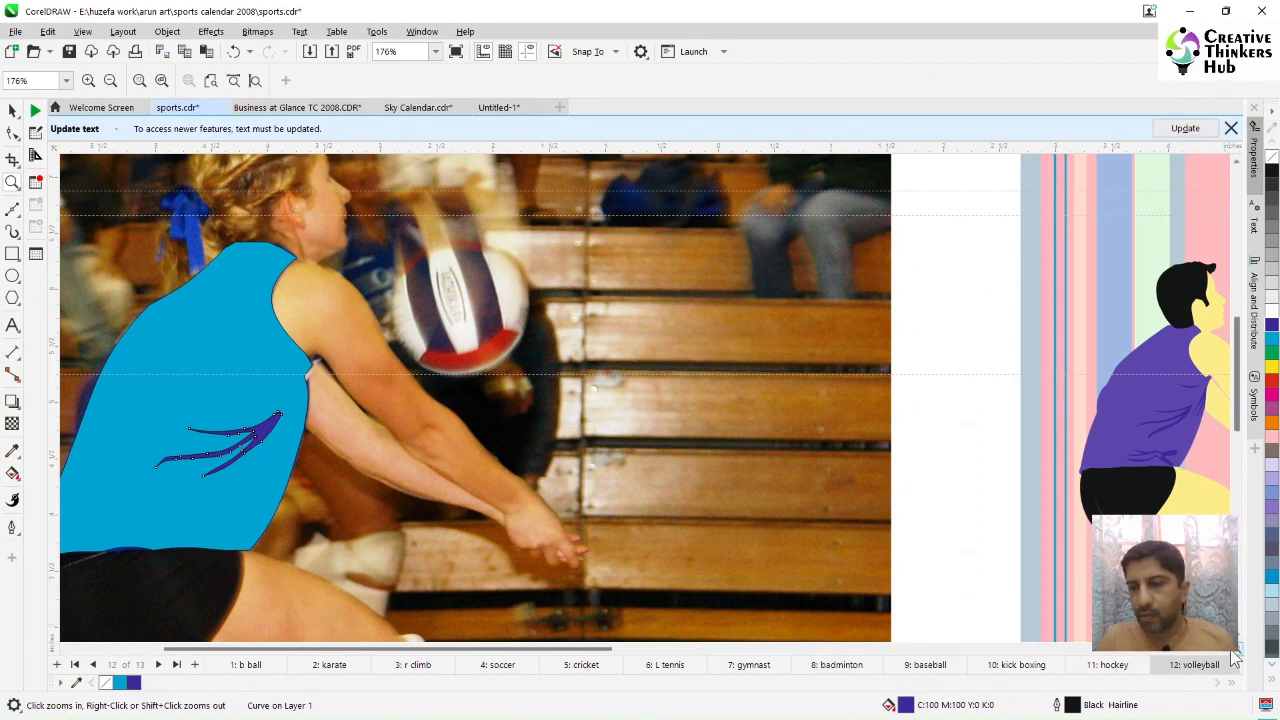
scroll(1230, 650, "right", 2)
scroll(1230, 650, "right", 1)
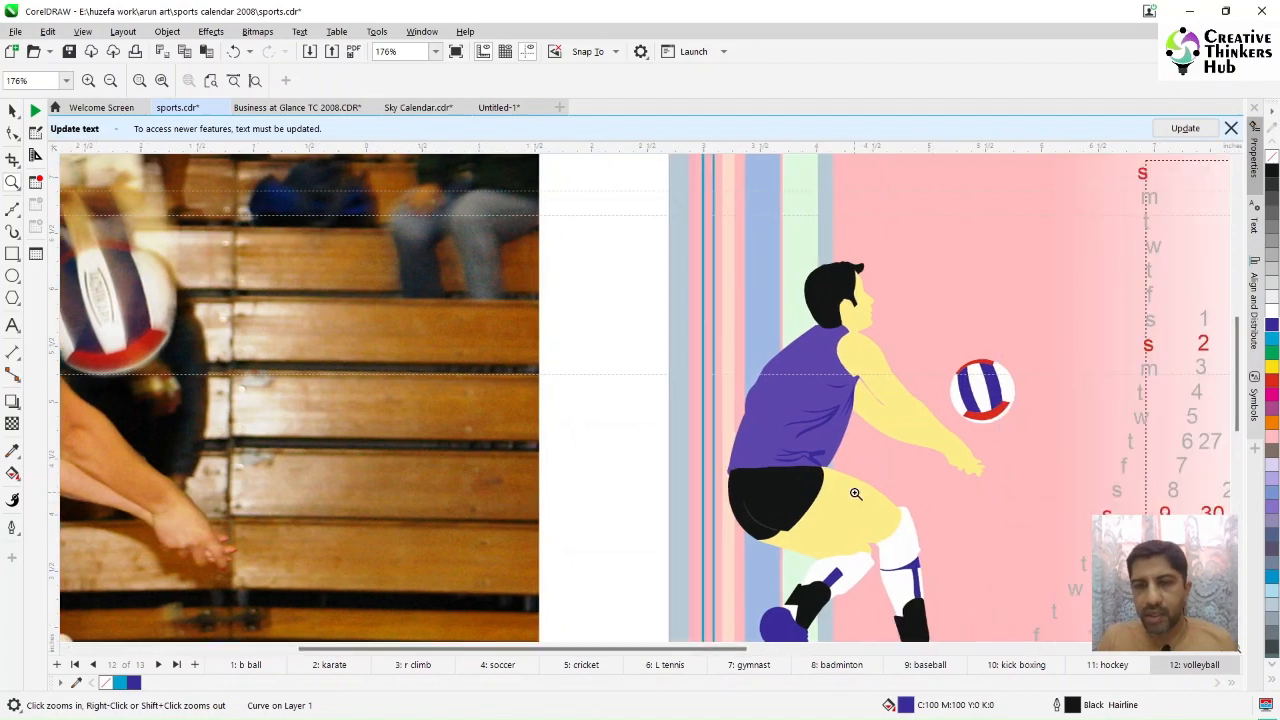
scroll(858, 494, "down", 2)
scroll(858, 494, "up", 1)
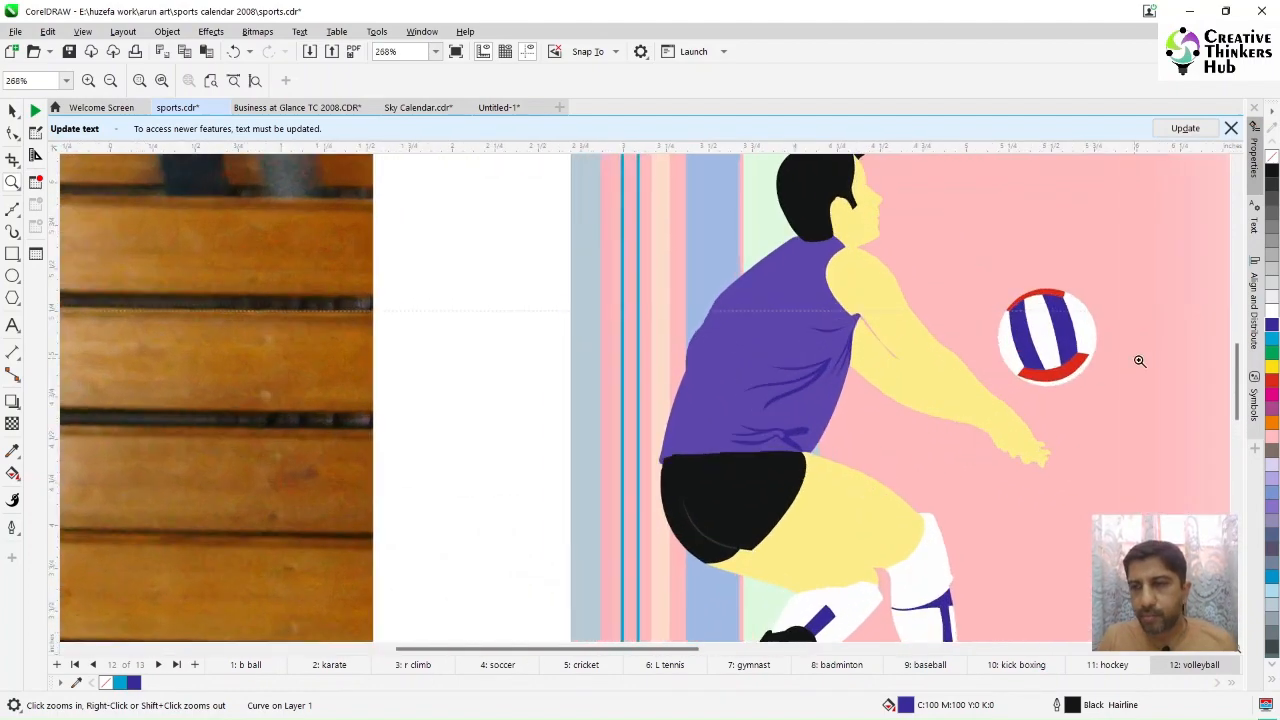
left_click(12, 111)
left_click(750, 360)
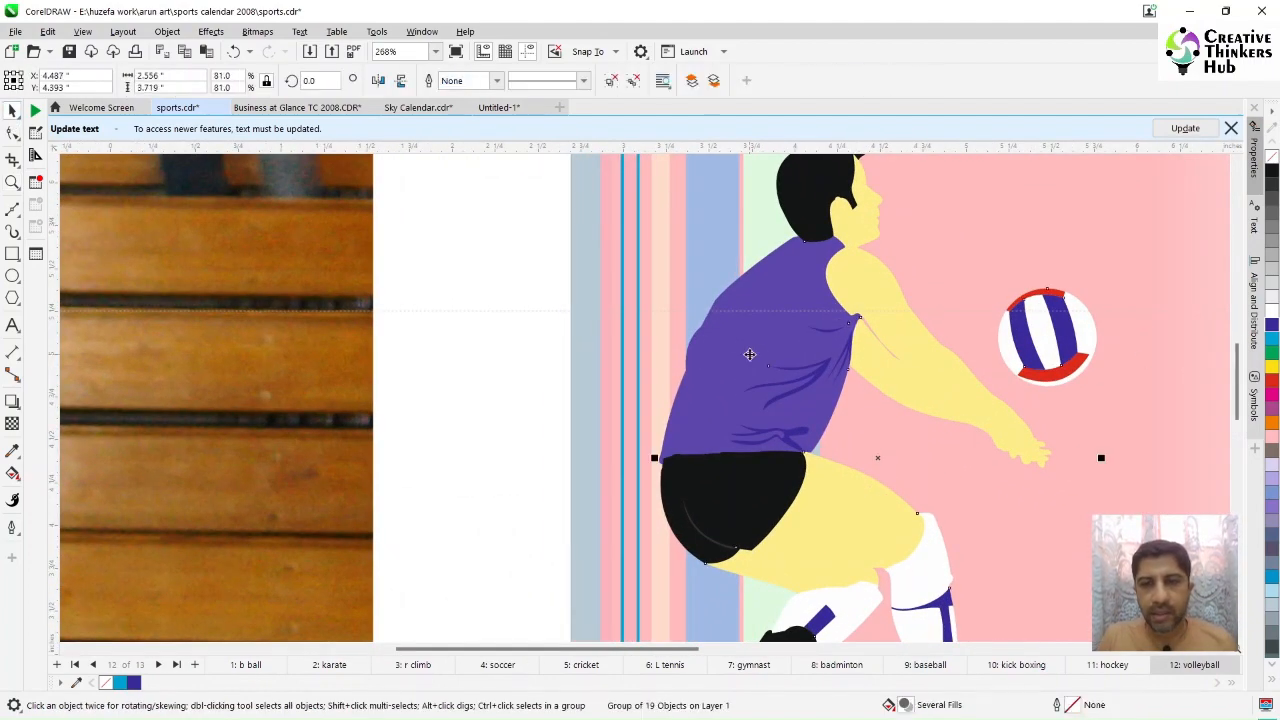
left_click_drag(749, 354, 537, 354)
key("ctrl+z")
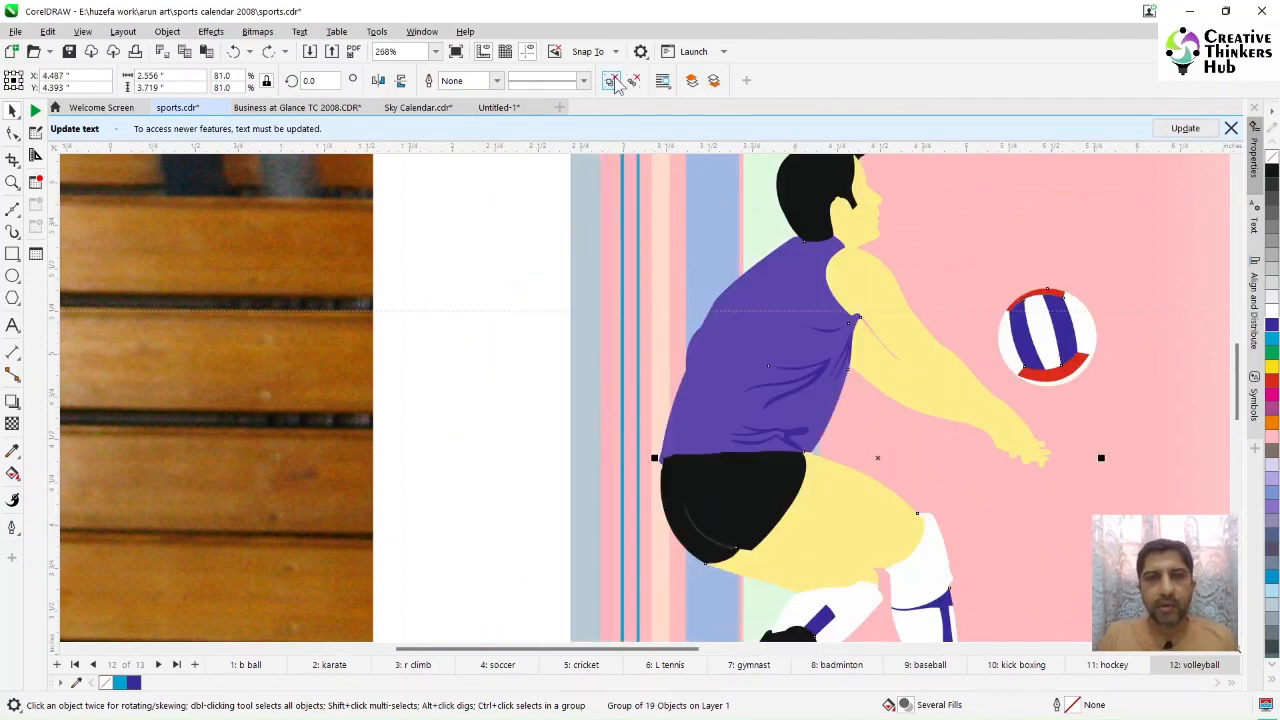
left_click(760, 363, "ctrl")
left_click_drag(772, 340, 574, 349)
key("ctrl+z")
left_click(1040, 328)
left_click_drag(1040, 328, 745, 326)
key("ctrl+z")
Step: Ungroup the volleyball graphic and try moving its white circle out of the ball
left_click(607, 87)
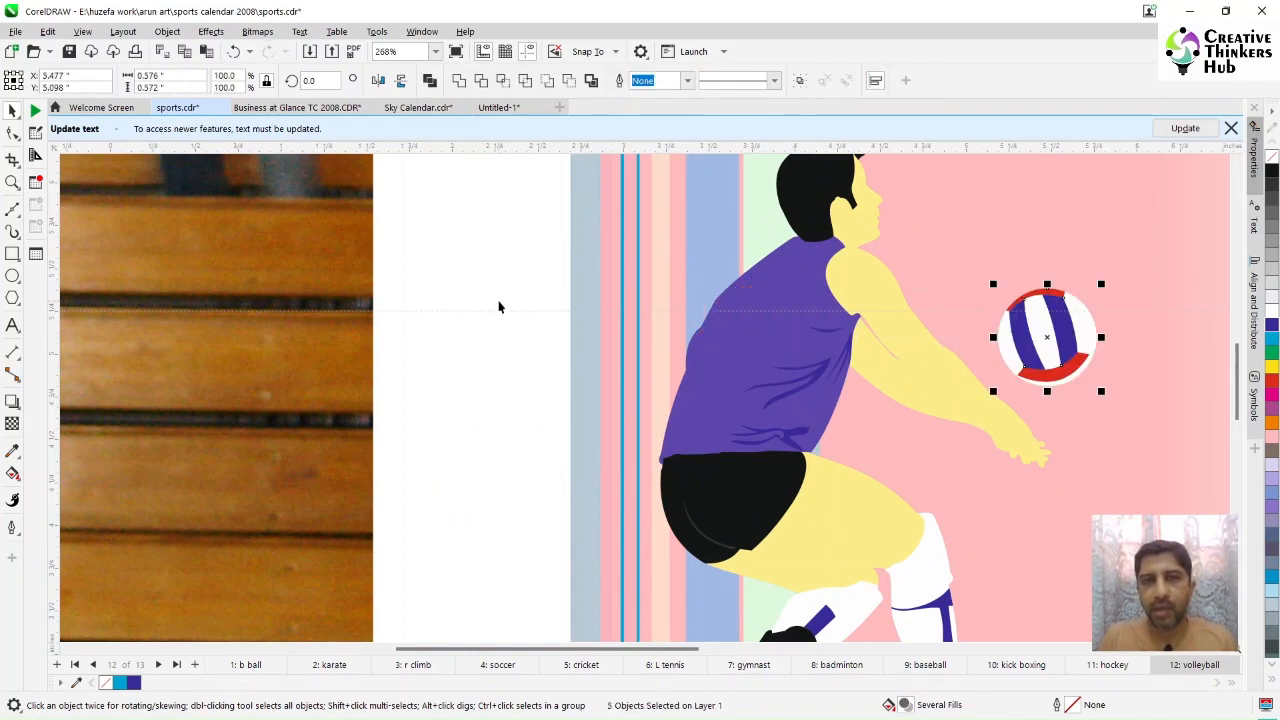
left_click(498, 302)
left_click_drag(1051, 340, 714, 333)
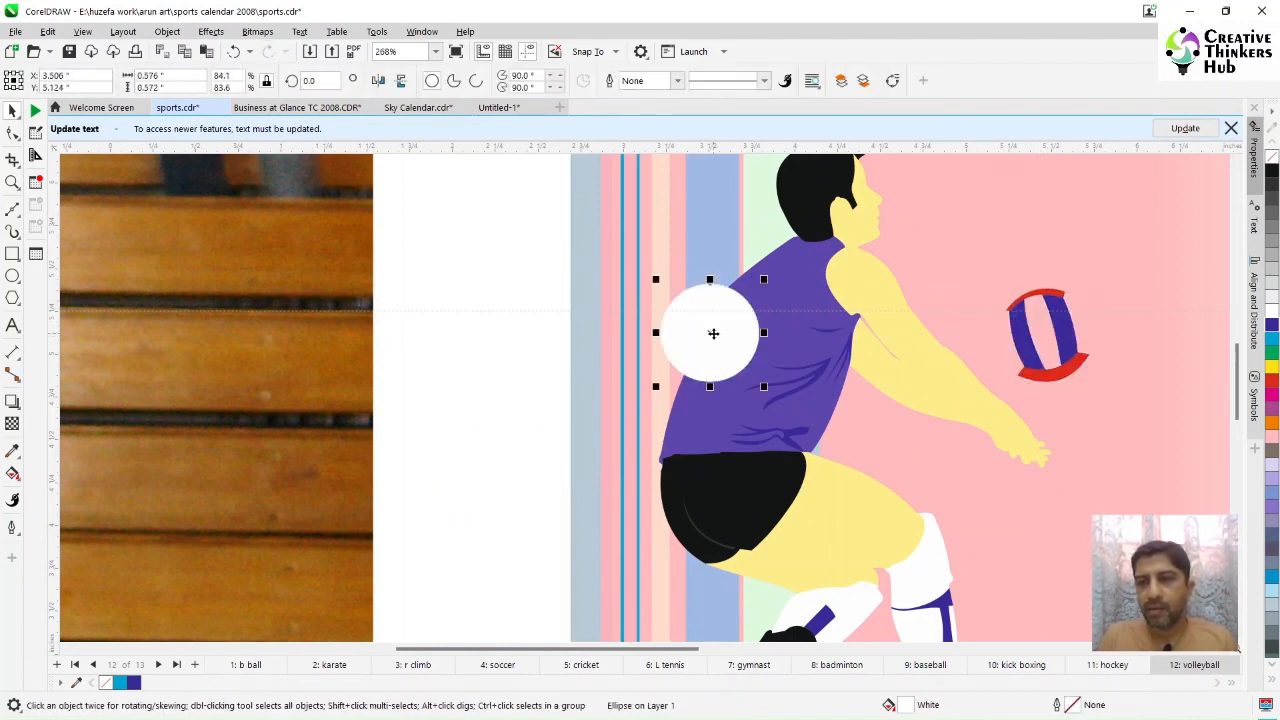
key("ctrl+z")
Step: Delete the volleyball reference photo from the page
scroll(665, 402, "down", 5)
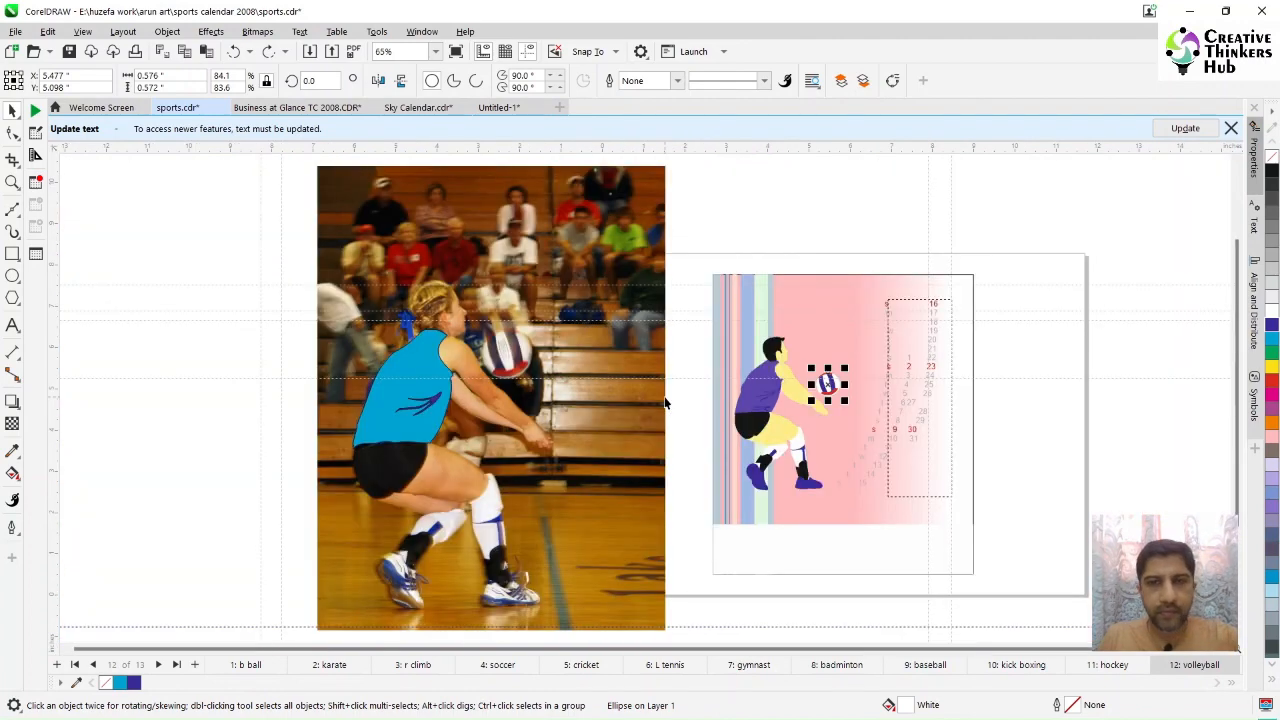
left_click(1005, 439)
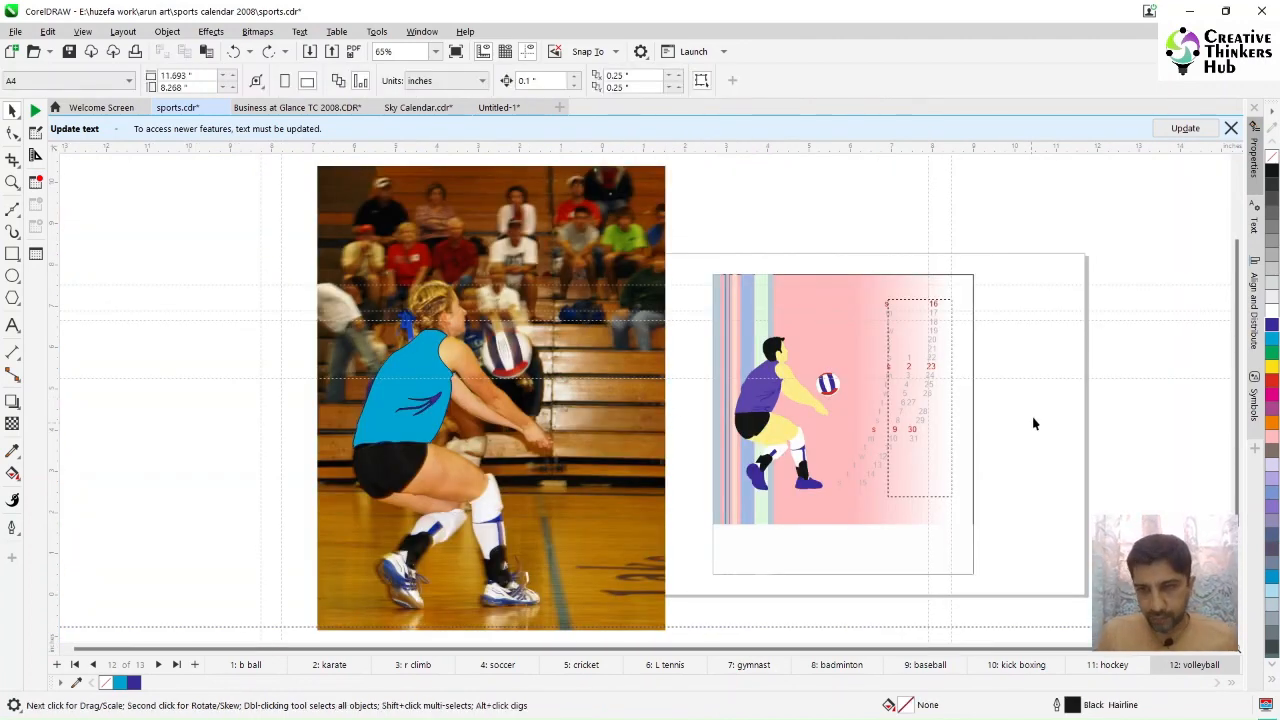
left_click(618, 434)
key("Delete")
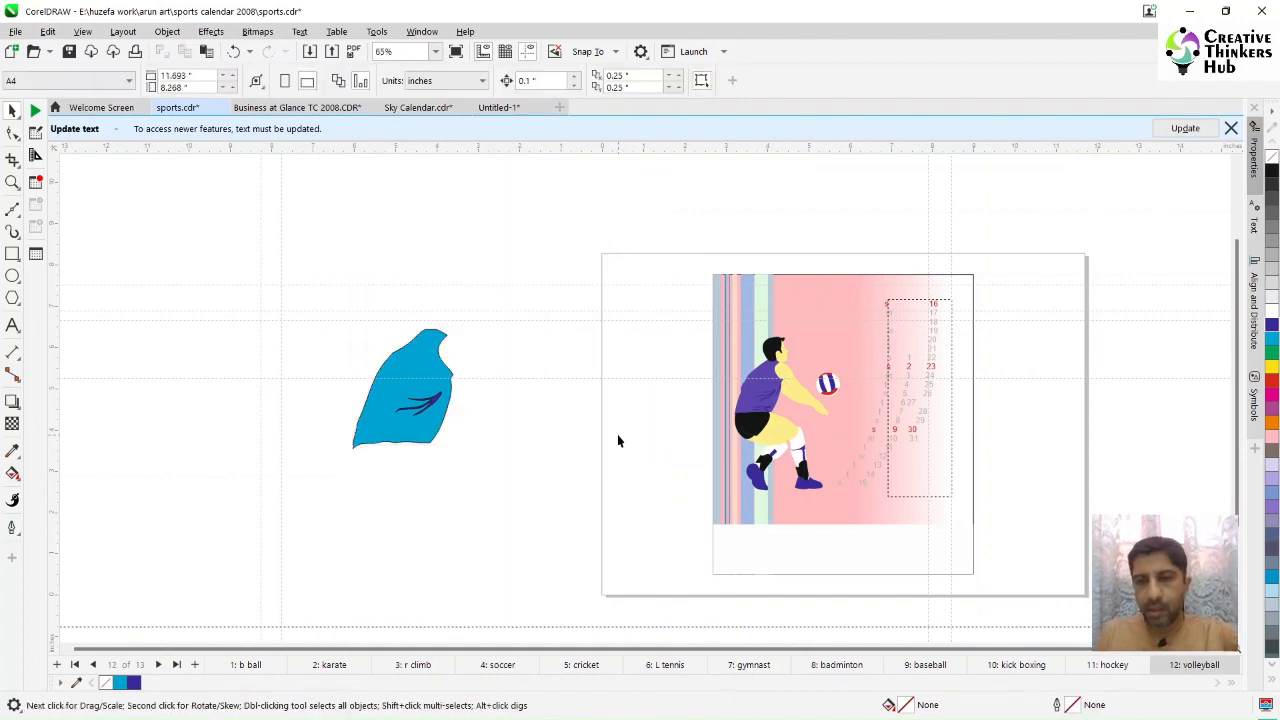
Step: Delete the traced shirt and wrinkle shapes
left_click_drag(281, 480, 480, 520)
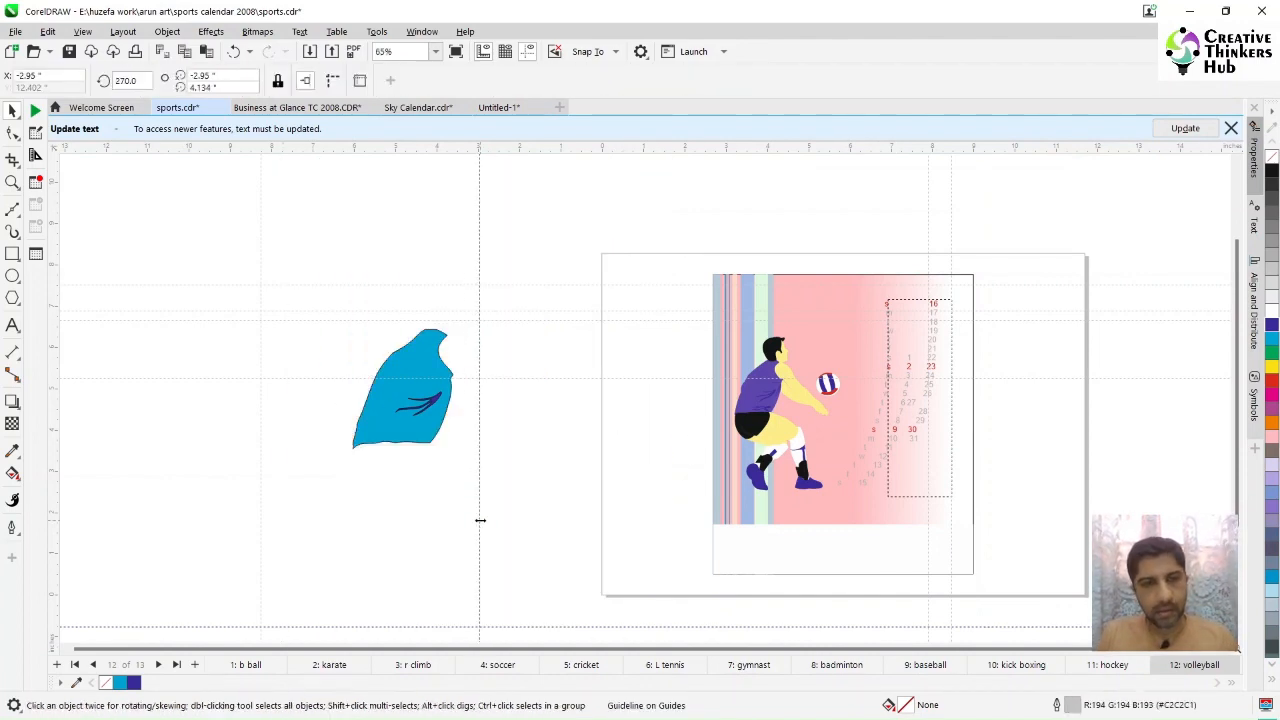
key("ctrl+z")
left_click_drag(229, 233, 517, 528)
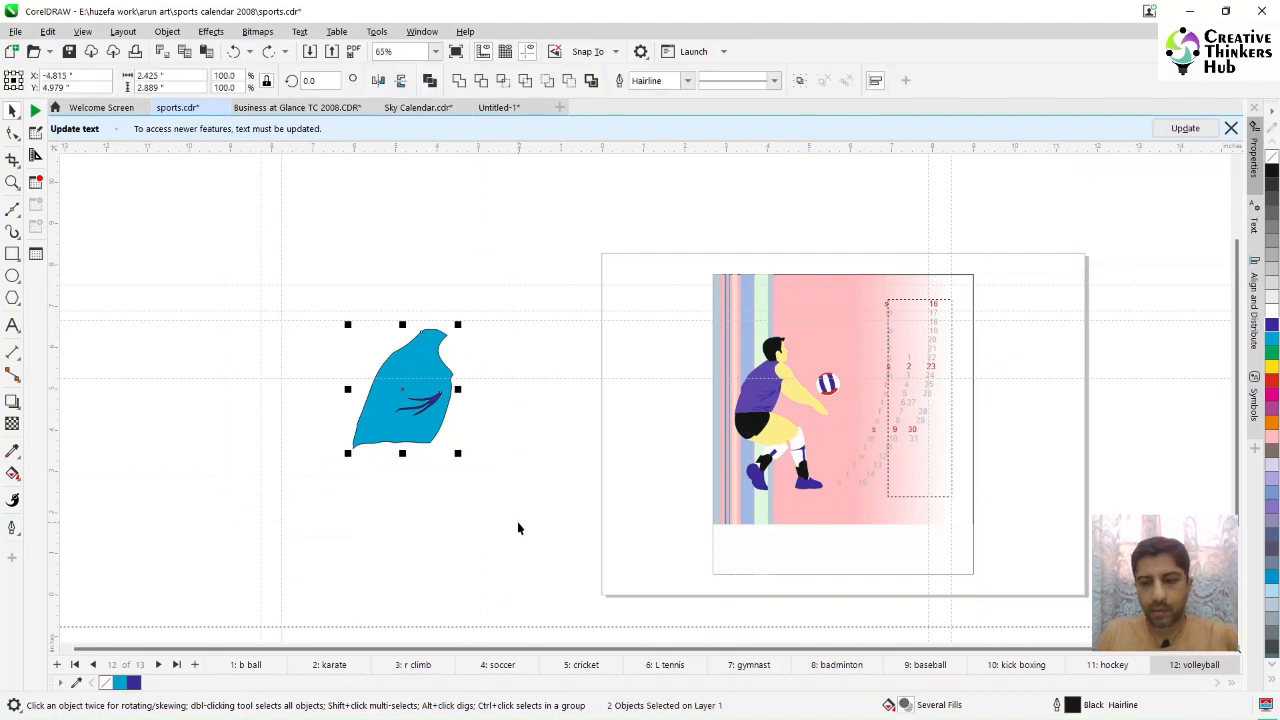
key("Delete")
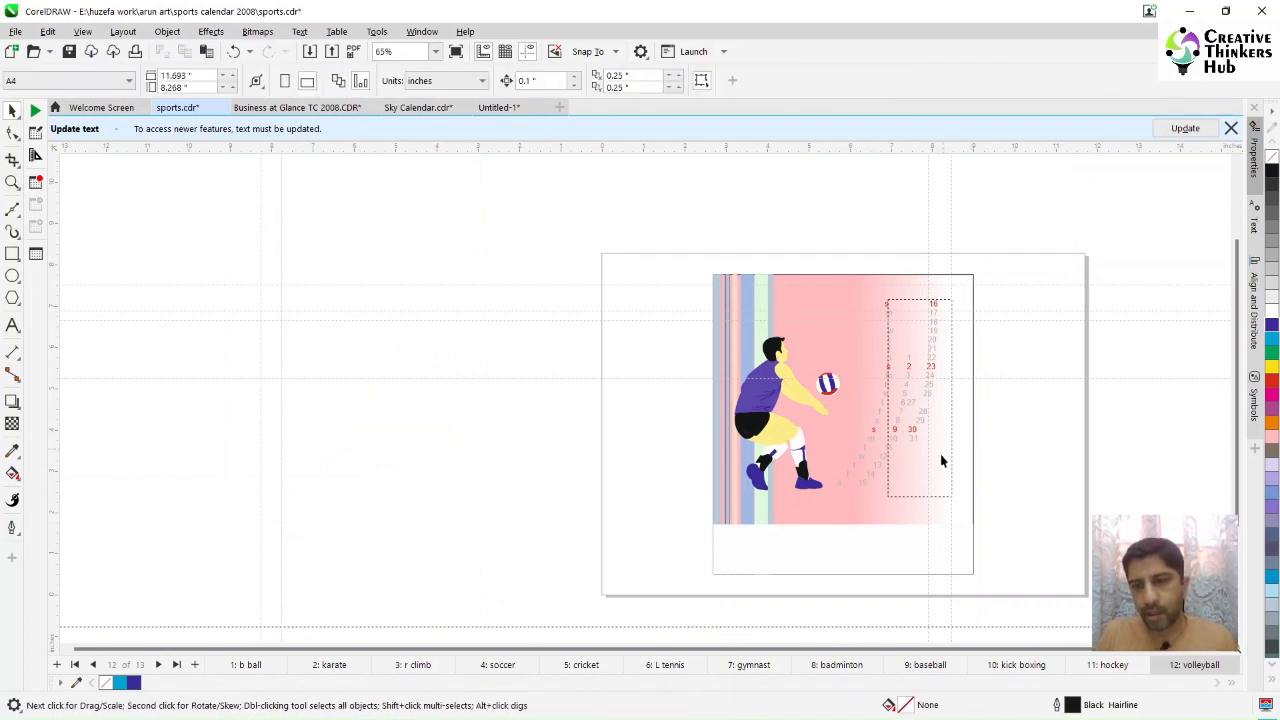
Step: On the b ball page at 78% zoom, give the yellow ellipse a black outline
left_click(245, 664)
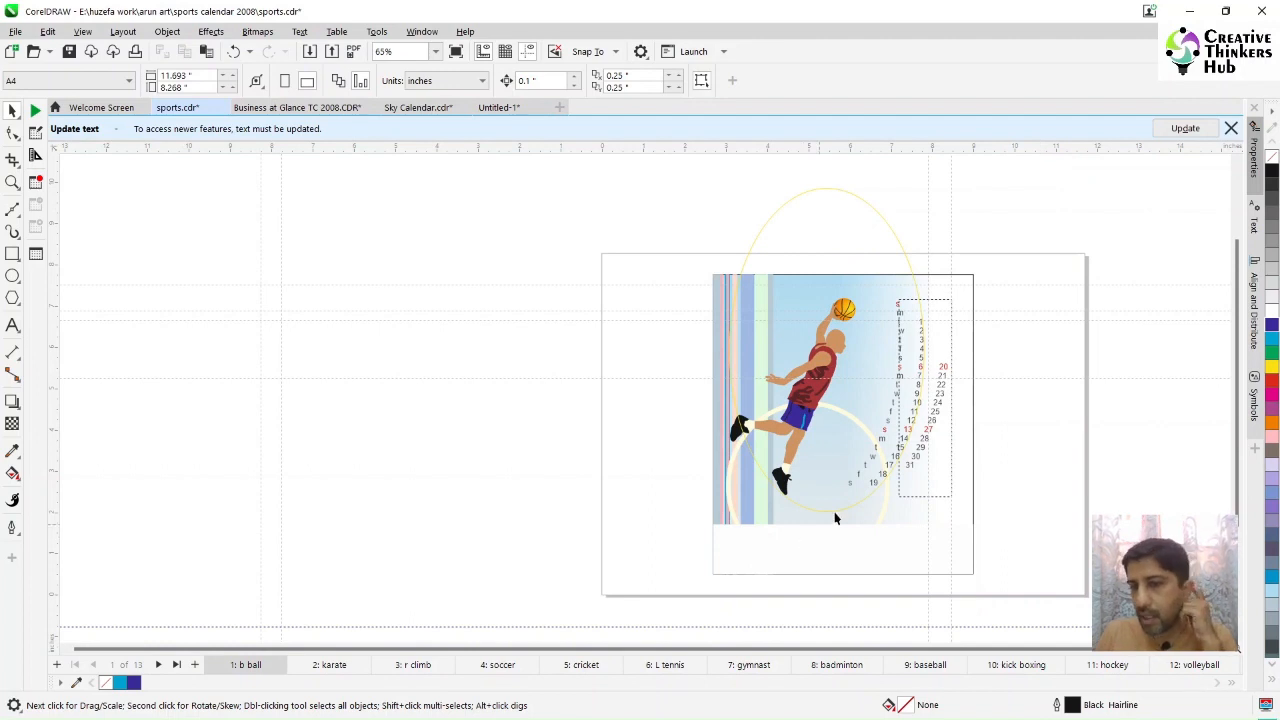
left_click(435, 51)
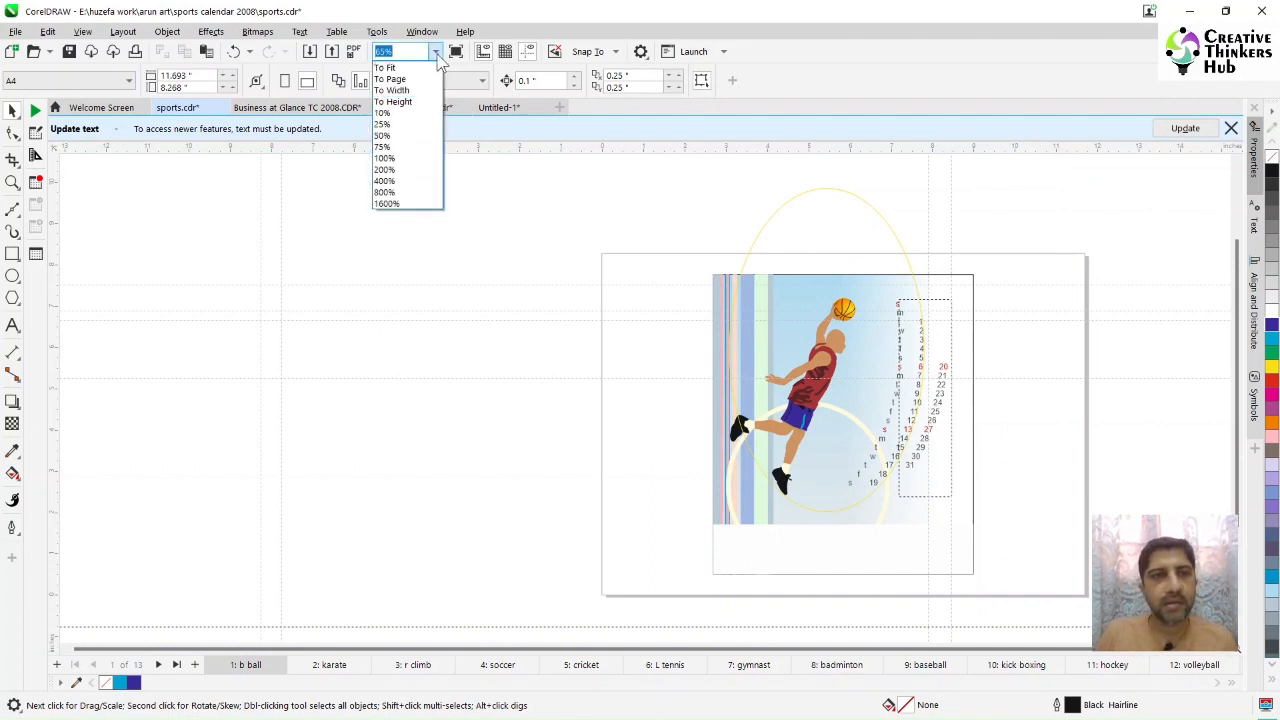
left_click(435, 51)
type("78")
key("Return")
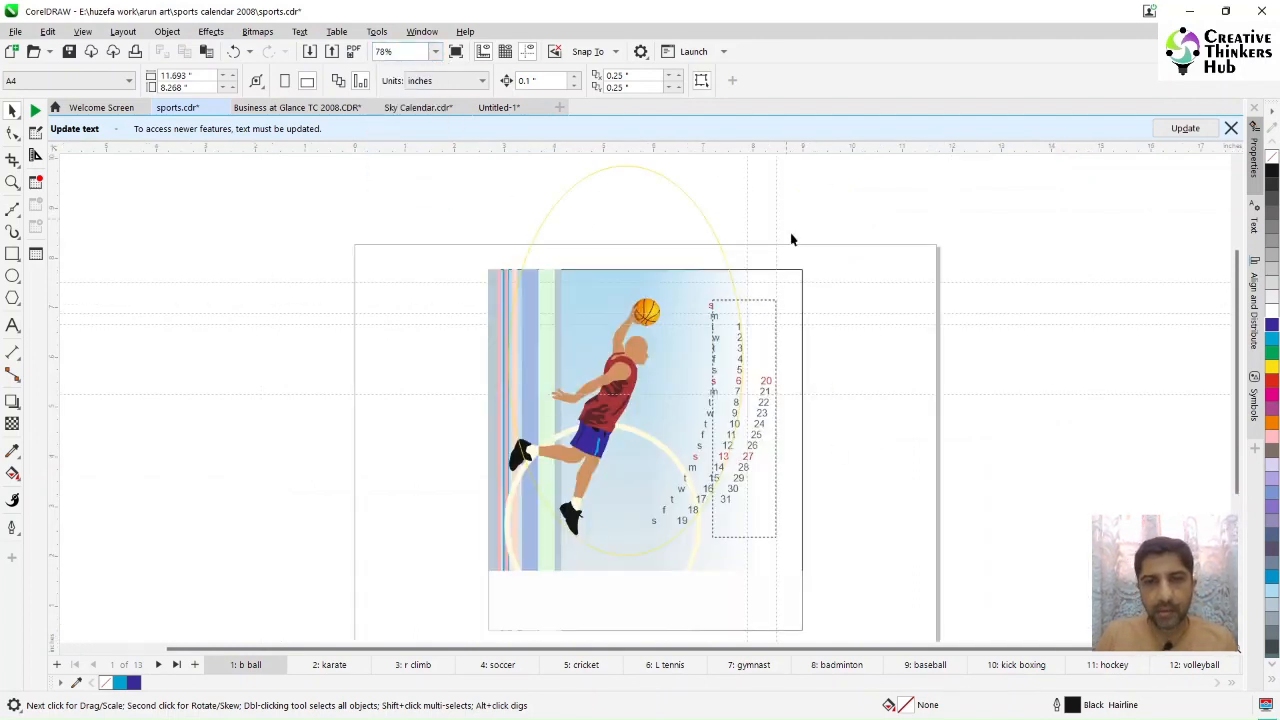
left_click(680, 189)
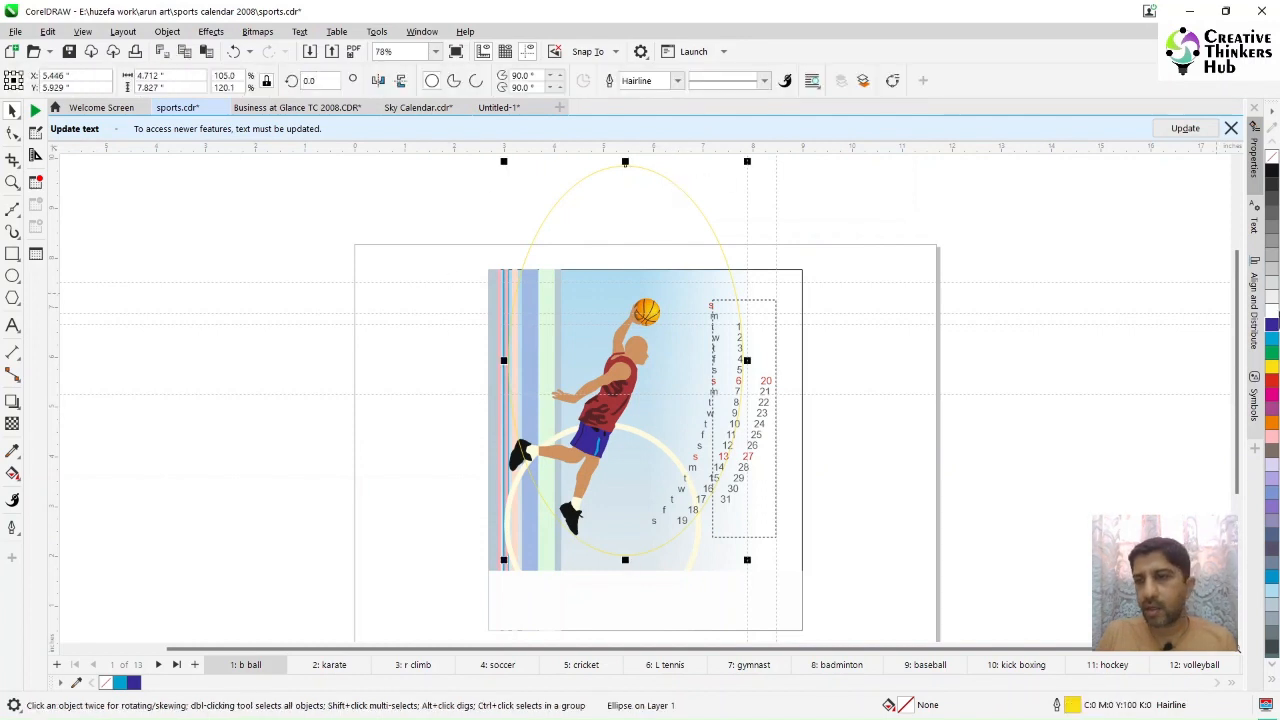
left_click(1273, 176)
key("ctrl+z")
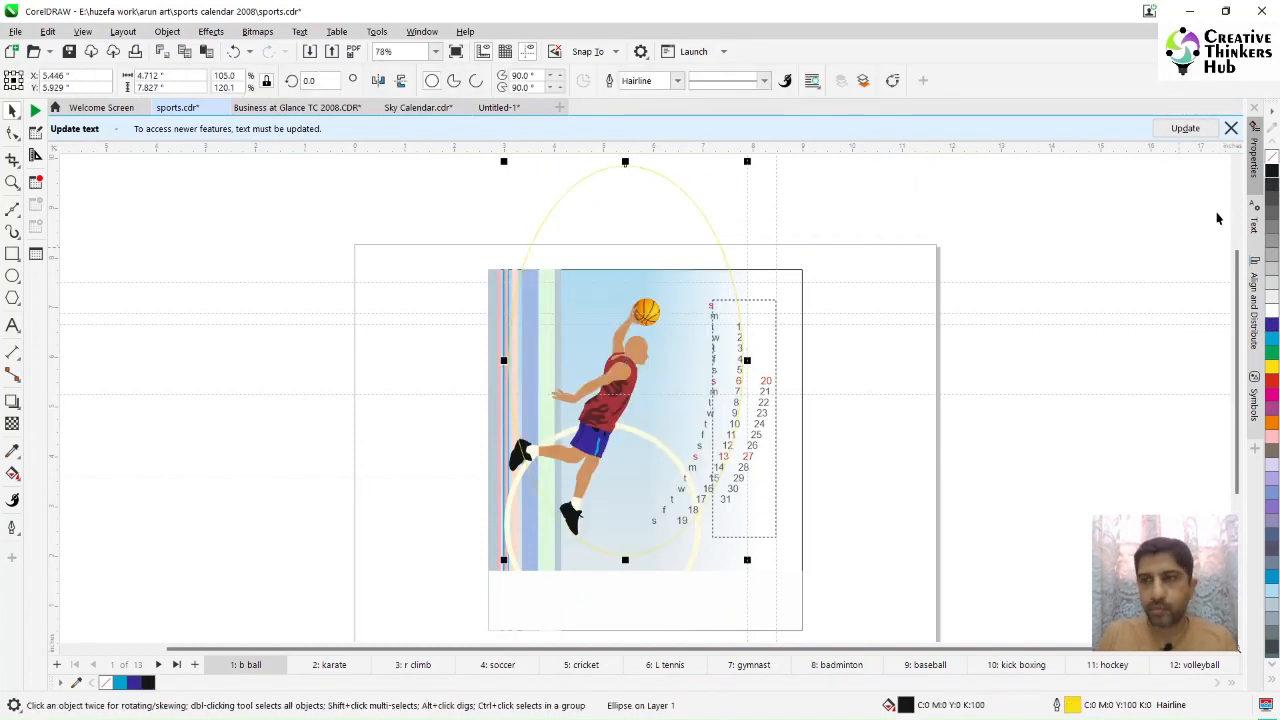
right_click(1273, 177)
left_click(1056, 312)
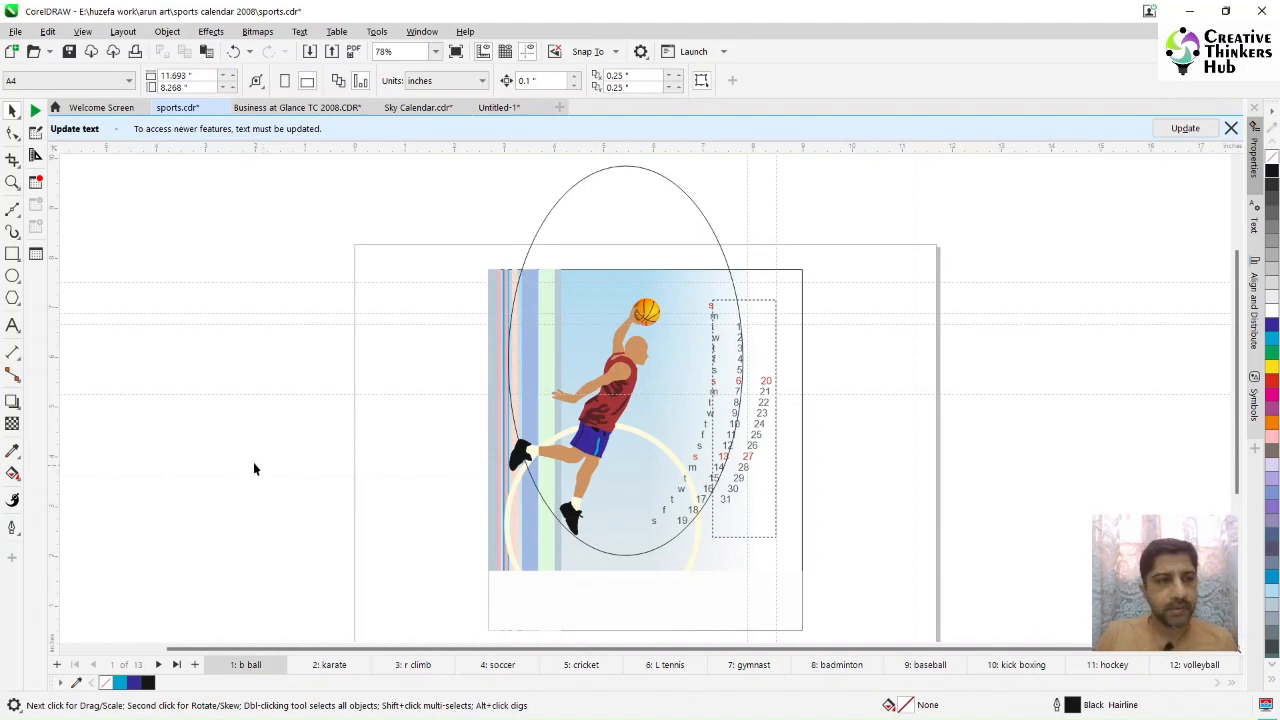
Step: Create a paragraph text frame beside the calendar and type tab-separated rows from s 6 20 to f 11 25
left_click(12, 325)
left_click_drag(851, 362, 1022, 595)
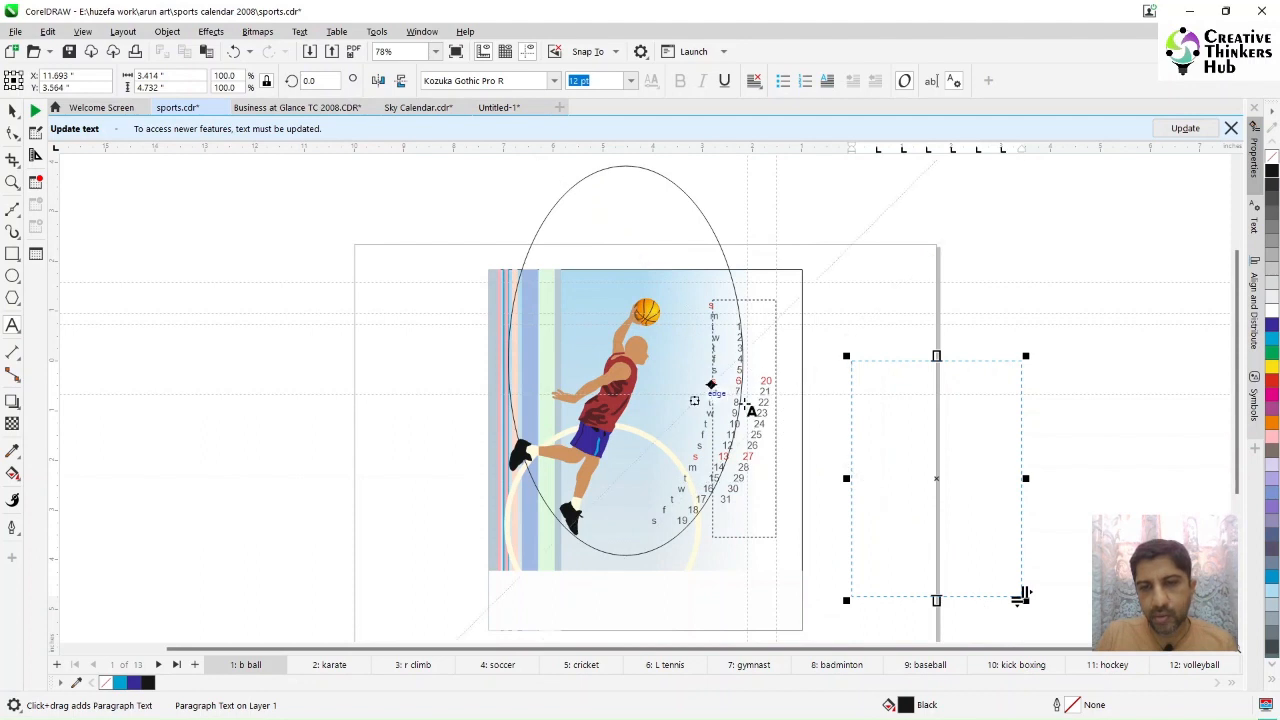
left_click(893, 378)
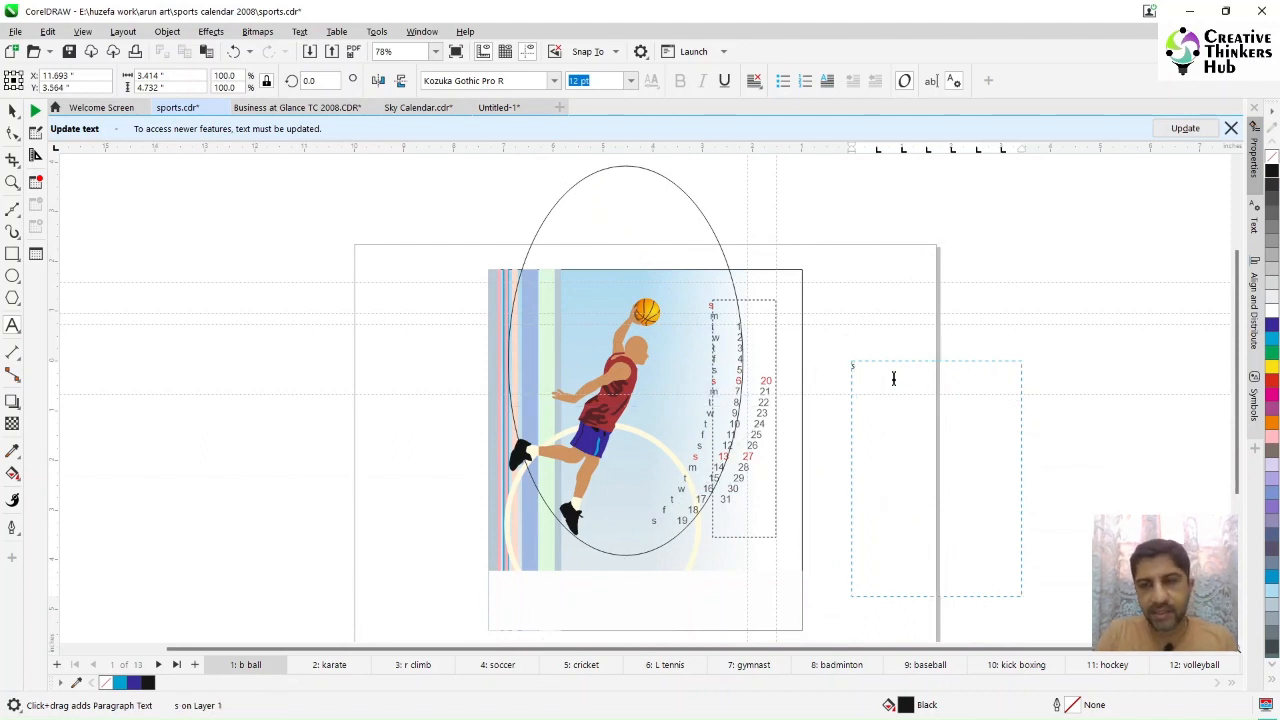
type("s")
key("Tab")
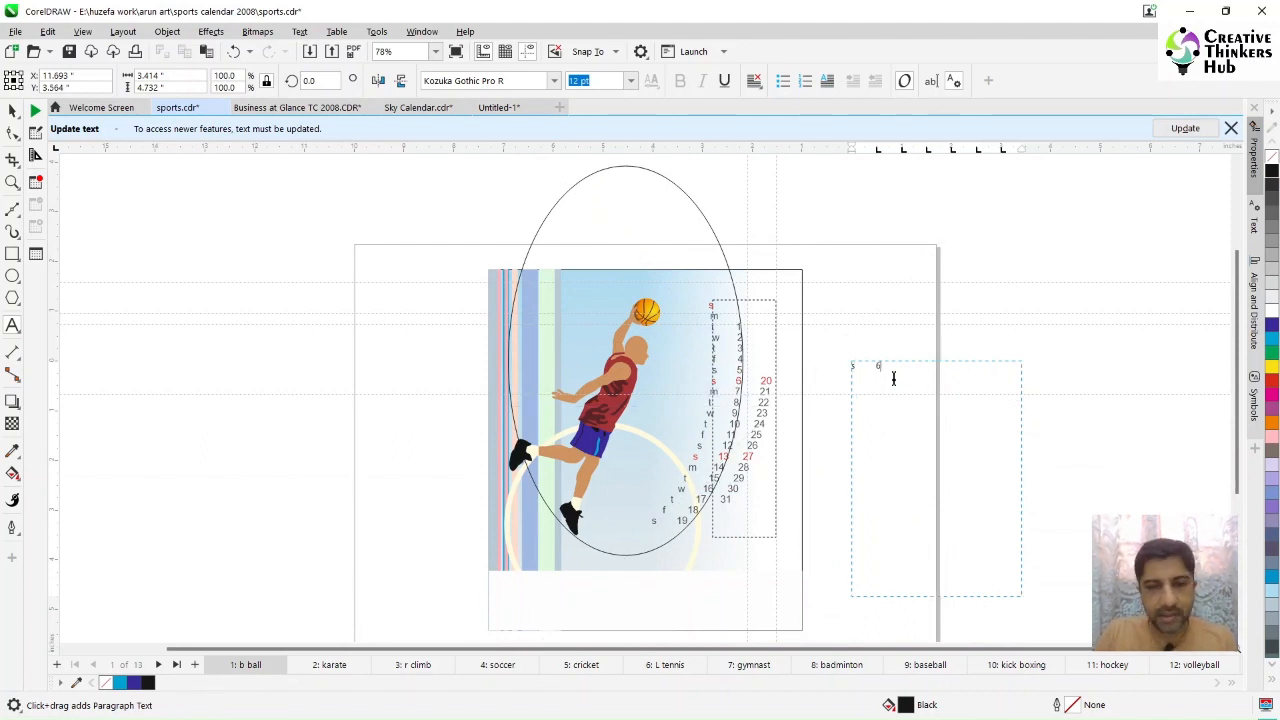
type("6\t20")
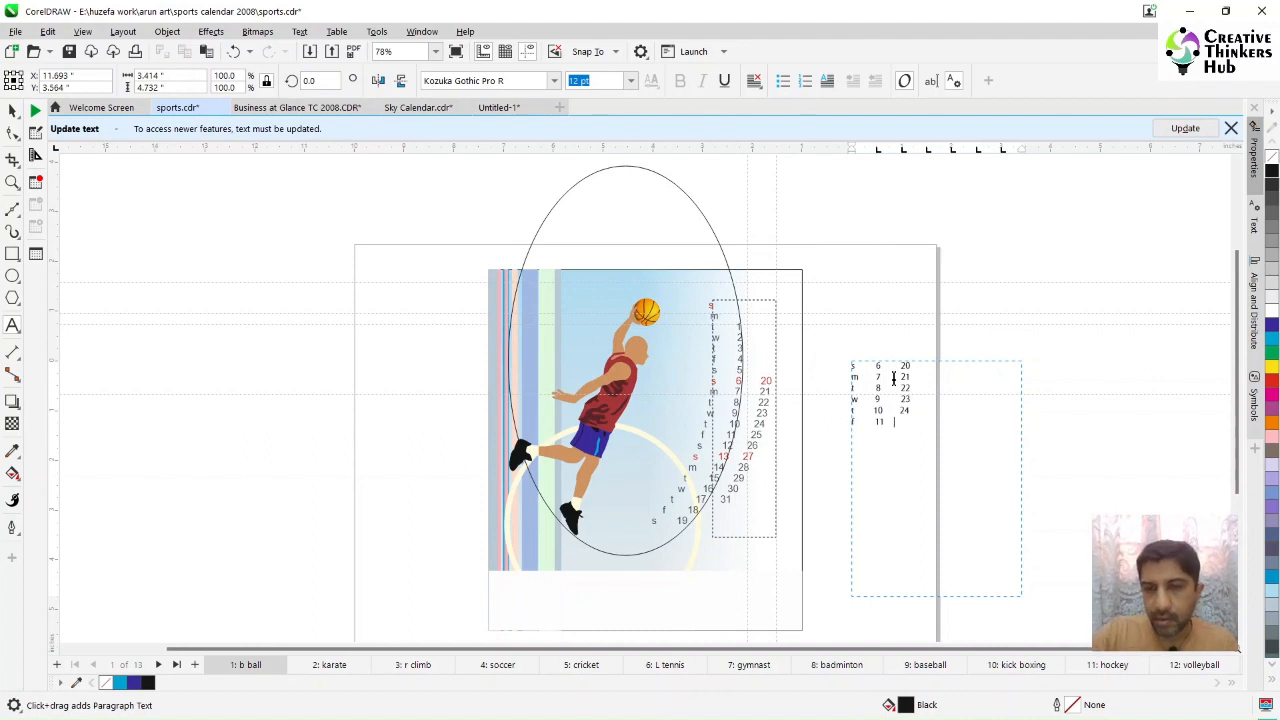
Step: Zoom into the text frame and add the row s, 12, 26
left_click(12, 183)
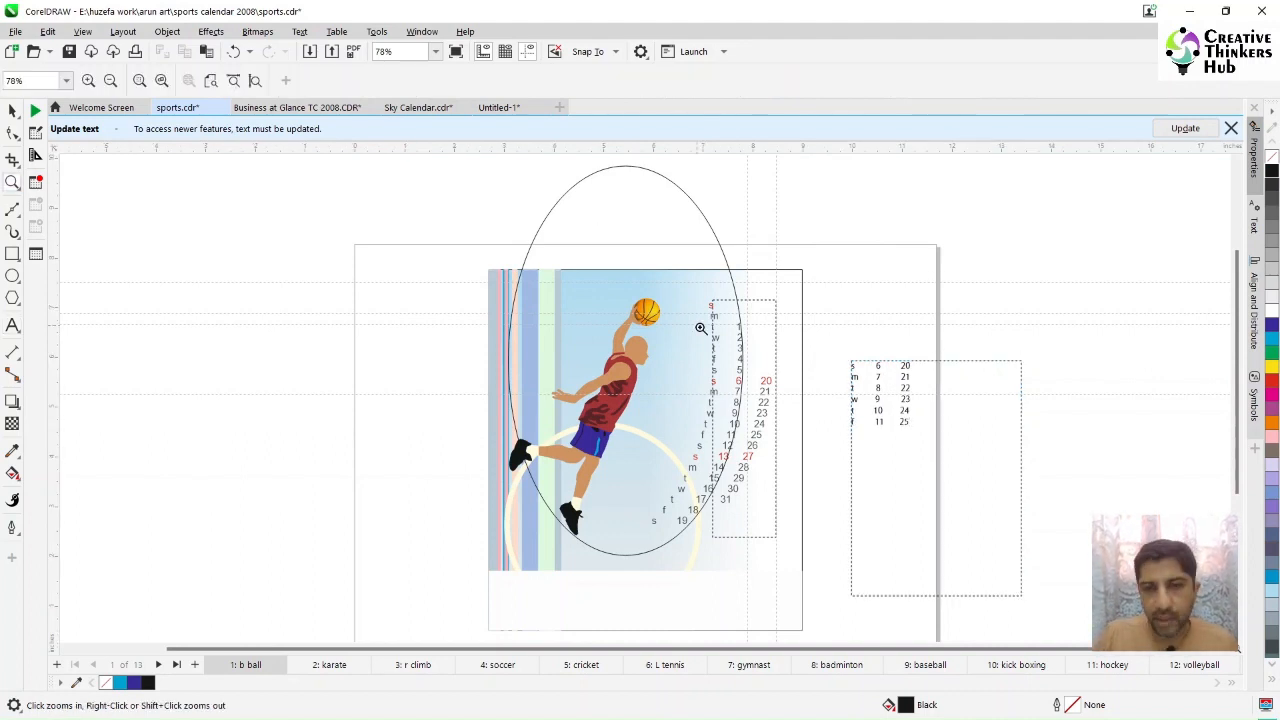
left_click_drag(700, 328, 977, 513)
left_click(14, 328)
left_click(871, 500)
key("Return")
type("s")
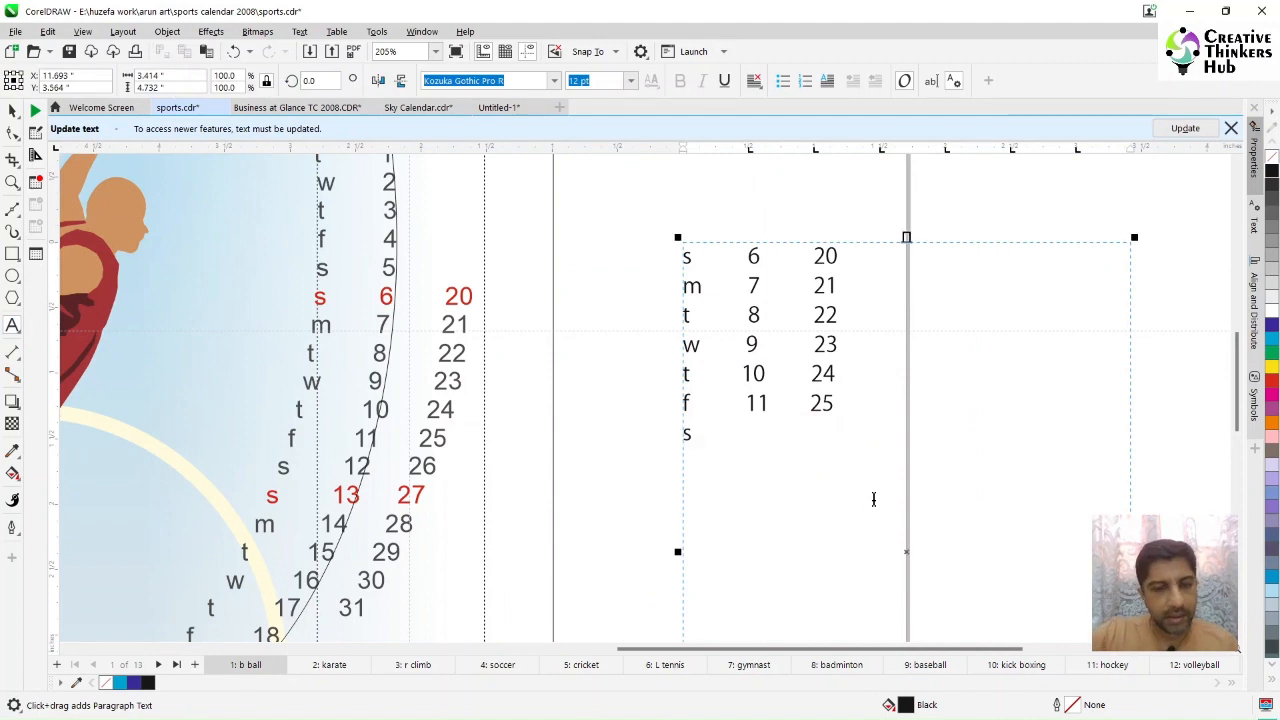
key("Tab")
type("12 26")
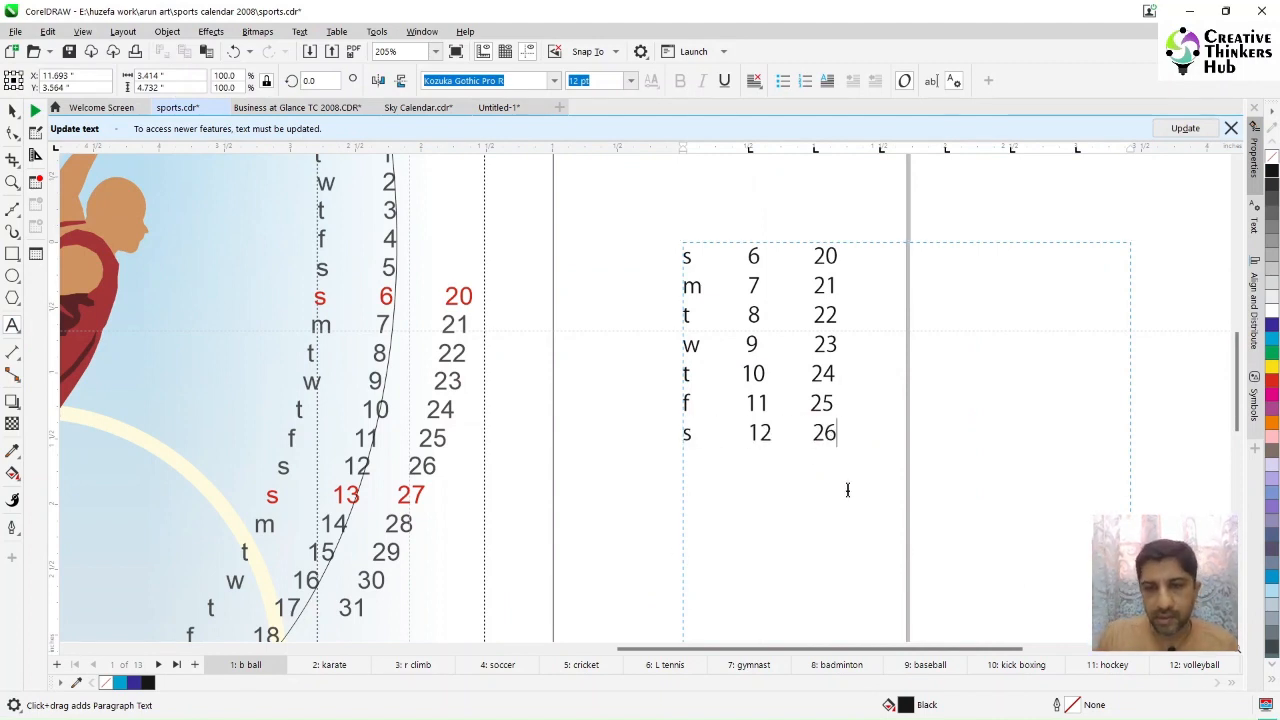
Step: Delete the stray space before 26 in the last row
left_click(746, 436)
key("BackSpace")
key("Up")
key("BackSpace")
left_click(783, 400)
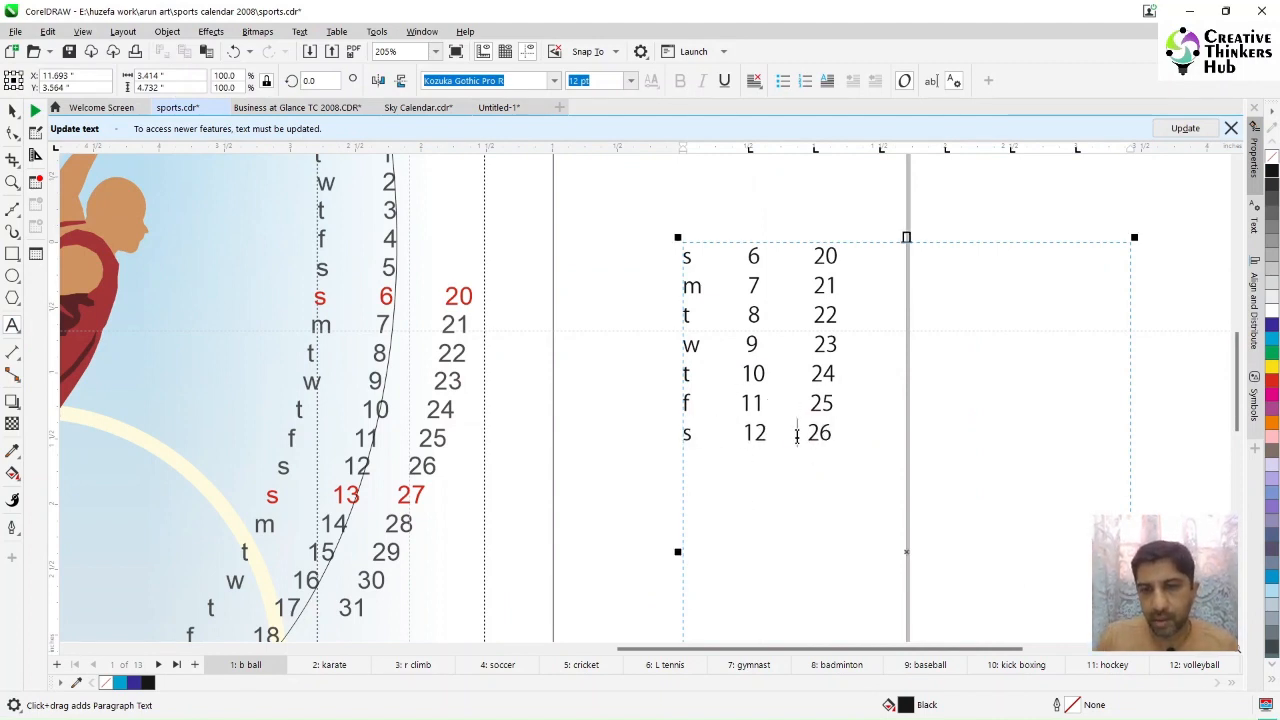
Step: Add a new last row s, 13, 27 to the tab-separated date text
left_click(808, 432)
key("Return")
type("s")
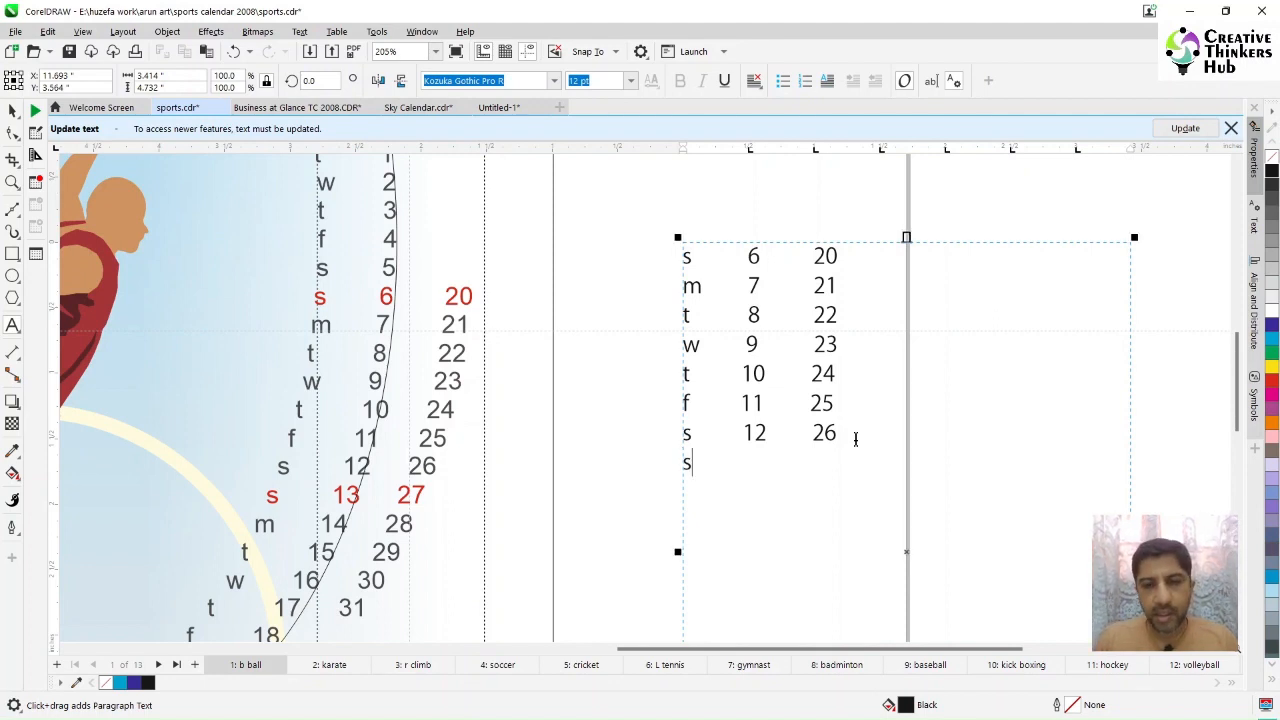
key("Tab")
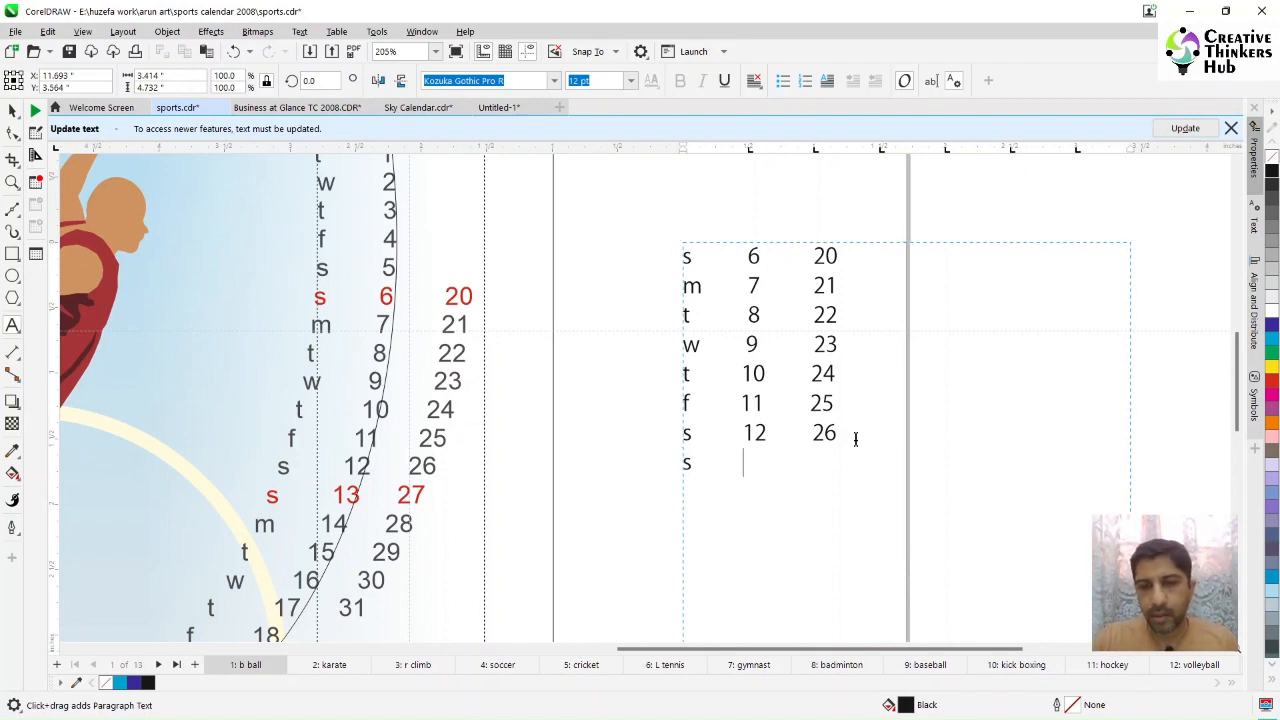
type("13")
key("Tab")
type("27")
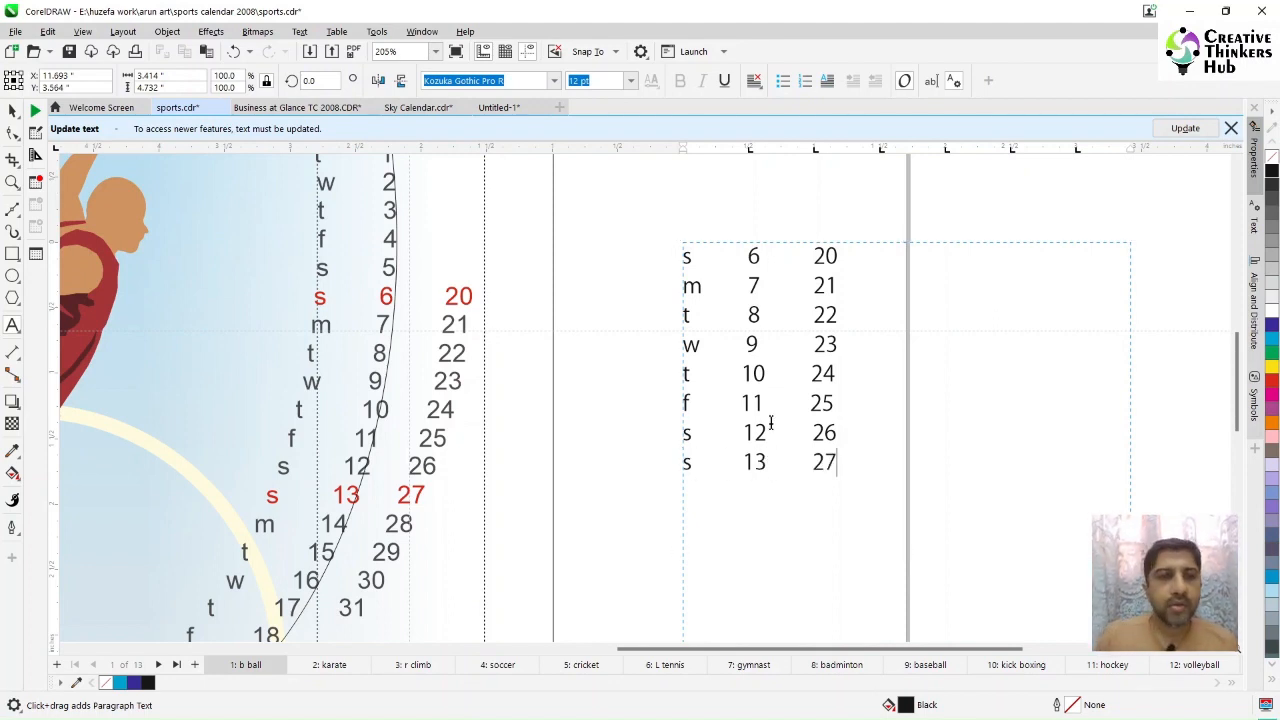
Step: Move the large outline ellipse and the date text frame so the ellipse's curve passes across the text
left_click(12, 111)
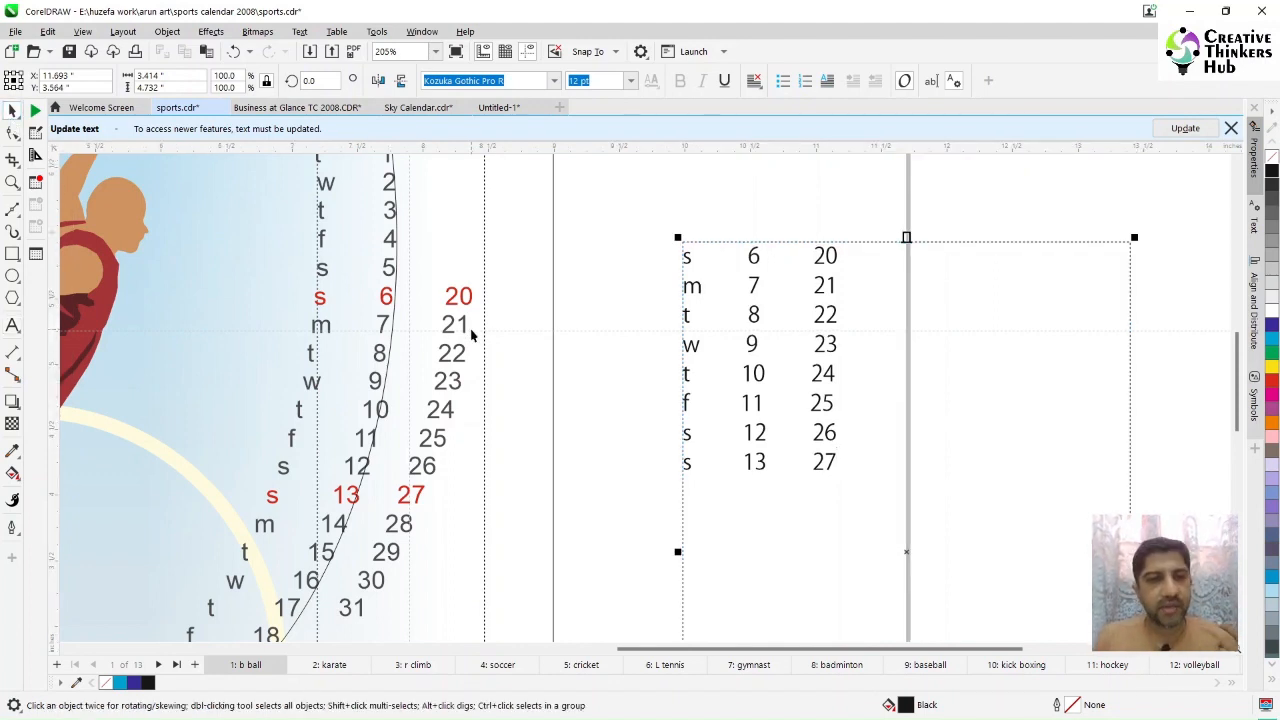
key("F4")
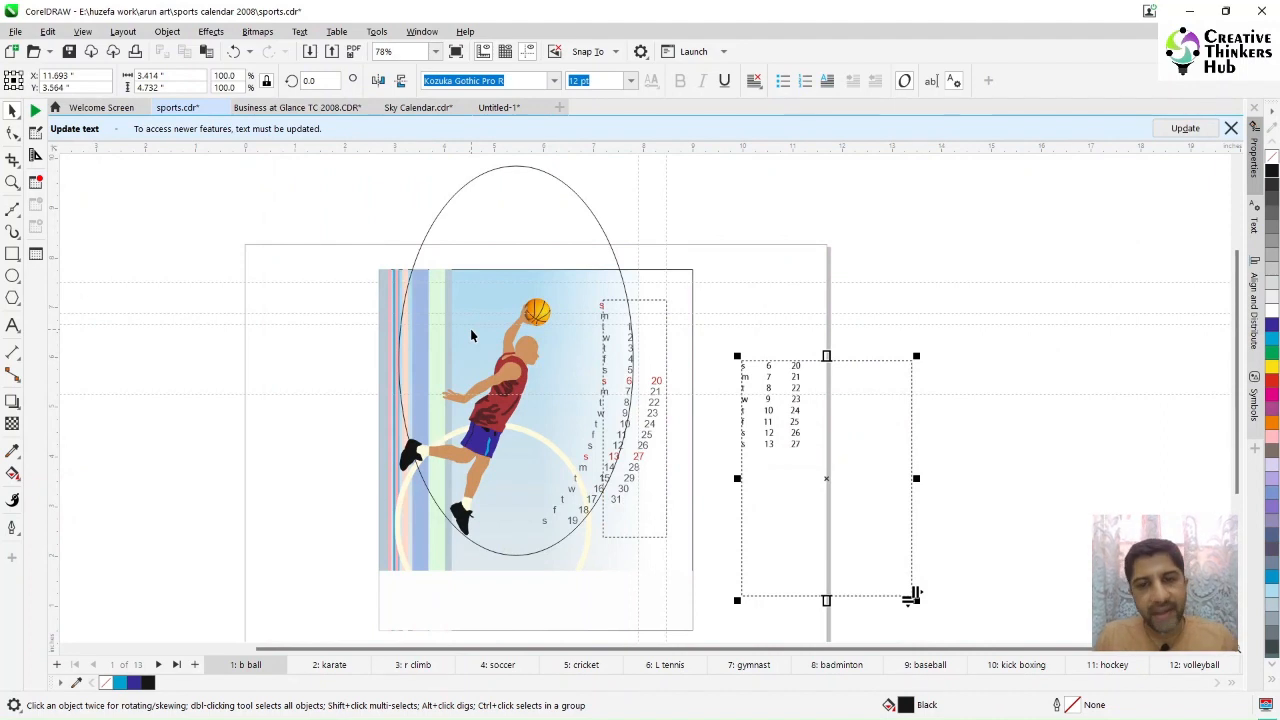
left_click(491, 207)
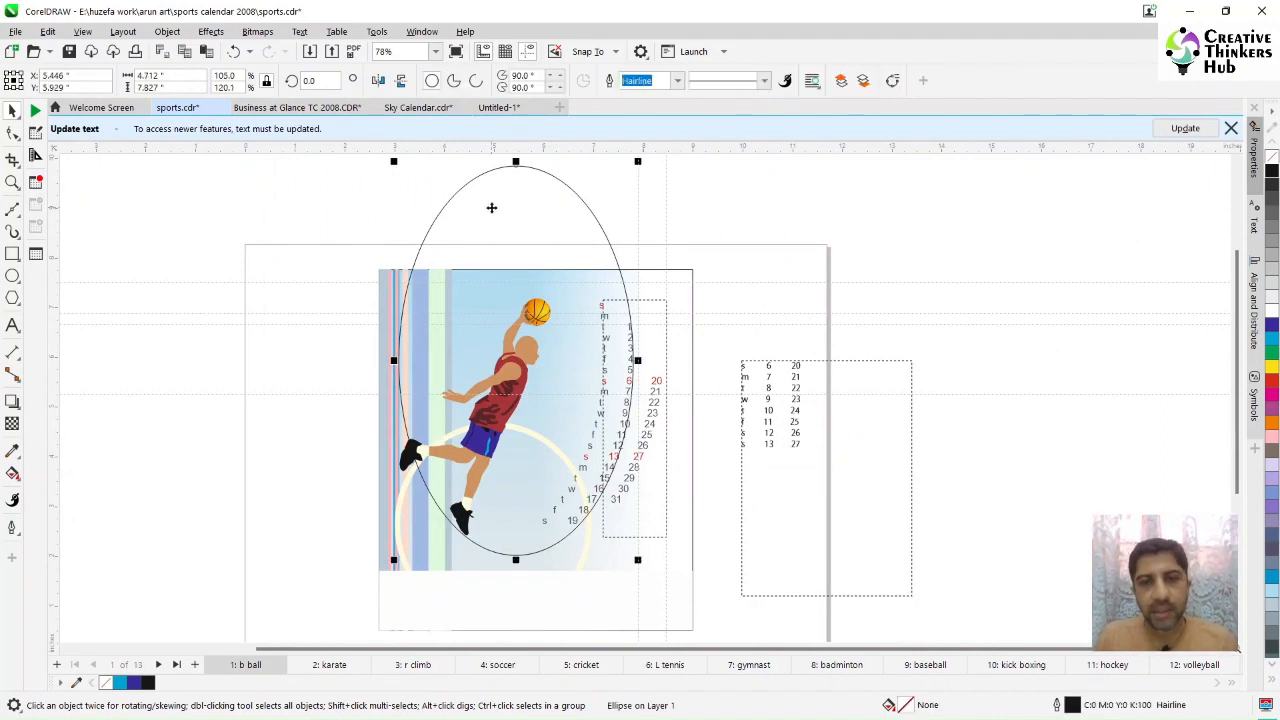
left_click_drag(491, 207, 914, 240)
left_click_drag(791, 498, 1051, 383)
key("z")
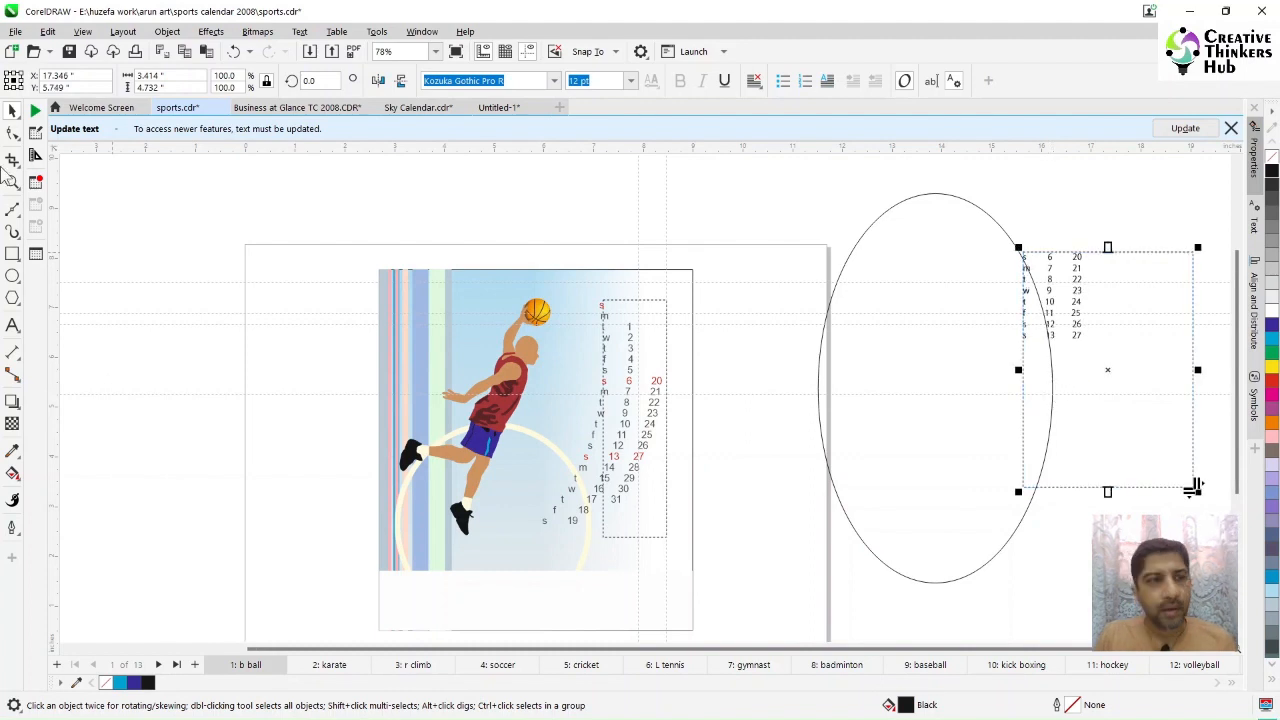
Step: With the Shape tool, nudge all date rows below the first one rightward
left_click_drag(989, 237, 1208, 477)
left_click_drag(451, 177, 724, 459)
left_click(13, 134)
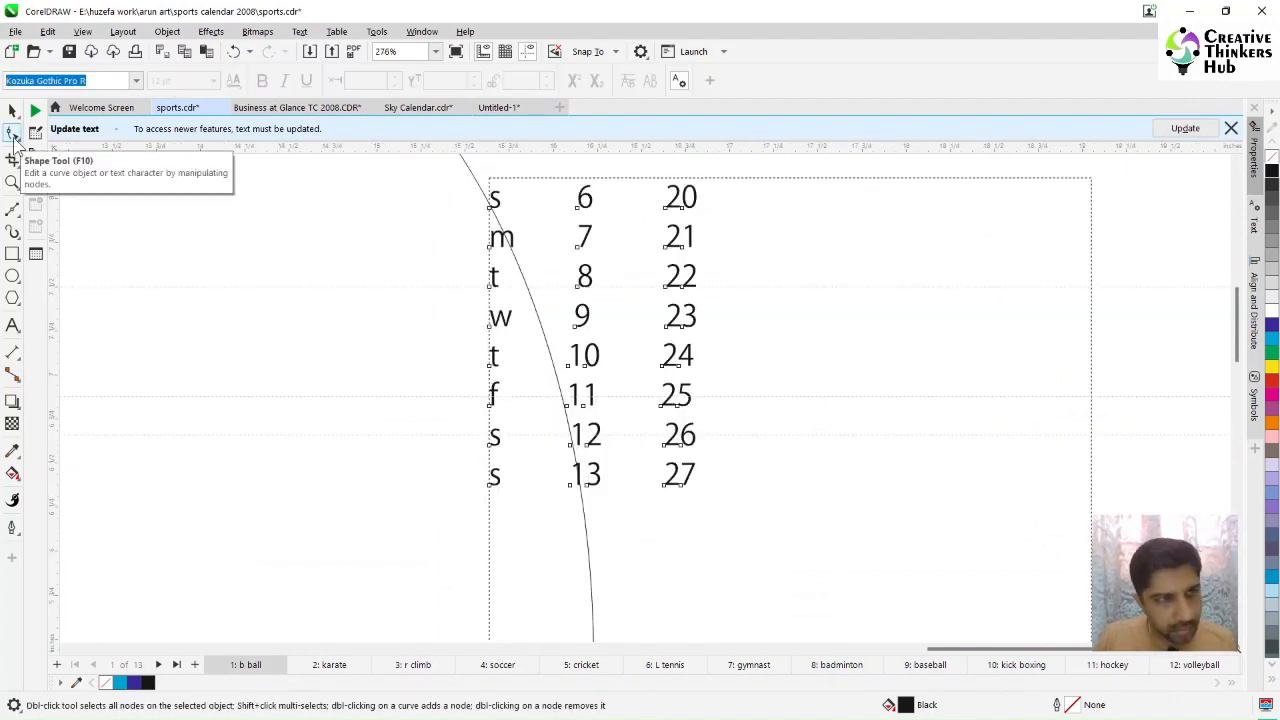
left_click_drag(460, 222, 775, 527)
key("Right")
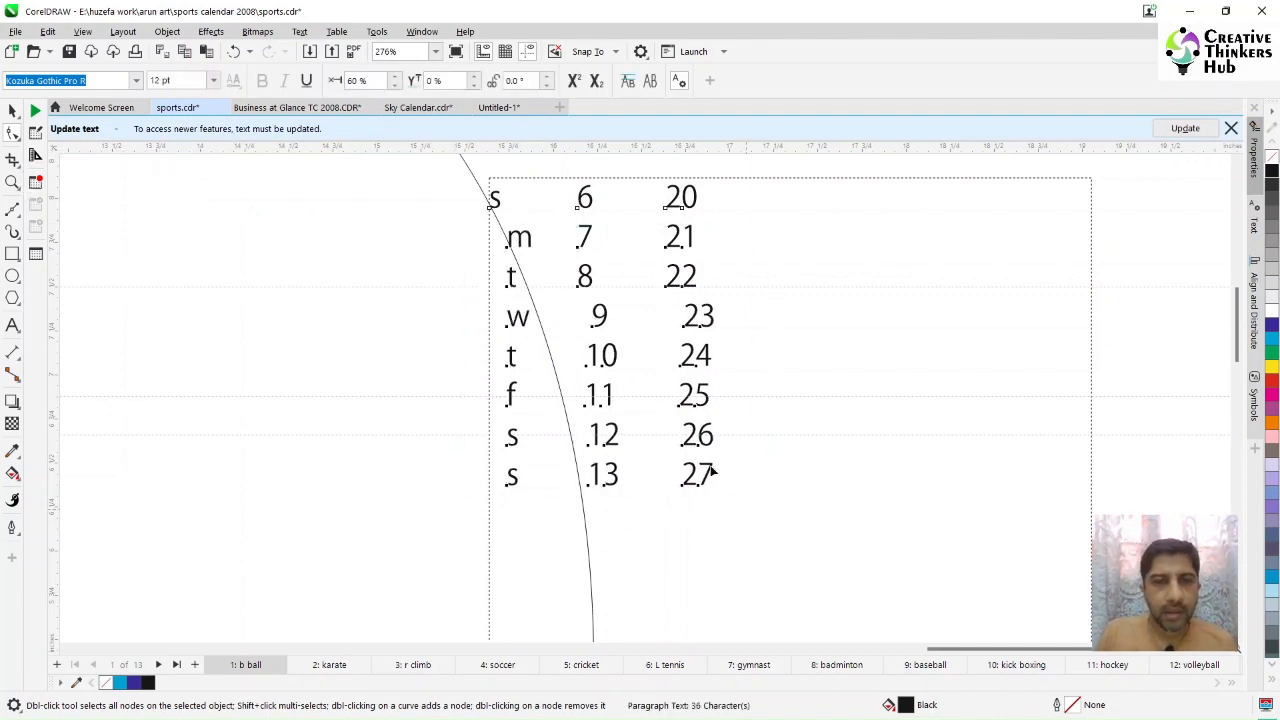
Step: Set the document units to millimeters and the nudge distance to 1 mm
left_click(12, 111)
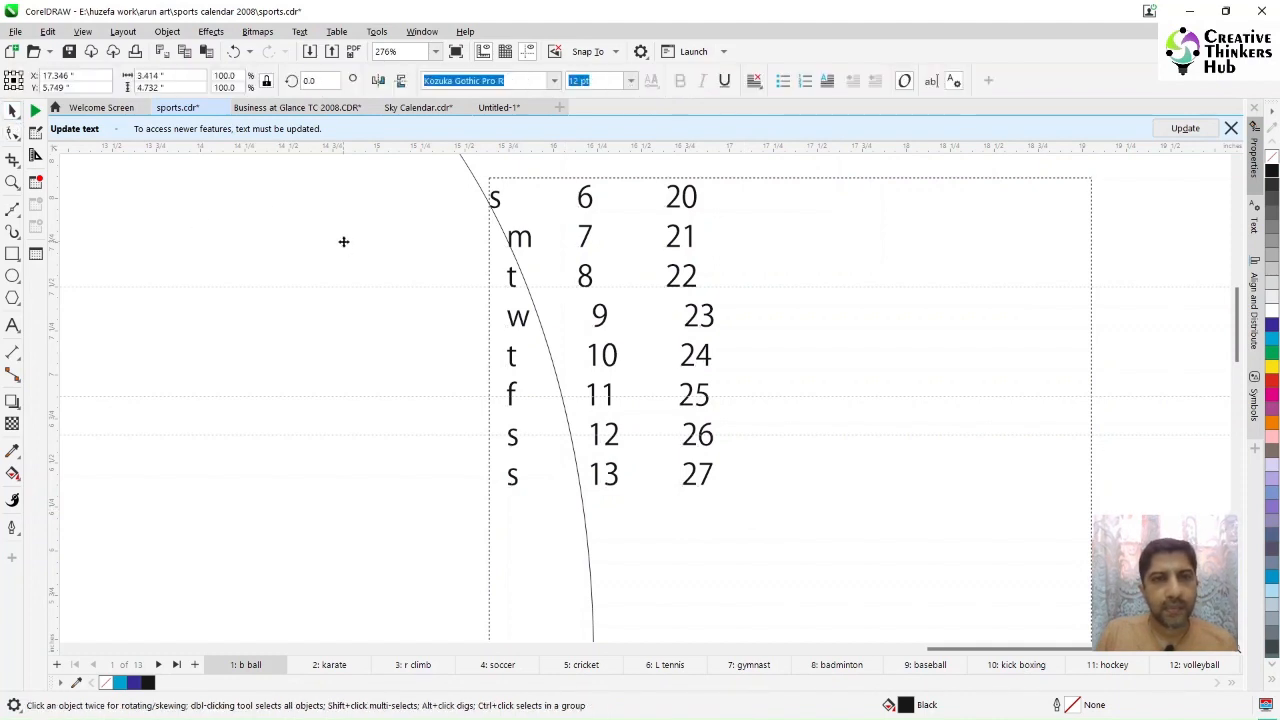
left_click(543, 171)
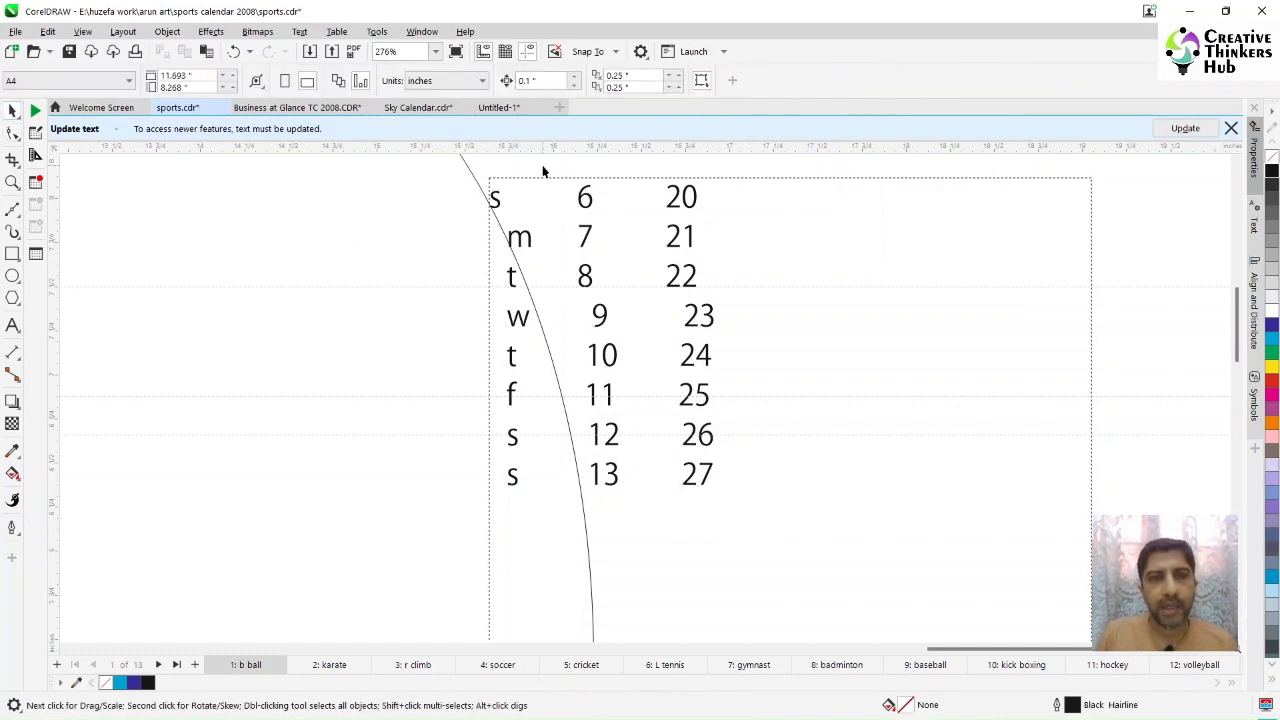
left_click(425, 81)
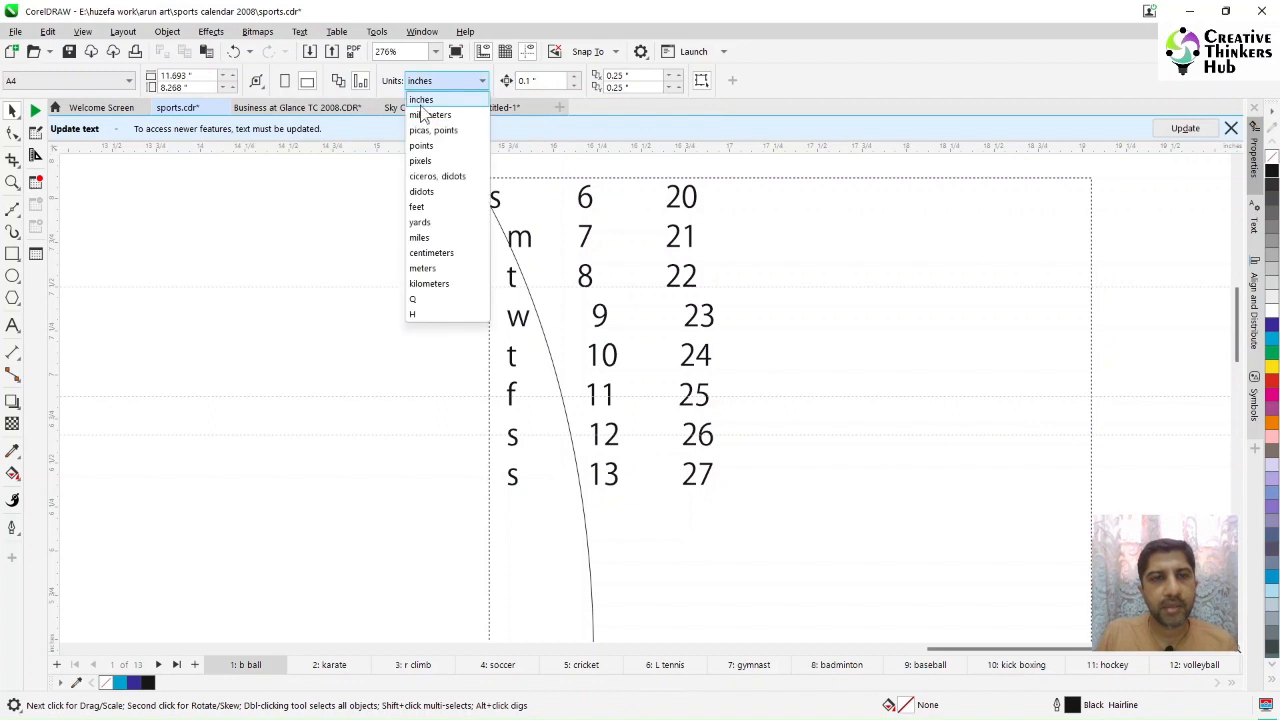
left_click(428, 116)
left_click(525, 80)
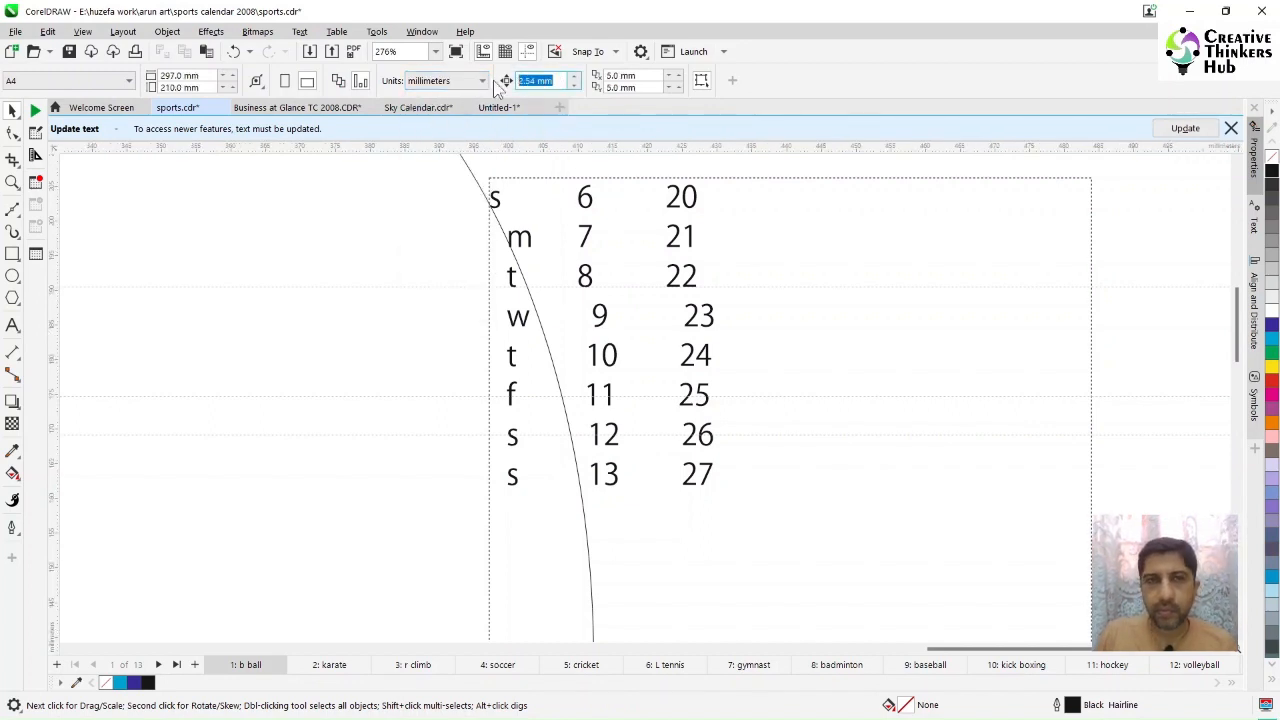
type("1")
key("Return")
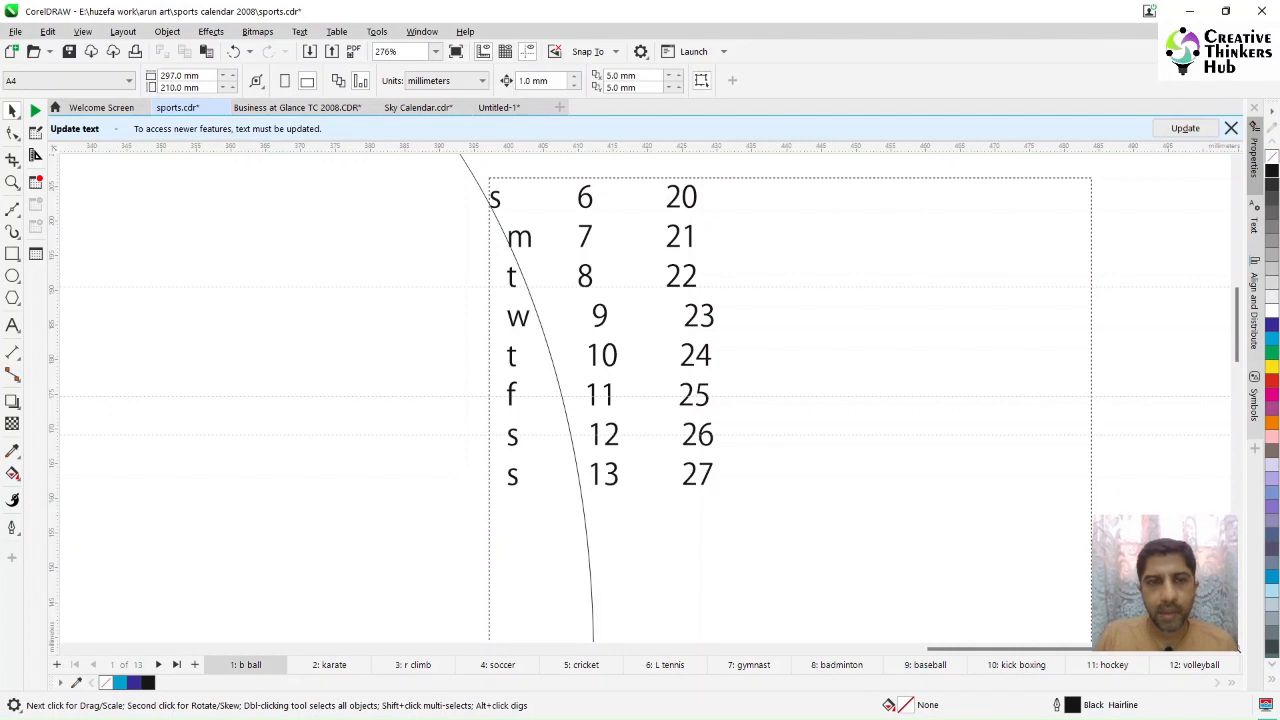
Step: With the Shape tool, stagger the rows from m to w progressively rightward so they follow the ellipse curve
left_click(530, 242)
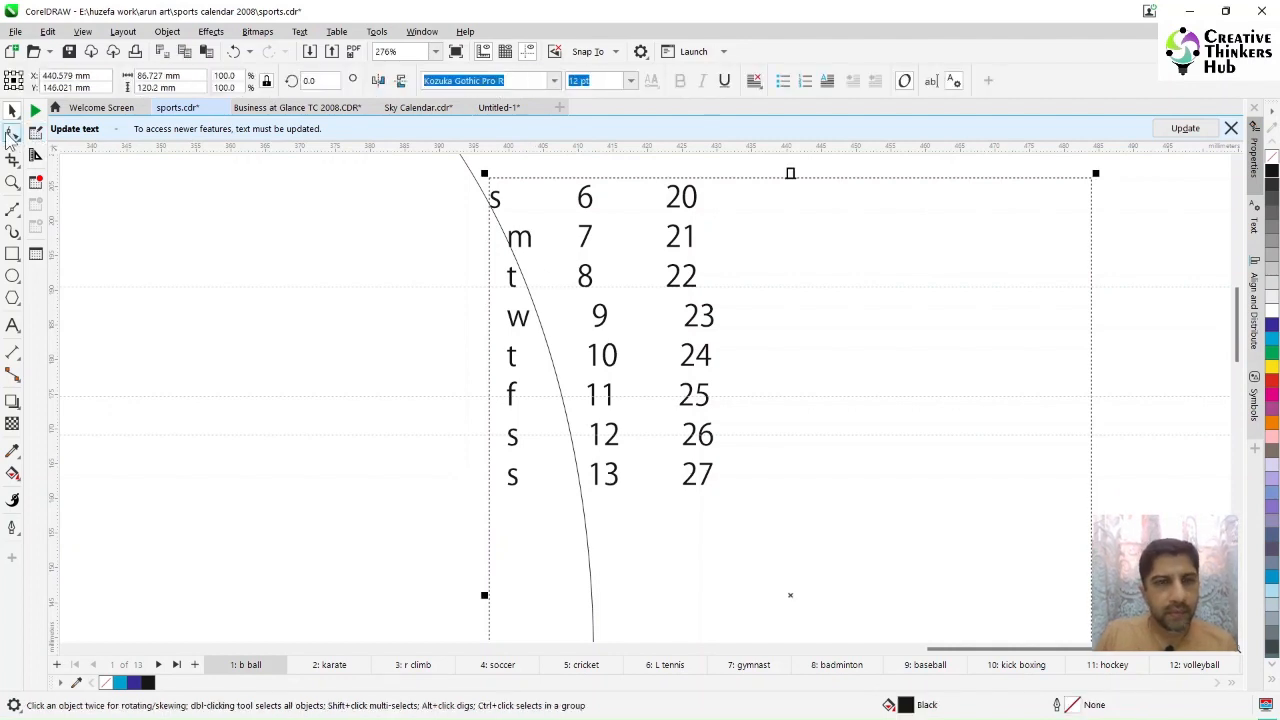
left_click(10, 137)
left_click_drag(443, 510, 950, 236)
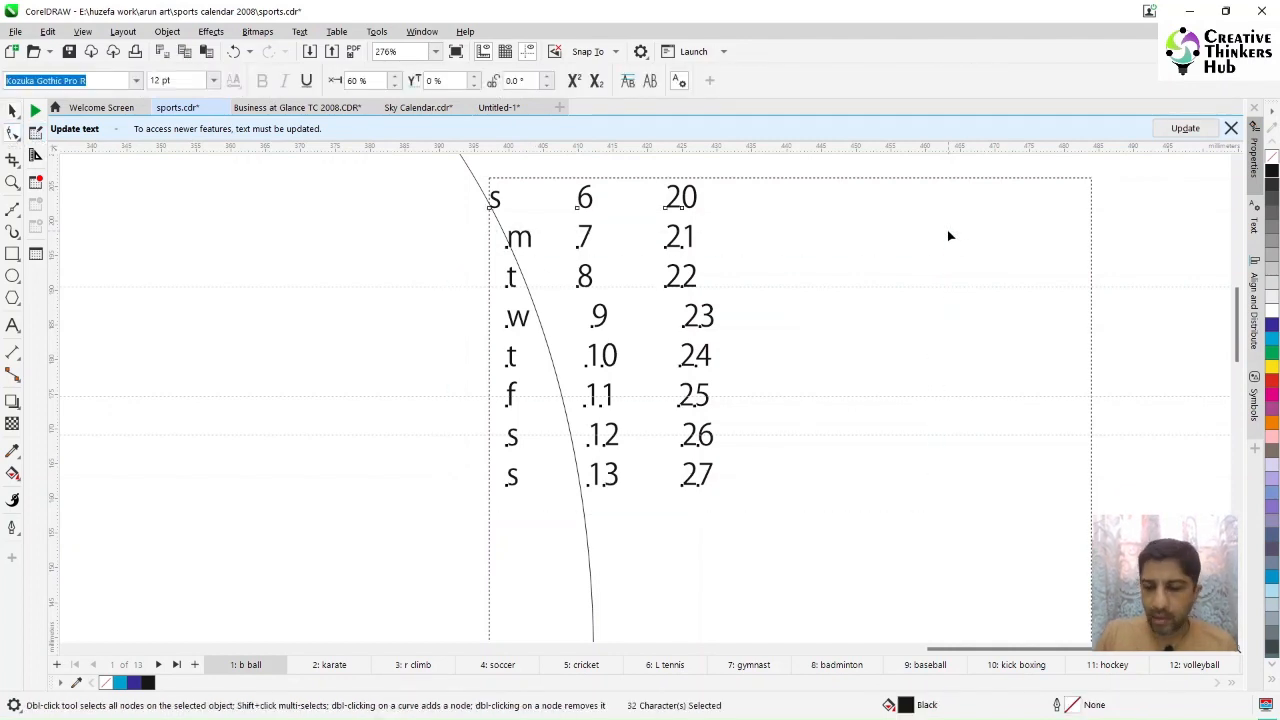
key("Right")
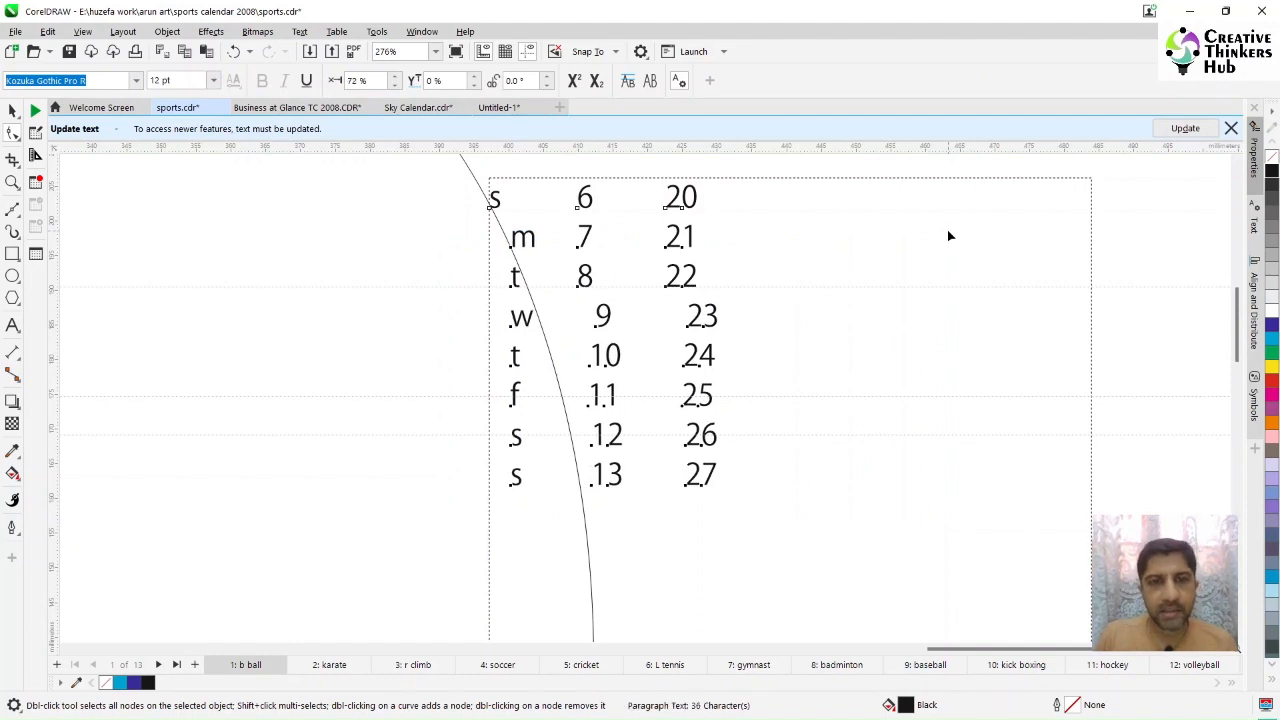
left_click_drag(430, 523, 895, 274)
key("Right")
key("Right")
key("Right")
key("Right")
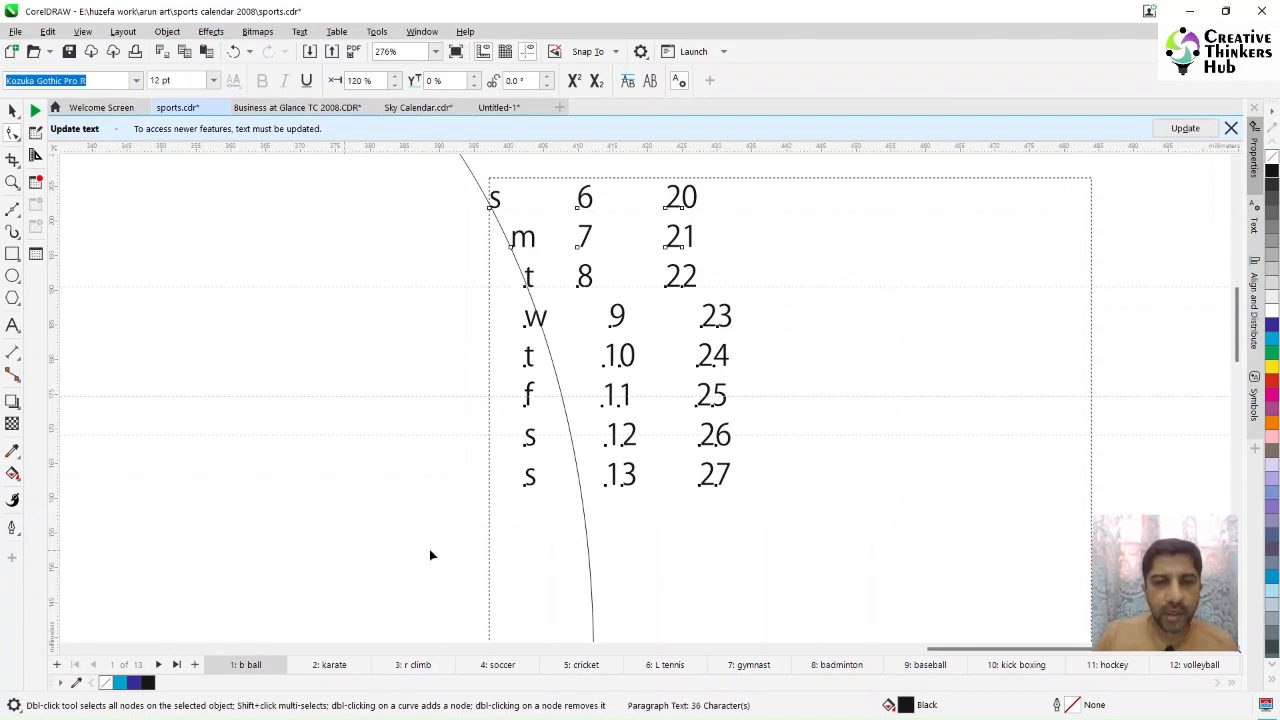
left_click_drag(437, 545, 873, 316)
key("Right")
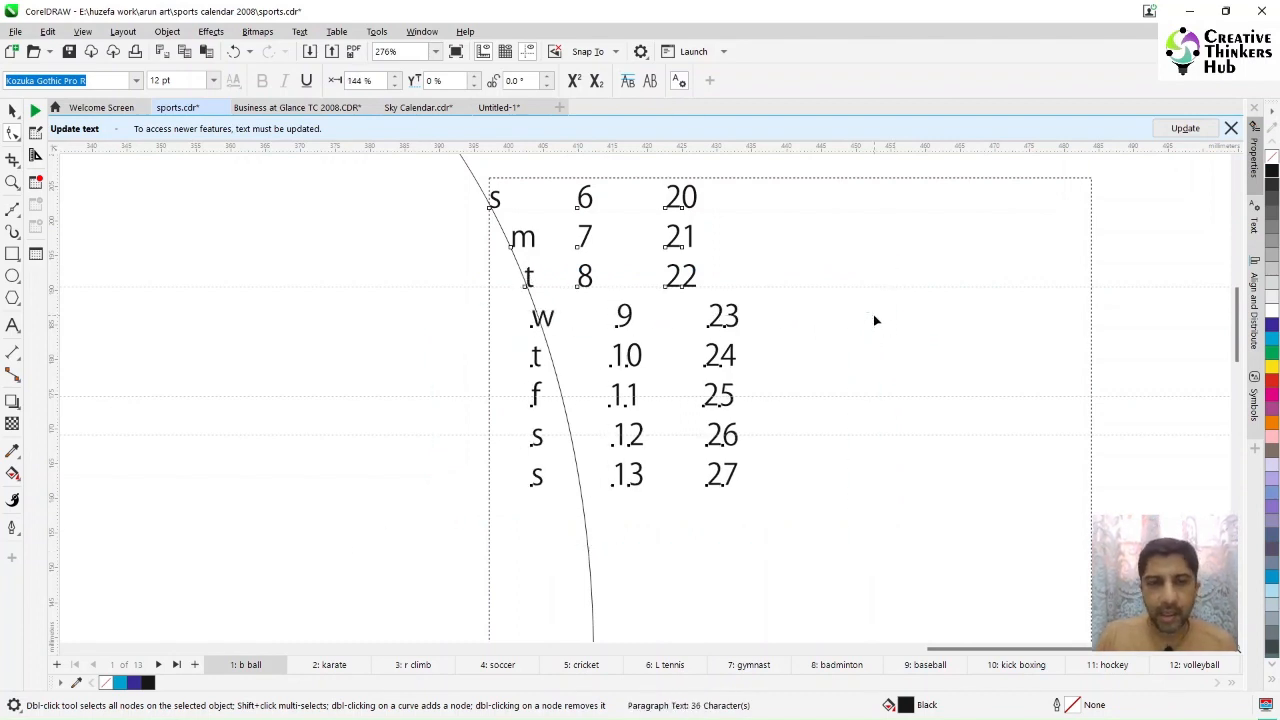
key("Right")
key("Right")
key("Left")
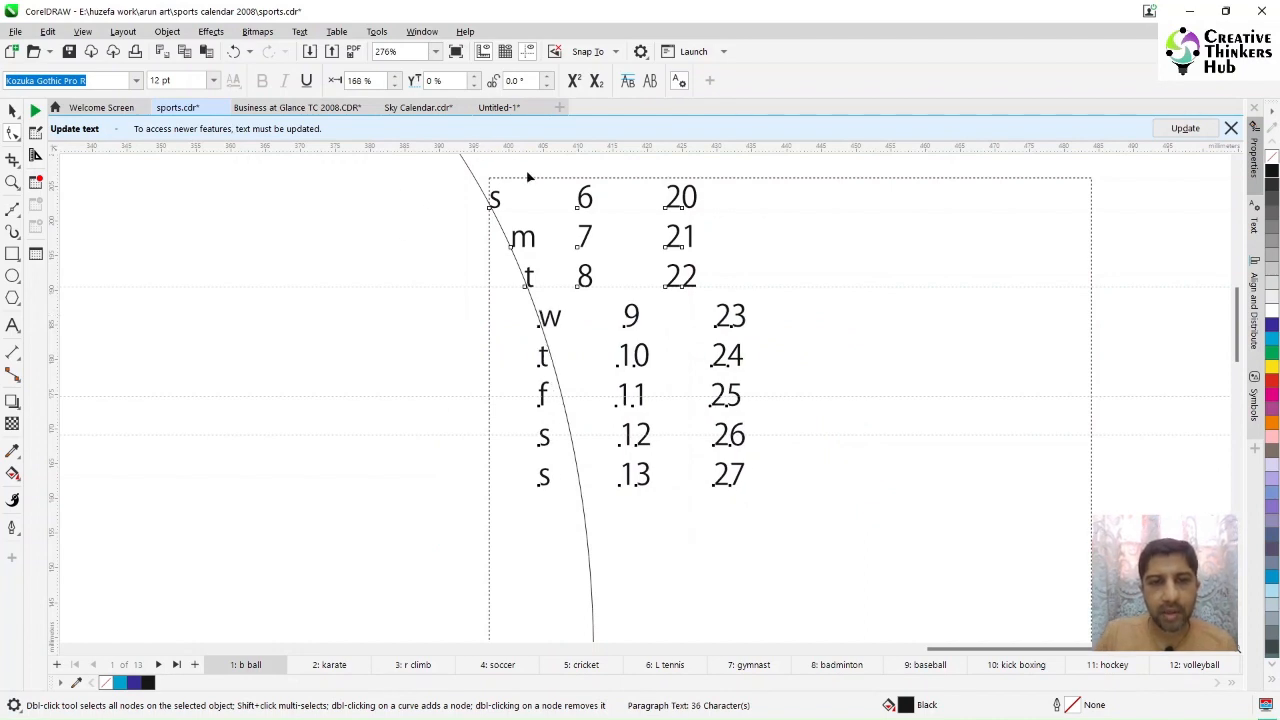
key("ctrl+Right")
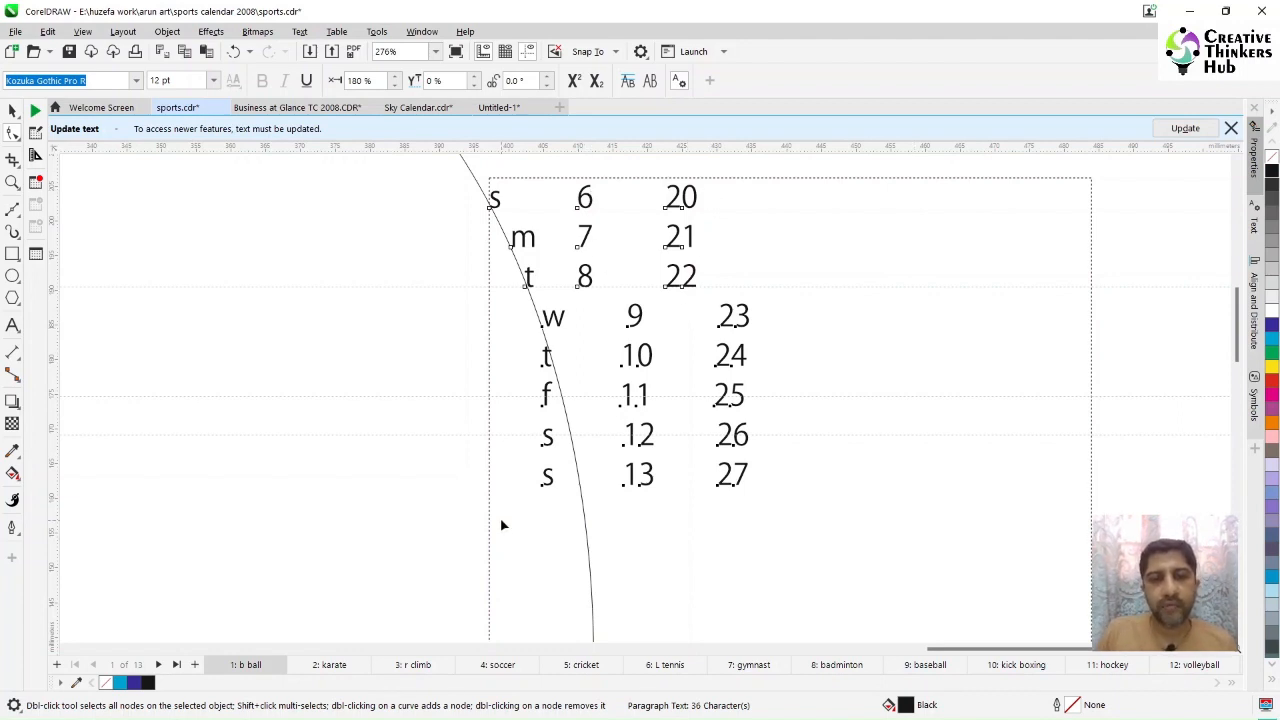
Step: Continue staggering the rows from t down to the last s further right along the curve
left_click_drag(502, 525, 831, 351)
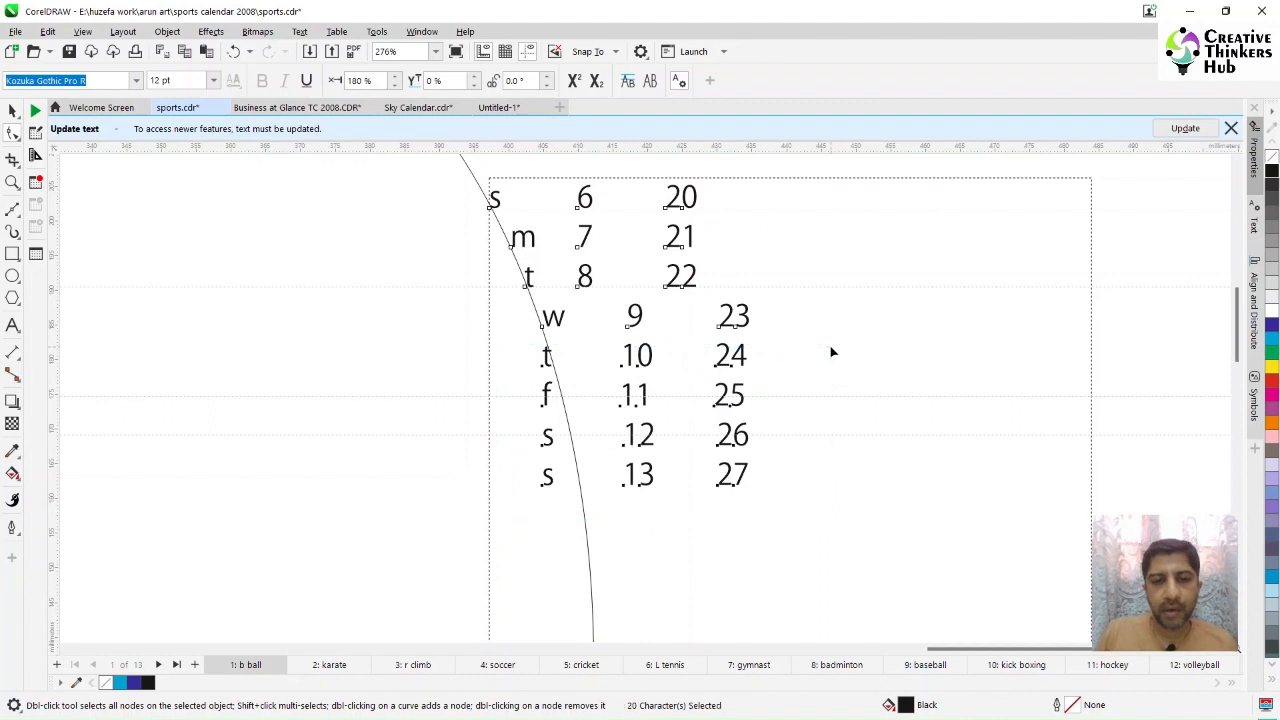
key("Right")
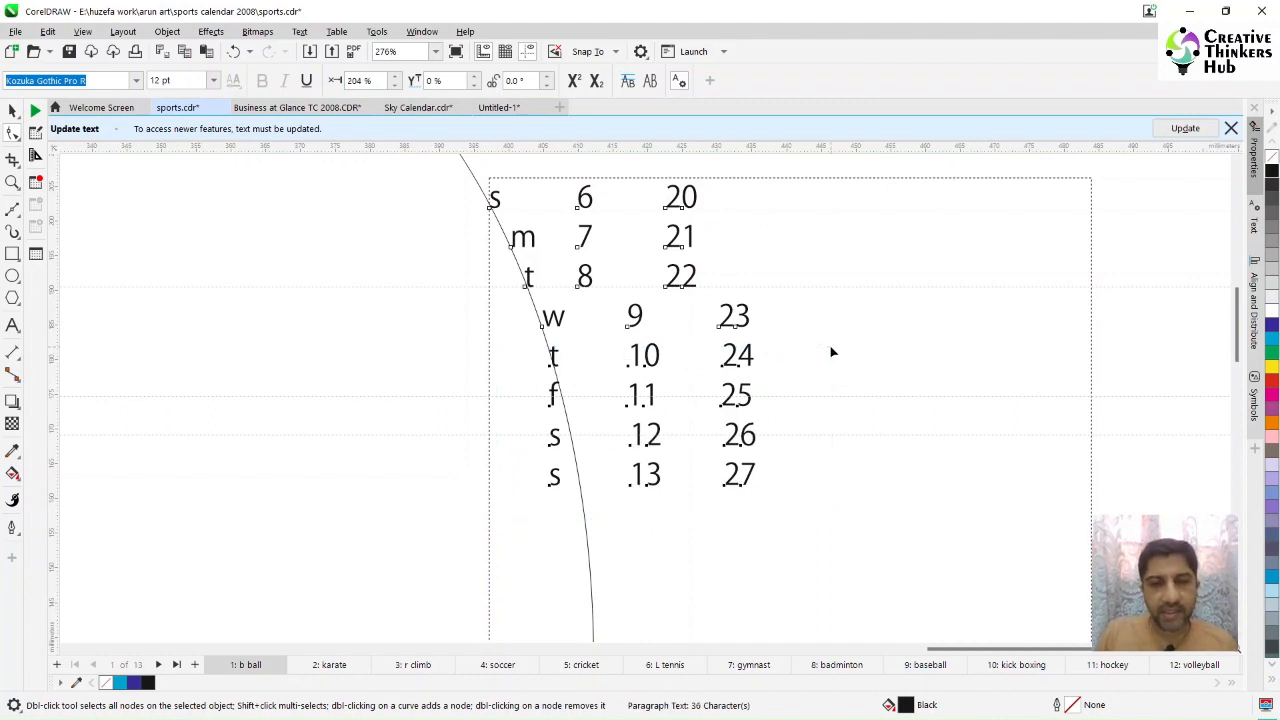
key("Right")
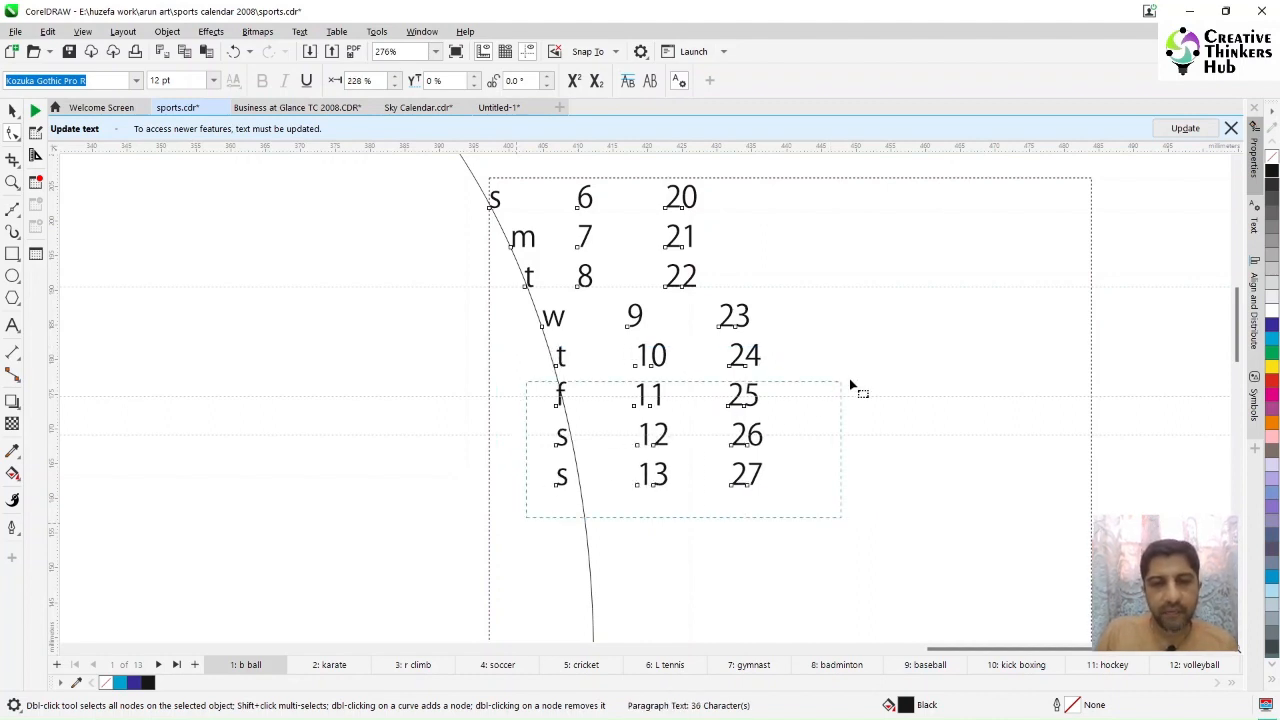
left_click_drag(850, 380, 857, 378)
key("Right")
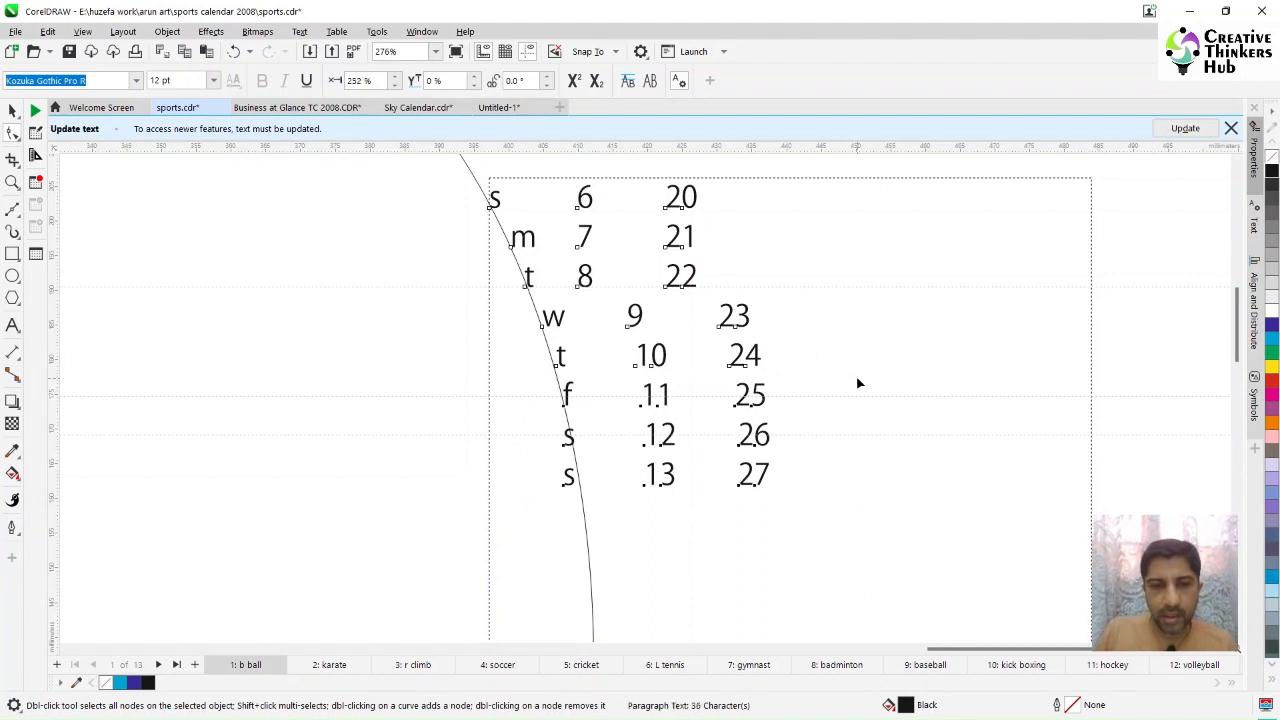
left_click_drag(535, 530, 851, 426)
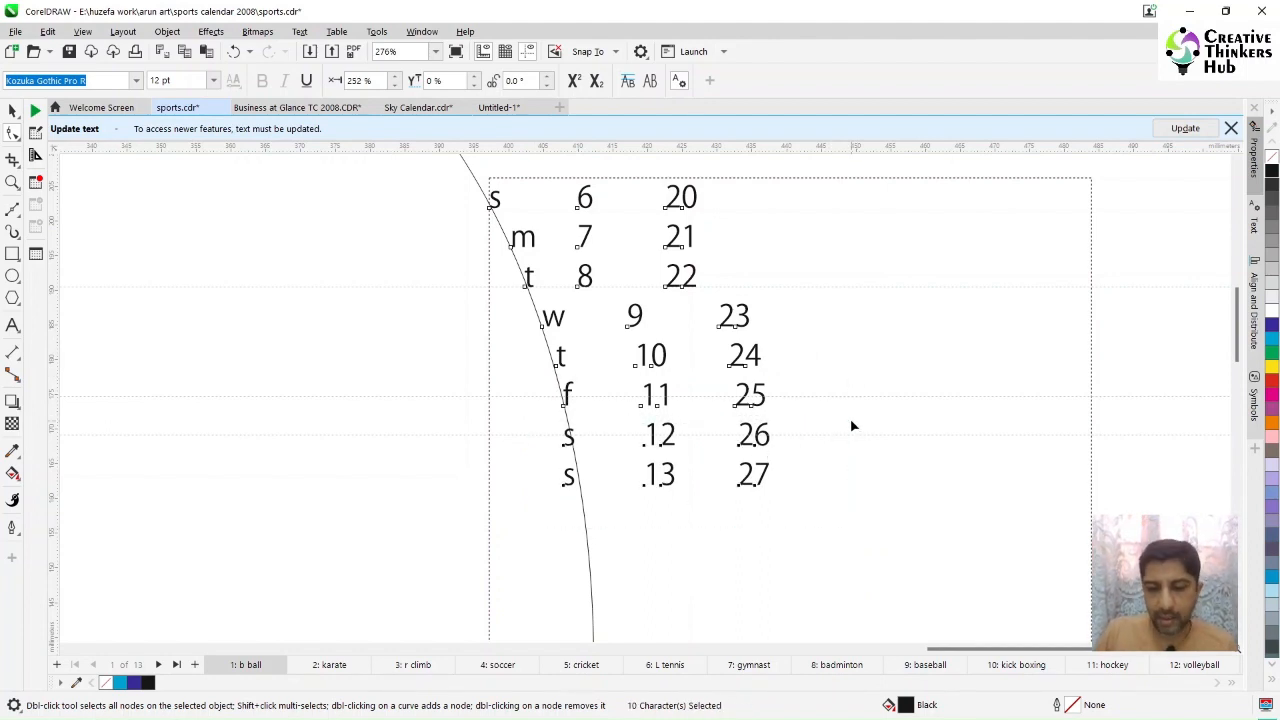
key("Right")
key("Right")
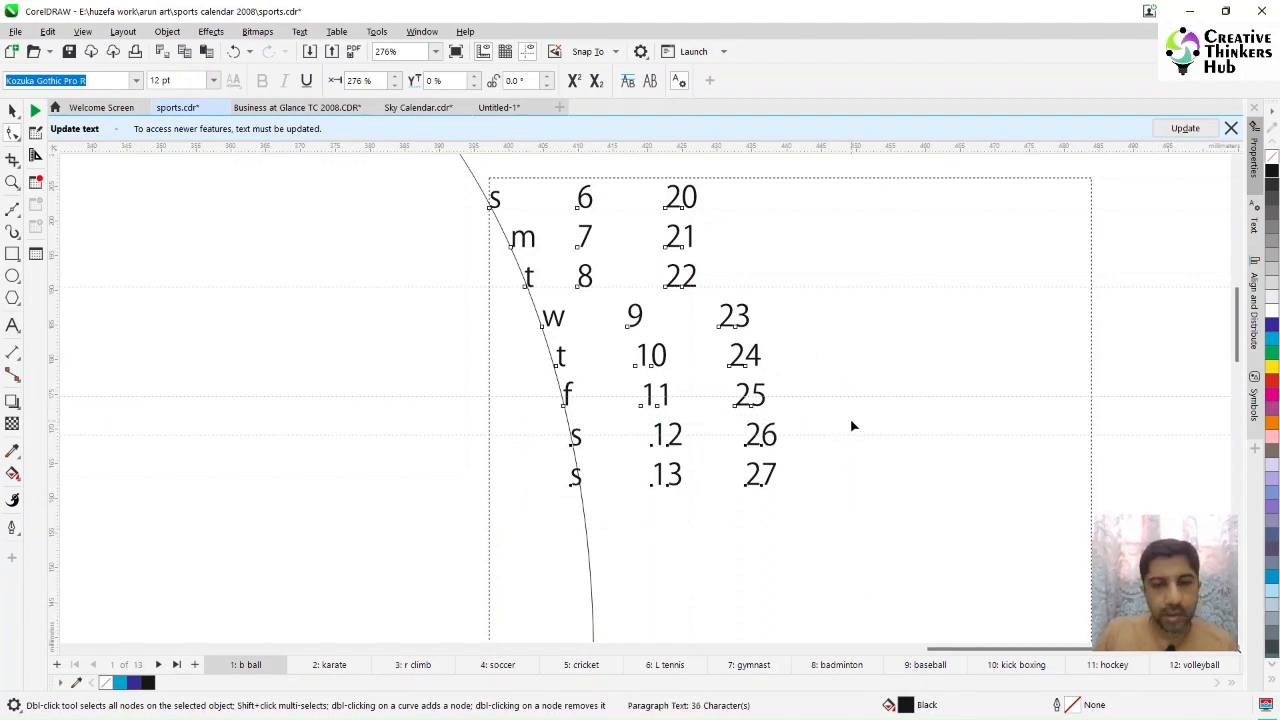
key("Right")
left_click_drag(527, 521, 933, 470)
key("Right")
key("Right")
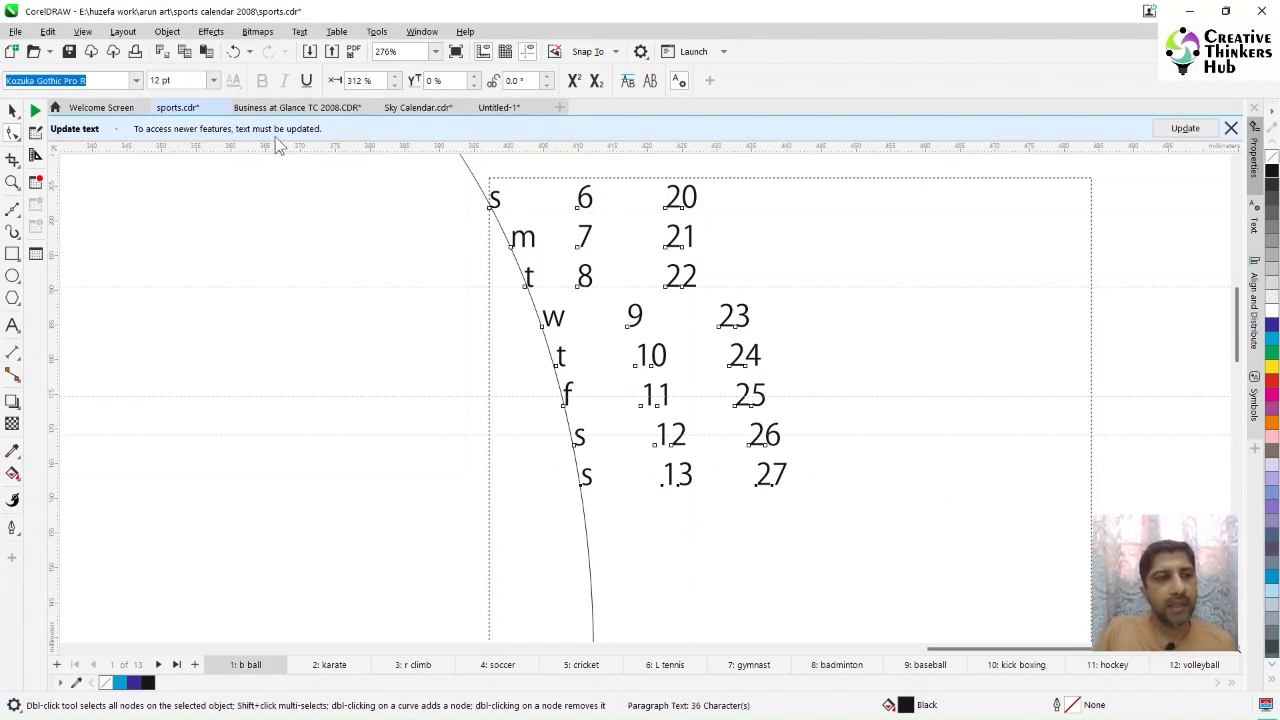
Step: Move the ellipse right so its curve runs through the middle date column
left_click(12, 110)
left_click_drag(214, 317, 306, 316)
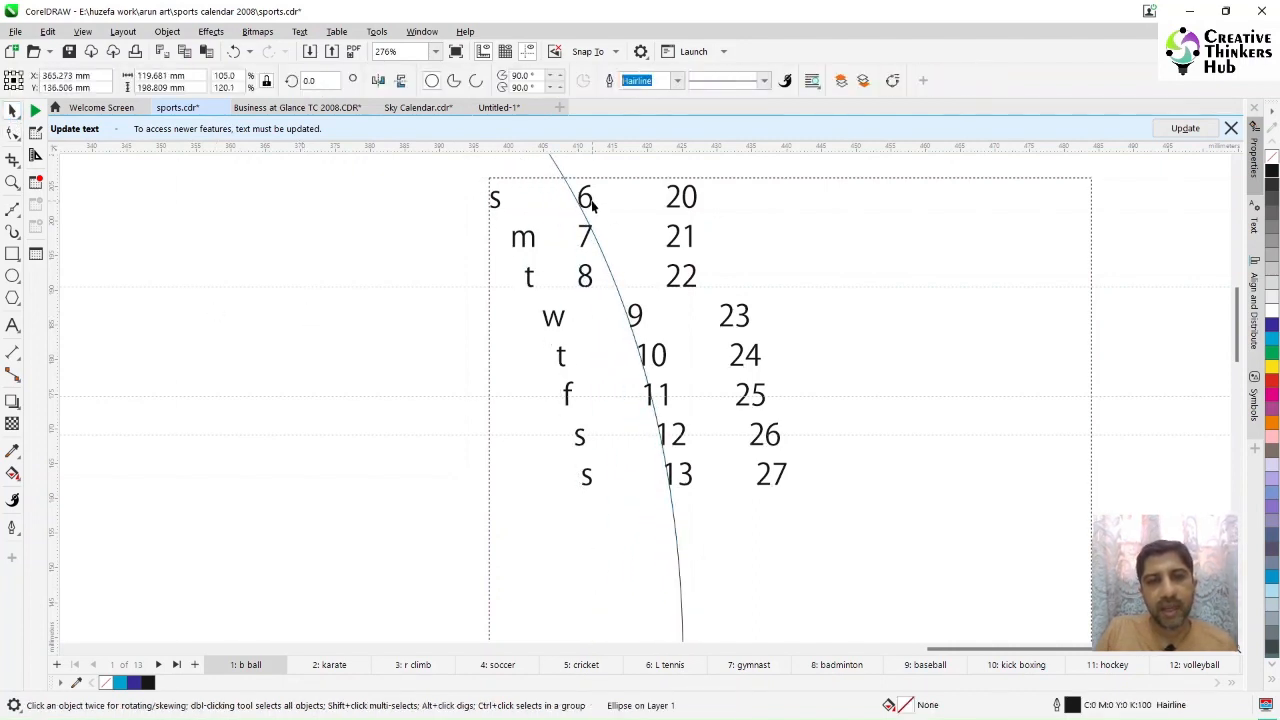
Step: Select the 7 and 8 with the Shape tool and nudge them right toward the curve
left_click(12, 133)
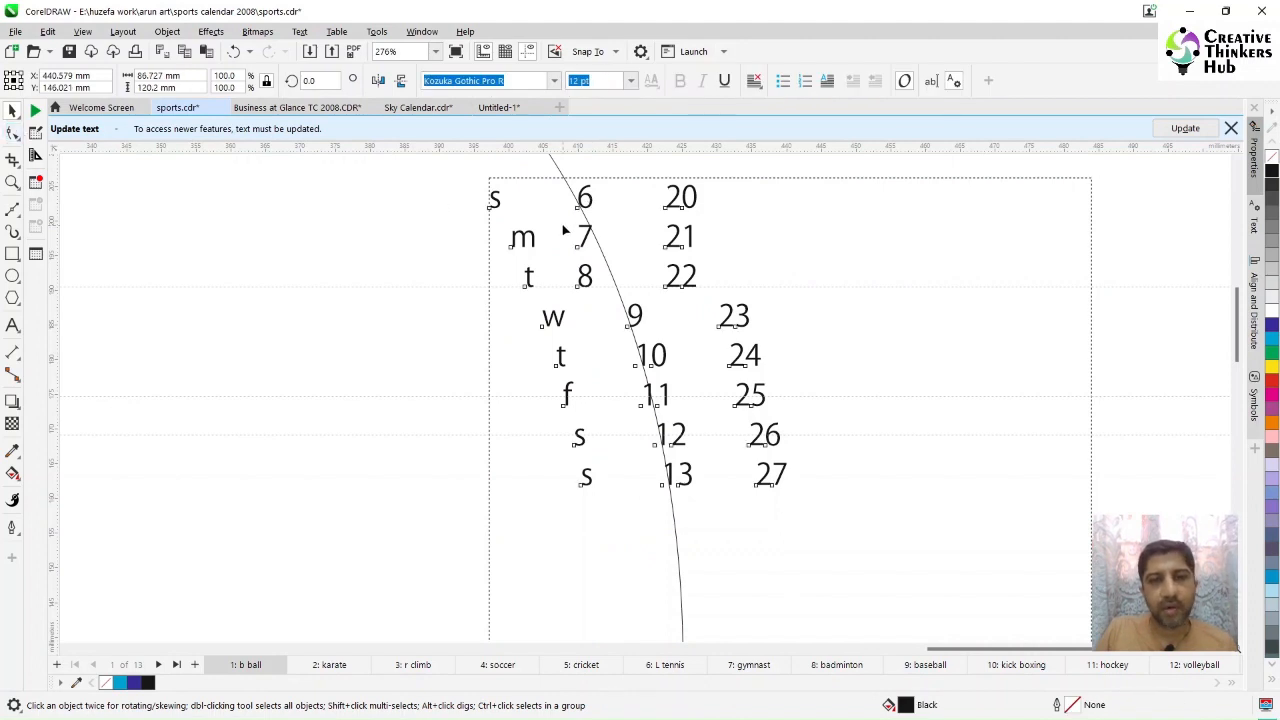
left_click_drag(574, 230, 727, 308)
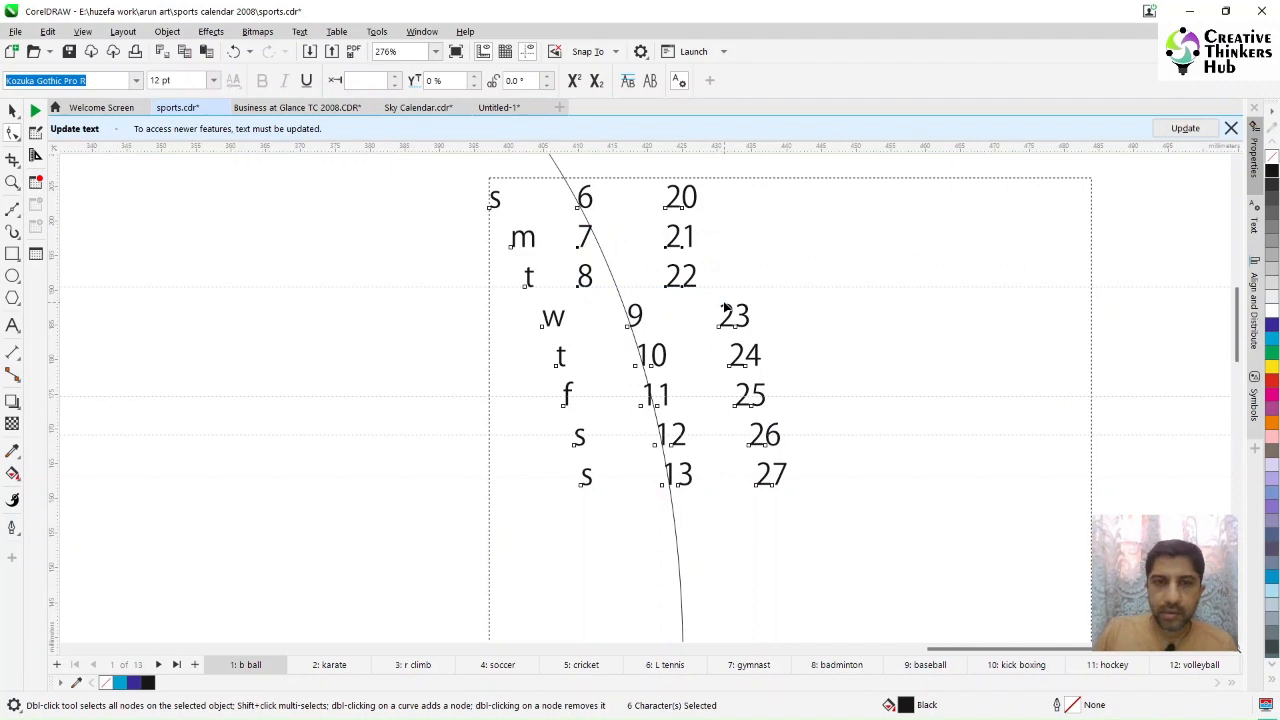
key("Right")
key("Right")
key("Right")
key("Right")
key("Right")
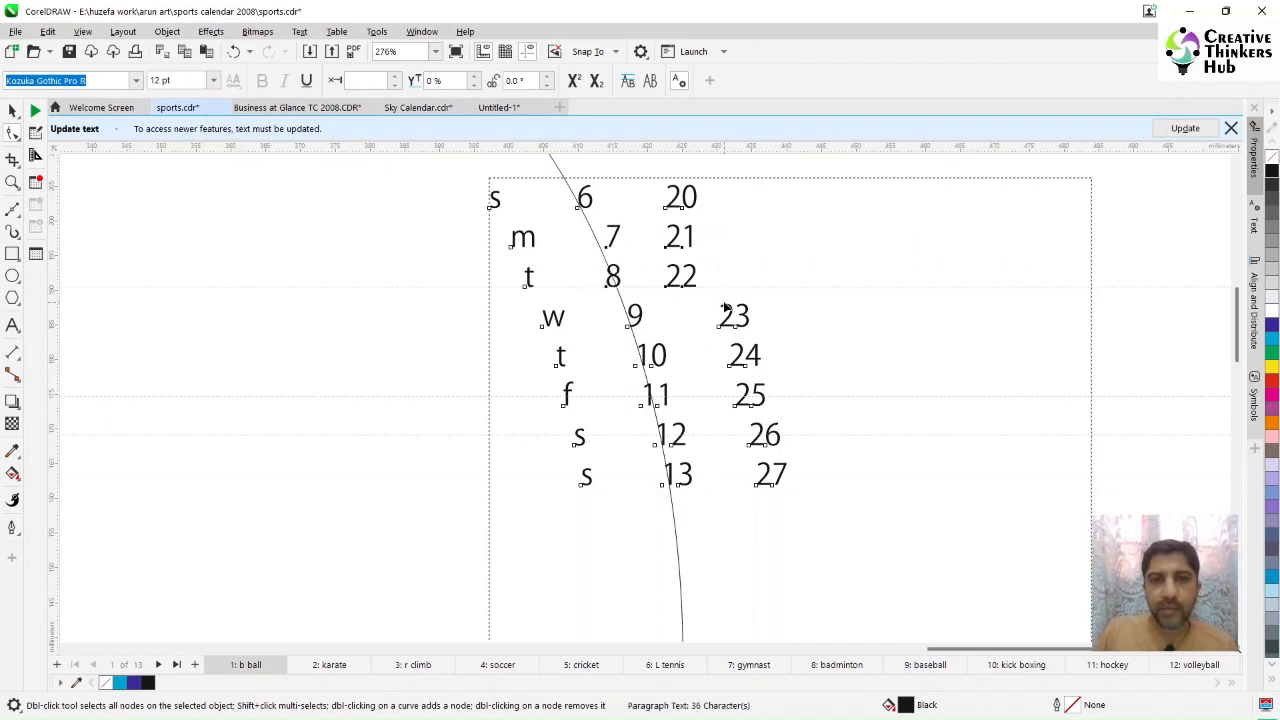
key("Right")
key("Right")
key("Left")
key("Left")
key("Left")
key("Left")
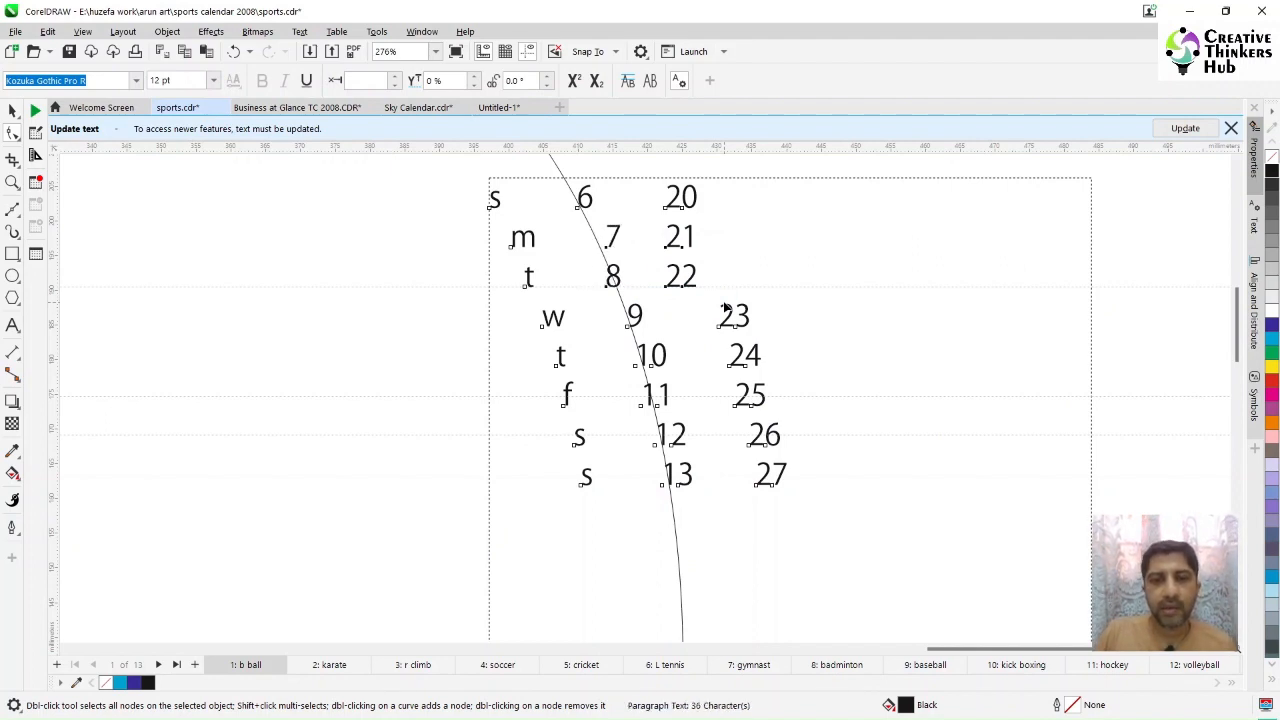
Step: Select the 8 with the Shape tool and nudge it right toward the curve, stepping back once
left_click_drag(588, 304, 618, 278)
key("Right")
key("Right")
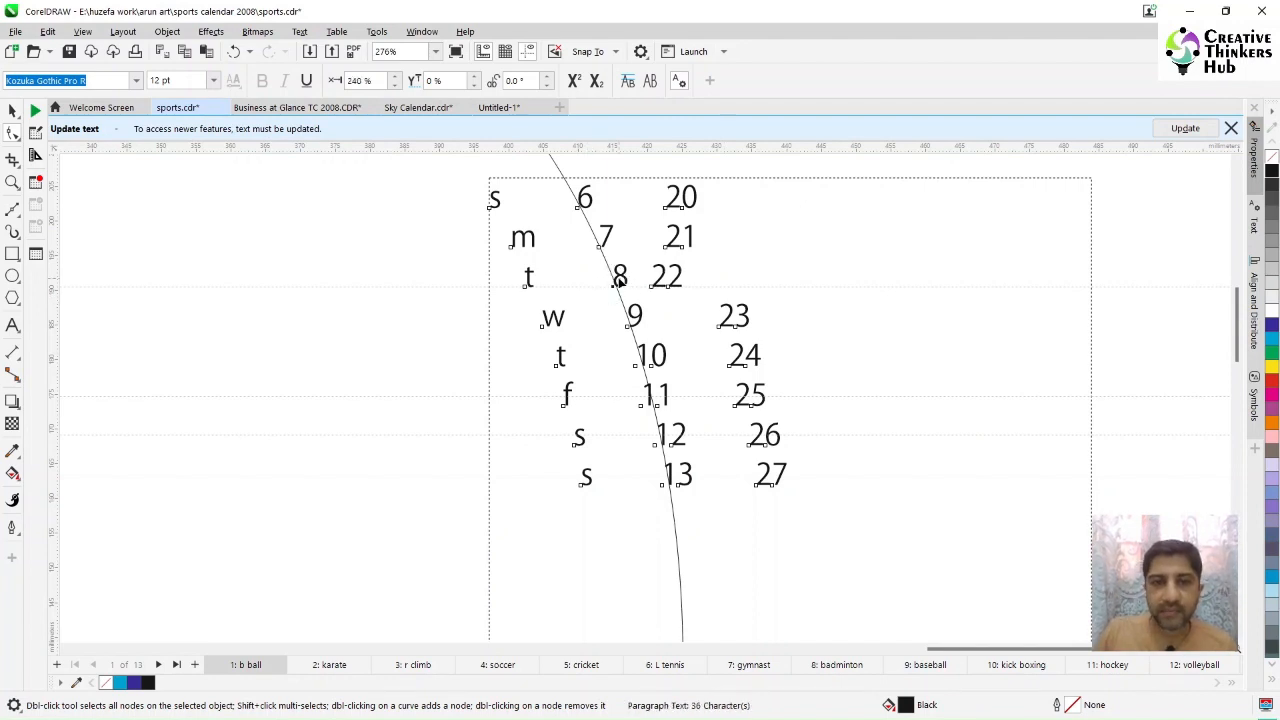
key("Right")
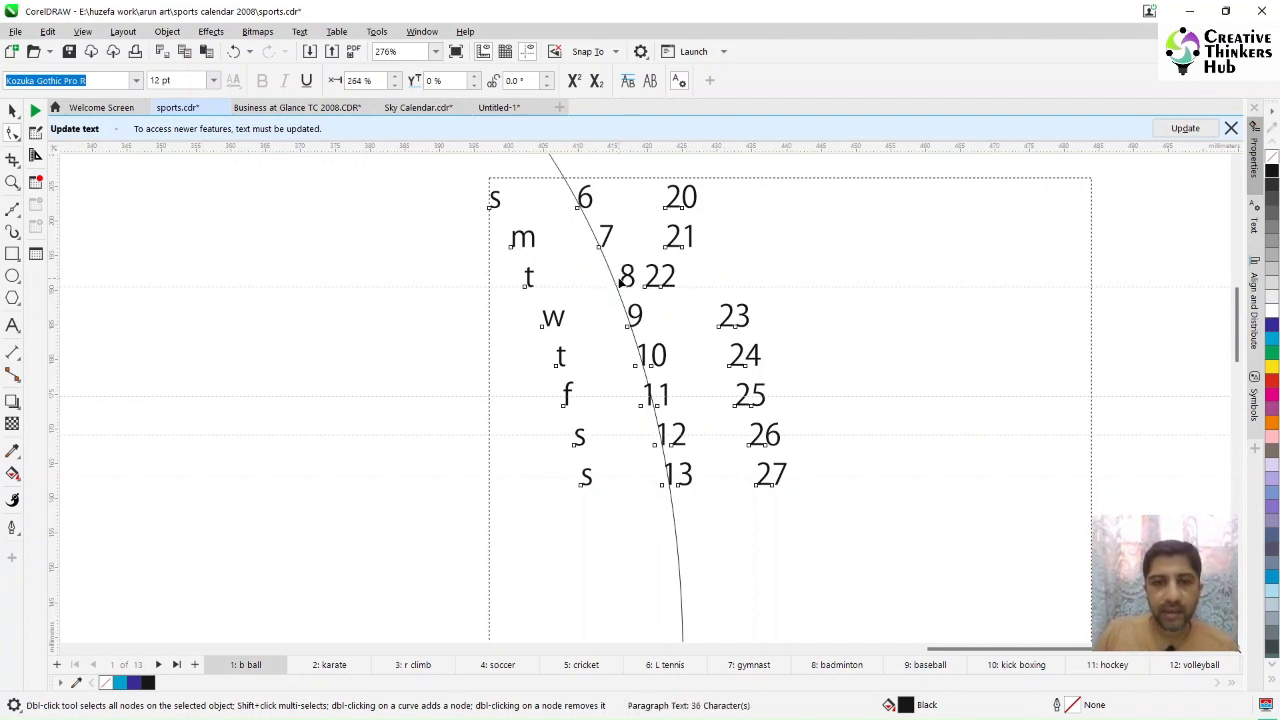
key("Left")
left_click(12, 111)
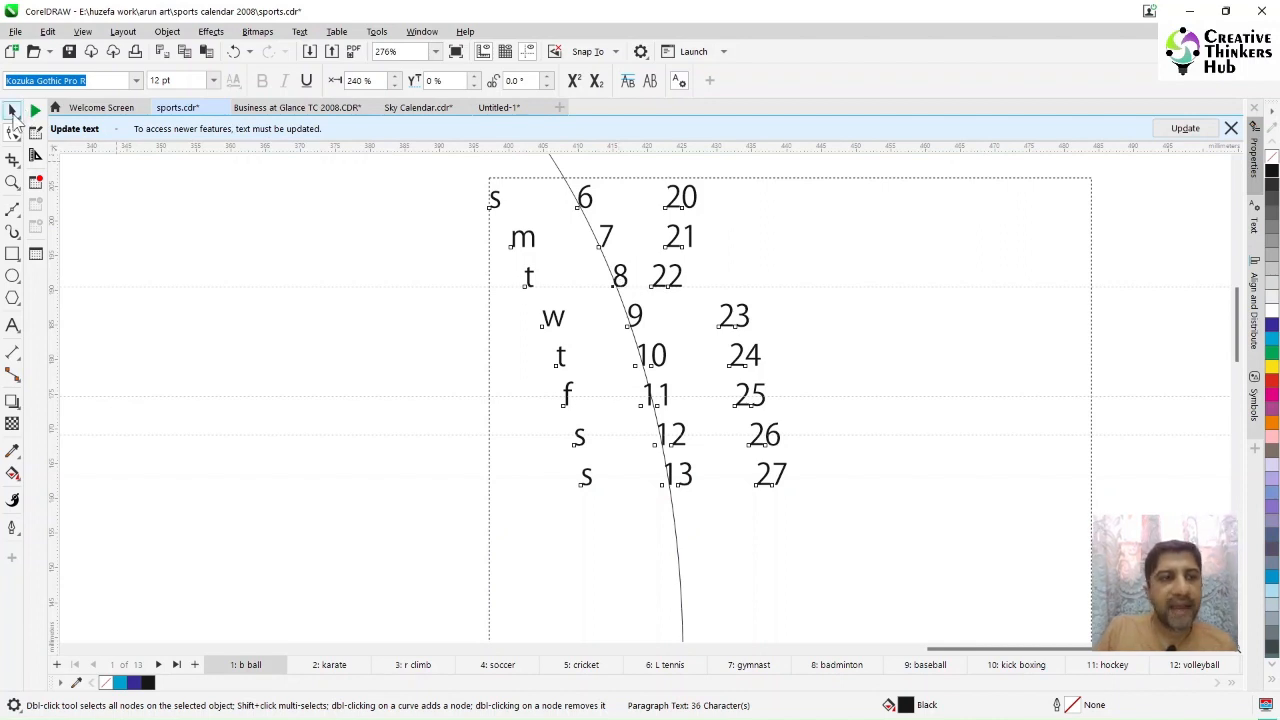
Step: Move the ellipse further right so its curve runs through the third date column
left_click_drag(332, 289, 418, 289)
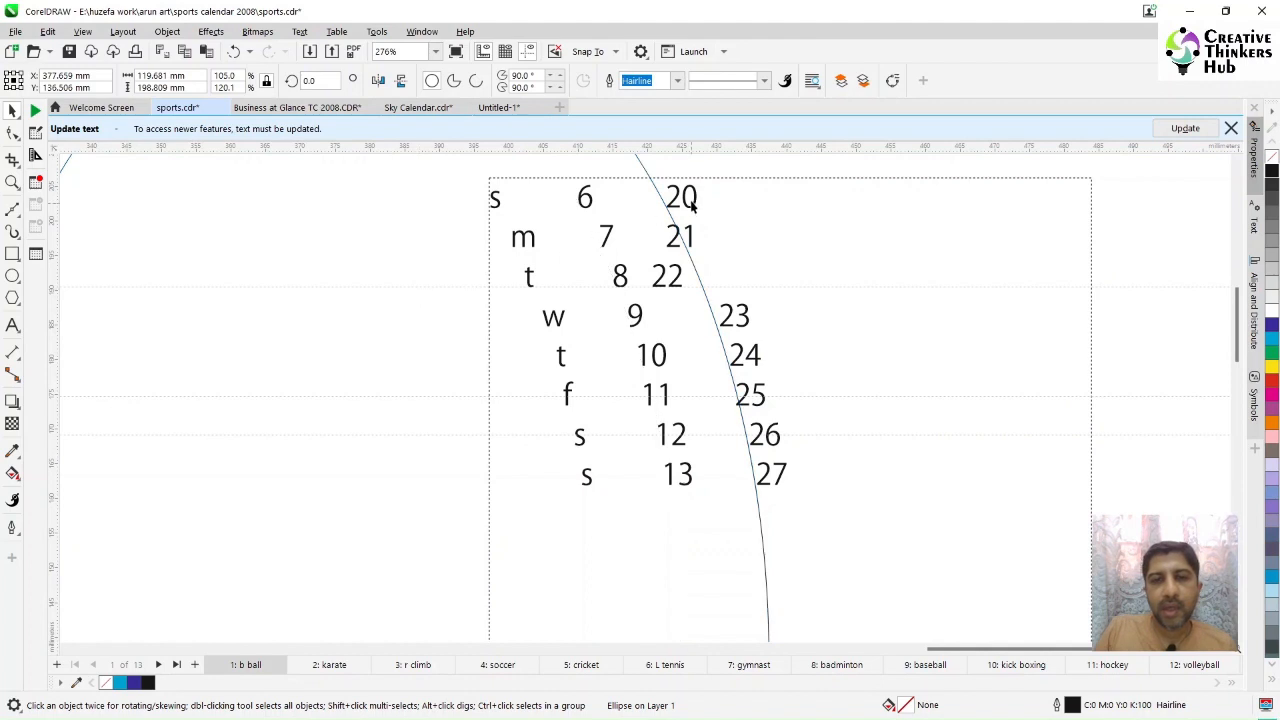
Step: With the Shape tool, nudge the 21 and 22 right so the third column follows the curve
left_click(686, 203)
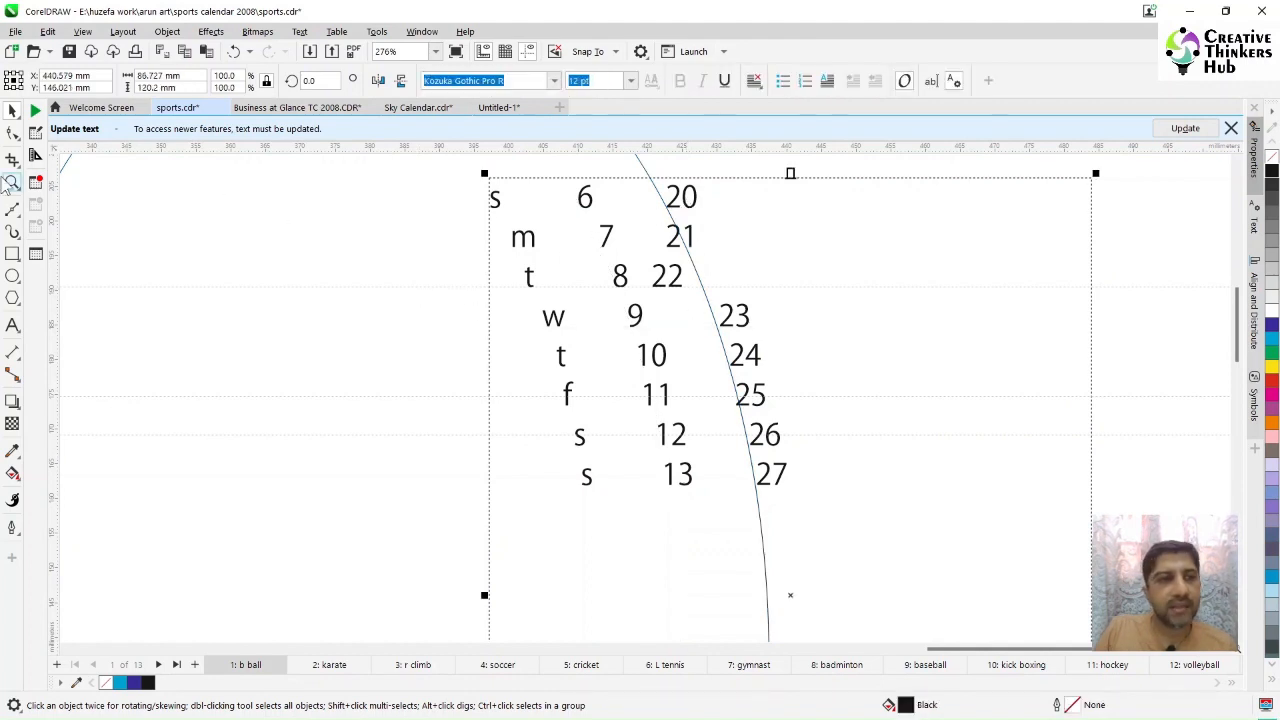
key("F10")
left_click_drag(650, 234, 730, 307)
key("Right")
key("Right")
key("Right")
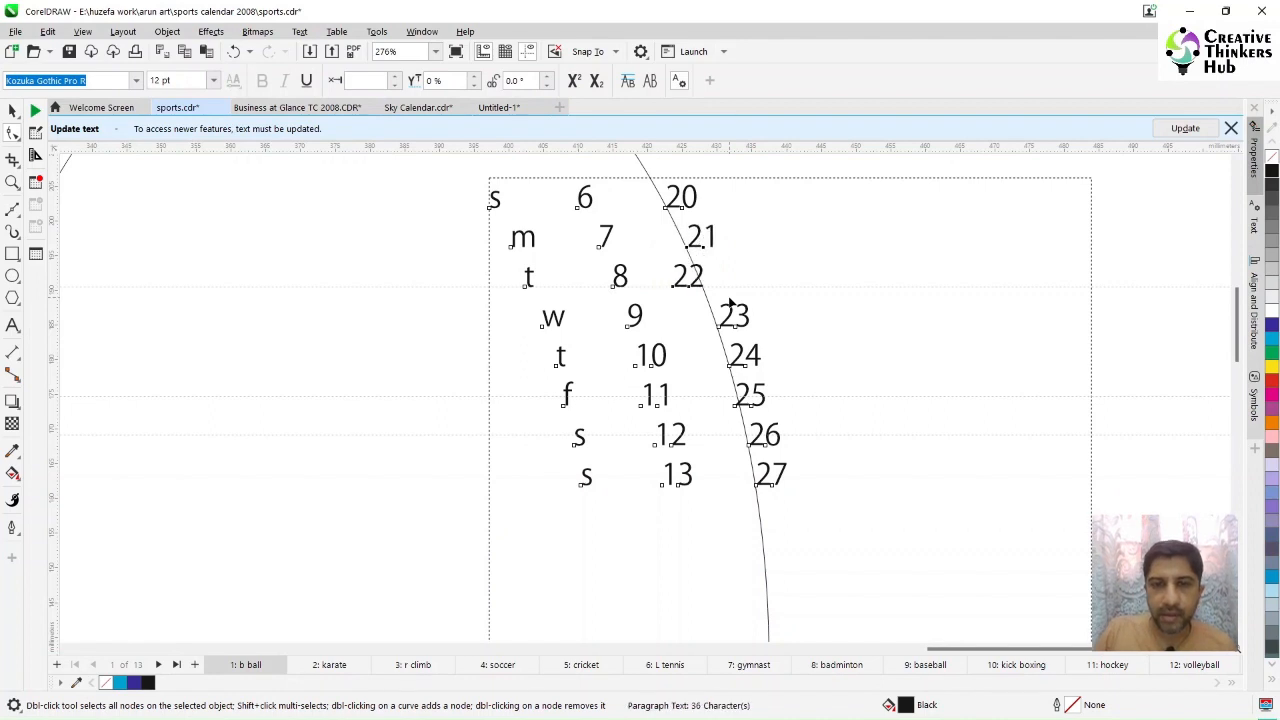
left_click_drag(665, 271, 740, 299)
key("Right")
key("Right")
key("Right")
key("Right")
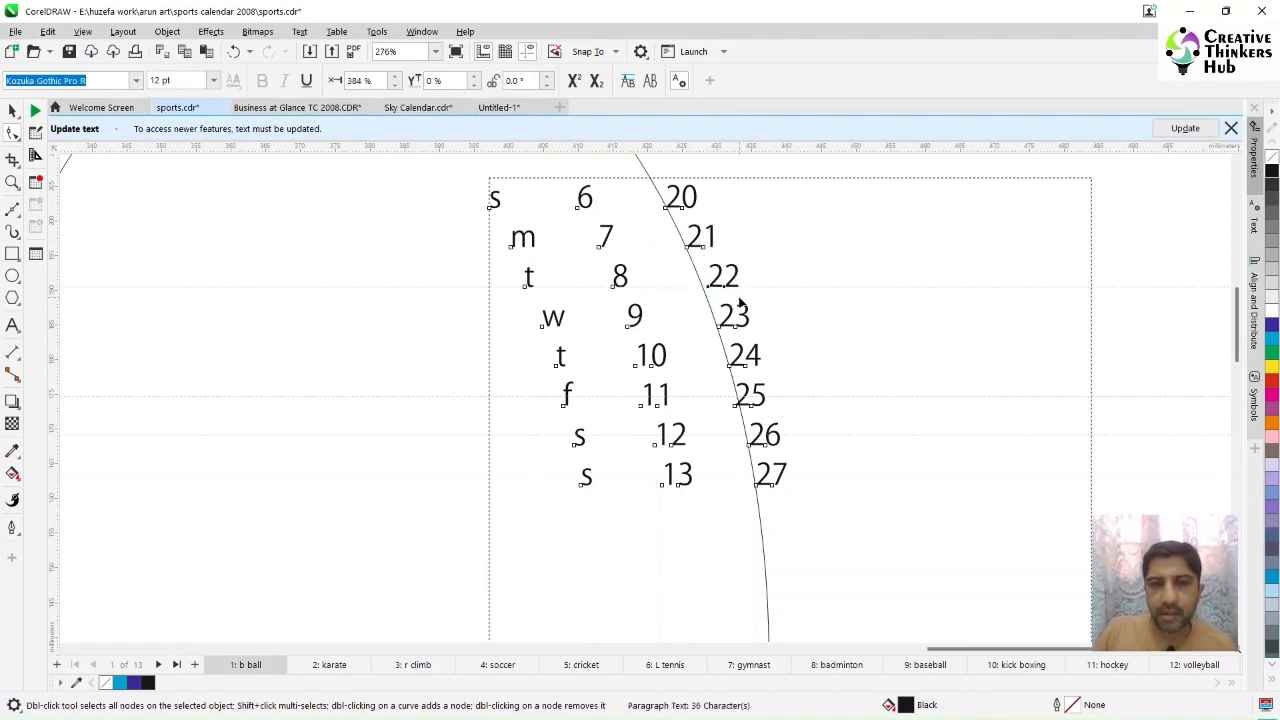
left_click(12, 111)
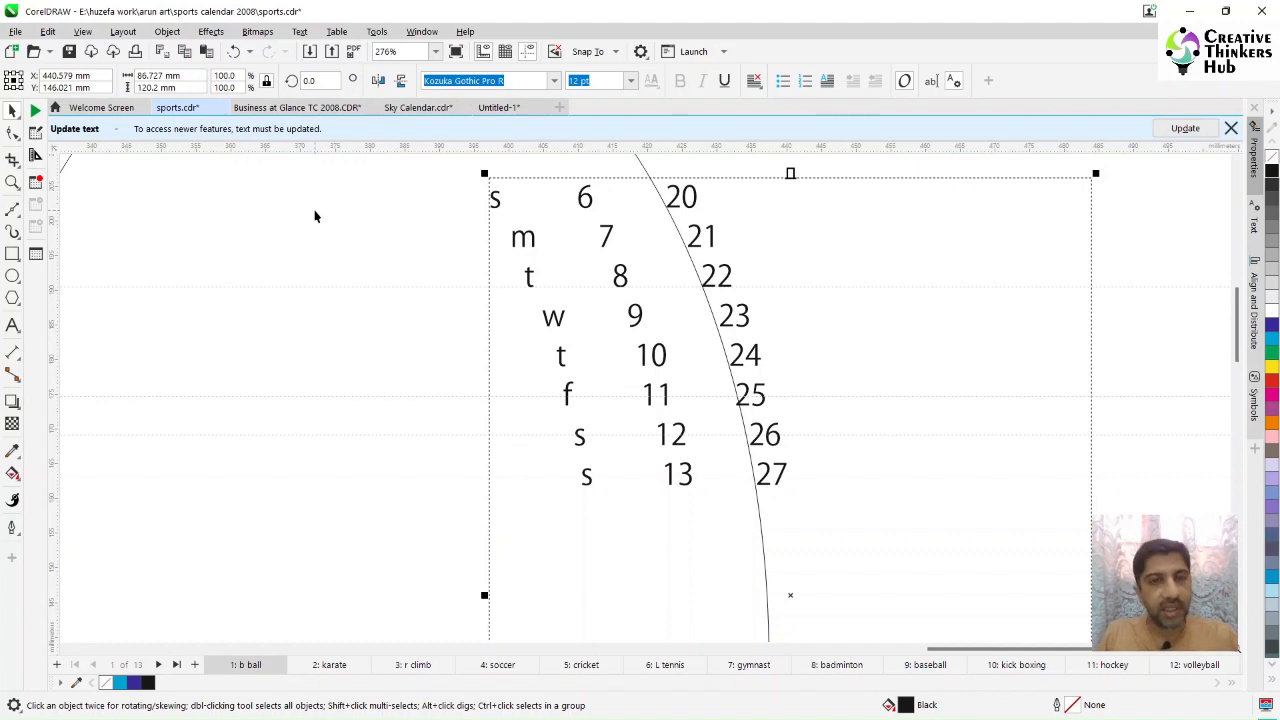
Step: Zoom out to all objects and delete the guide ellipse
key("F4")
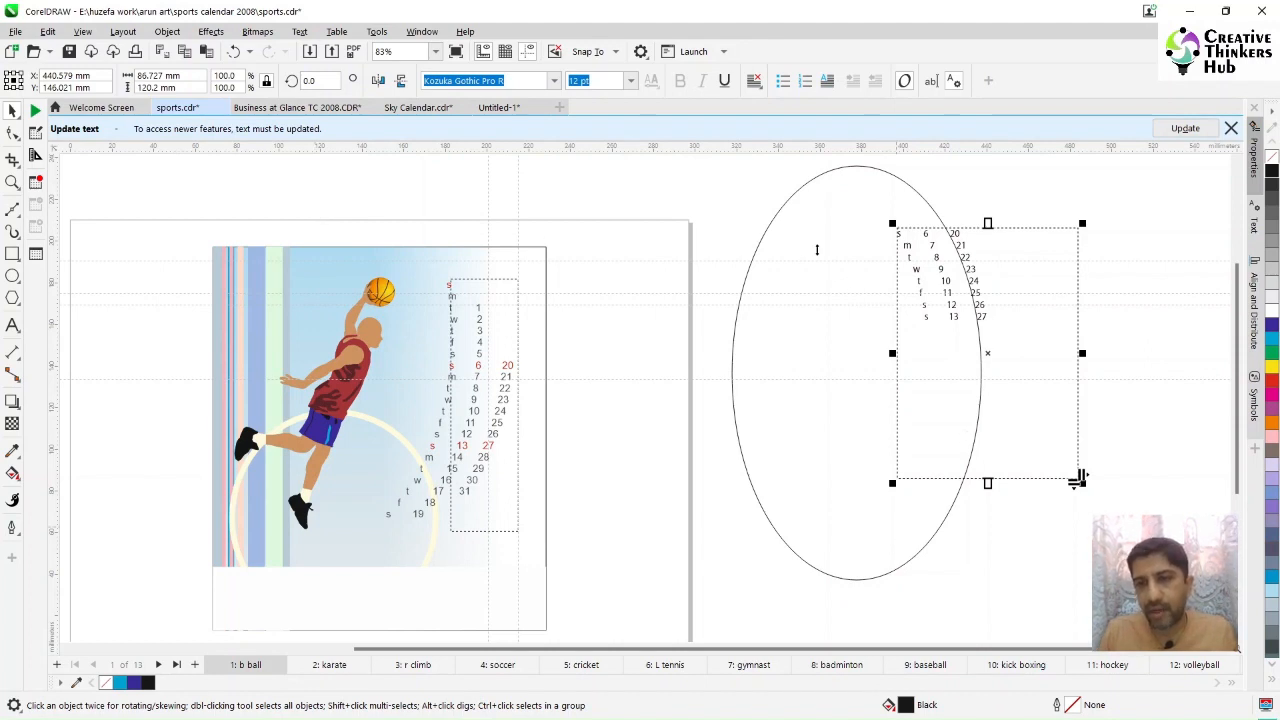
left_click(786, 367)
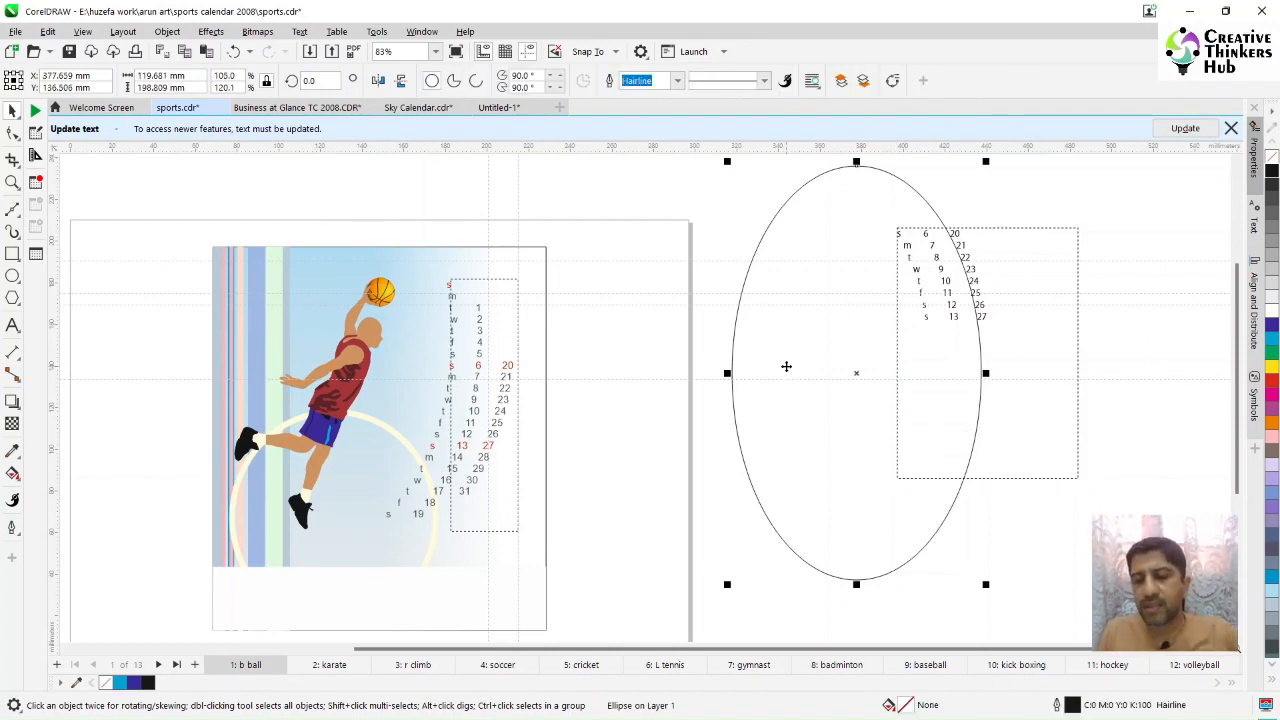
key("Delete")
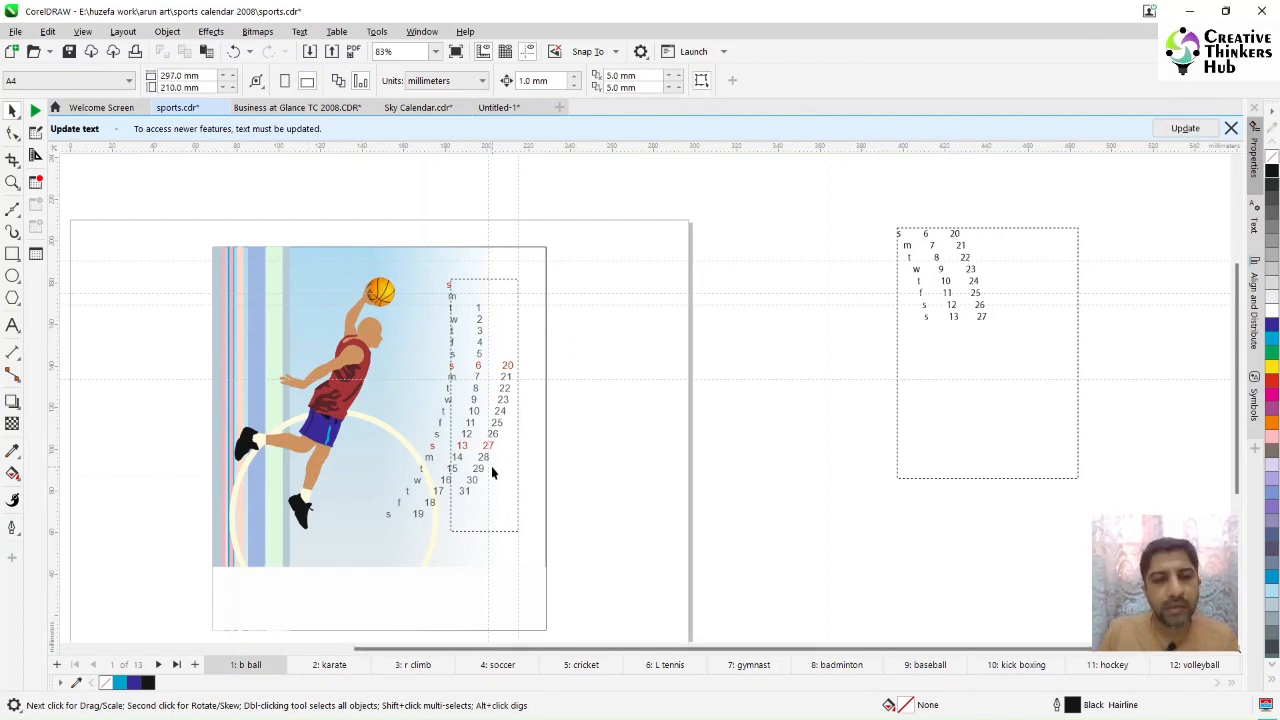
Step: Browse the calendar pages from karate through baseball to review their date layouts
left_click(329, 664)
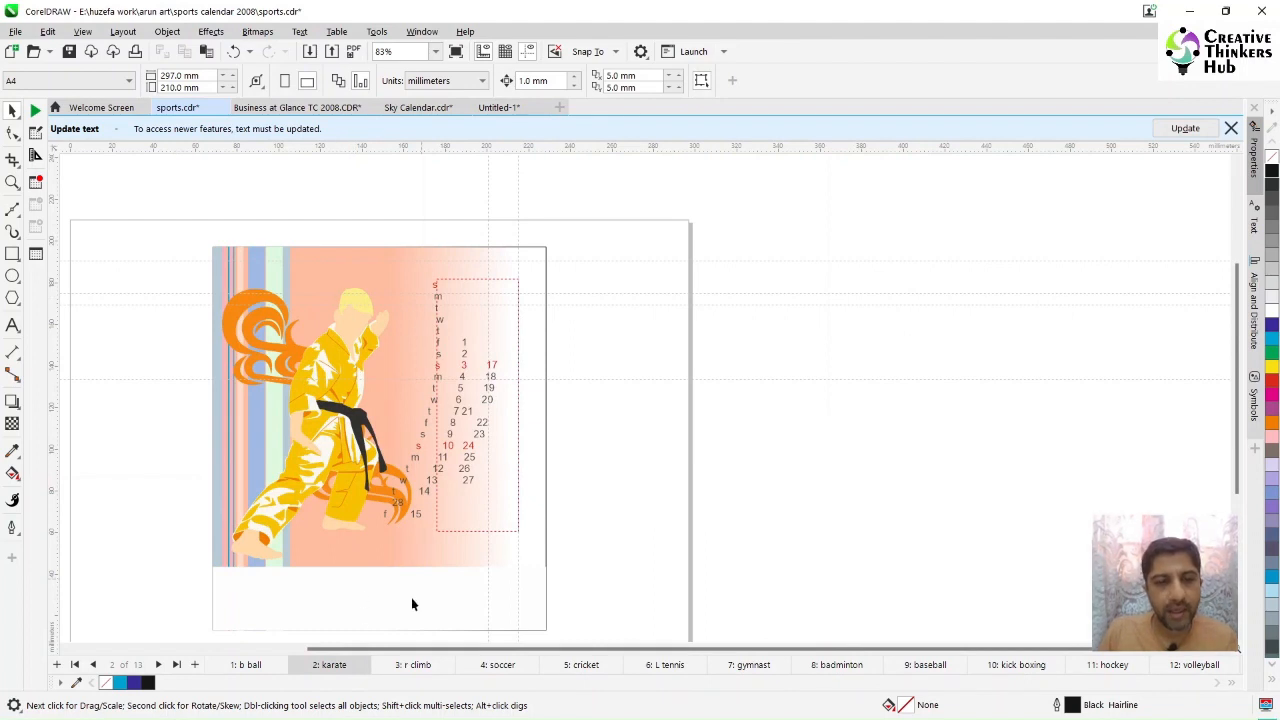
left_click(413, 664)
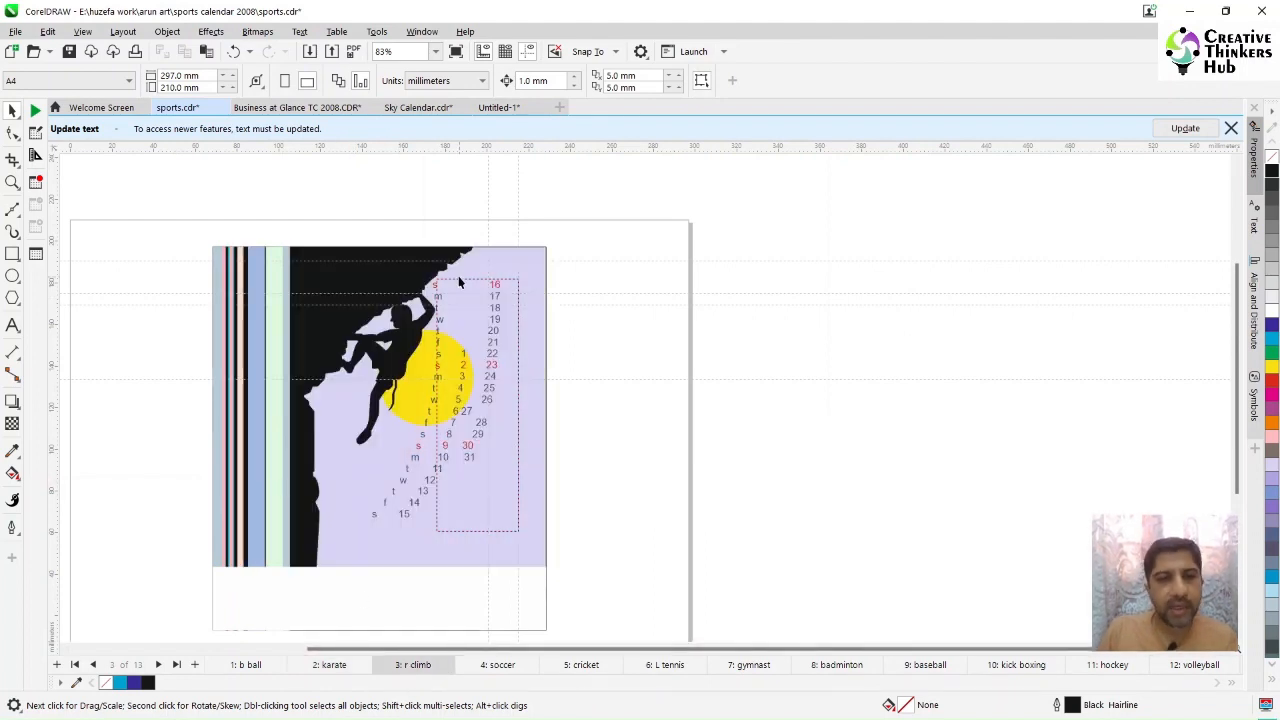
left_click(496, 668)
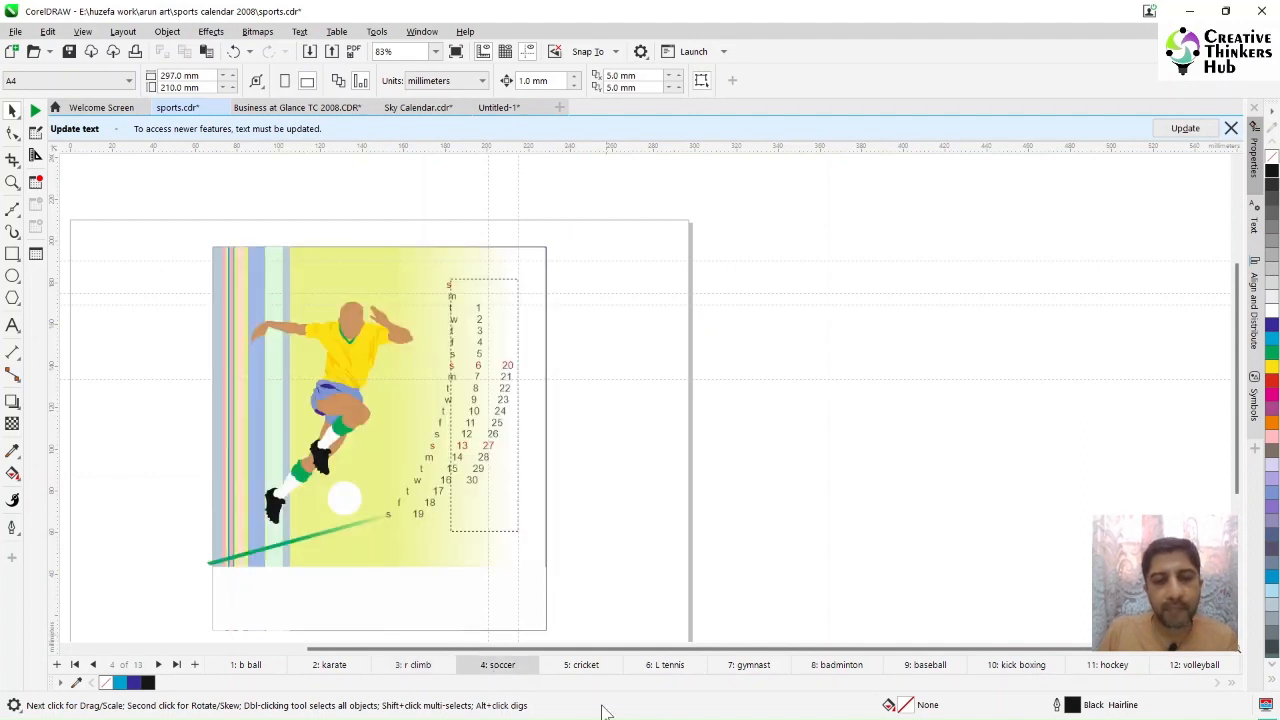
left_click(579, 666)
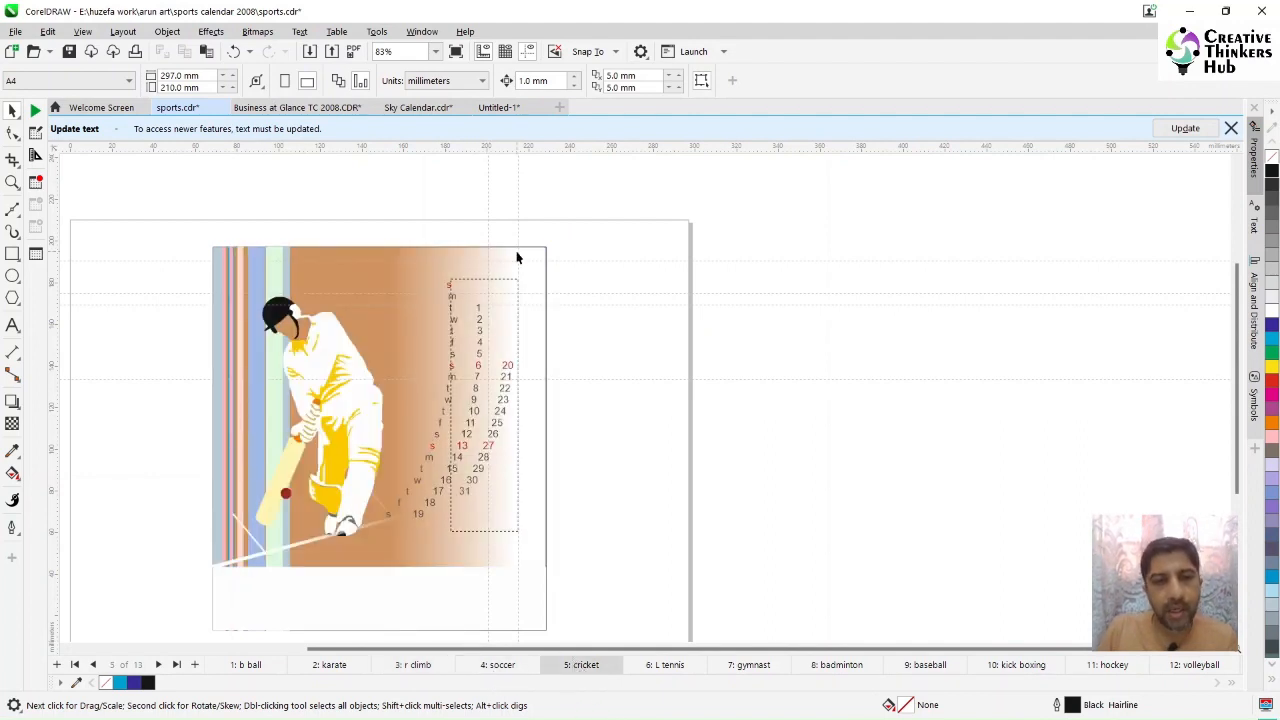
left_click(667, 666)
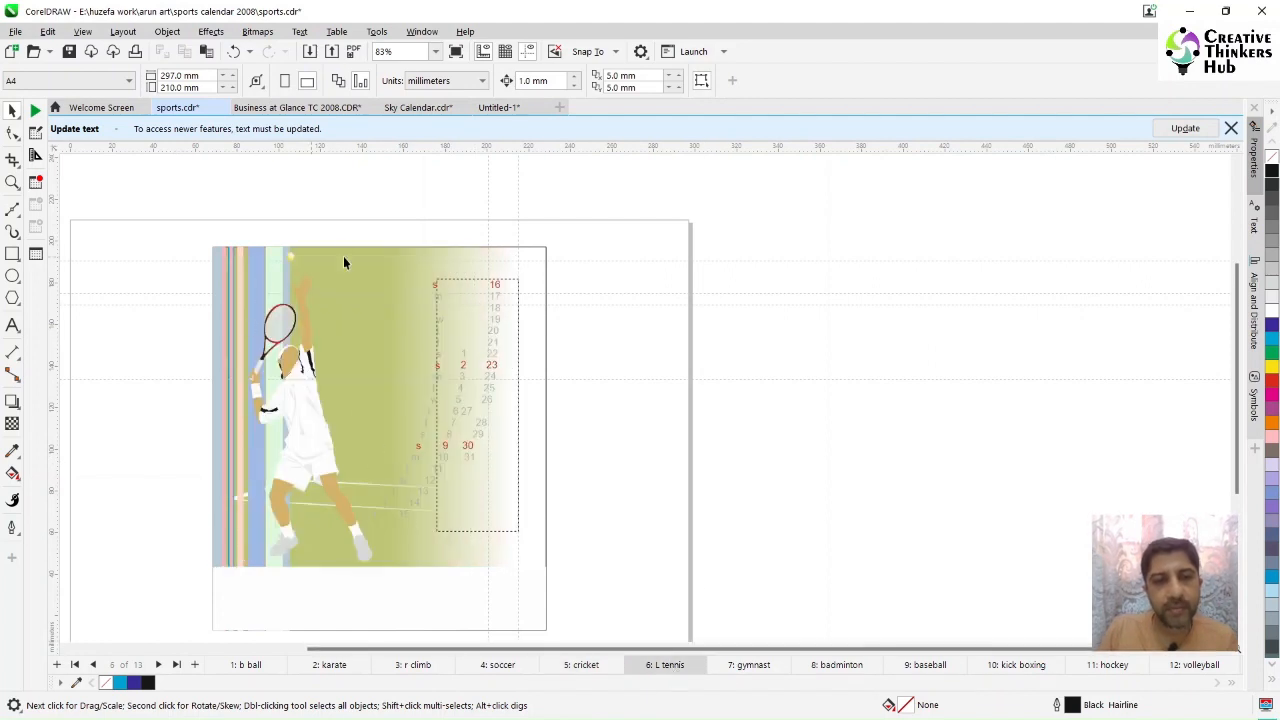
left_click(756, 667)
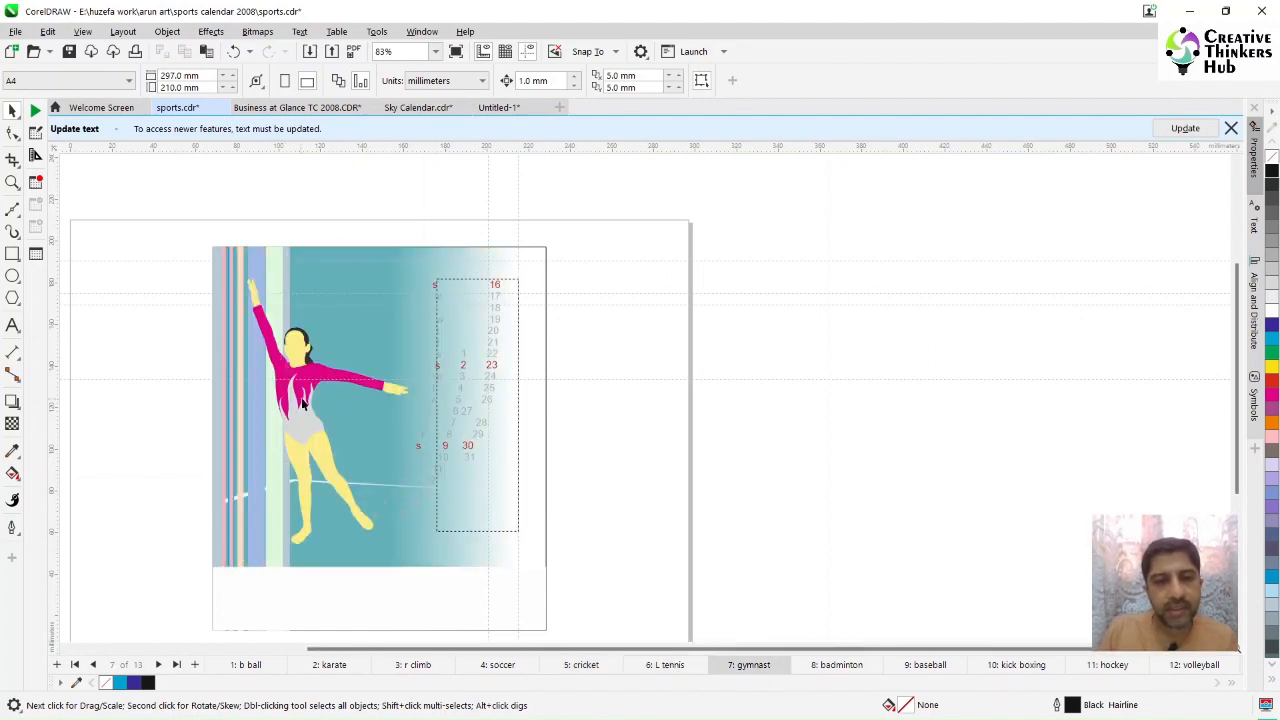
left_click(836, 665)
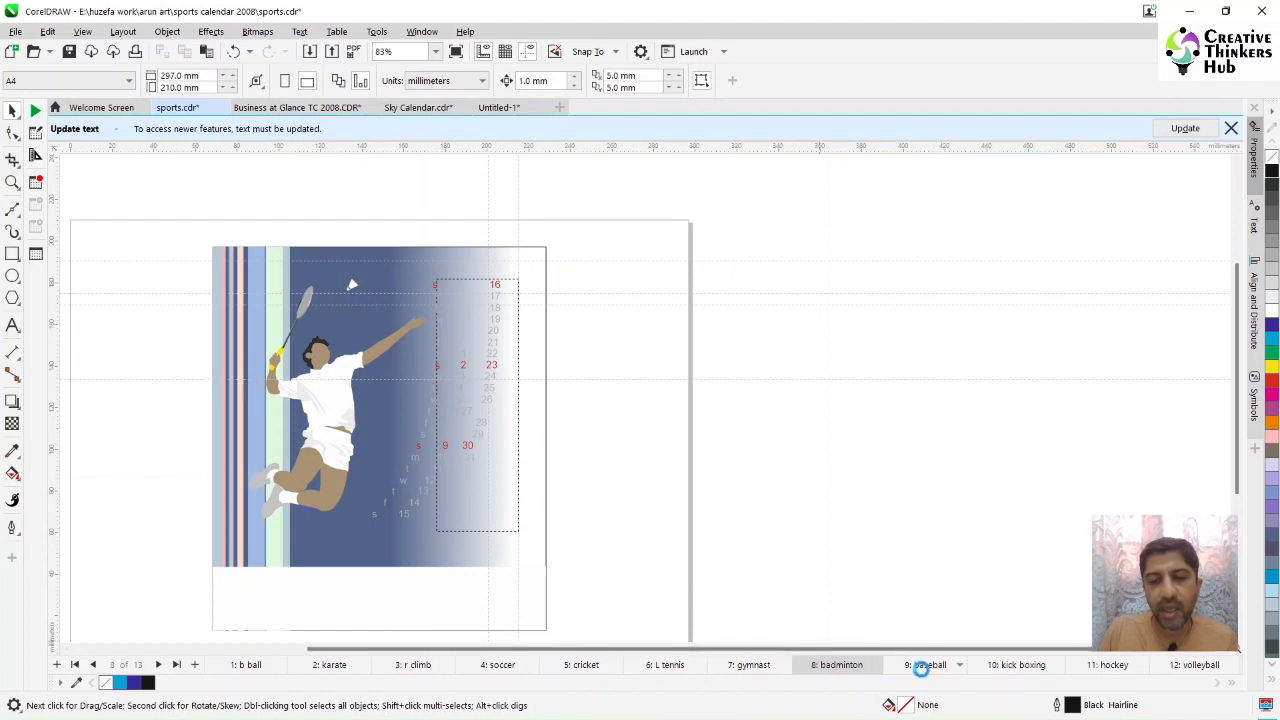
left_click(922, 665)
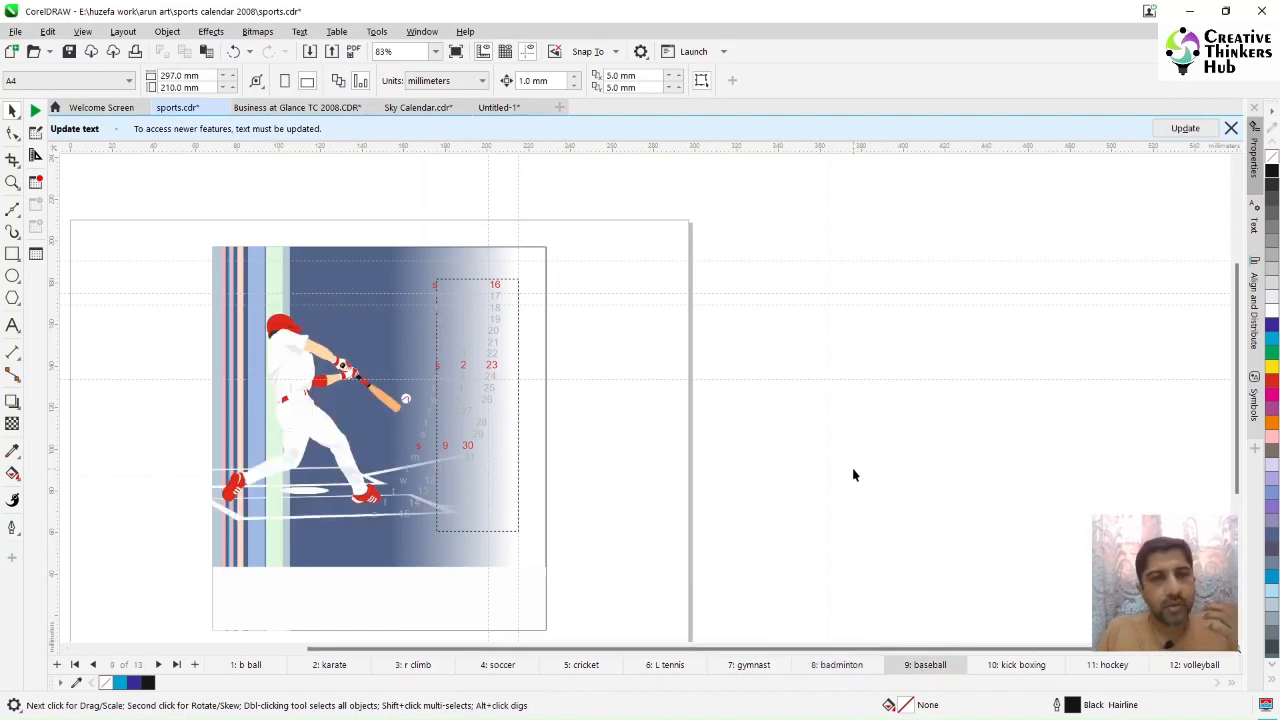